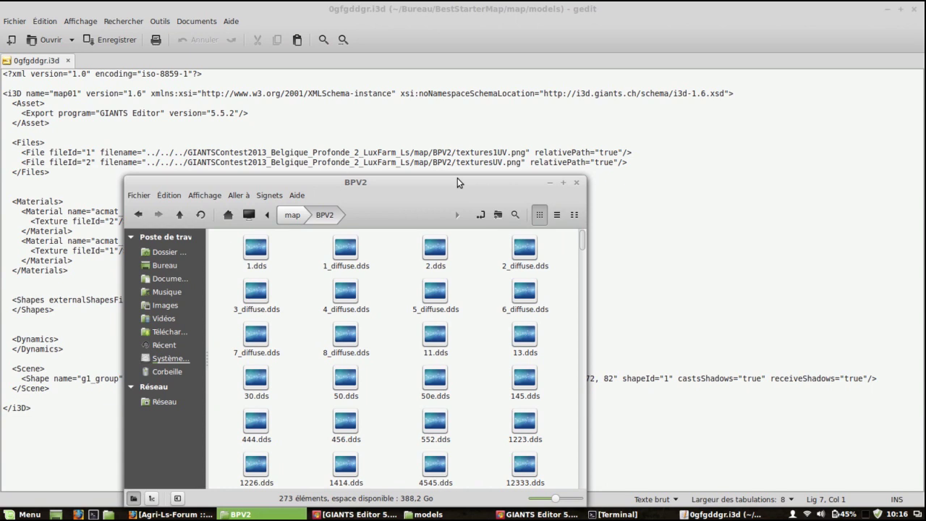
Remove the folder path before textures1UV.png and texturesUV.png in the two file entries, leaving only the texture file names
drag(456, 152, 146, 152)
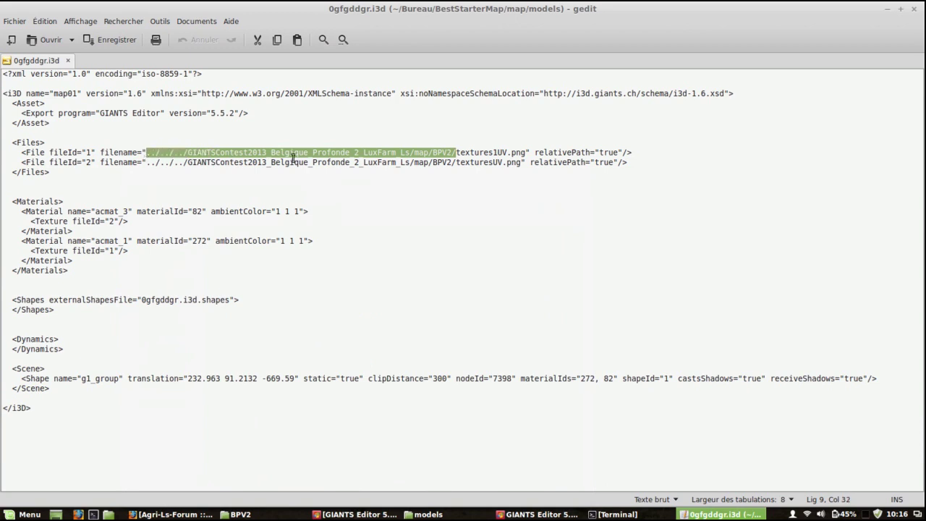
key(Delete)
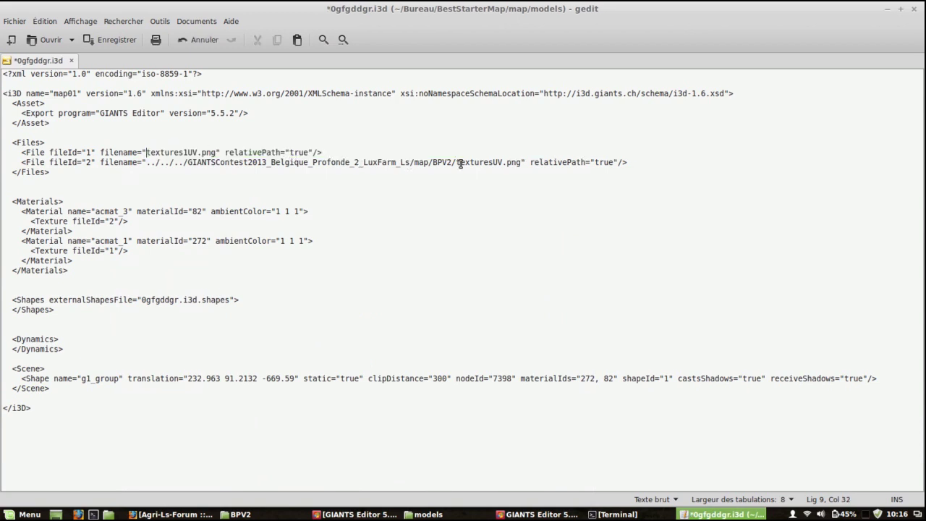
drag(456, 163, 149, 164)
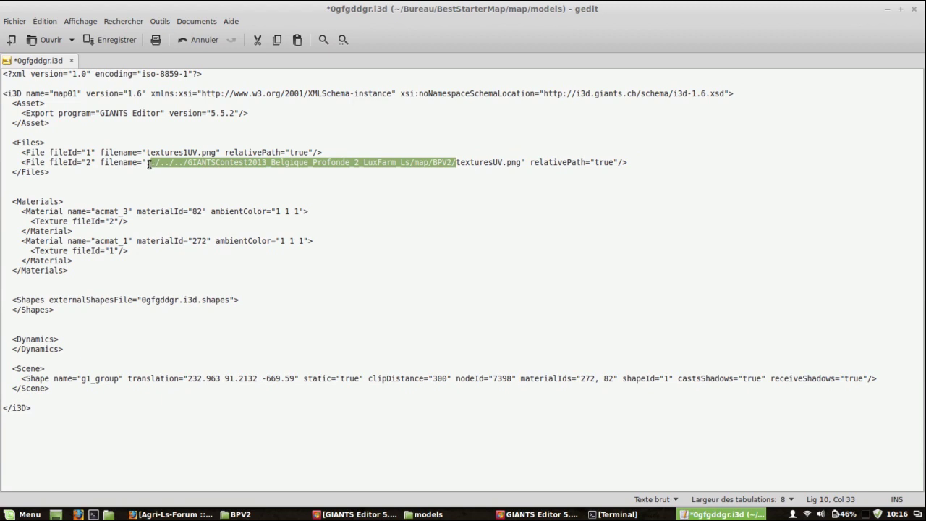
key(Delete)
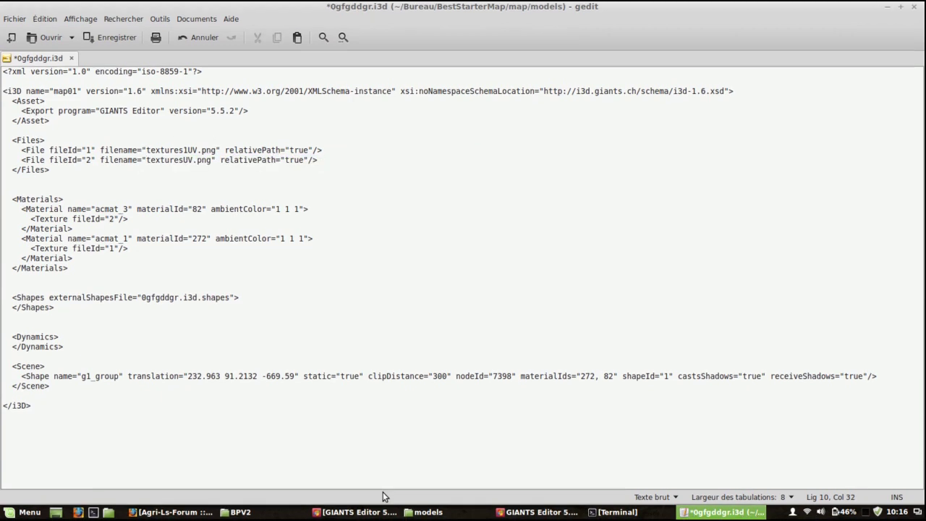
Copy textures1UV.dds and texturesUV.dds from the BPV2 folder into BestStarterMap's map/models folder
click(238, 515)
drag(390, 181, 610, 83)
scroll(576, 148, down, 15)
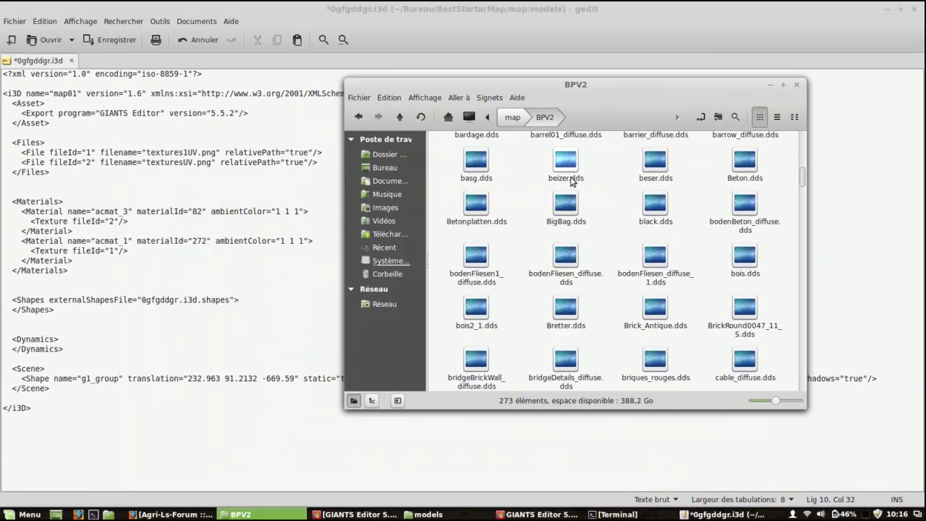
scroll(569, 210, down, 15)
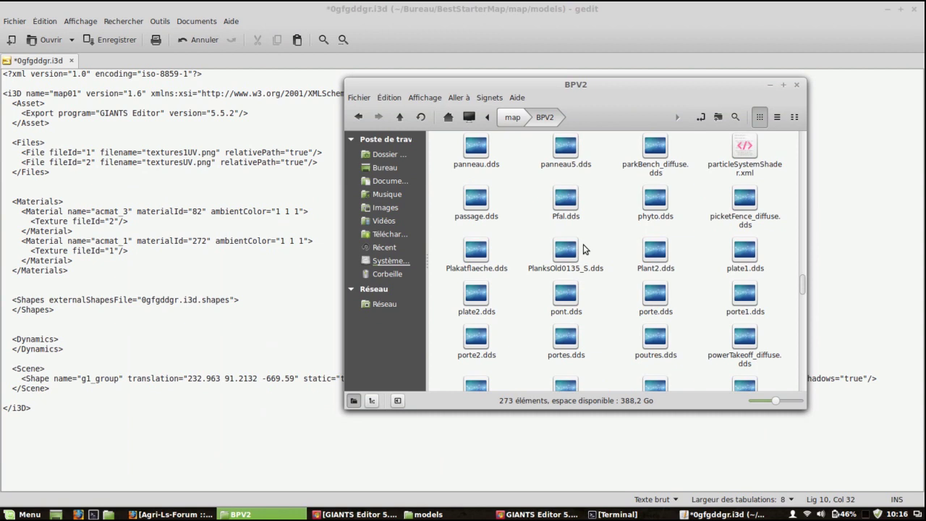
scroll(585, 248, down, 10)
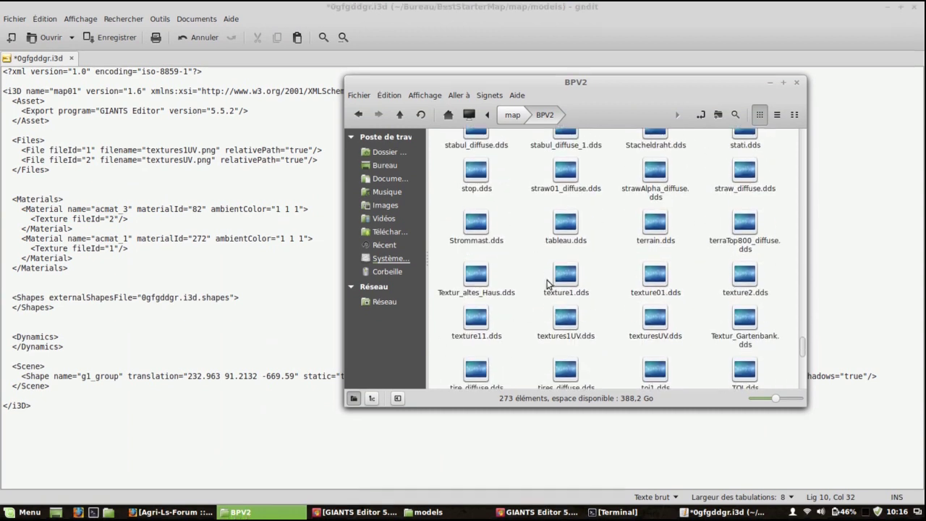
click(566, 322)
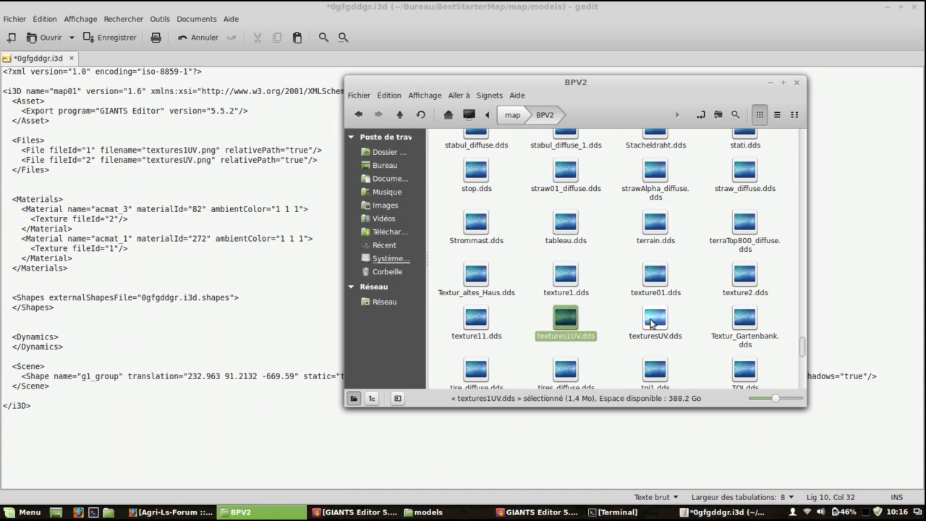
ctrl+click(653, 320)
right_click(568, 318)
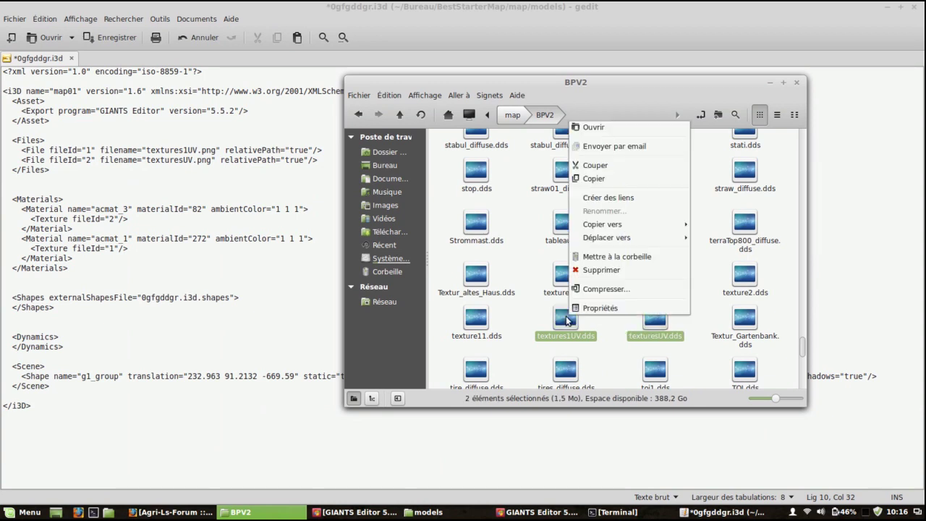
click(595, 181)
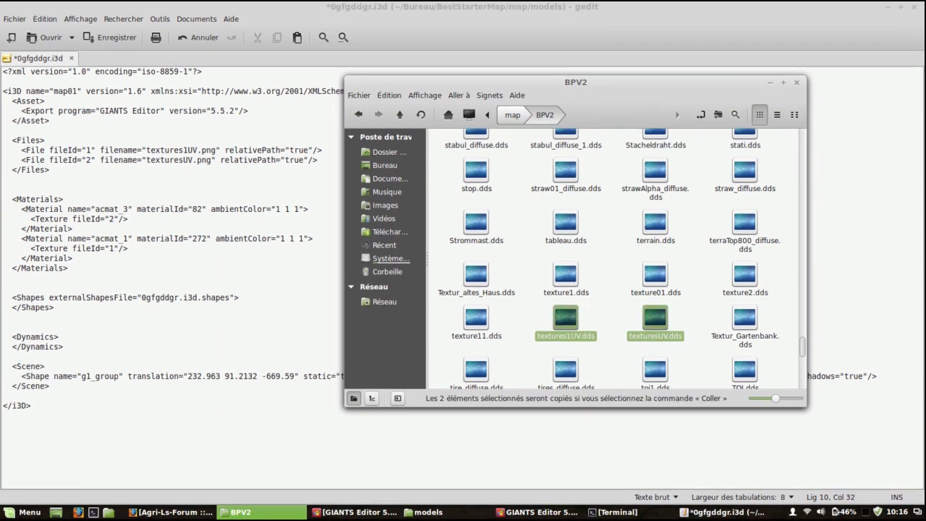
click(428, 515)
right_click(422, 280)
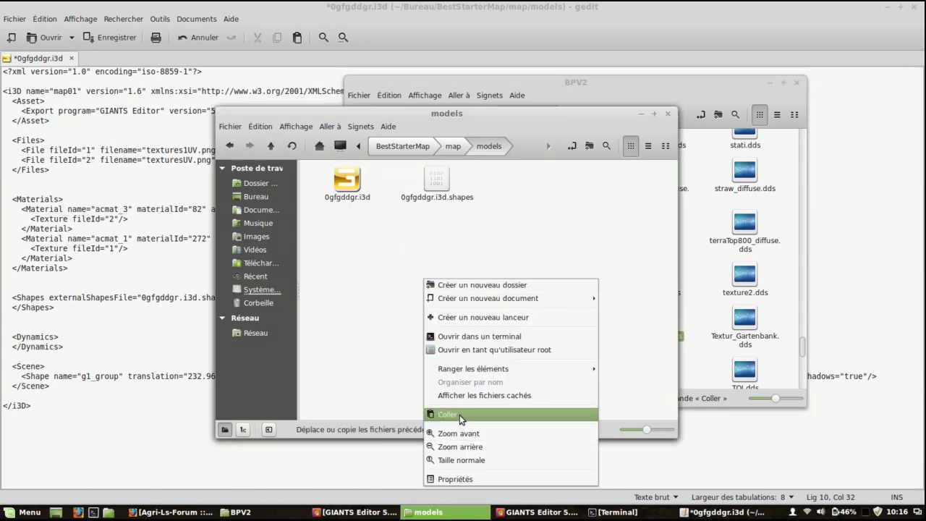
click(460, 414)
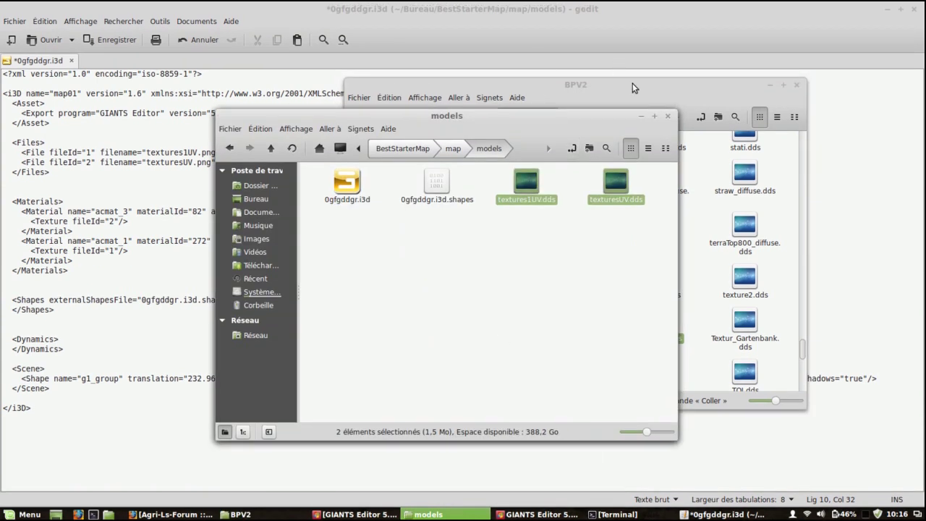
Return to gedit, save the edited 0gfgddgr.i3d file and close the text editor
click(632, 82)
click(628, 38)
click(107, 40)
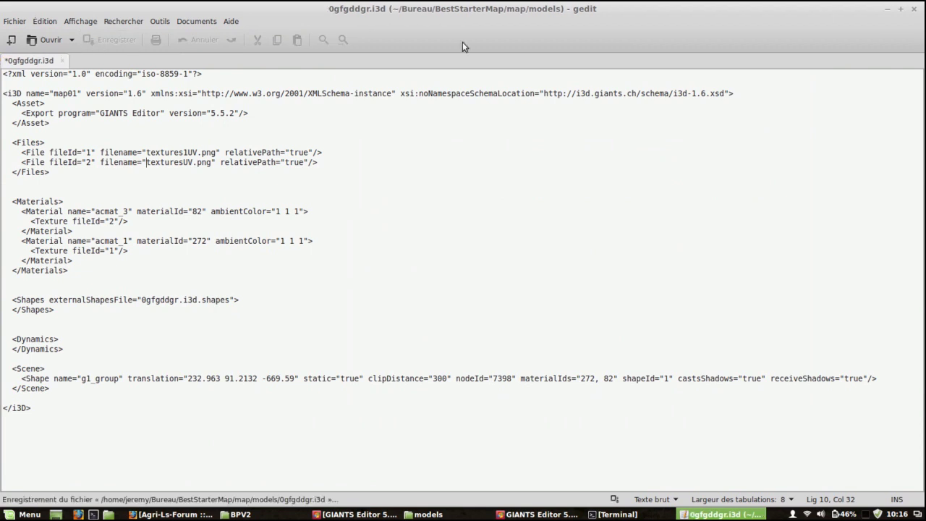
click(914, 10)
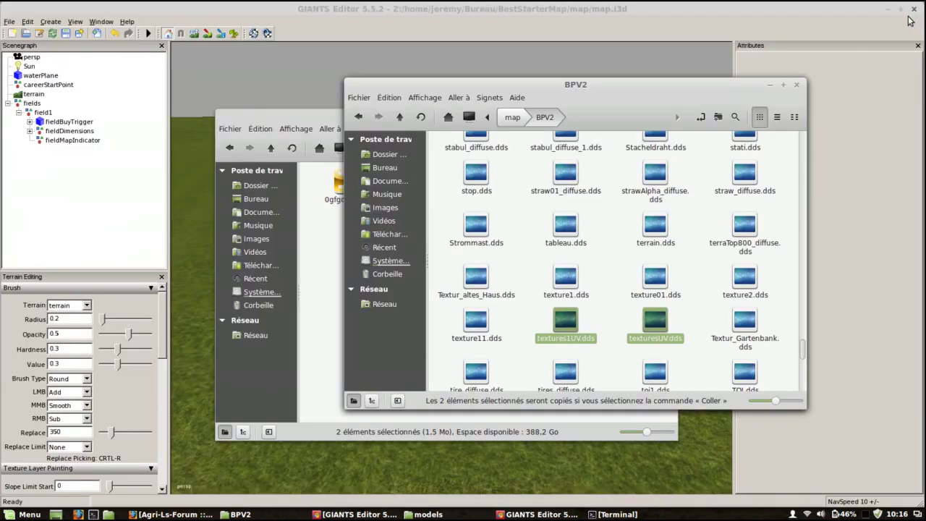
Switch to the GIANTS Editor window with map.i3d and collapse the fields group in the scenegraph
click(677, 58)
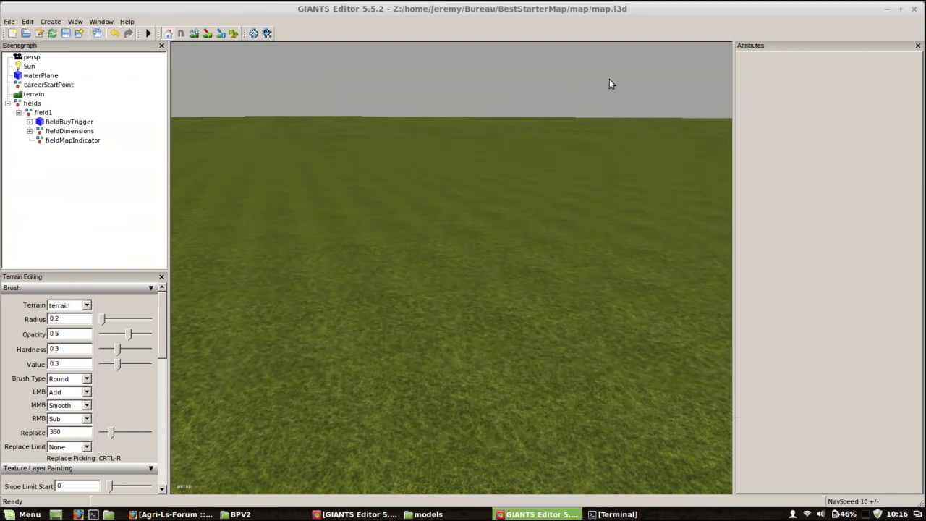
click(8, 105)
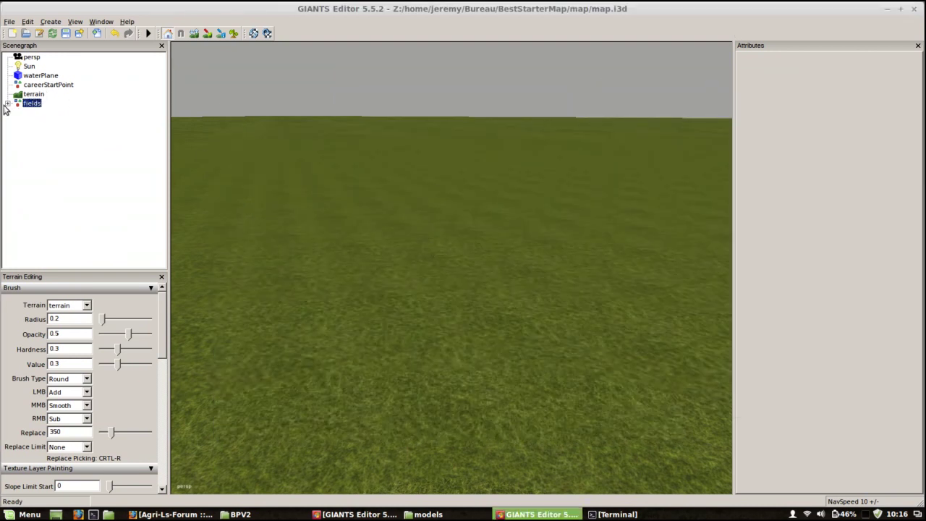
click(73, 150)
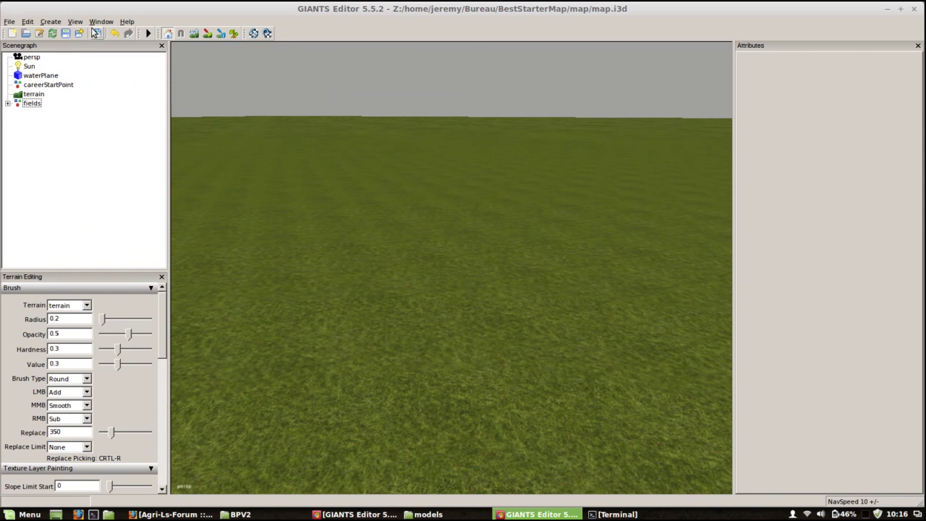
Import the 0gfgddgr.i3d model from BestStarterMap/map/models into the map
click(10, 22)
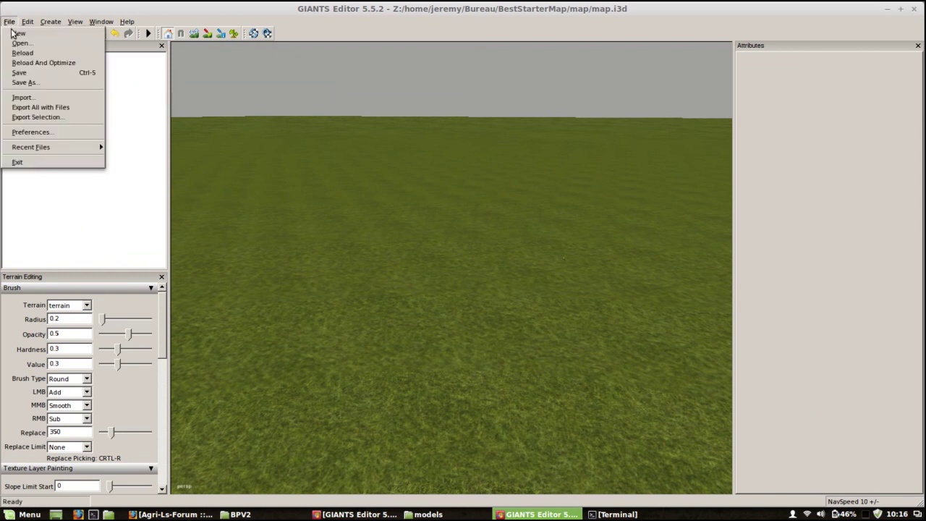
click(25, 96)
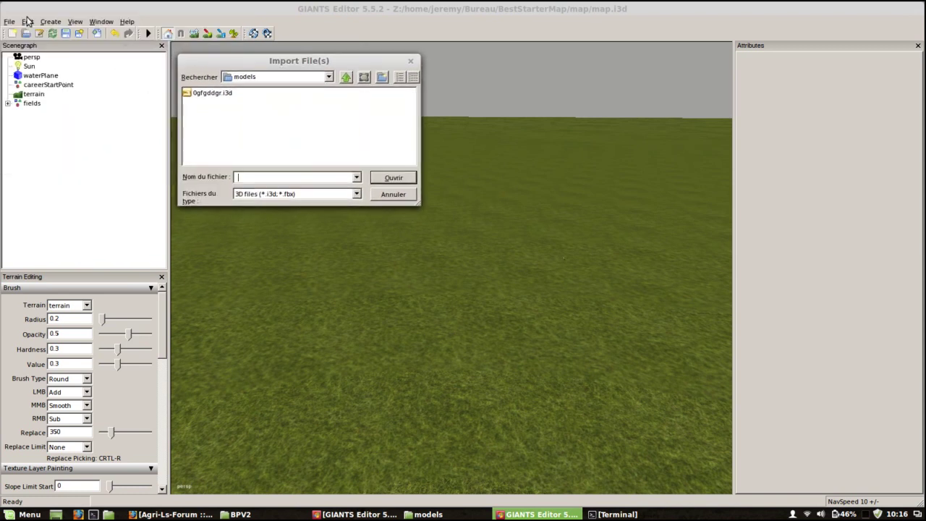
click(216, 95)
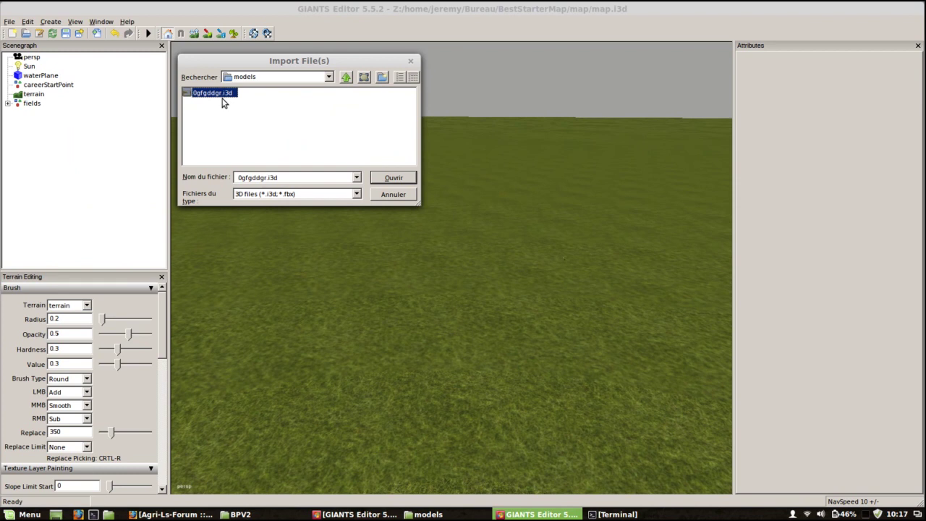
click(345, 77)
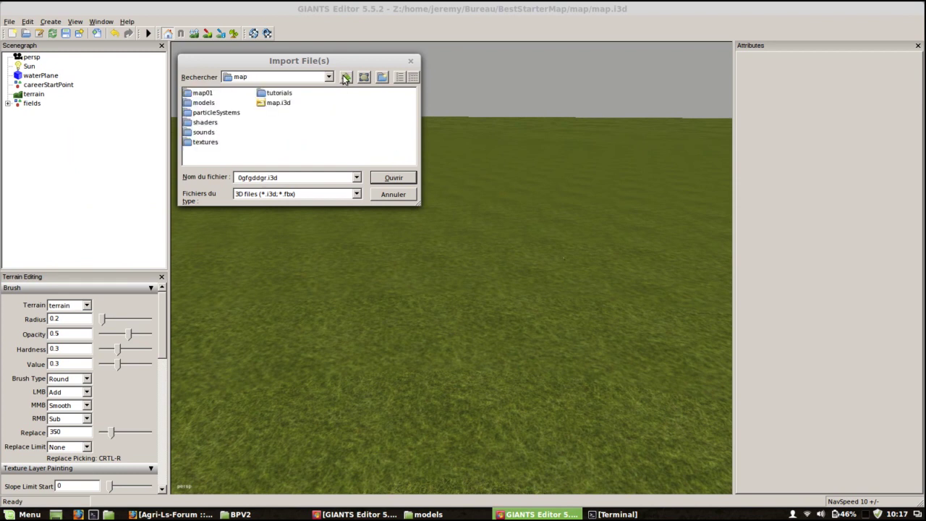
click(346, 77)
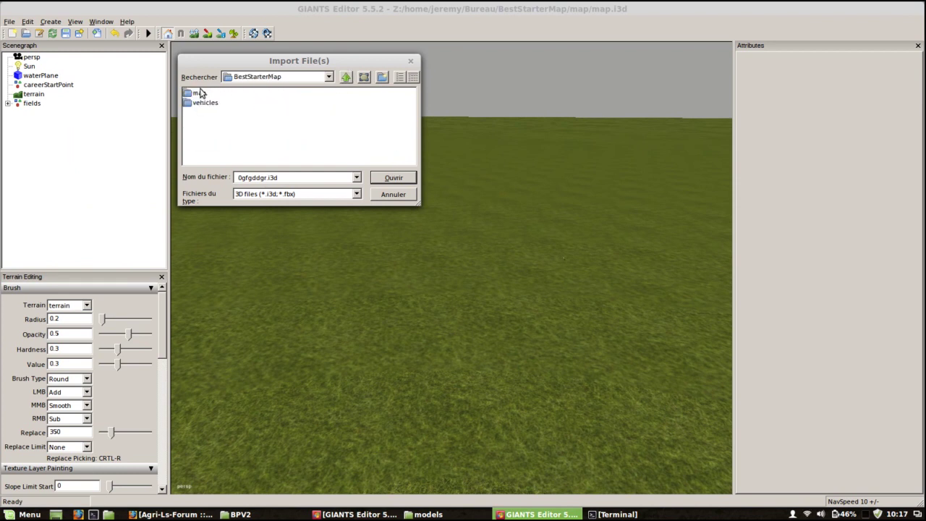
click(345, 77)
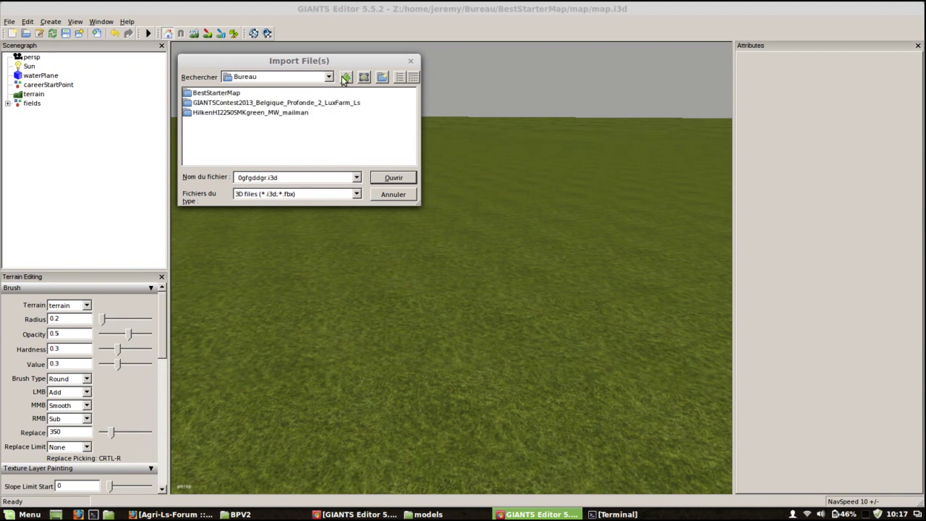
click(224, 94)
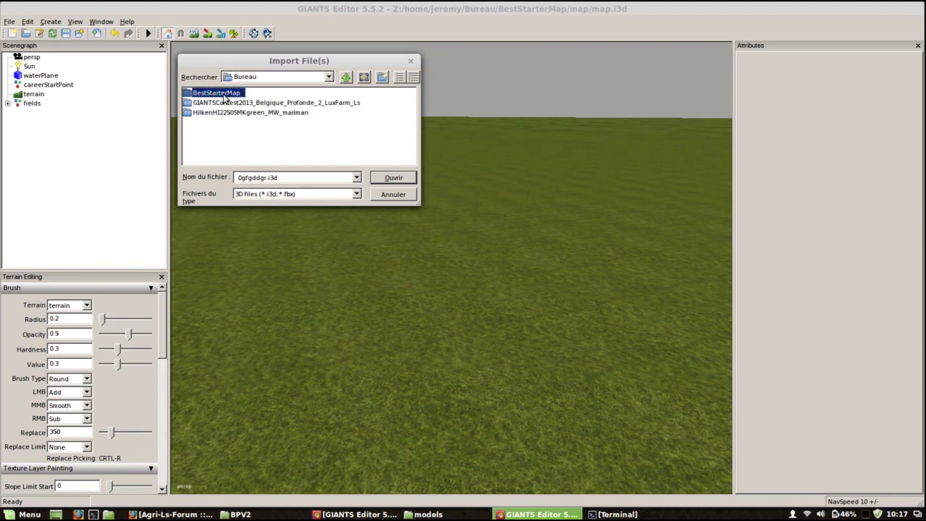
double_click(224, 94)
double_click(200, 95)
double_click(204, 105)
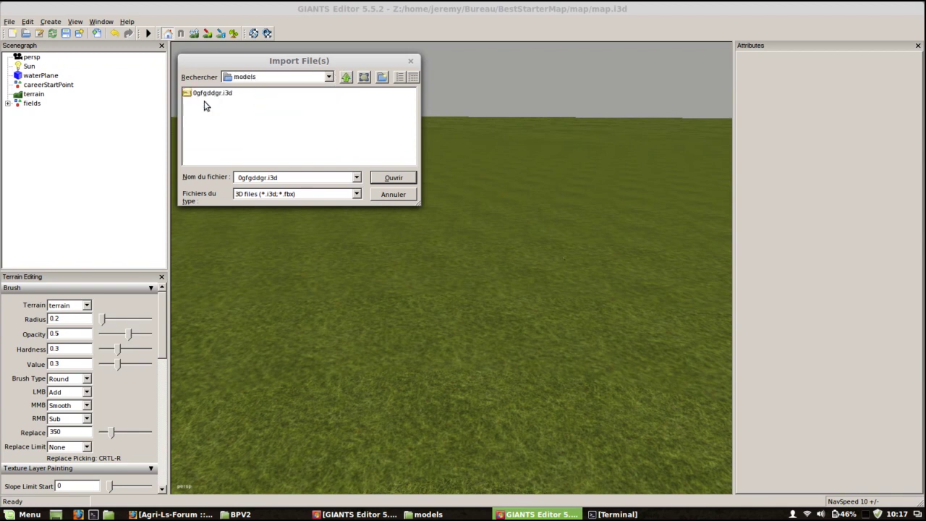
click(397, 180)
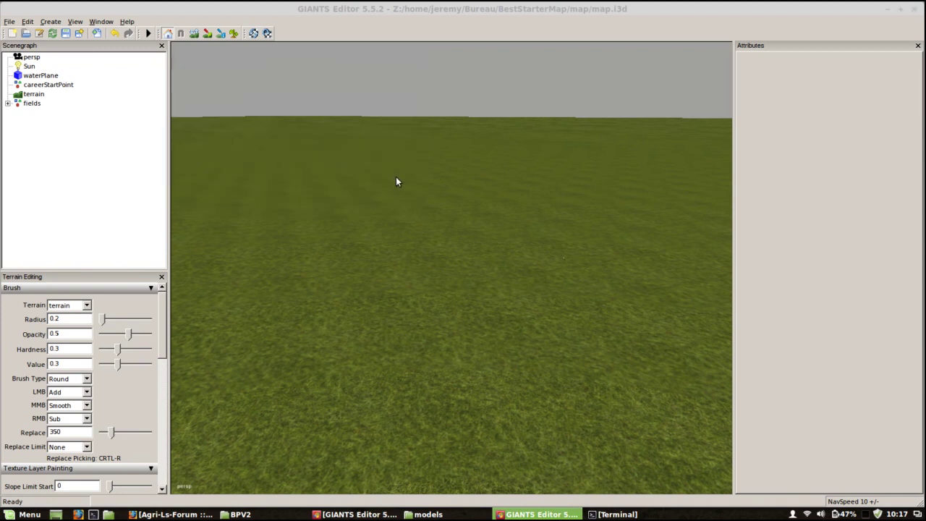
Select the imported g1_group shed and move it across the terrain to about X 158.59, Z -389.96
click(47, 115)
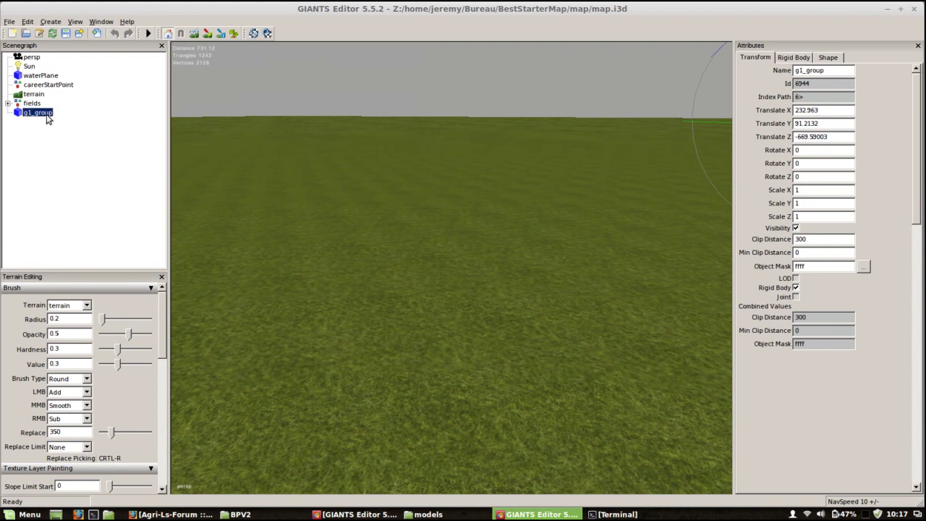
key(f)
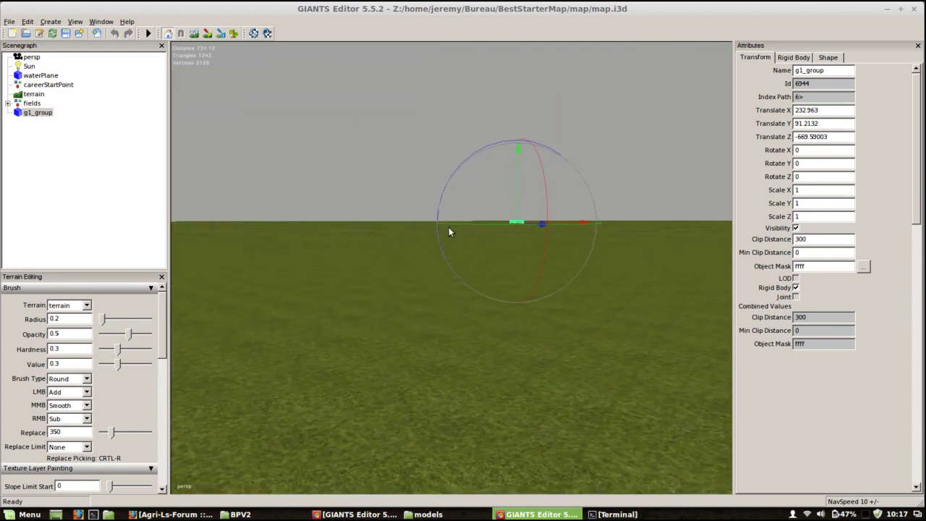
alt+right_drag(407, 271, 434, 142)
drag(434, 142, 468, 307)
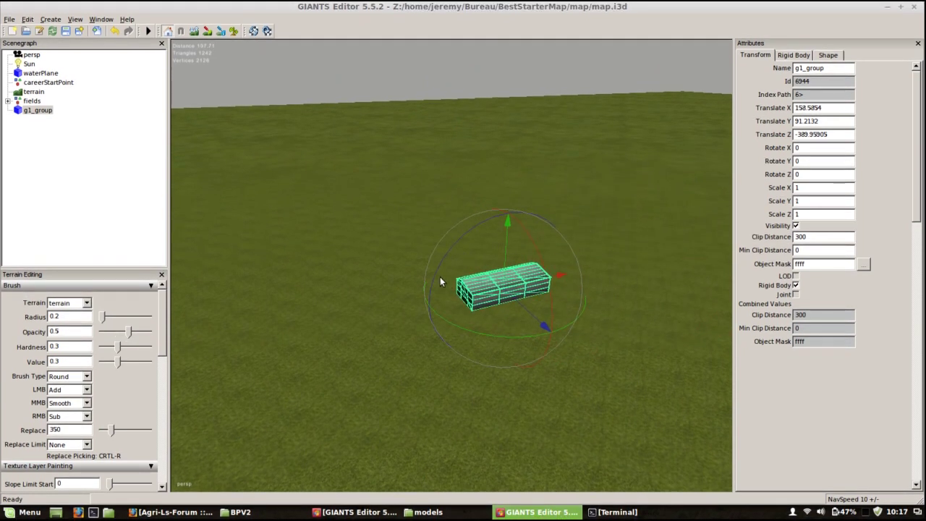
Move the g1_group shed further across the grass to about X 143.68, Z -366.30
right_drag(440, 277, 430, 308)
scroll(429, 324, up, 5)
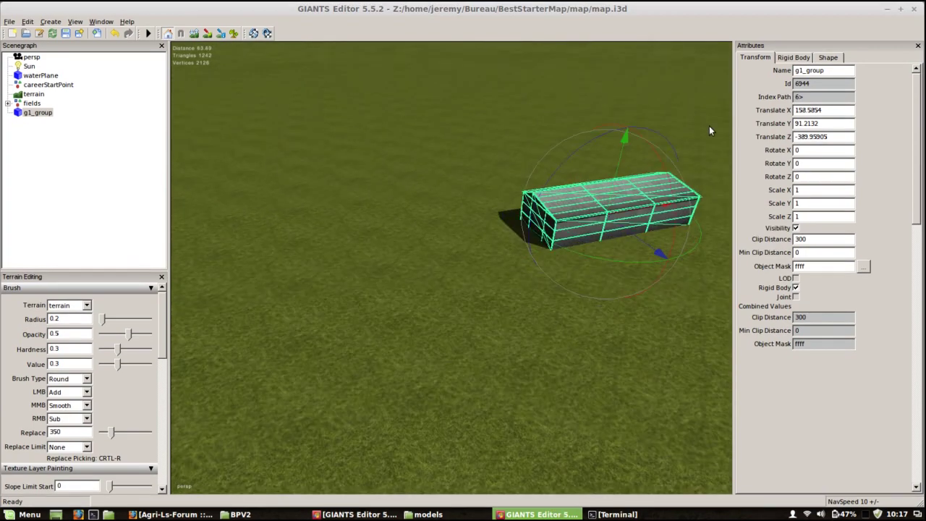
scroll(532, 248, up, 4)
alt+drag(486, 302, 547, 211)
scroll(486, 295, up, 3)
alt+right_drag(547, 211, 403, 267)
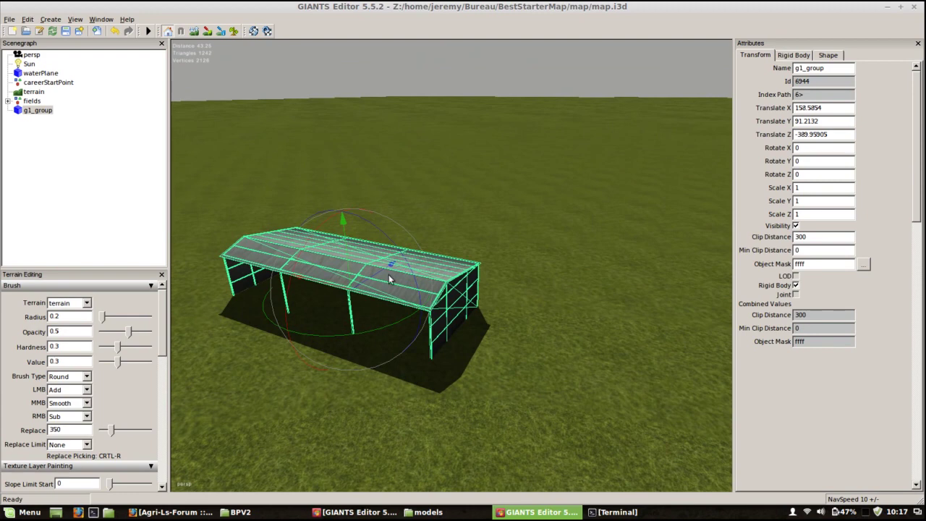
alt+drag(388, 274, 347, 300)
drag(414, 186, 684, 192)
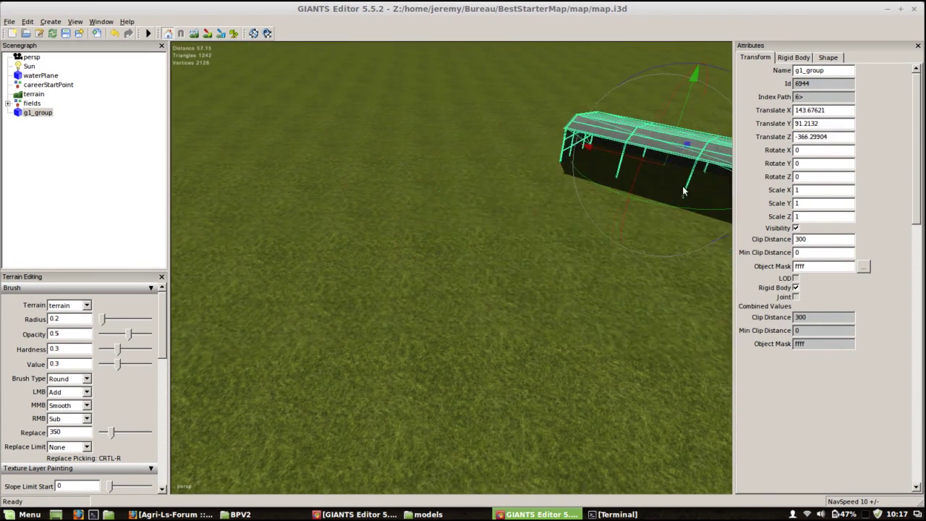
Raise the g1_group shed slightly to about Y 91.27 and deselect it
alt+drag(513, 276, 661, 224)
alt+right_drag(661, 223, 645, 137)
alt+drag(645, 137, 484, 217)
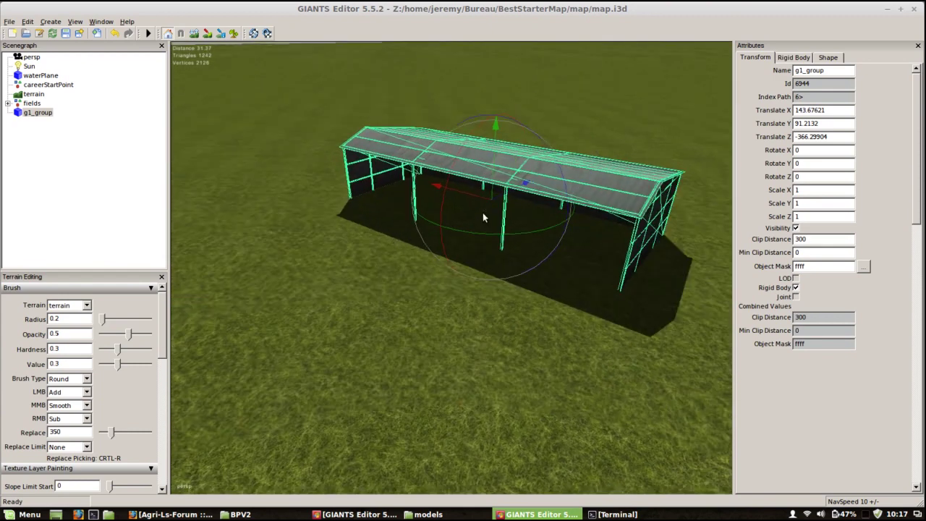
right_drag(482, 213, 497, 158)
mouse_move(495, 158)
mouse_down()
mouse_move(494, 135)
mouse_move(496, 161)
mouse_up()
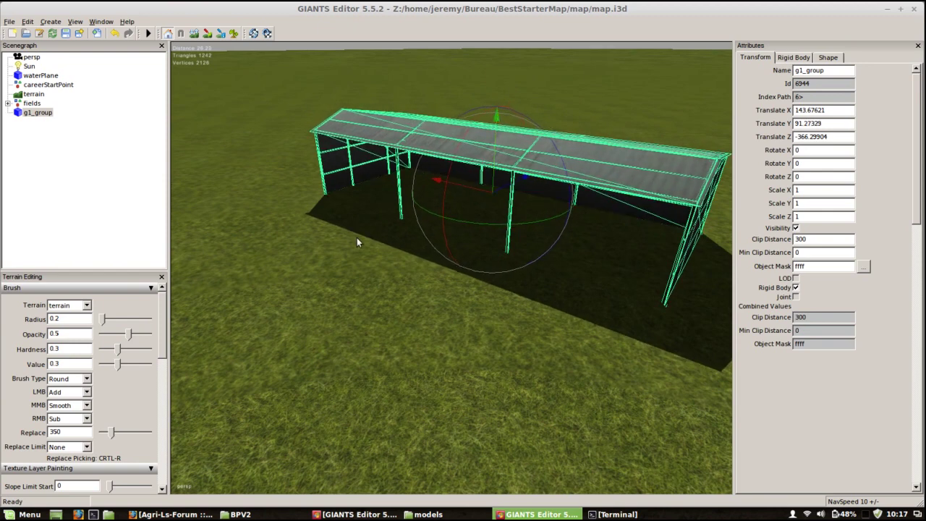
alt+drag(357, 237, 304, 254)
click(118, 149)
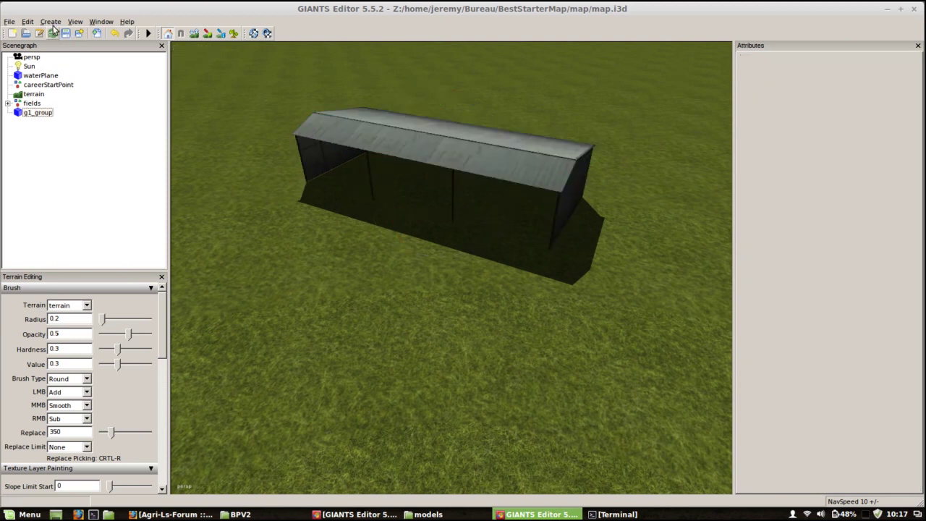
Create a new transform group in the map's scenegraph
click(50, 22)
click(65, 34)
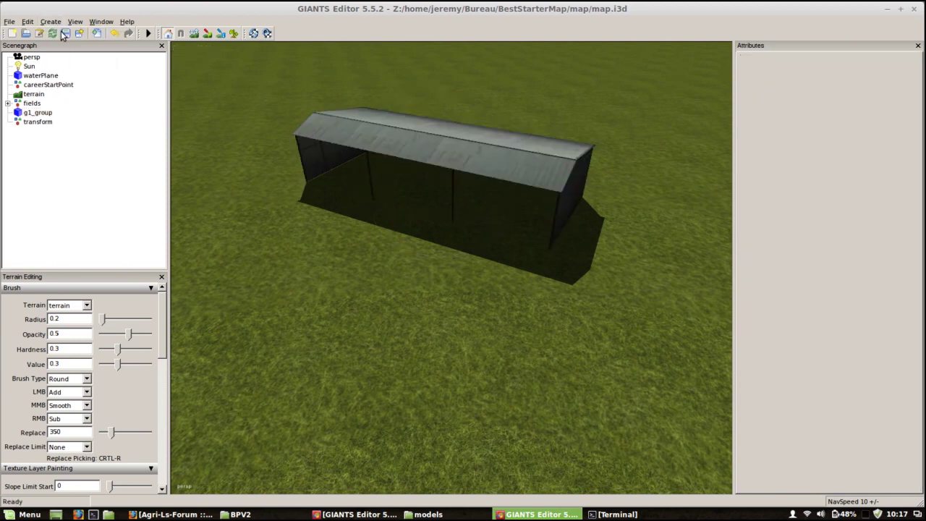
click(40, 123)
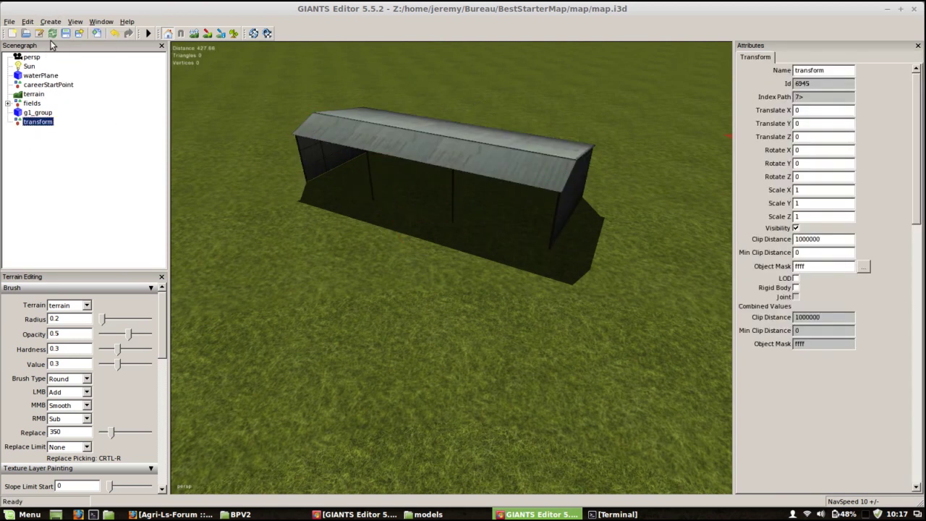
click(51, 22)
click(39, 139)
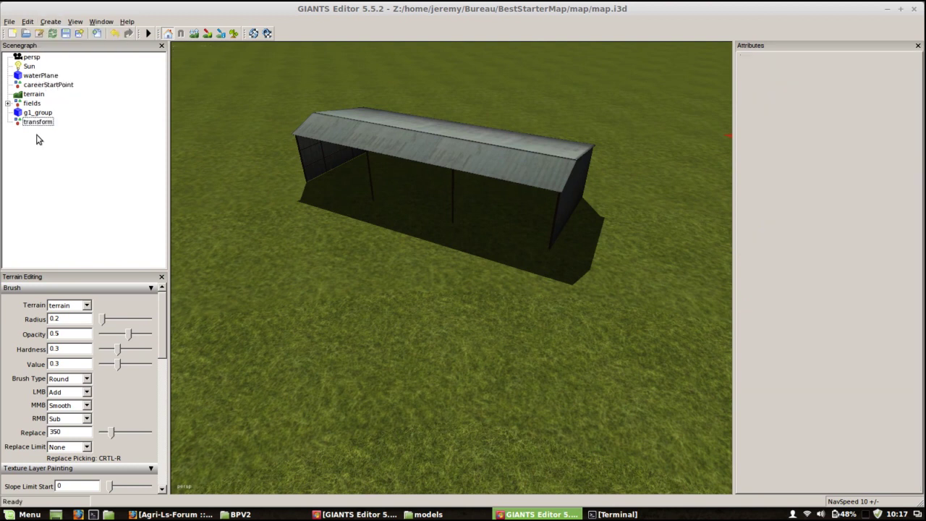
Cut the g1_group shed from the scene root and paste it into the new transform group
click(35, 122)
click(35, 113)
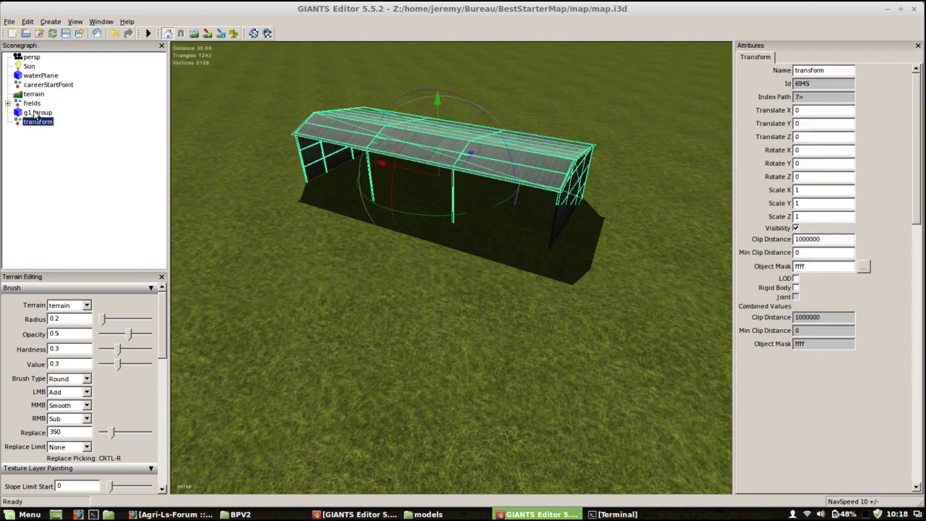
alt+click(400, 254)
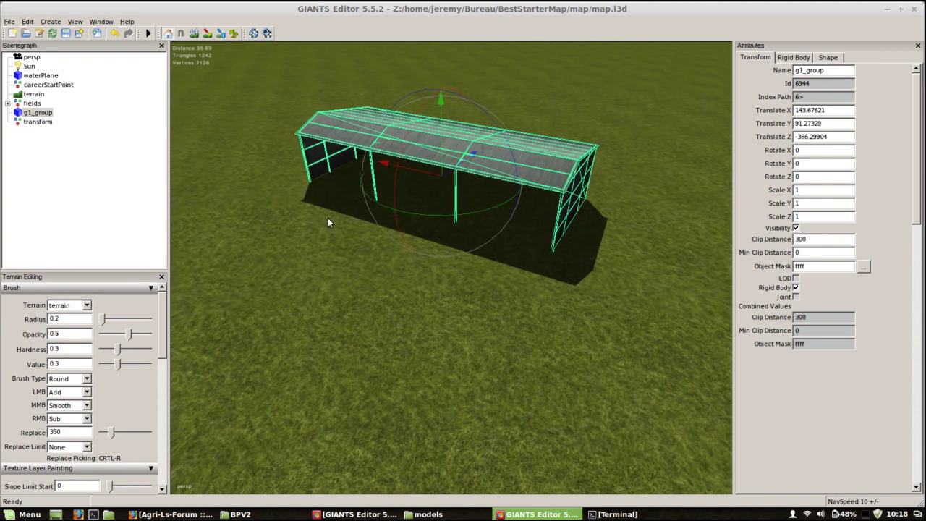
click(31, 115)
key(Delete)
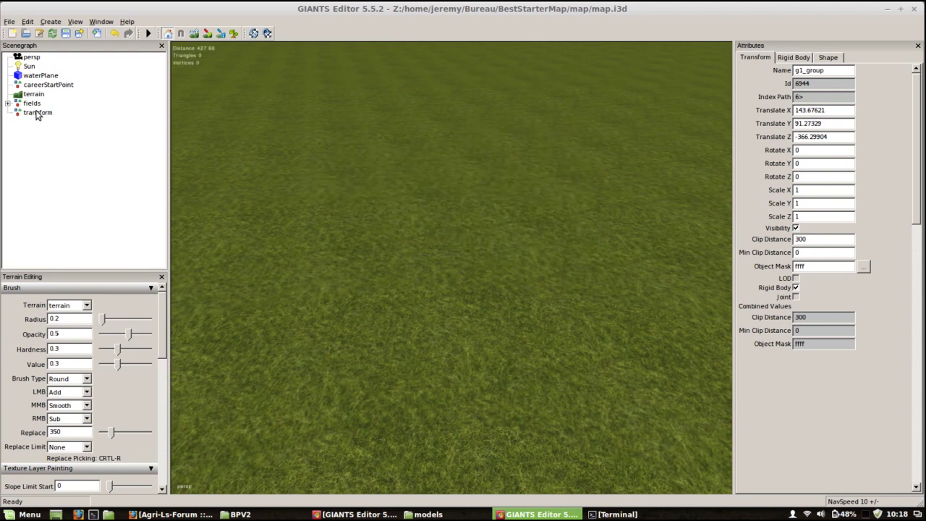
click(40, 114)
key(ctrl+z)
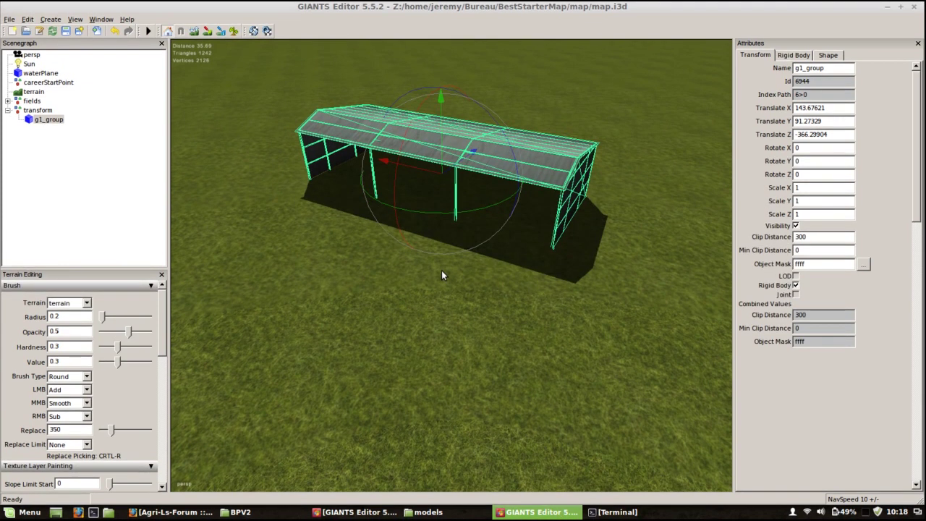
alt+drag(441, 272, 426, 265)
click(45, 110)
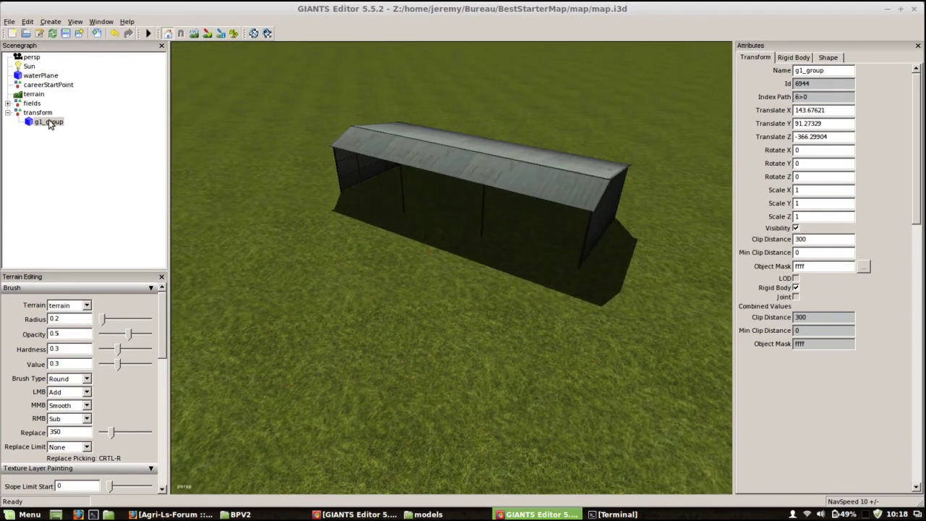
Rename the transform group holding the shed as ferme
click(8, 113)
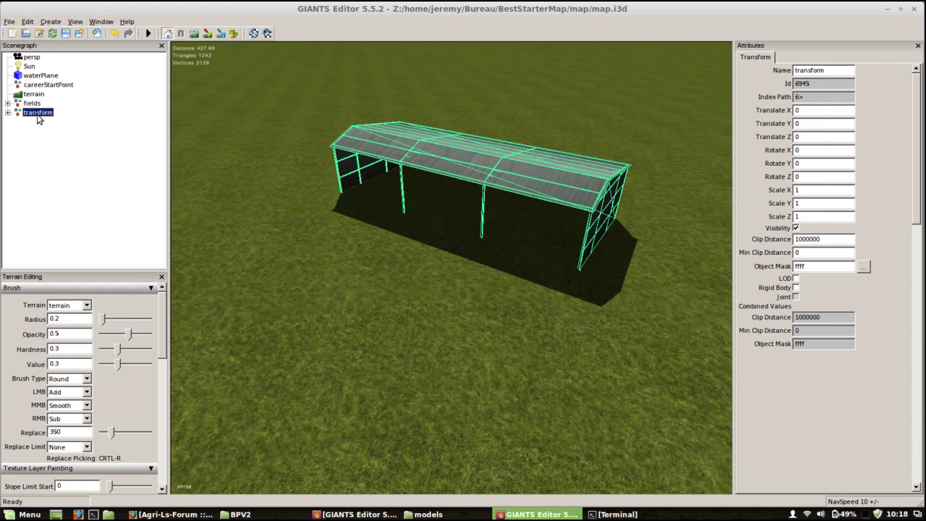
double_click(817, 70)
text(ferme)
key(Return)
click(74, 138)
click(7, 113)
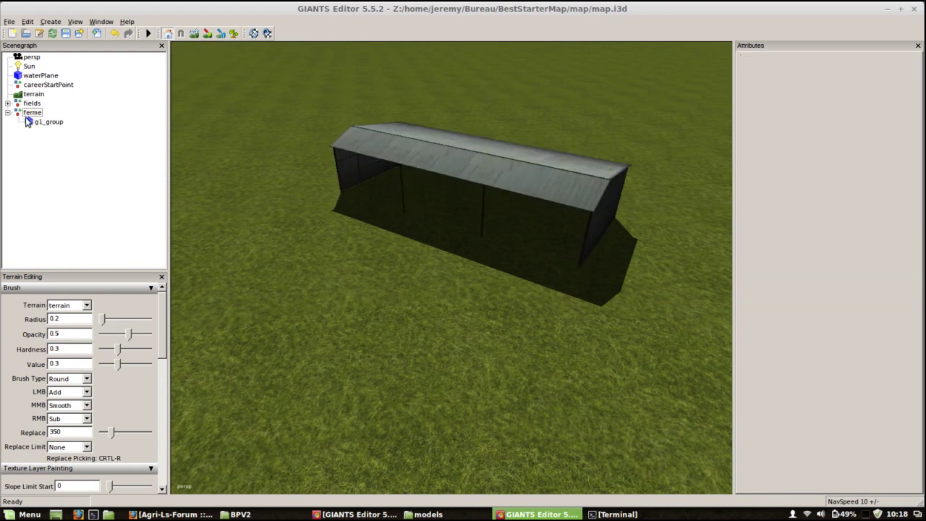
Inspect the ferme group and its g1_group child, and view the shed from its open side
click(35, 122)
click(48, 138)
click(31, 114)
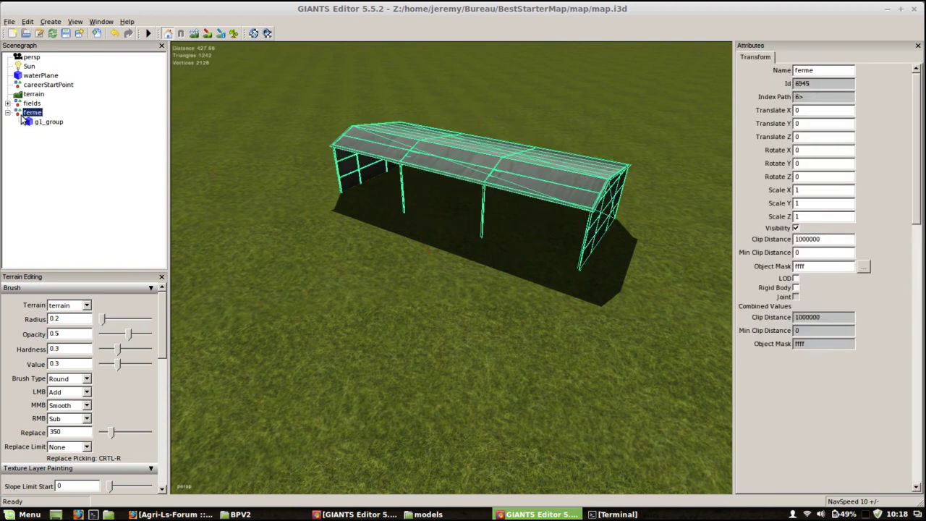
click(8, 114)
click(9, 114)
click(36, 122)
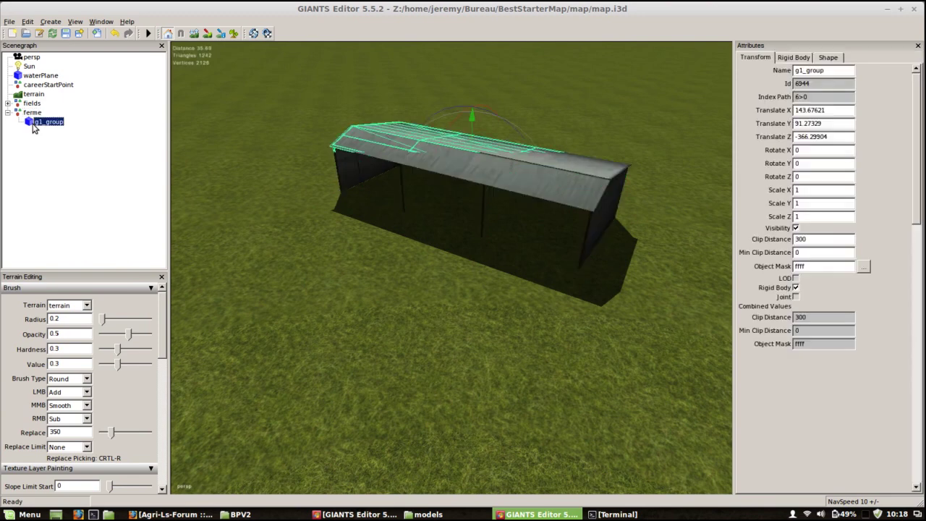
alt+drag(404, 248, 479, 377)
scroll(439, 268, up, 5)
scroll(417, 366, down, 5)
right_drag(417, 371, 403, 255)
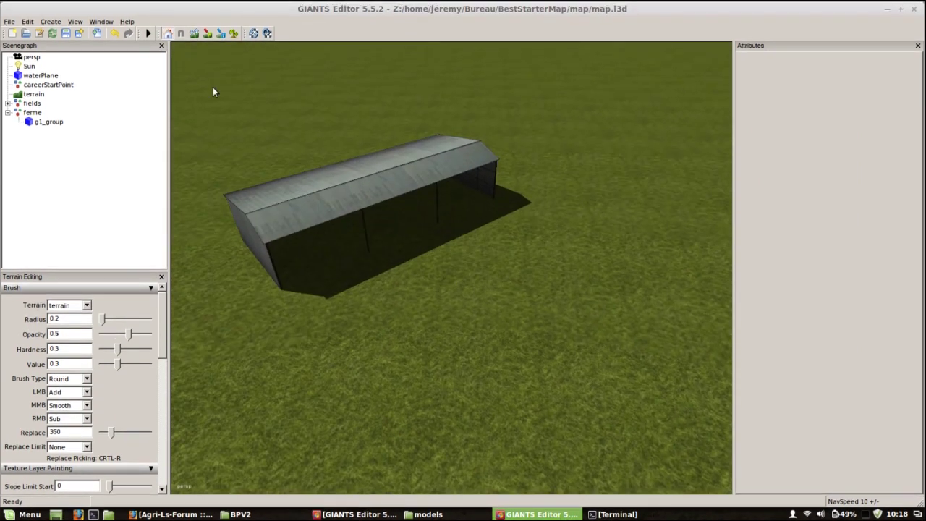
click(141, 85)
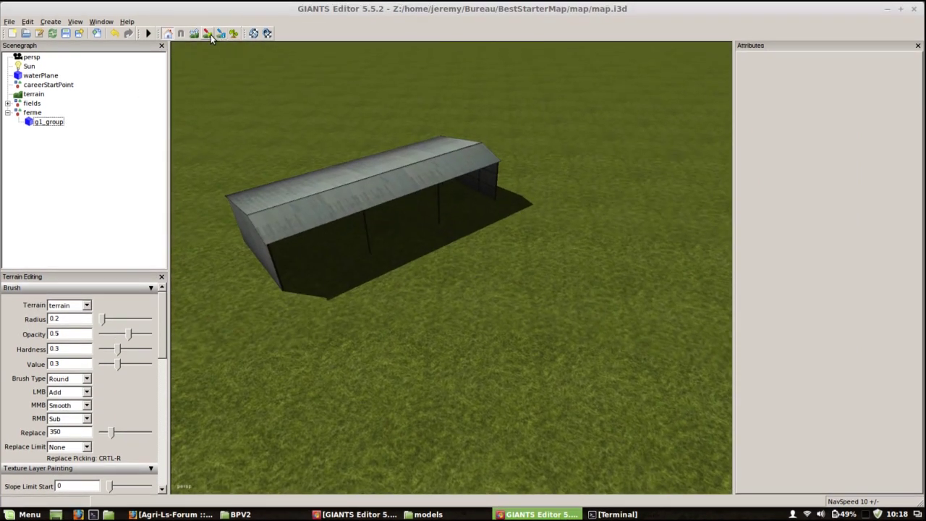
Switch to terrain texture painting with a brush radius of 2 and dirt as the texture layer
click(208, 34)
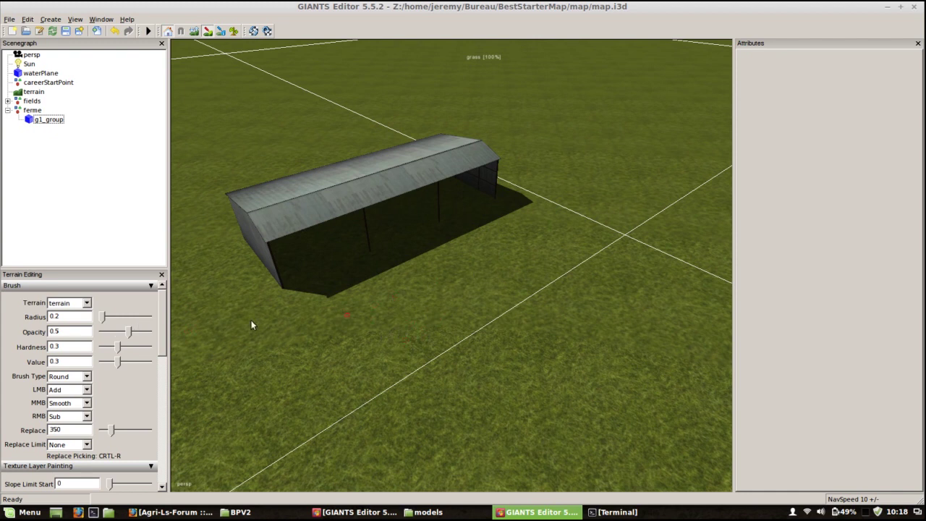
drag(103, 317, 109, 317)
drag(108, 317, 23, 317)
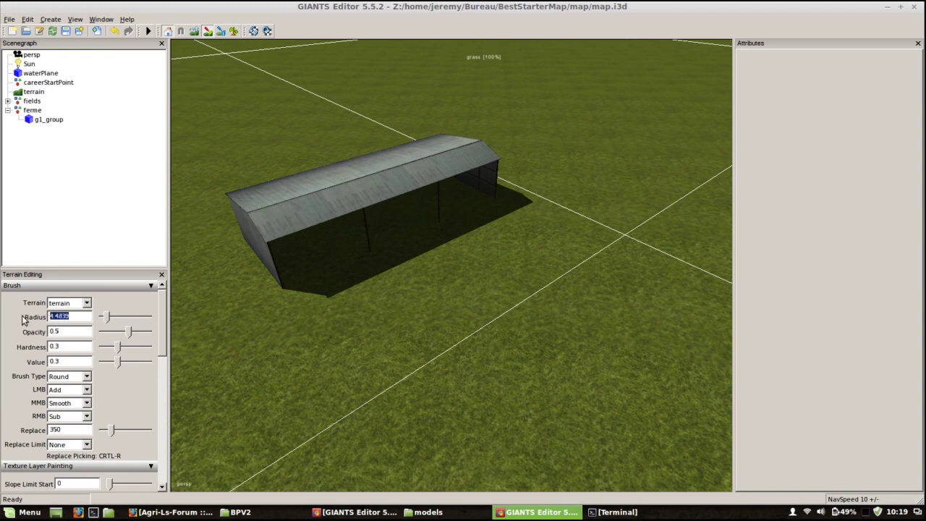
text(2)
drag(162, 306, 165, 356)
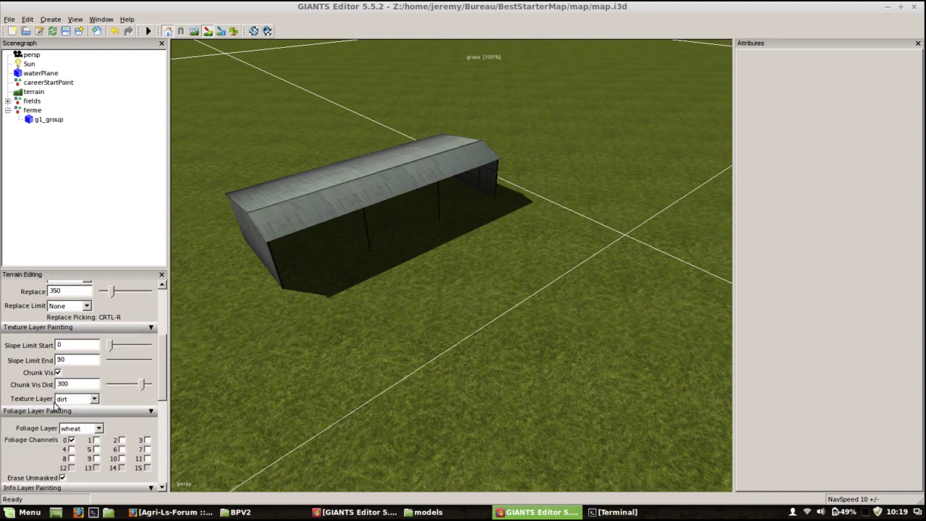
click(94, 400)
Paint a patch of dirt on the ground inside and in front of the shed's near end
alt+drag(354, 269, 330, 273)
scroll(459, 312, up, 4)
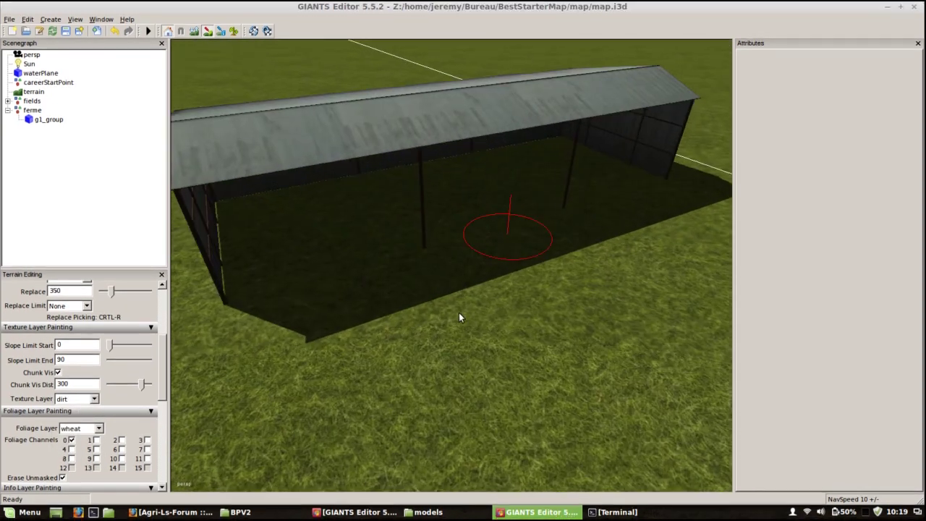
alt+drag(458, 313, 385, 293)
right_drag(384, 293, 444, 262)
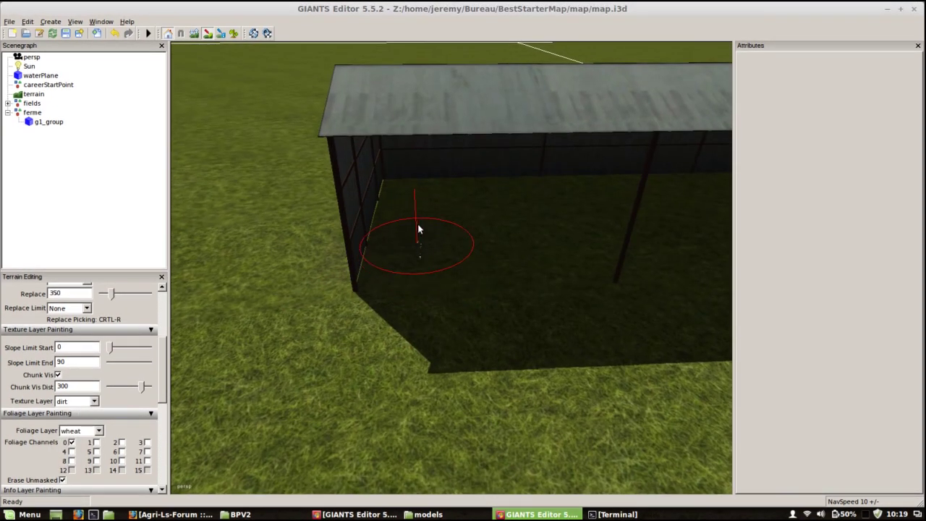
mouse_move(426, 207)
mouse_down()
mouse_move(419, 283)
mouse_move(464, 354)
mouse_move(486, 316)
mouse_move(472, 314)
mouse_up()
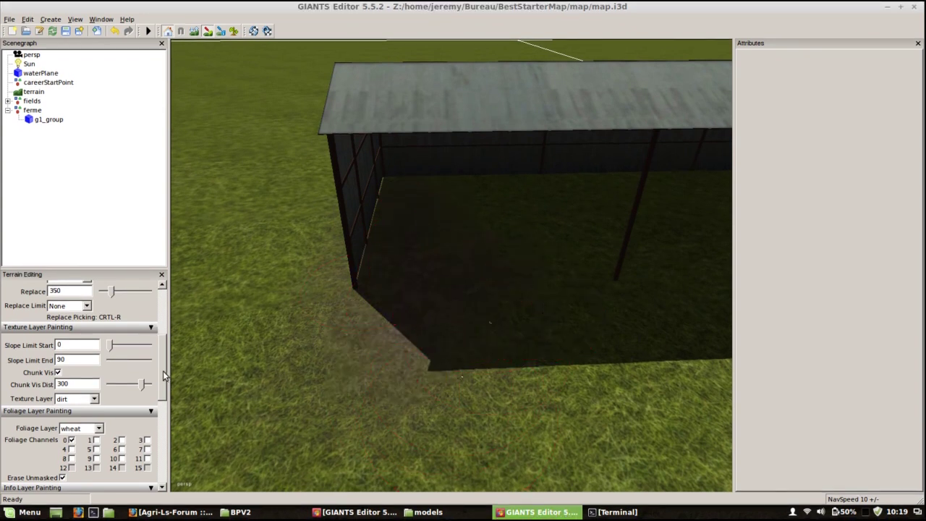
Set the terrain brush's opacity, hardness and value to 1
drag(164, 369, 166, 322)
alt+drag(471, 290, 442, 312)
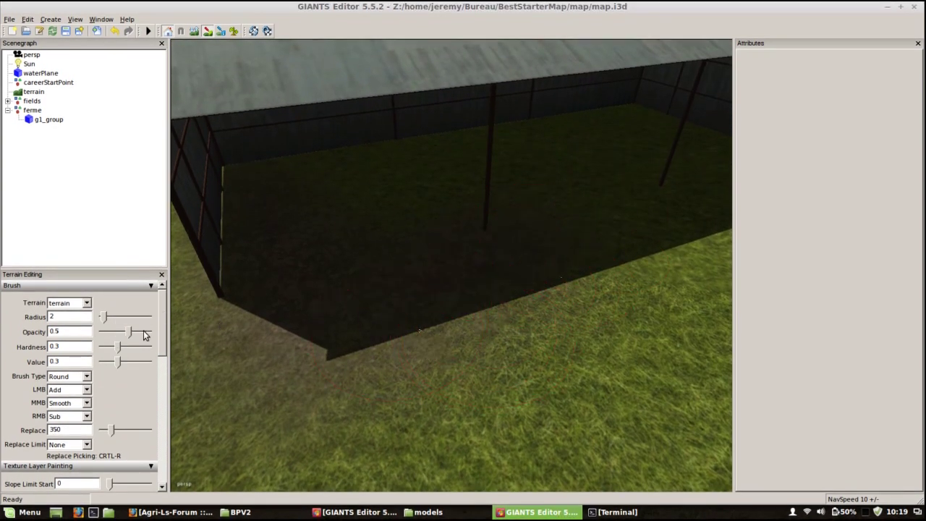
drag(140, 334, 199, 331)
drag(118, 346, 186, 353)
drag(116, 363, 161, 366)
Paint solid dirt across the shed's floor and along the ground at its open front
alt+middle_drag(445, 323, 460, 303)
scroll(434, 282, down, 5)
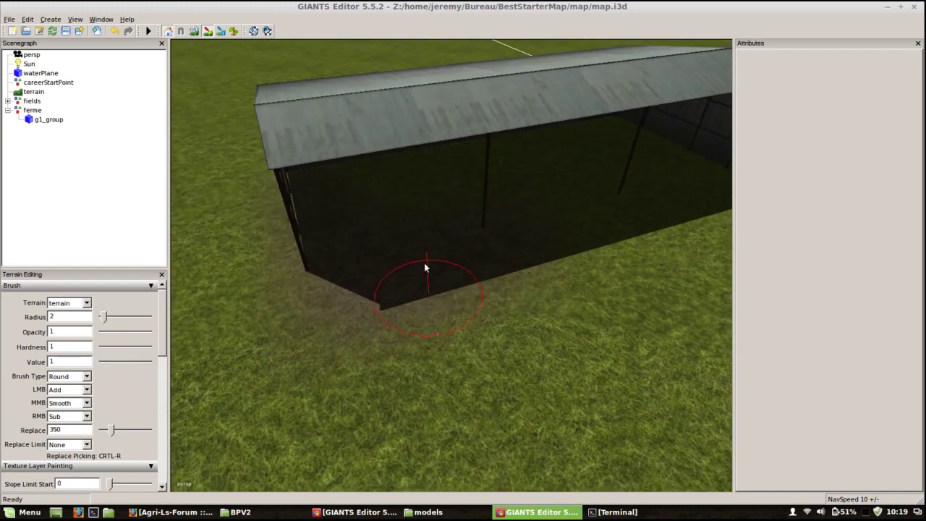
mouse_move(509, 318)
mouse_down()
mouse_move(452, 295)
mouse_move(463, 290)
mouse_move(456, 255)
mouse_up()
scroll(457, 255, up, 5)
scroll(434, 246, down, 5)
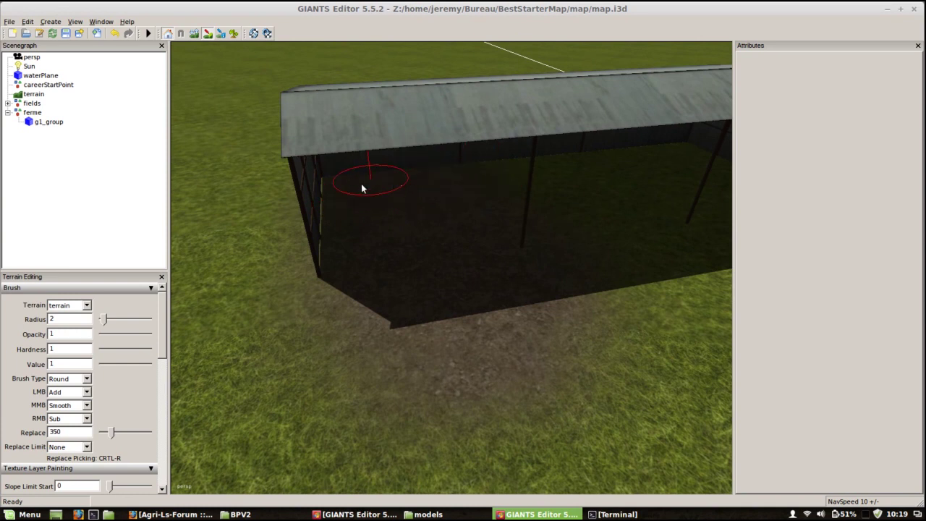
alt+drag(391, 322, 455, 270)
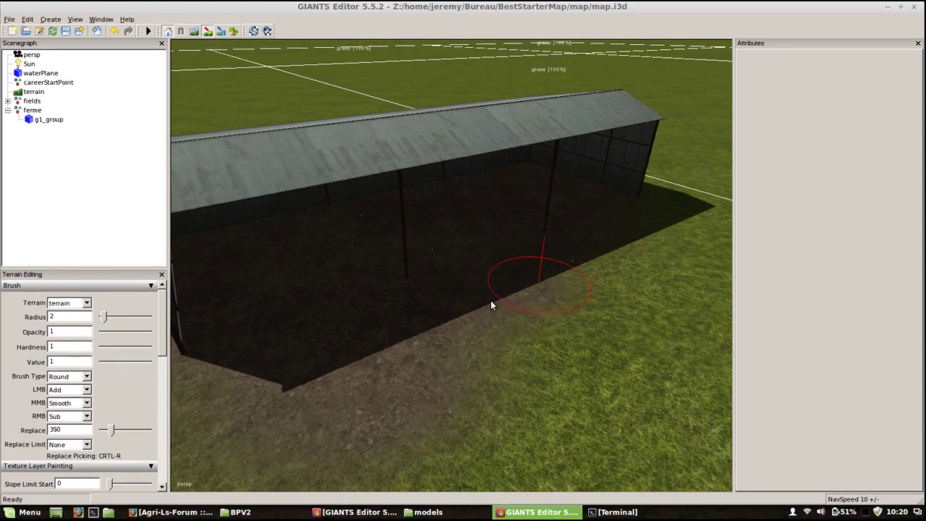
alt+drag(491, 300, 415, 321)
Extend the dirt around the shed's end wall and open side, and paint a curved track leading out across the grass
scroll(415, 321, down, 3)
middle_drag(430, 290, 379, 270)
mouse_move(379, 270)
mouse_down()
mouse_move(399, 410)
mouse_move(423, 439)
mouse_move(403, 318)
mouse_move(360, 308)
mouse_move(539, 351)
mouse_move(617, 354)
mouse_move(521, 364)
mouse_move(414, 311)
mouse_move(416, 318)
mouse_move(347, 265)
mouse_move(396, 322)
mouse_up()
scroll(405, 323, down, 3)
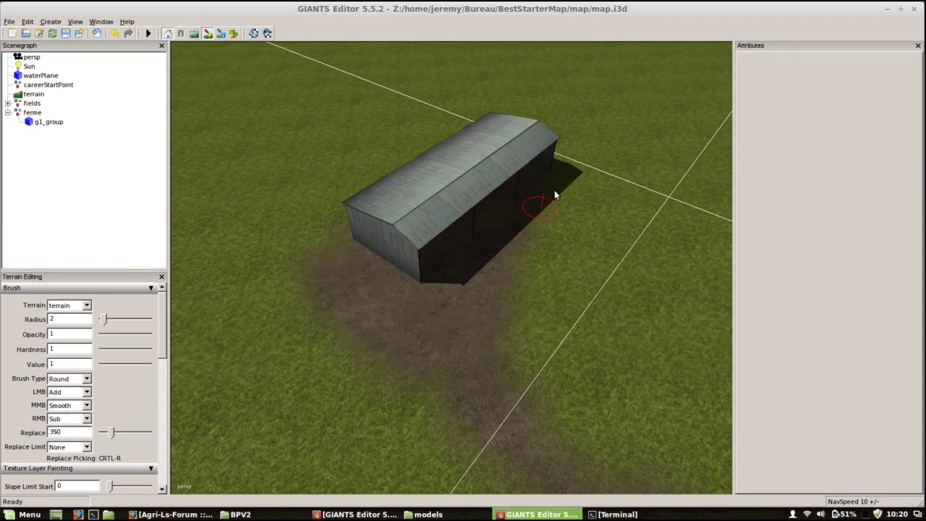
drag(525, 253, 570, 212)
alt+drag(463, 270, 477, 387)
alt+right_drag(477, 387, 486, 276)
alt+drag(486, 276, 465, 217)
right_drag(465, 220, 287, 178)
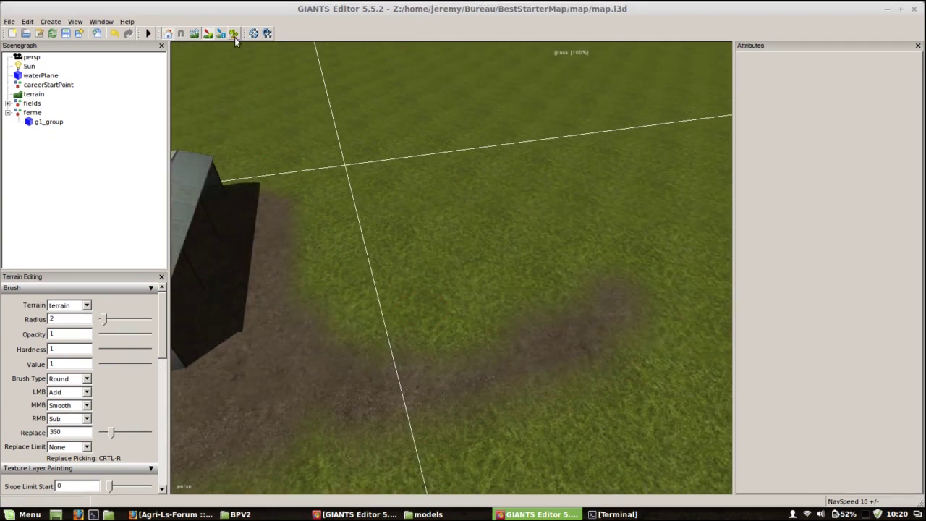
Switch to foliage painting with the grass foliage layer and enable foliage channel 6 alongside channel 1
click(235, 34)
scroll(162, 314, down, 2)
scroll(162, 311, down, 5)
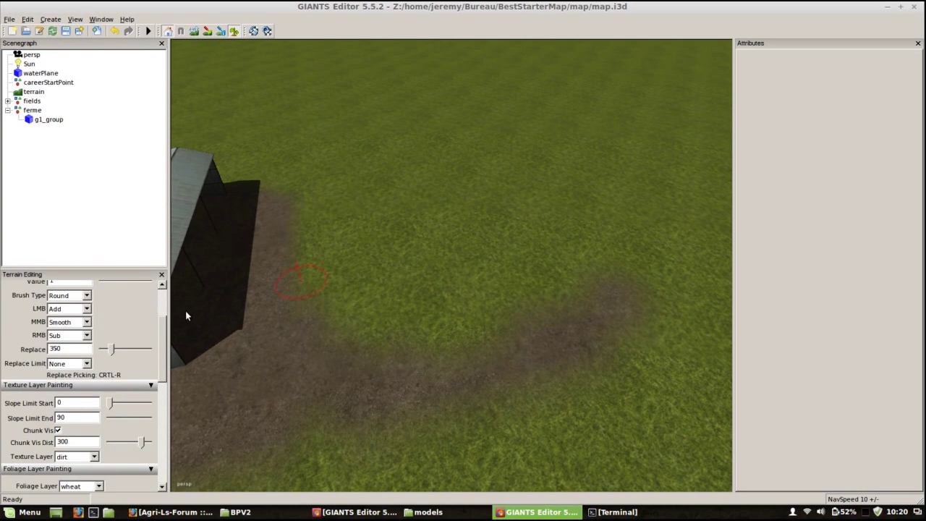
scroll(164, 335, down, 9)
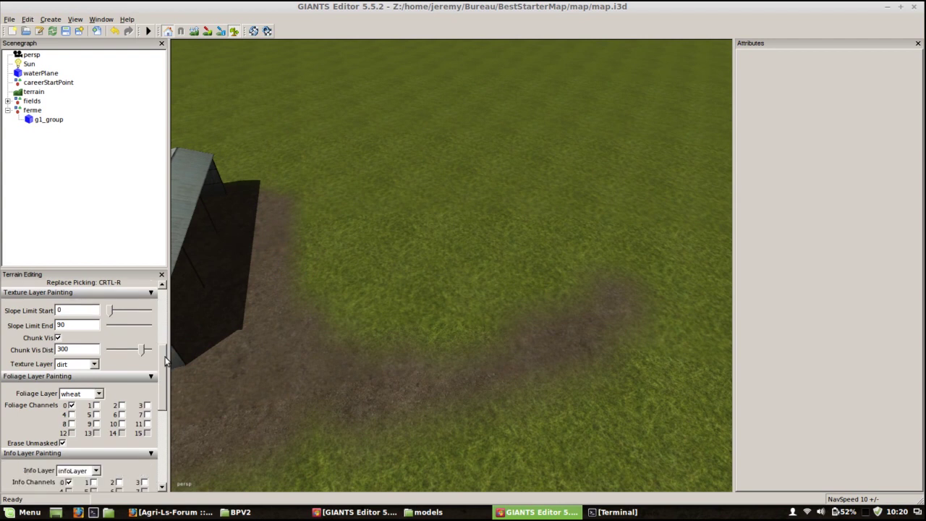
click(81, 384)
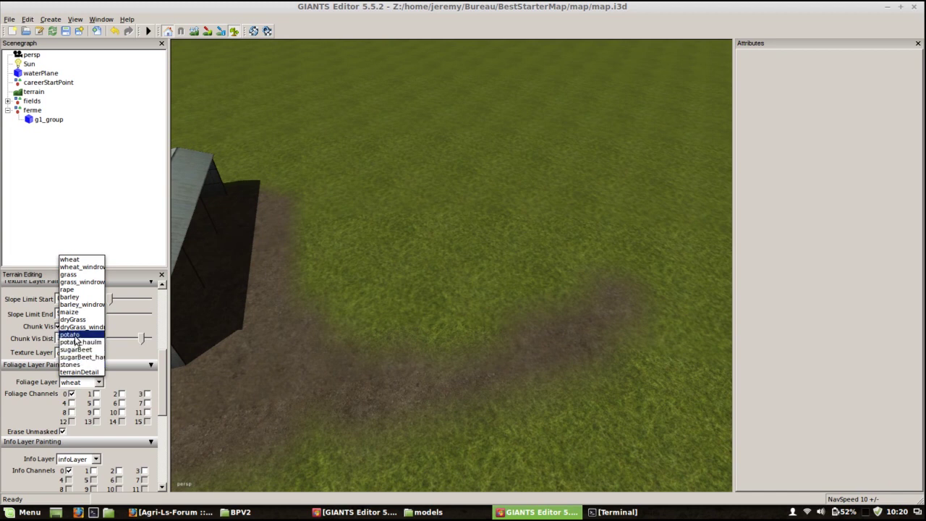
click(73, 274)
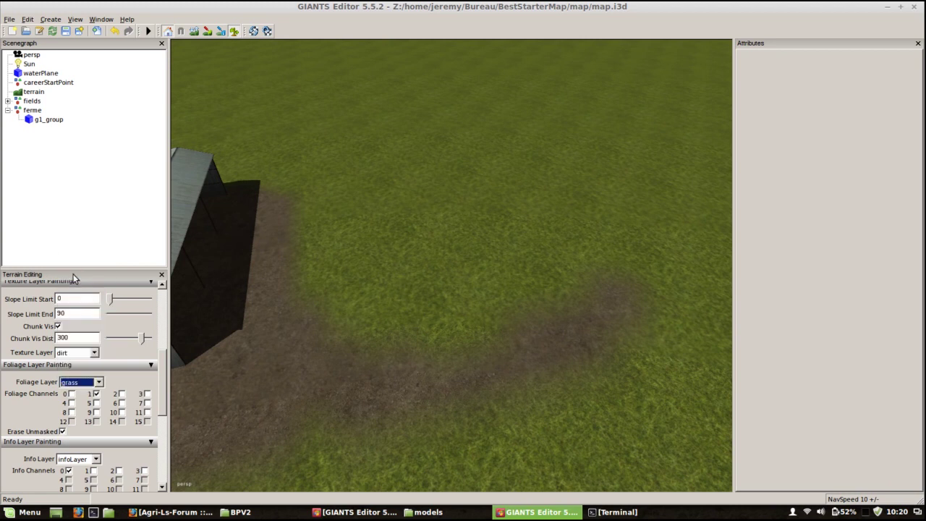
click(122, 403)
Paint grass foliage along the edges of the dirt track and around the shed's yard
mouse_move(414, 346)
alt+mouse_down()
mouse_move(432, 267)
mouse_move(372, 251)
mouse_move(537, 250)
mouse_move(409, 309)
alt+mouse_up()
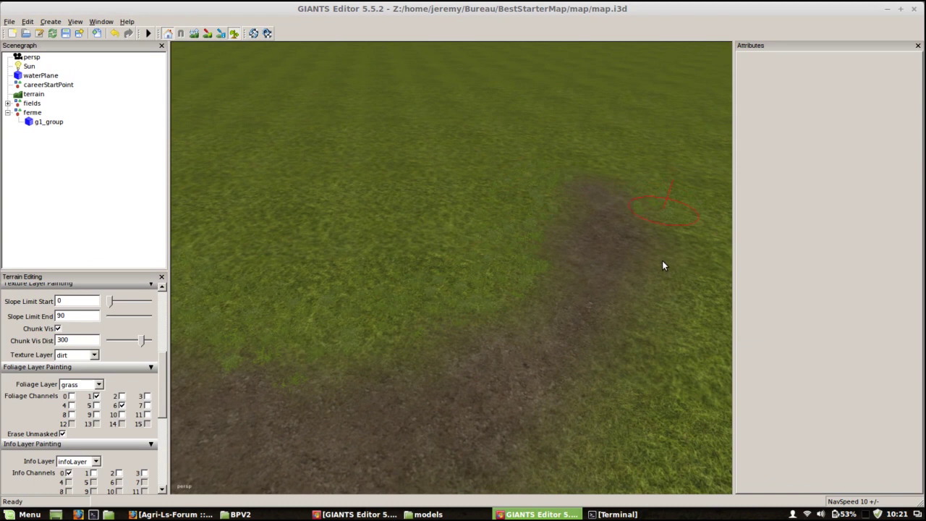
alt+drag(519, 454, 529, 348)
scroll(531, 353, down, 4)
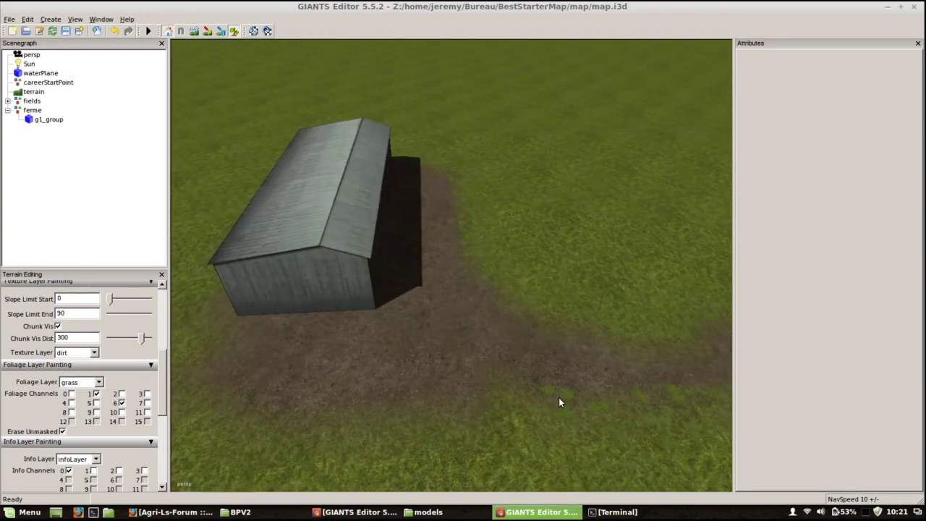
alt+drag(559, 401, 561, 378)
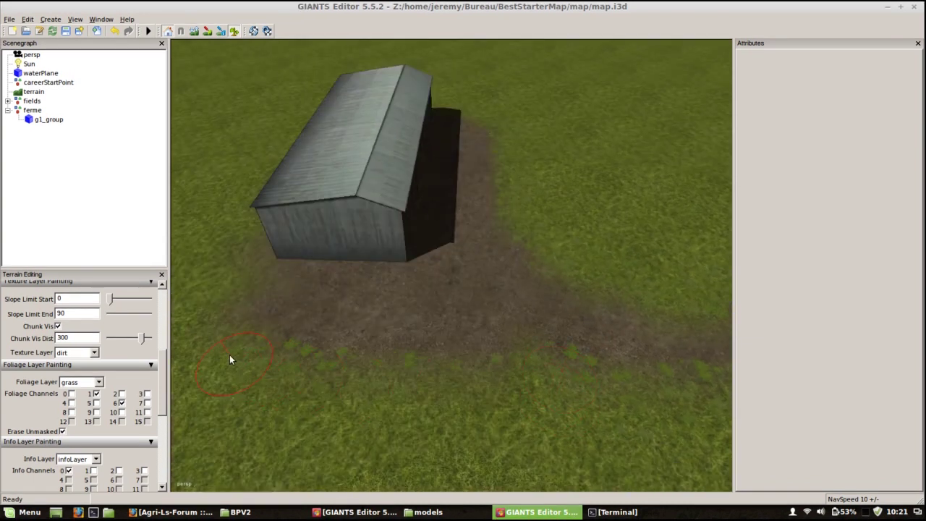
middle_drag(268, 309, 275, 201)
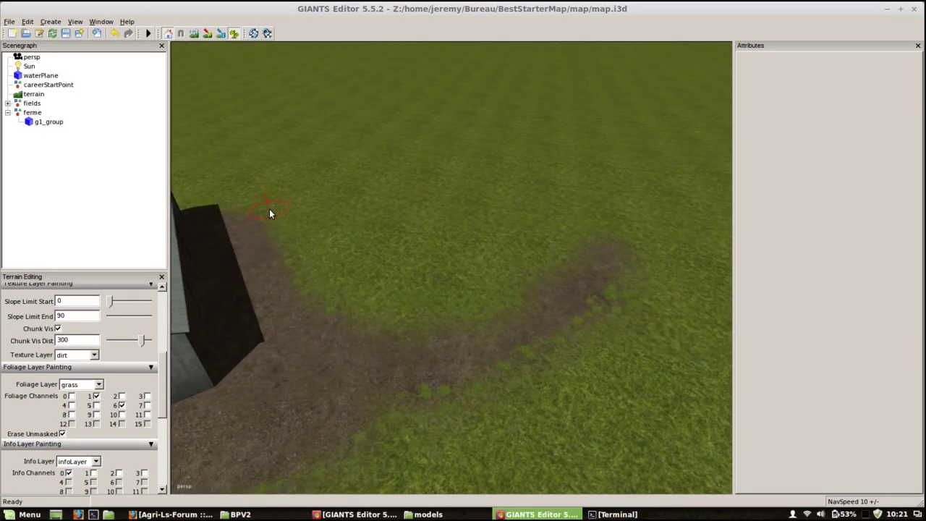
alt+drag(489, 271, 375, 413)
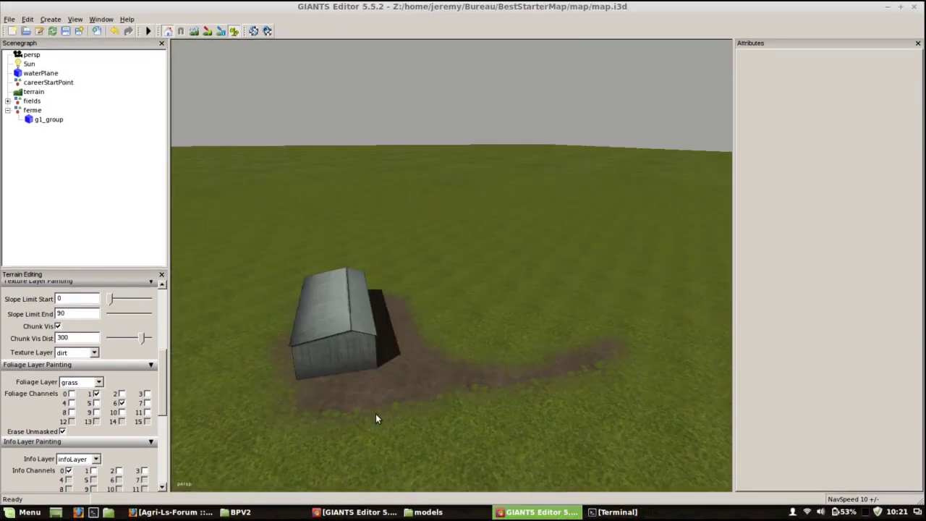
Set the foliage layer to stones and paint stones on channel 0 across the dirt in front of the shed's end wall
alt+drag(450, 285, 575, 202)
scroll(475, 294, up, 5)
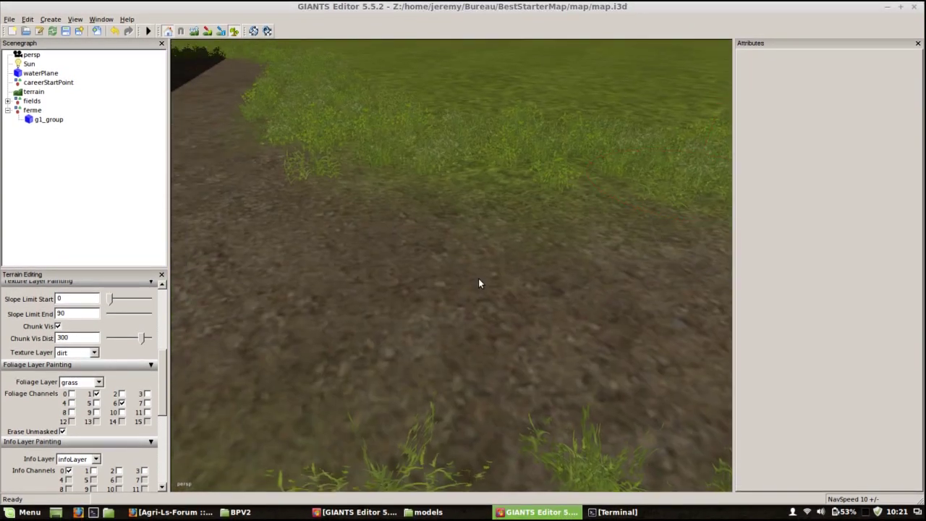
alt+drag(478, 278, 428, 285)
scroll(428, 284, down, 5)
middle_drag(412, 300, 363, 335)
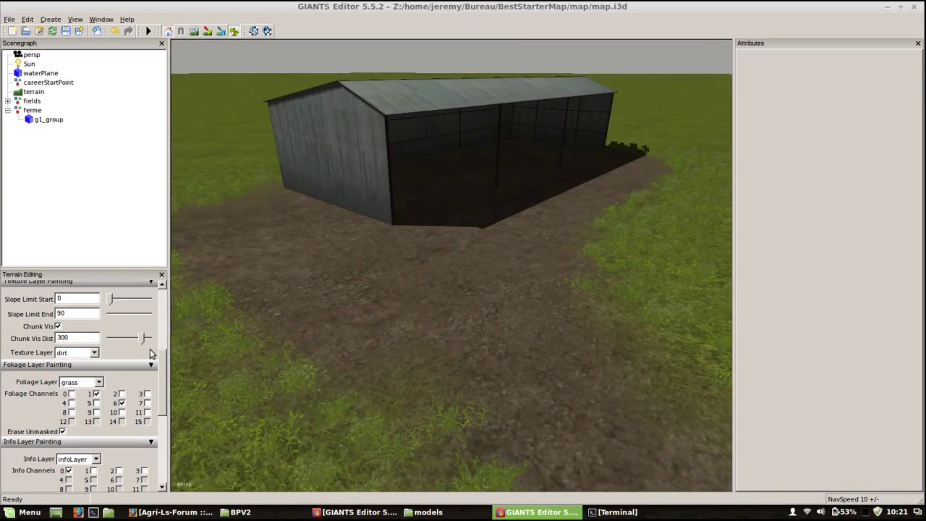
click(99, 386)
click(98, 385)
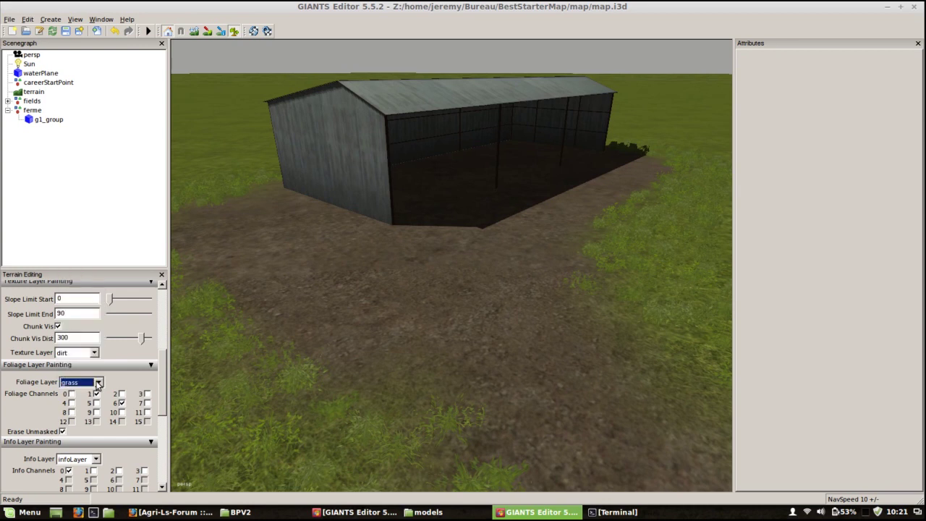
drag(165, 364, 166, 384)
click(99, 327)
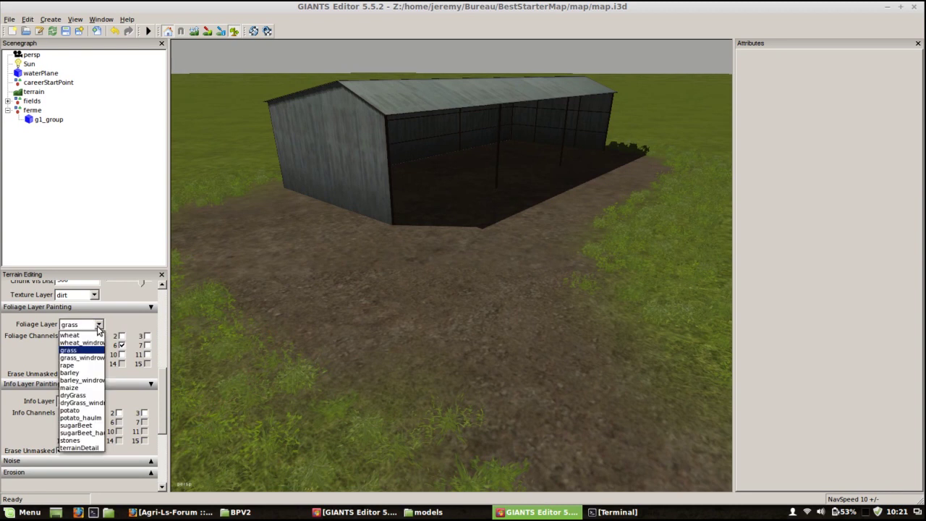
click(72, 440)
click(447, 329)
mouse_move(410, 314)
mouse_down()
mouse_move(328, 298)
mouse_move(248, 231)
mouse_move(508, 344)
mouse_move(374, 290)
mouse_up()
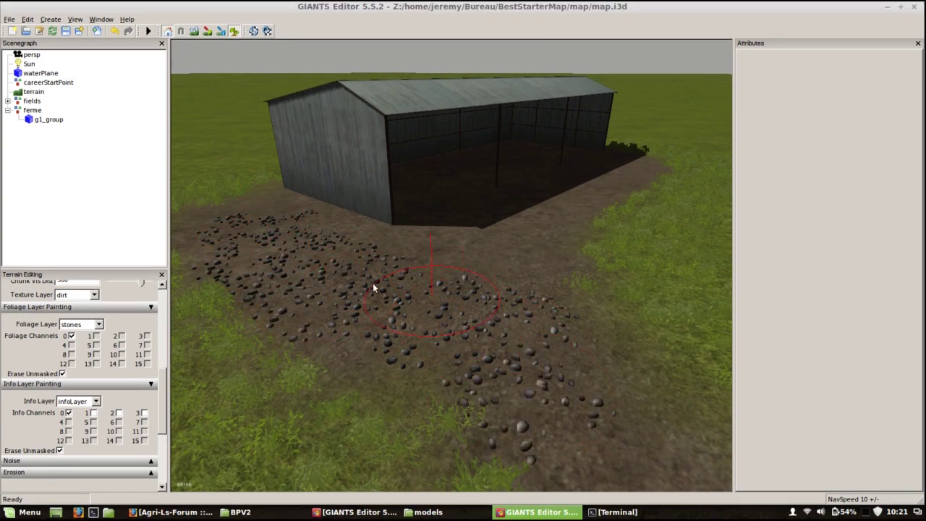
Erase all the painted stones from the dirt yard and track beside the shed
mouse_move(544, 384)
ctrl+mouse_down()
mouse_move(480, 341)
mouse_move(389, 315)
ctrl+mouse_up()
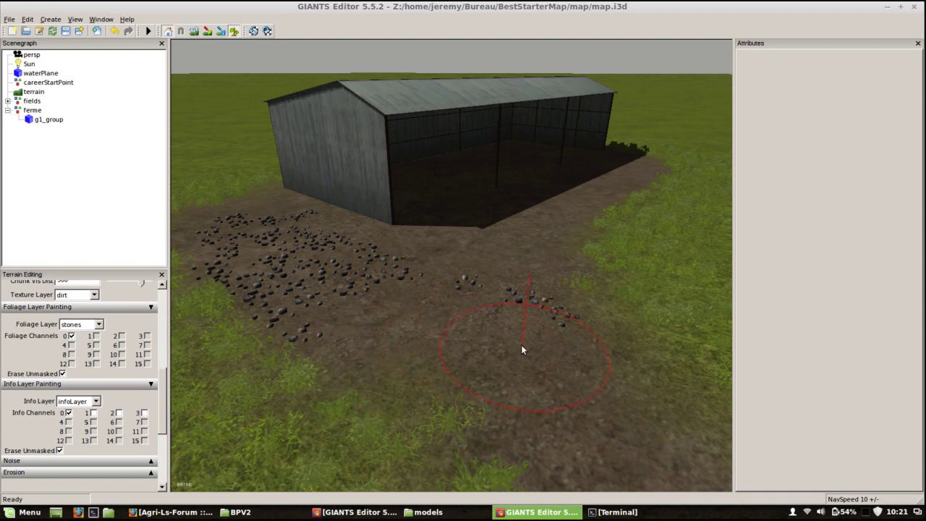
mouse_move(512, 313)
ctrl+mouse_down()
mouse_move(474, 302)
mouse_move(392, 313)
mouse_move(343, 302)
mouse_move(280, 263)
mouse_move(245, 220)
ctrl+mouse_up()
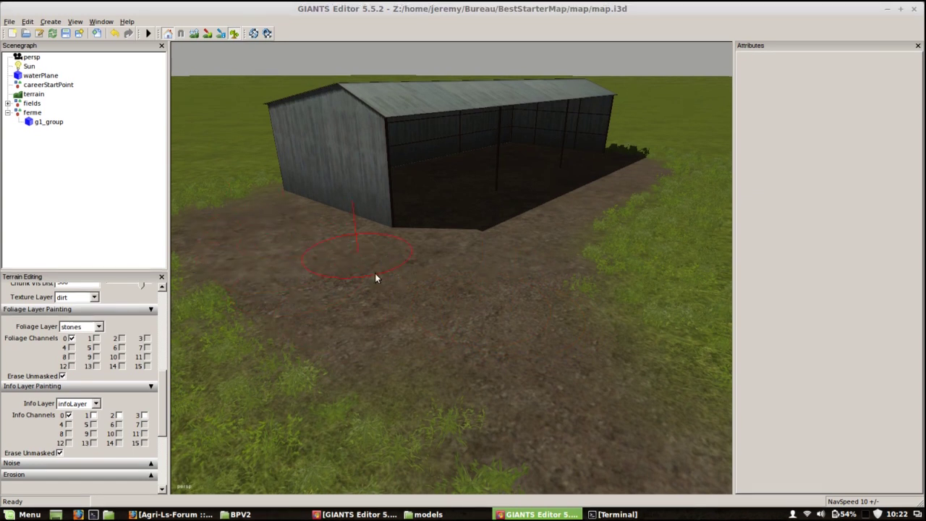
click(406, 298)
mouse_move(405, 298)
ctrl+mouse_down()
mouse_move(326, 305)
mouse_move(416, 293)
ctrl+mouse_up()
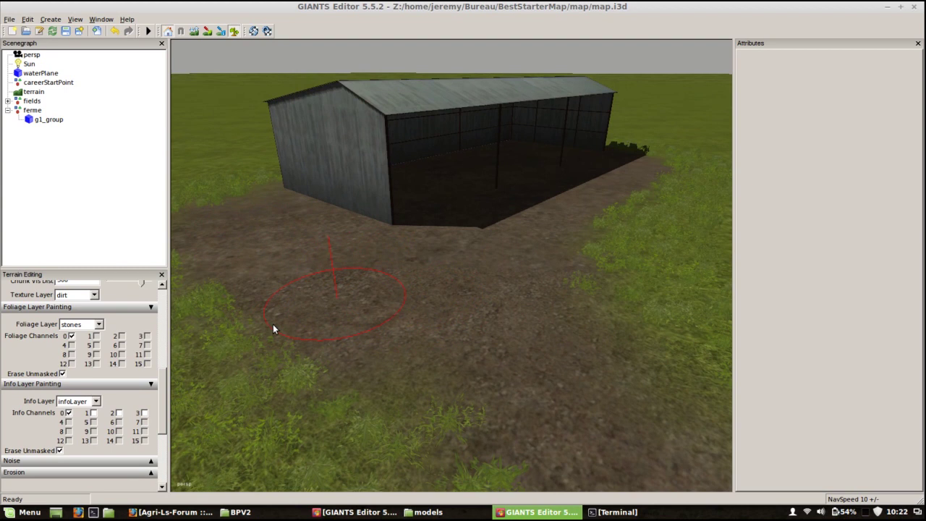
Switch the foliage layer to terrainDetail and paint a patch with channel 0 on the grass beside the dirt track
click(99, 324)
click(90, 447)
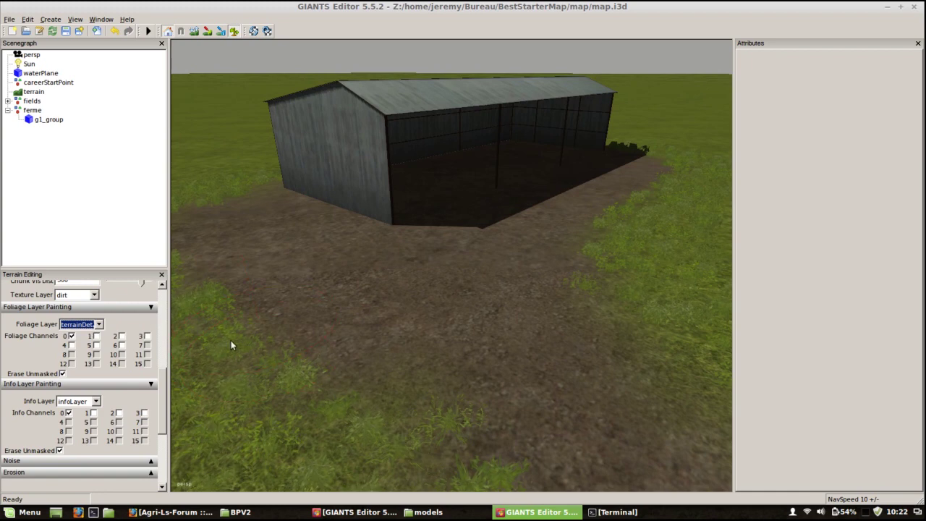
alt+drag(504, 340, 246, 355)
scroll(387, 349, down, 3)
scroll(405, 376, up, 2)
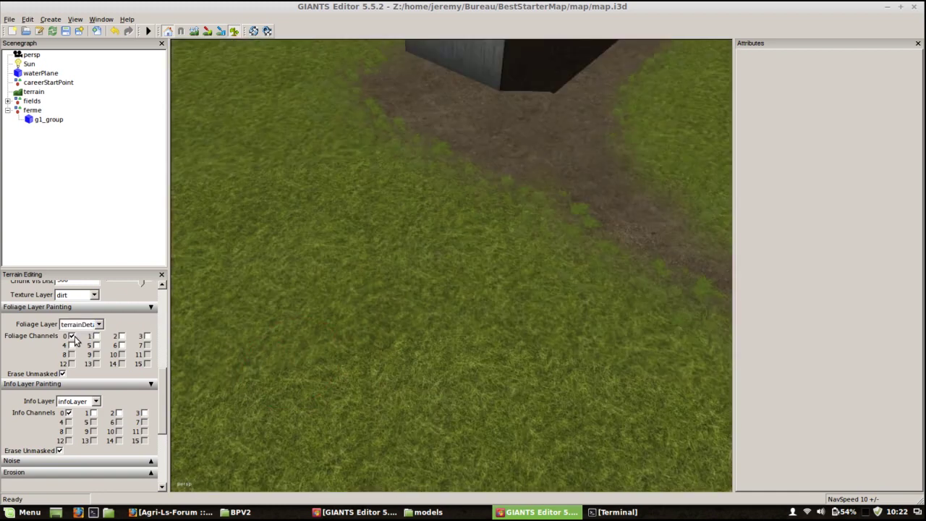
click(72, 337)
click(147, 336)
click(147, 337)
click(69, 337)
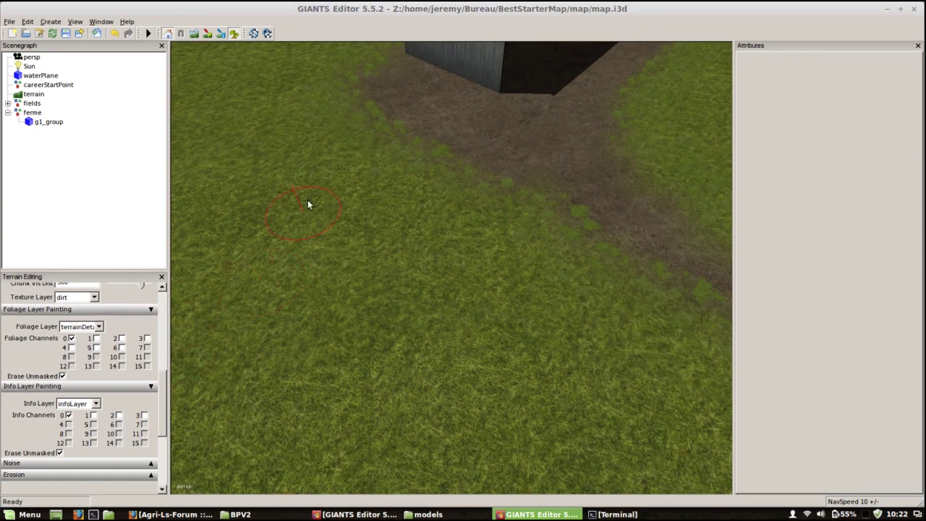
mouse_move(343, 196)
mouse_down()
mouse_move(398, 235)
mouse_move(320, 205)
mouse_up()
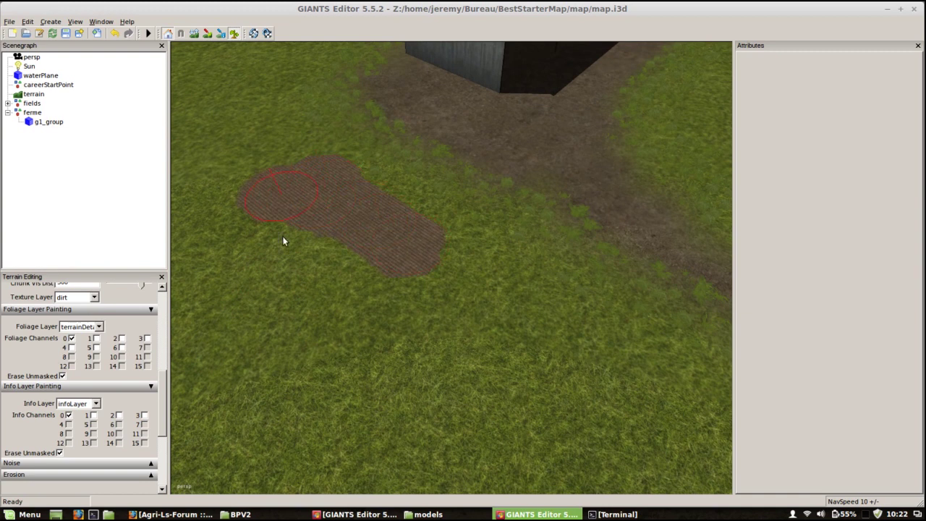
drag(283, 241, 370, 274)
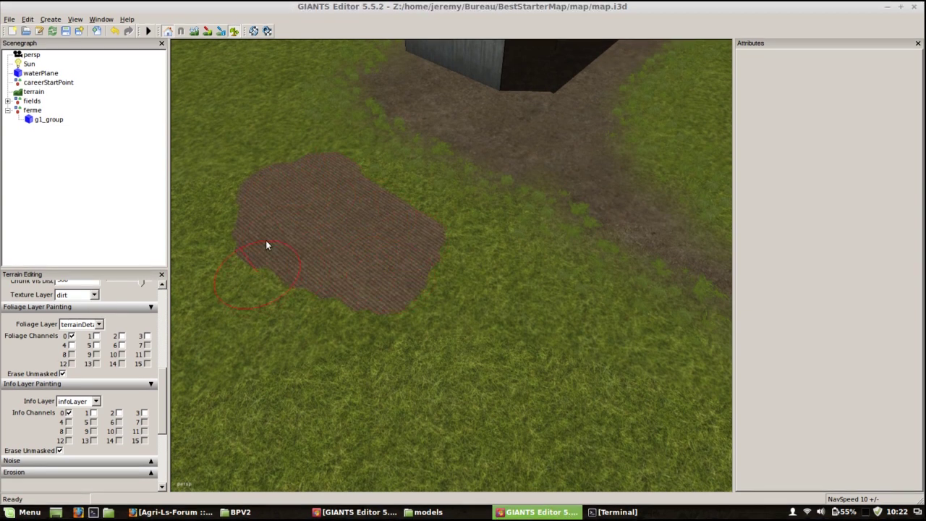
Enable foliage channel 4 alongside channel 0 and paint over and around the existing terrainDetail patch
click(70, 345)
mouse_move(275, 201)
mouse_down()
mouse_move(289, 193)
mouse_move(258, 209)
mouse_move(273, 256)
mouse_move(340, 301)
mouse_up()
mouse_move(377, 305)
mouse_down()
mouse_move(275, 290)
mouse_move(224, 215)
mouse_move(259, 190)
mouse_up()
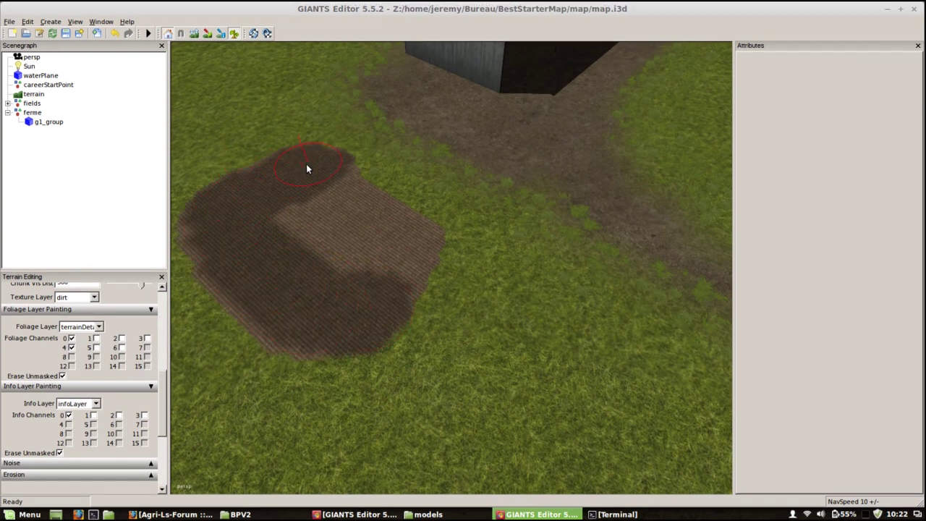
drag(162, 391, 169, 301)
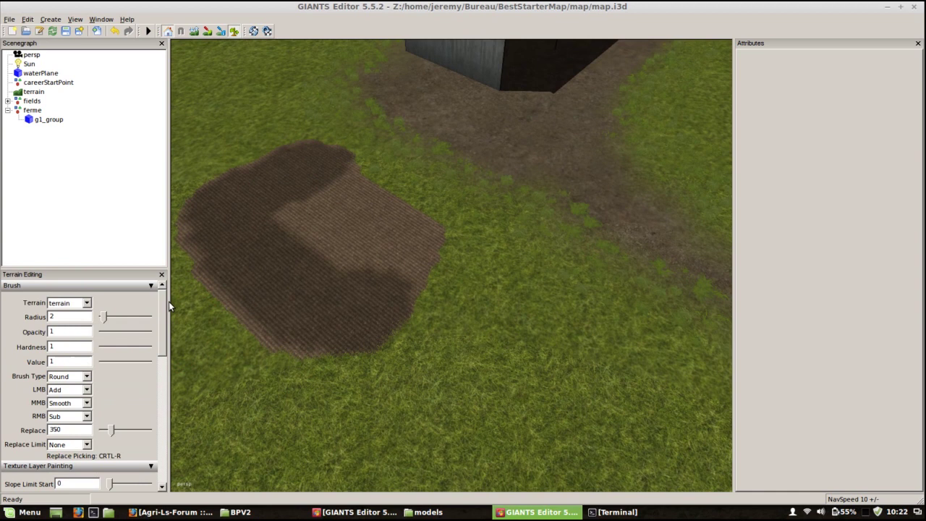
mouse_move(308, 175)
mouse_down()
mouse_move(409, 222)
mouse_move(475, 287)
mouse_move(411, 353)
mouse_move(186, 334)
mouse_up()
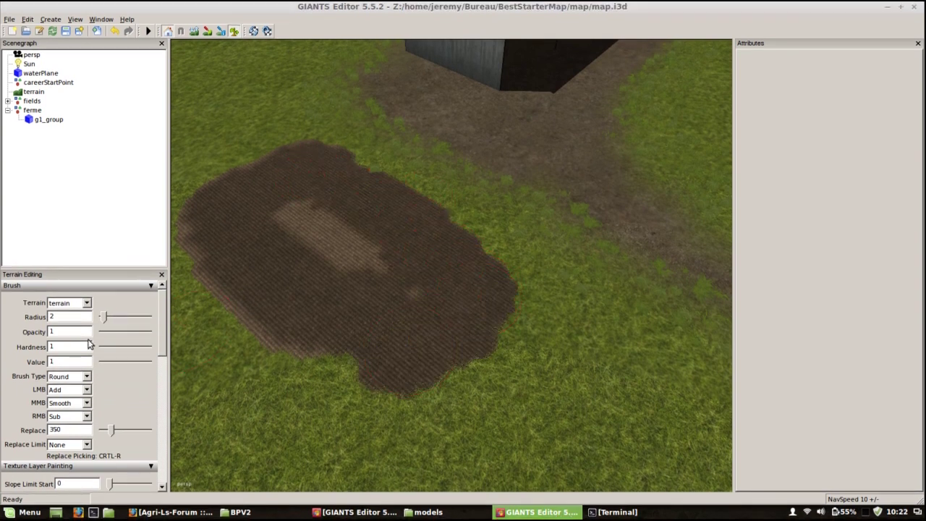
Set the terrain brush type to Square and increase its radius to about 14.12
click(86, 377)
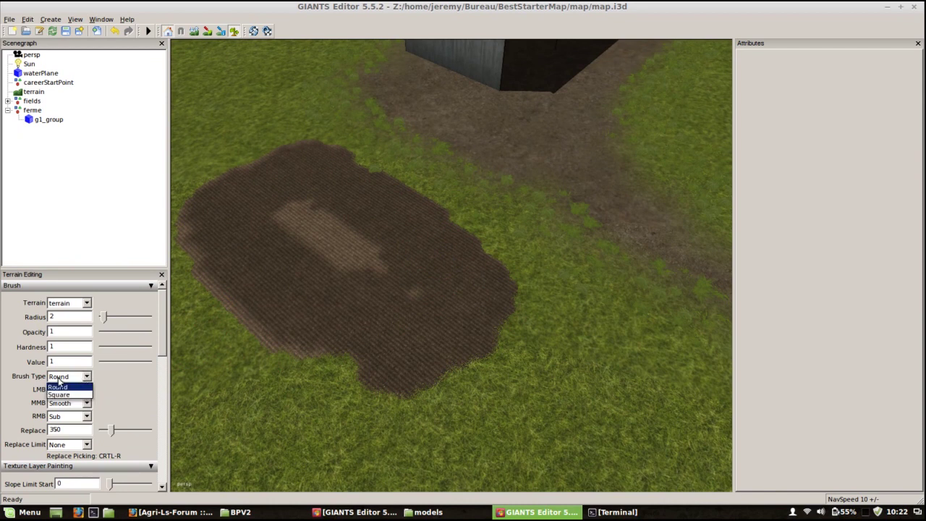
click(56, 386)
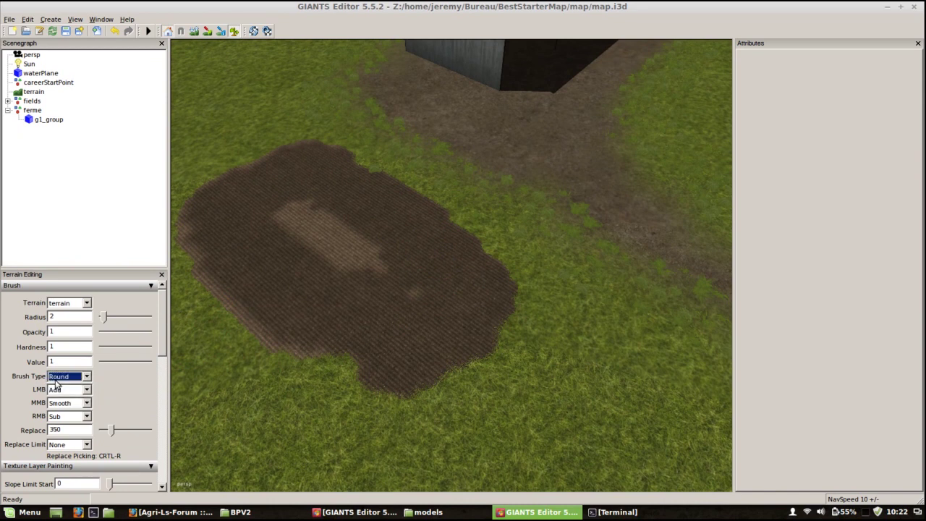
click(88, 378)
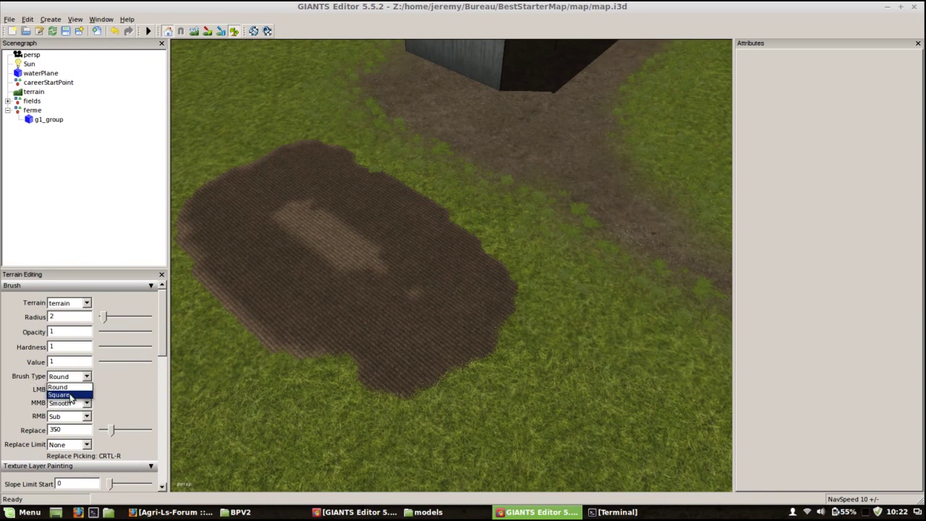
click(67, 395)
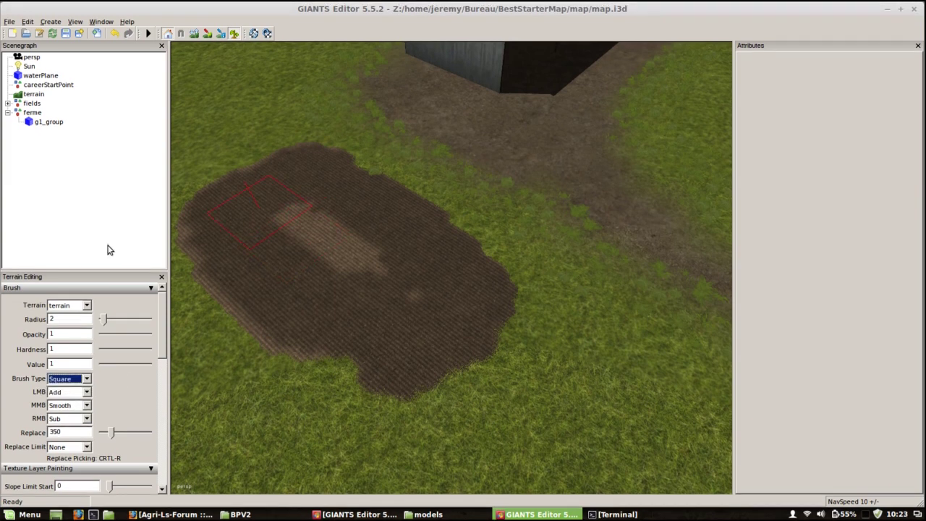
click(104, 319)
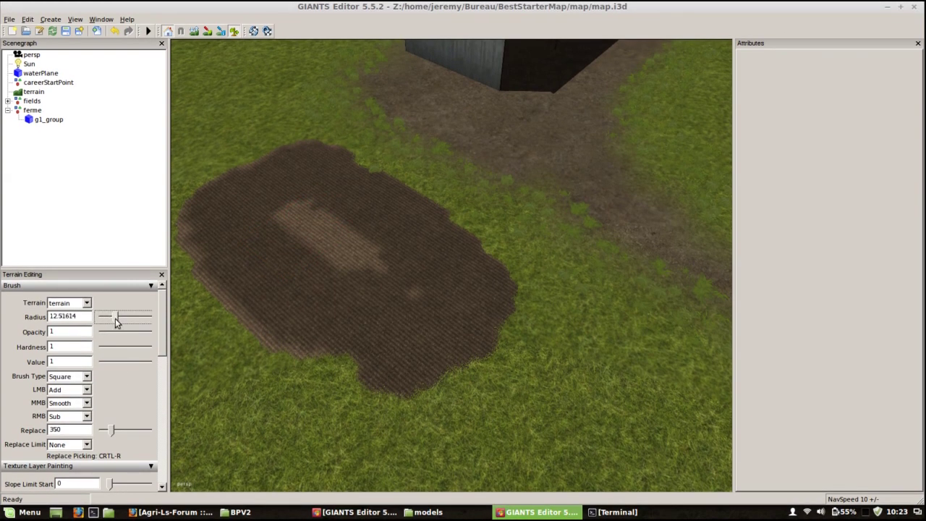
Paint a large straight-edged field over the small soil patch with terrainDetail channels 0 and 4
scroll(337, 262, down, 6)
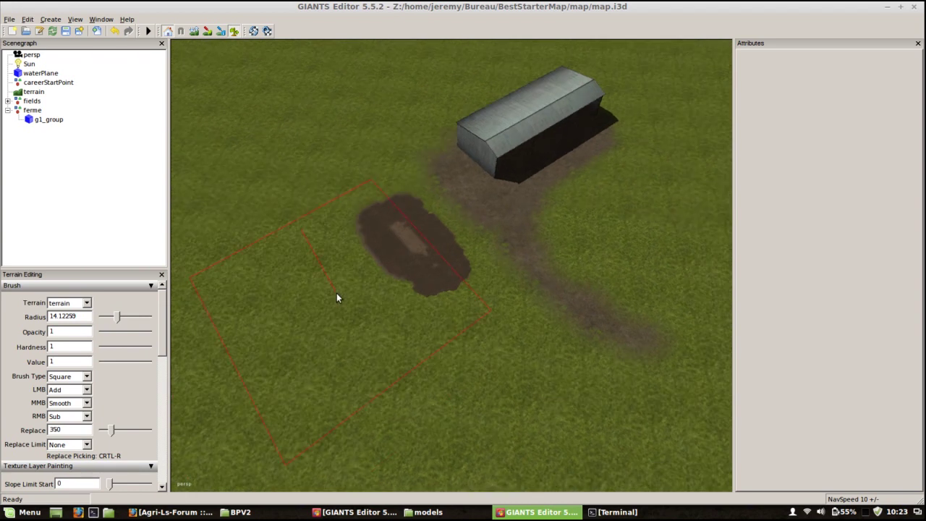
mouse_move(355, 270)
mouse_down()
mouse_move(460, 406)
mouse_move(454, 385)
mouse_move(398, 455)
mouse_move(387, 365)
mouse_move(438, 272)
mouse_up()
scroll(447, 259, up, 6)
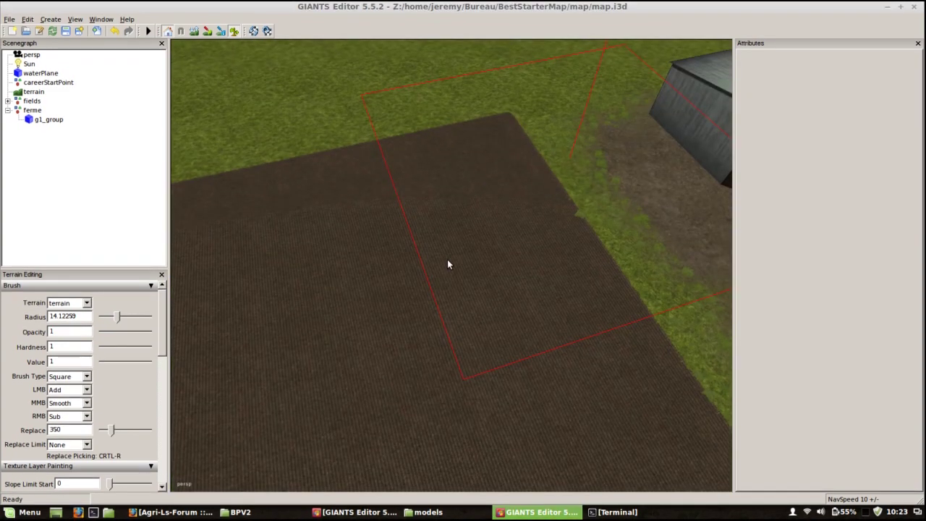
alt+drag(441, 423, 476, 362)
scroll(475, 363, down, 4)
alt+drag(443, 315, 396, 335)
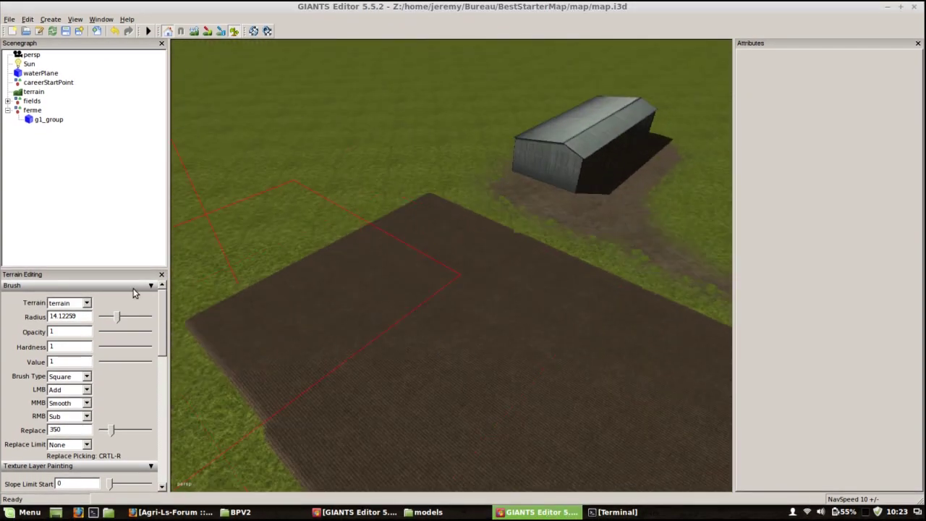
Switch the foliage layer to rape and enable foliage channel 5 alongside channels 0 and 1
click(120, 312)
drag(163, 298, 161, 372)
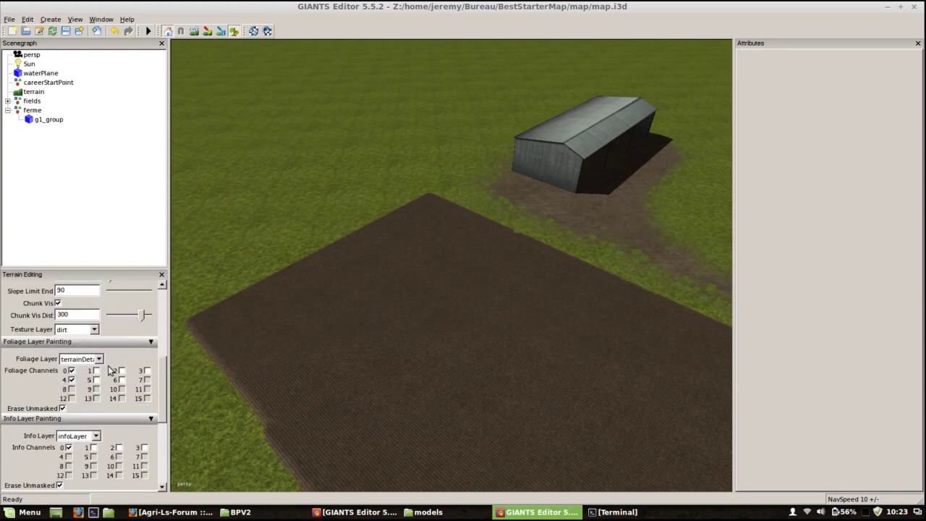
click(99, 358)
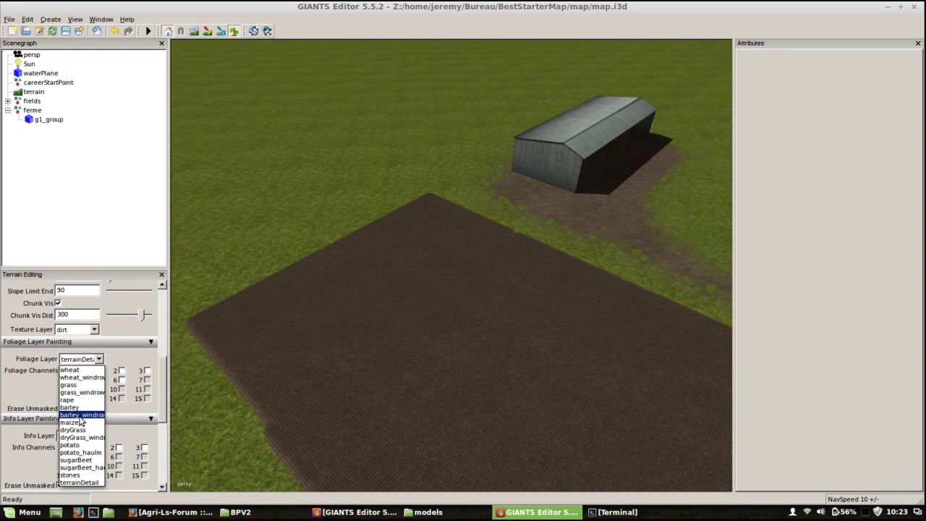
click(79, 422)
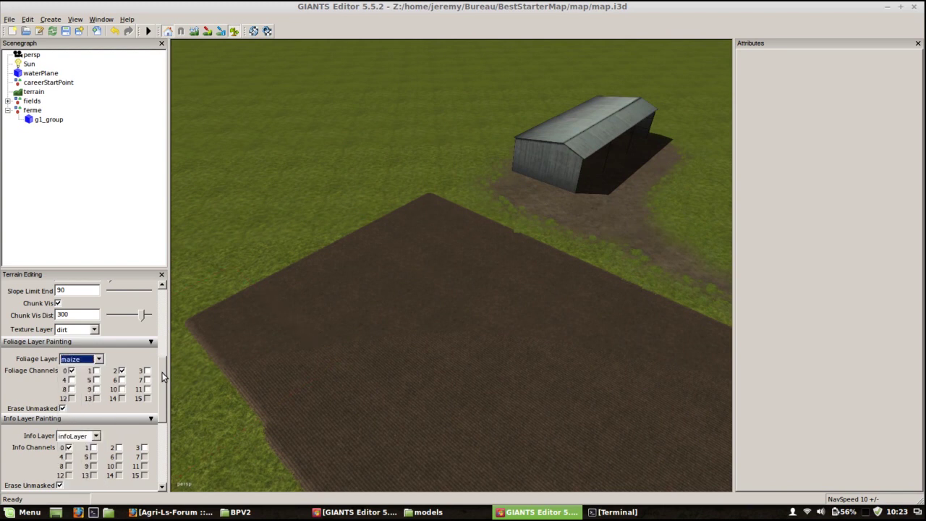
click(96, 360)
click(72, 403)
click(97, 380)
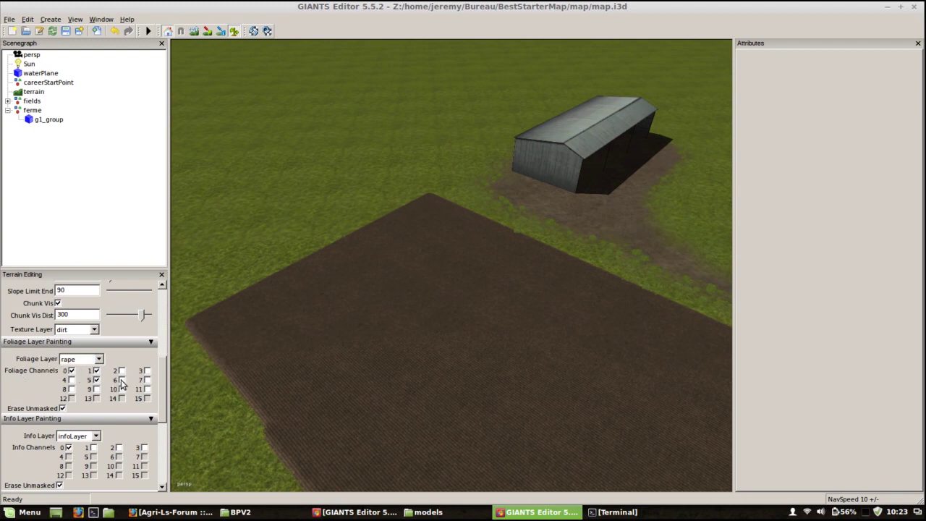
Enable foliage channel 6 as well and paint rape across the far part of the soil field
mouse_move(352, 308)
mouse_down()
mouse_move(334, 314)
mouse_move(400, 282)
mouse_move(434, 251)
mouse_move(481, 278)
mouse_move(482, 326)
mouse_move(412, 372)
mouse_move(400, 355)
mouse_move(446, 350)
mouse_up()
alt+right_drag(446, 350, 551, 241)
alt+drag(552, 242, 443, 226)
mouse_move(443, 226)
alt+right_down()
mouse_move(395, 487)
mouse_move(397, 367)
mouse_move(422, 301)
alt+right_up()
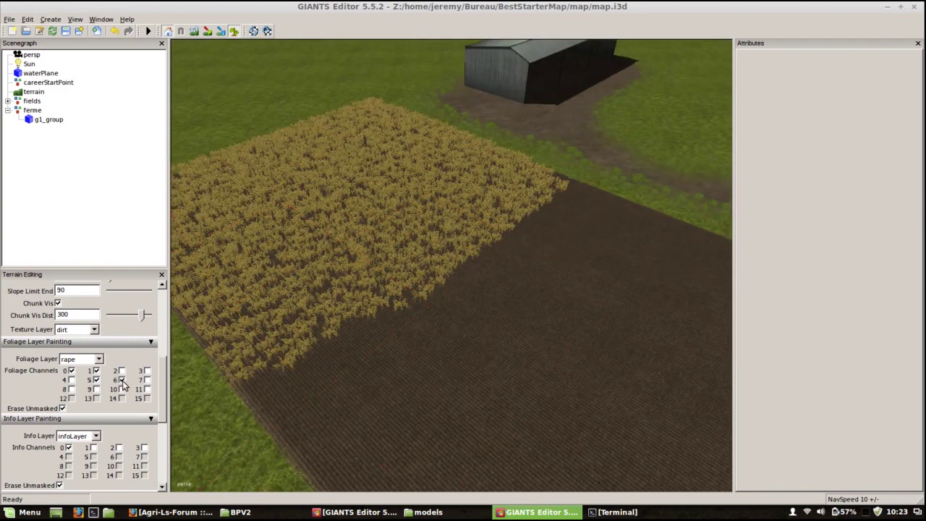
Disable foliage channel 6 and paint a square of rape with channels 0, 1 and 5 next to the first crop area
click(467, 300)
scroll(453, 335, up, 10)
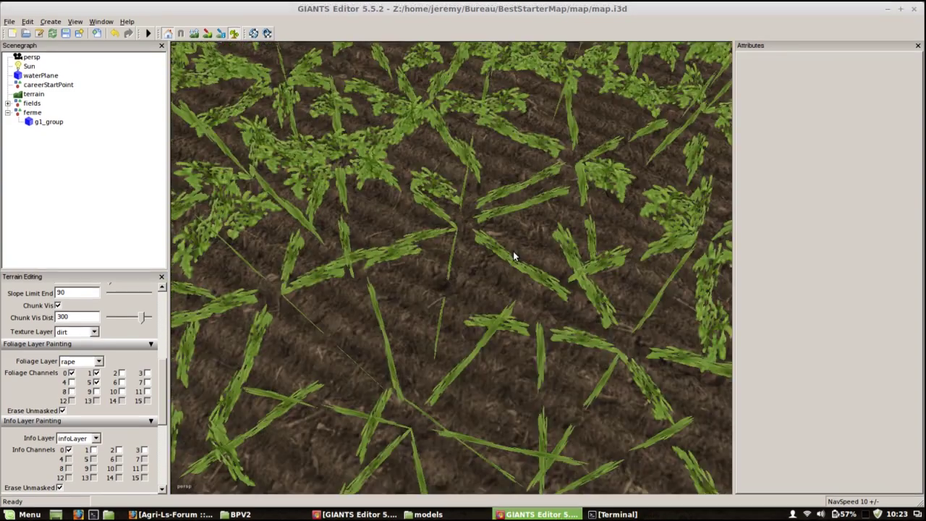
alt+drag(513, 251, 453, 153)
alt+right_drag(452, 153, 431, 274)
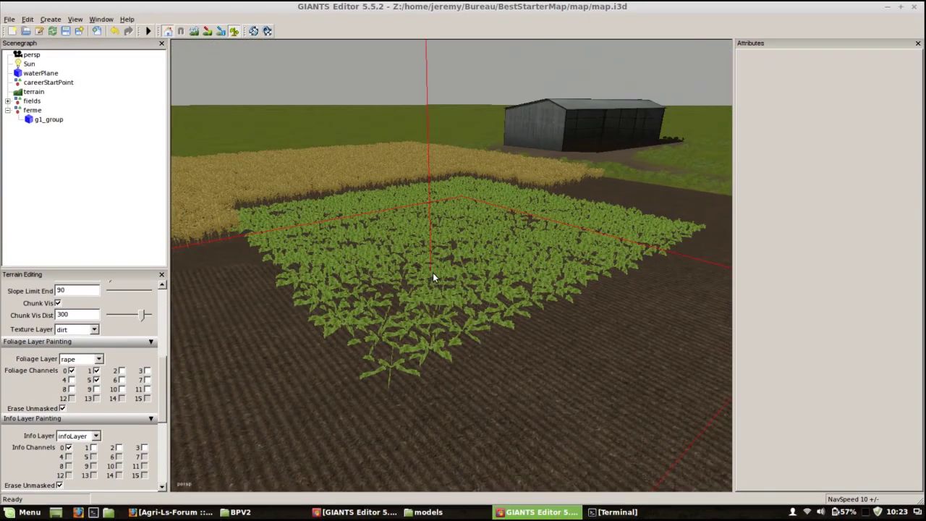
alt+drag(432, 272, 379, 323)
alt+right_drag(379, 323, 405, 287)
alt+drag(405, 287, 500, 264)
scroll(461, 219, down, 5)
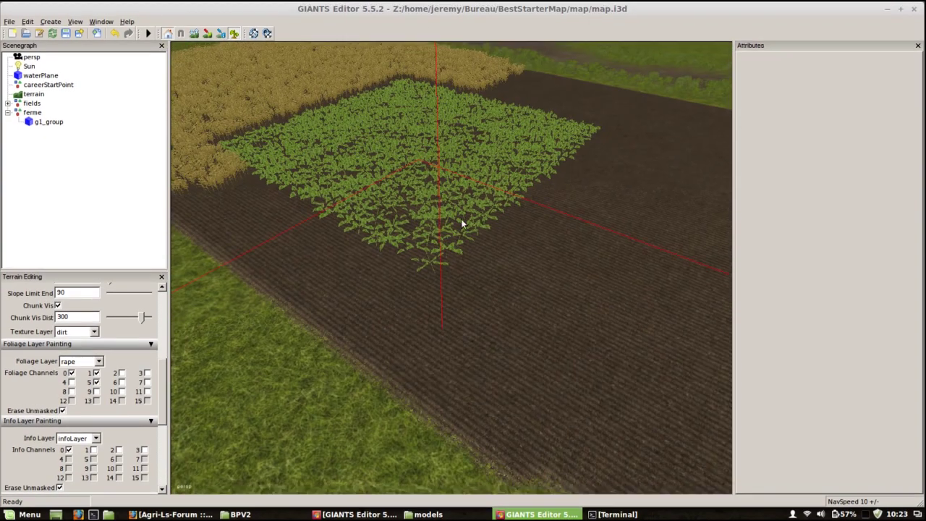
Swap foliage channel 5 for channel 6 and paint another square of rape on the field beside the previous one
alt+drag(461, 219, 452, 221)
click(95, 382)
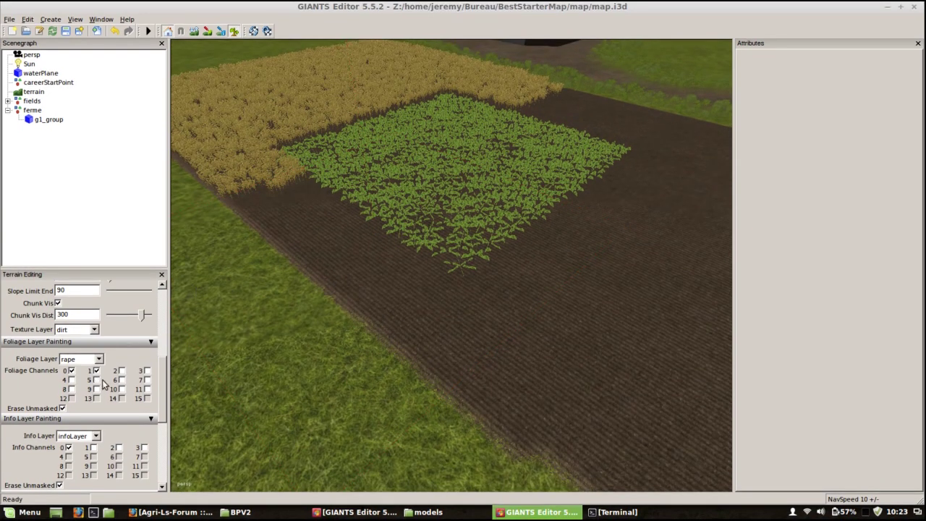
click(120, 380)
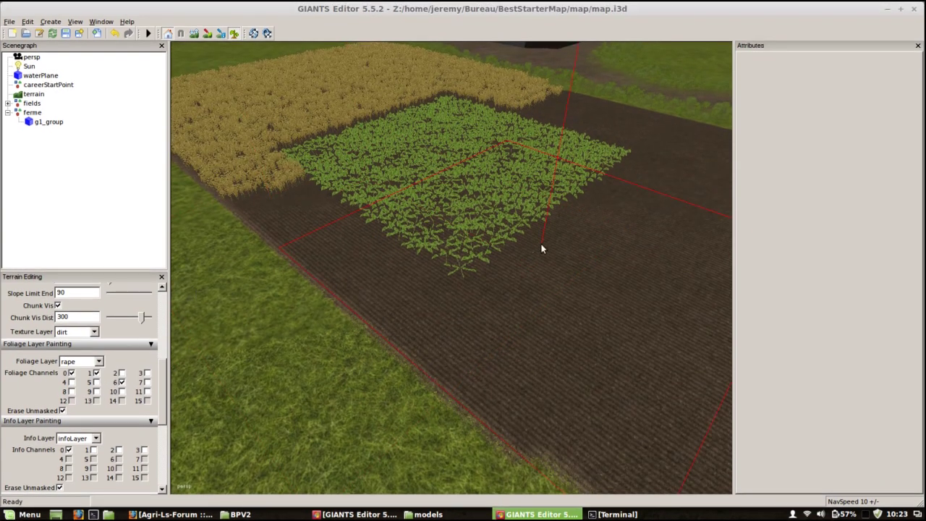
click(562, 210)
scroll(528, 220, up, 10)
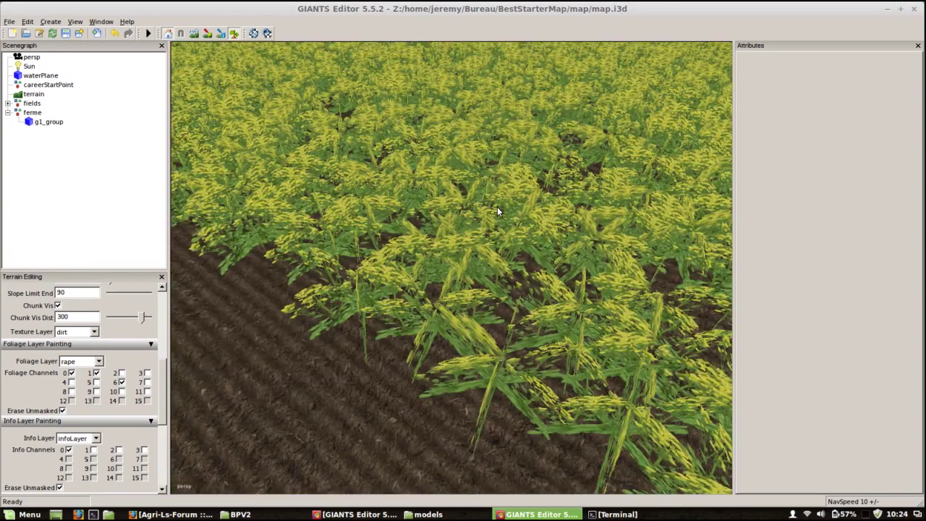
Swap foliage channel 6 for channel 7 and paint a square of rape over the near part of the flowering crop
scroll(505, 236, down, 10)
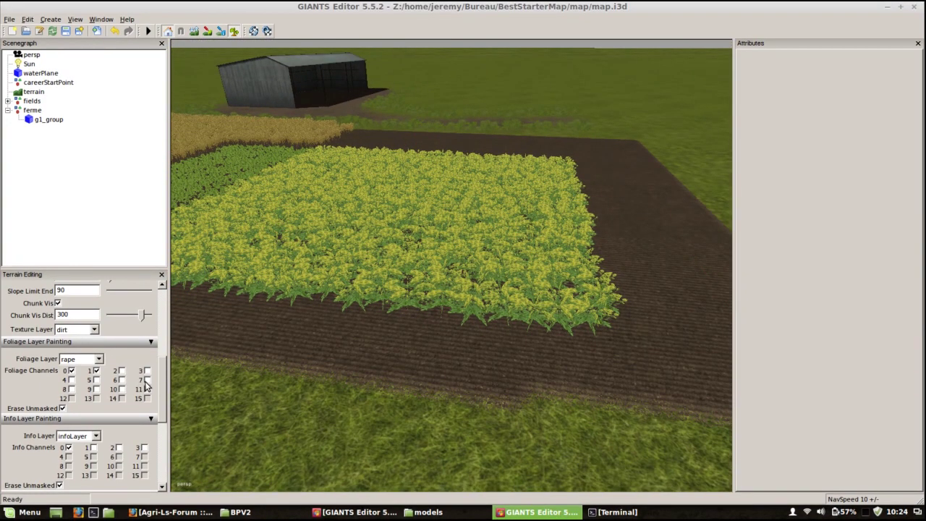
click(485, 224)
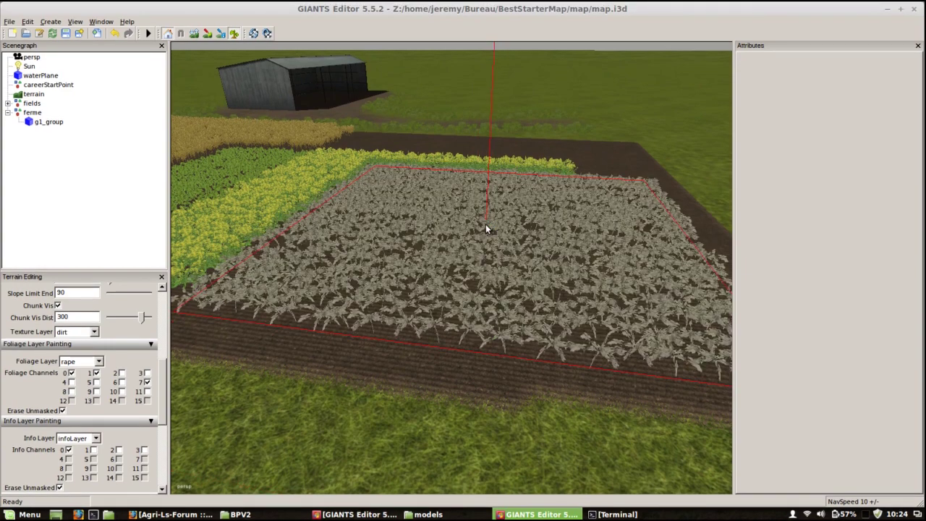
scroll(369, 309, up, 8)
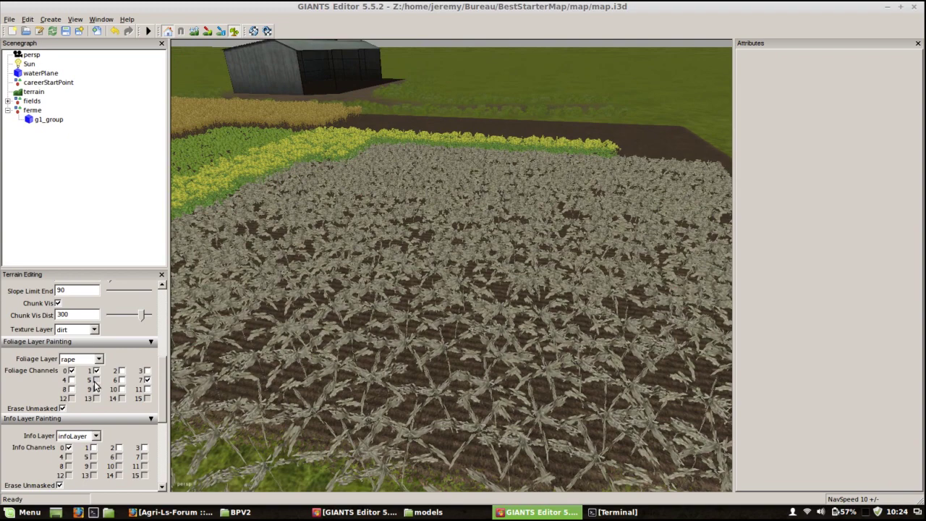
Enable foliage channel 5 alongside channels 0, 1 and 7 and paint a square of rape over the previous one
click(96, 380)
scroll(381, 230, down, 8)
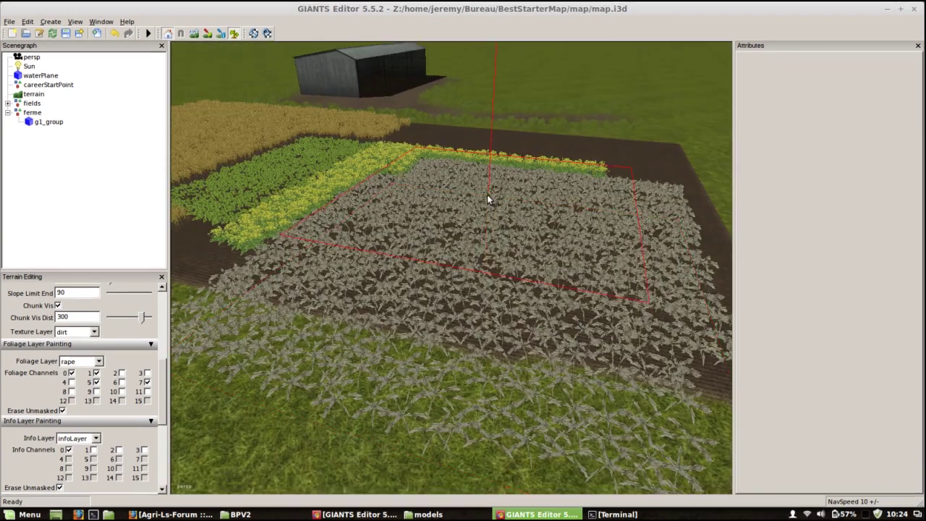
click(465, 218)
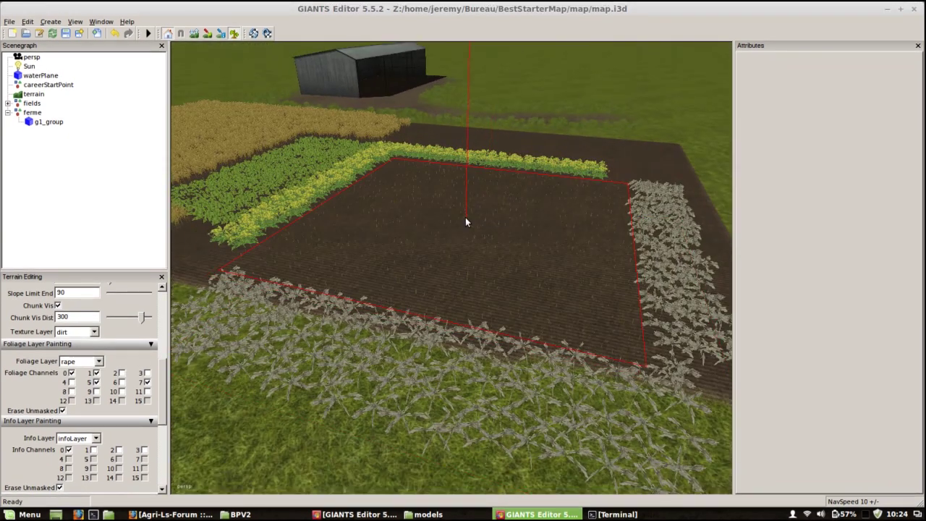
Examine up close the rape square painted with channels 0, 1, 5 and 7, as well as the whole field
alt+drag(465, 217, 498, 170)
scroll(444, 266, up, 8)
alt+drag(444, 267, 496, 234)
scroll(442, 283, up, 3)
scroll(460, 204, down, 5)
scroll(415, 281, up, 4)
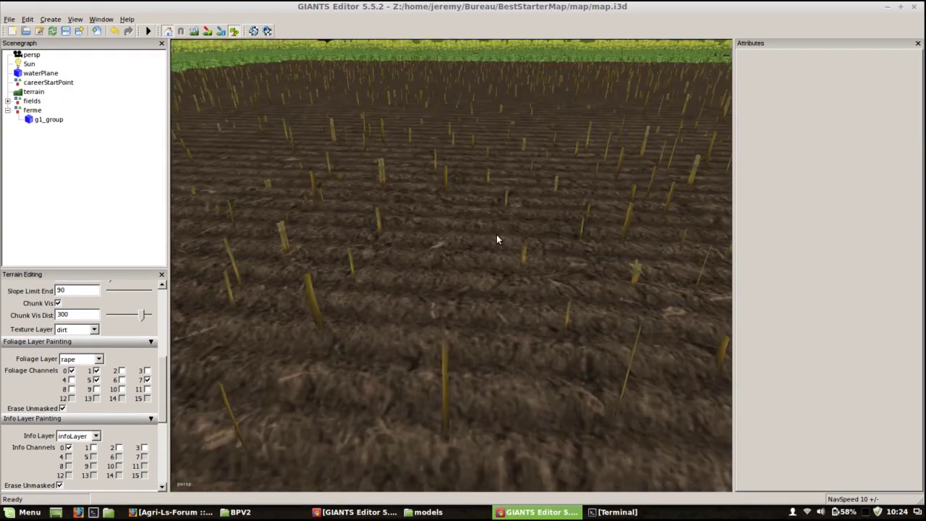
scroll(497, 235, down, 12)
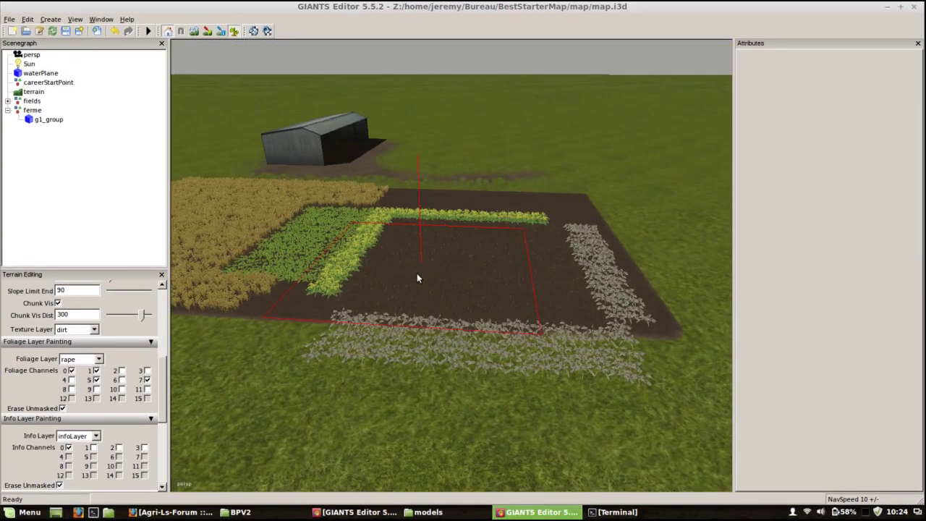
scroll(416, 278, down, 2)
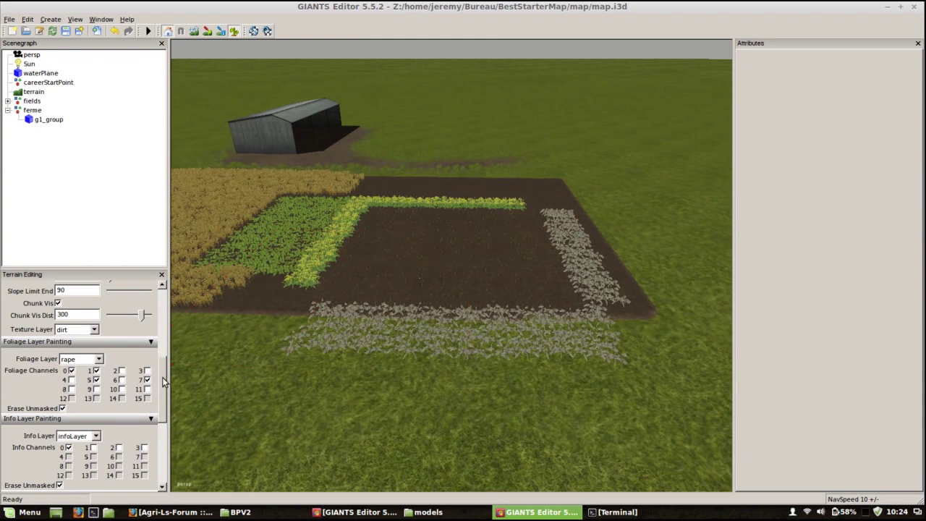
Clear the test squares of rape from the field and the adjoining grass, with only foliage channels 0 and 1 enabled
scroll(164, 383, up, 1)
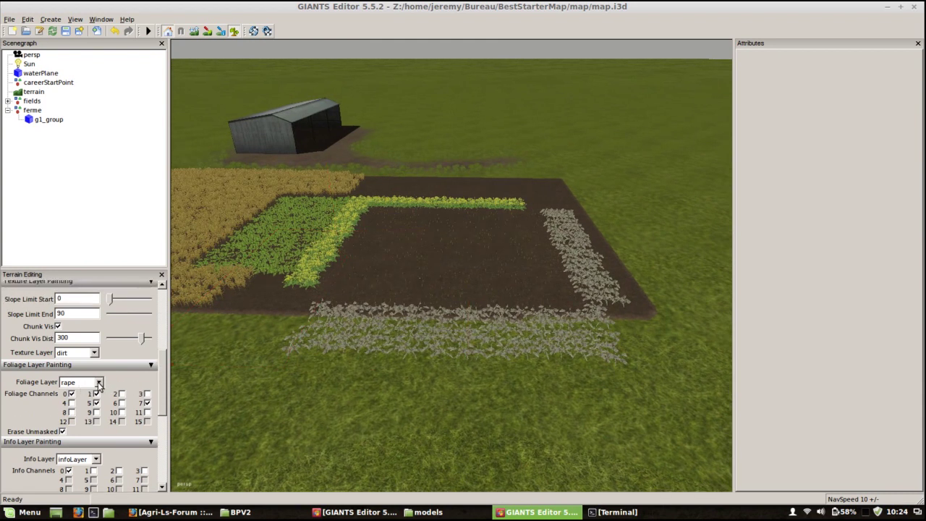
click(99, 383)
click(76, 296)
alt+drag(406, 331, 423, 313)
mouse_move(427, 371)
ctrl+mouse_down()
mouse_move(508, 239)
mouse_move(490, 179)
mouse_move(419, 195)
mouse_move(354, 191)
mouse_move(374, 191)
ctrl+mouse_up()
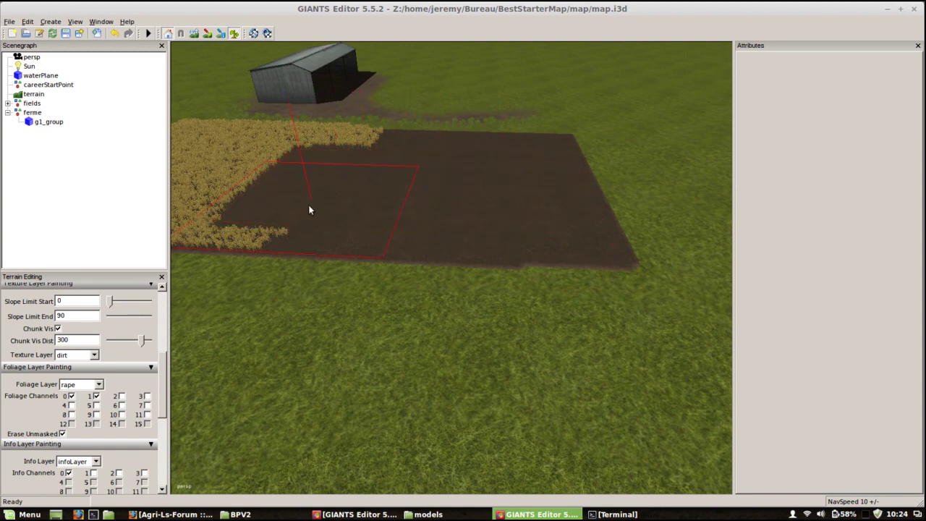
Enable foliage channels 5 and 6 alongside channels 0 and 1 and paint rape over the cleared part of the field
click(96, 405)
click(122, 403)
mouse_move(367, 169)
mouse_down()
mouse_move(332, 177)
mouse_move(353, 195)
mouse_move(386, 202)
mouse_move(502, 203)
mouse_move(509, 186)
mouse_move(500, 159)
mouse_move(397, 168)
mouse_up()
alt+drag(504, 190, 485, 349)
mouse_move(484, 349)
middle_down()
mouse_move(453, 377)
mouse_move(533, 347)
mouse_move(468, 272)
mouse_move(404, 270)
middle_up()
alt+drag(405, 265, 393, 239)
scroll(393, 240, down, 3)
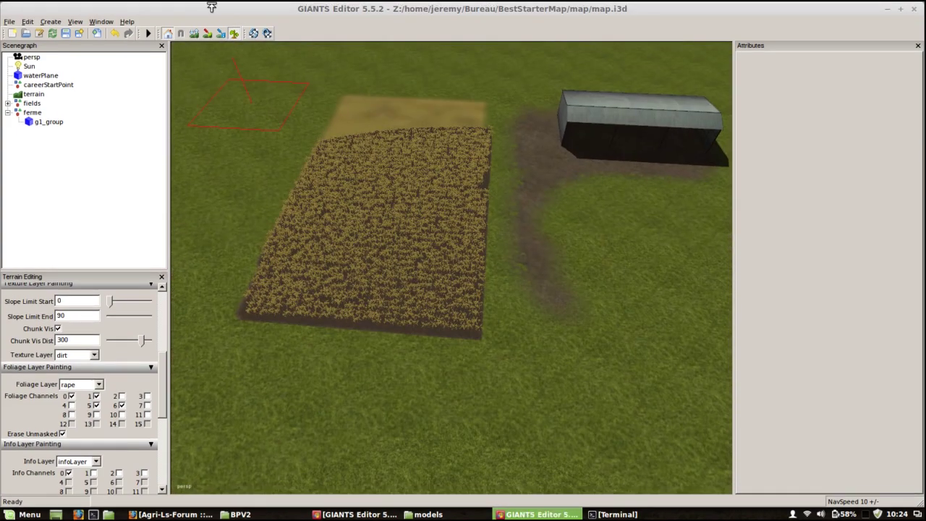
Switch the foliage layer to dryGrass, enable foliage channel 6 alongside channels 1 and 2, and activate foliage painting near the shed
middle_drag(358, 275, 497, 270)
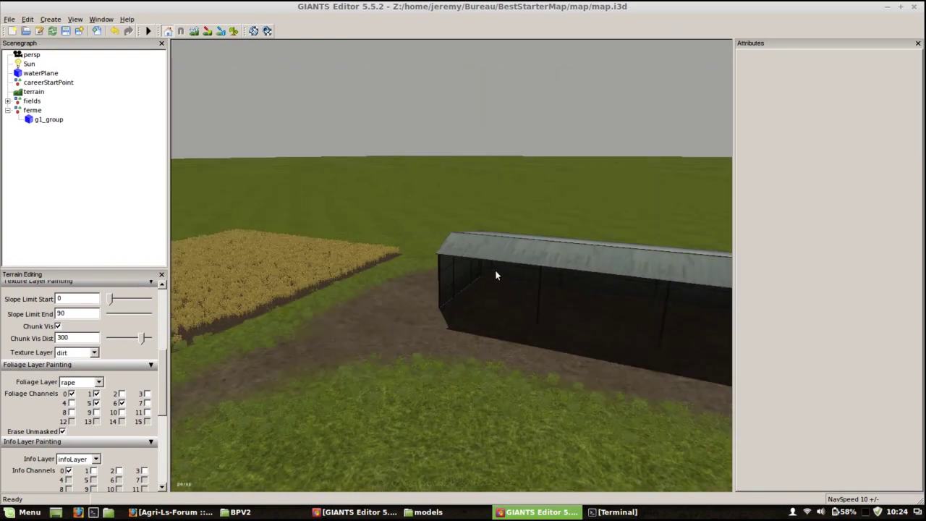
alt+drag(445, 397, 406, 204)
alt+drag(256, 214, 472, 169)
middle_drag(474, 174, 436, 258)
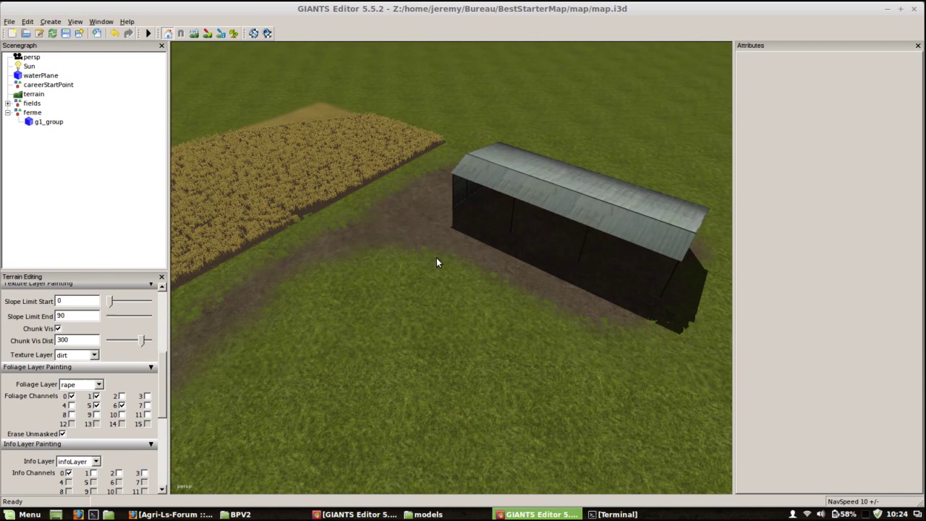
middle_drag(457, 290, 256, 349)
click(98, 381)
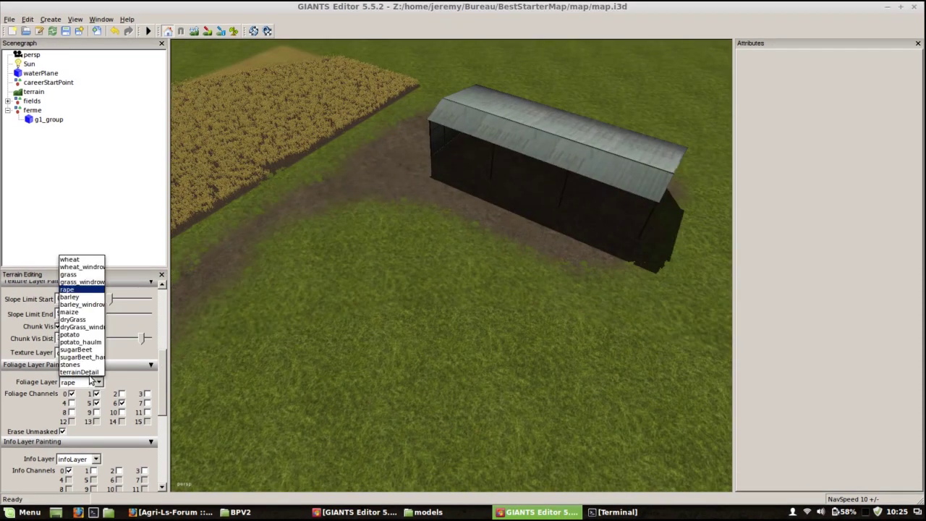
click(82, 322)
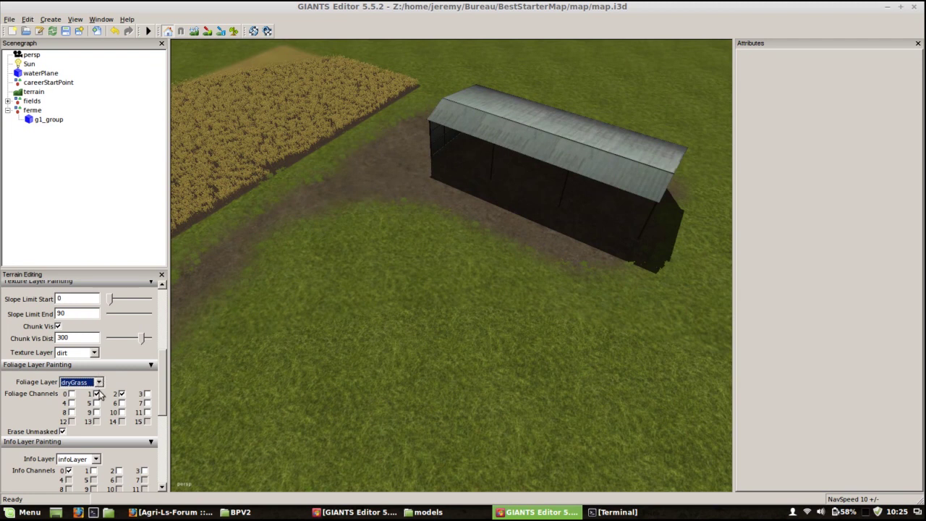
click(118, 403)
click(234, 33)
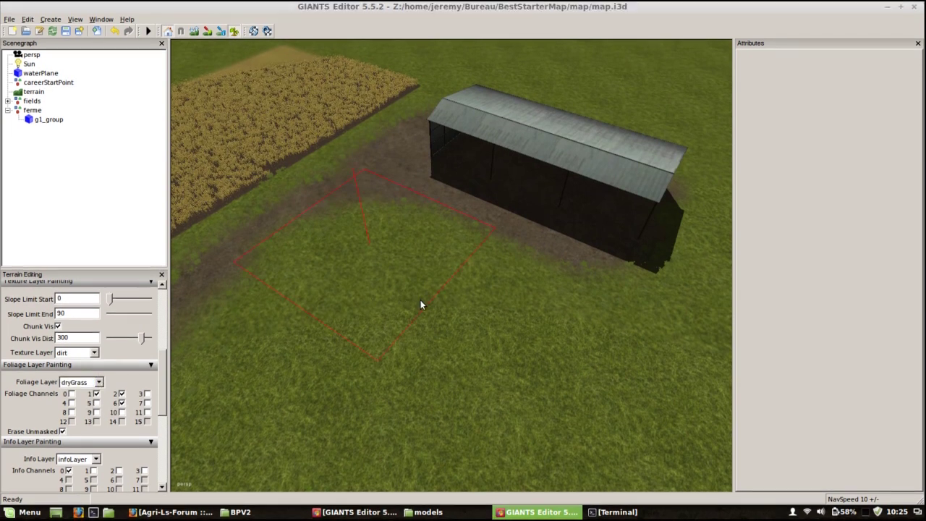
alt+drag(420, 301, 397, 262)
scroll(427, 246, up, 3)
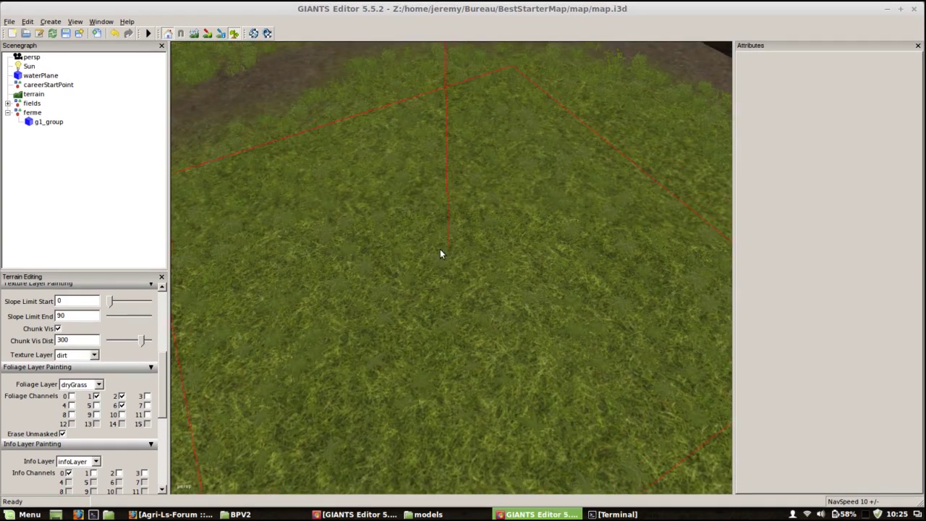
scroll(440, 311, down, 3)
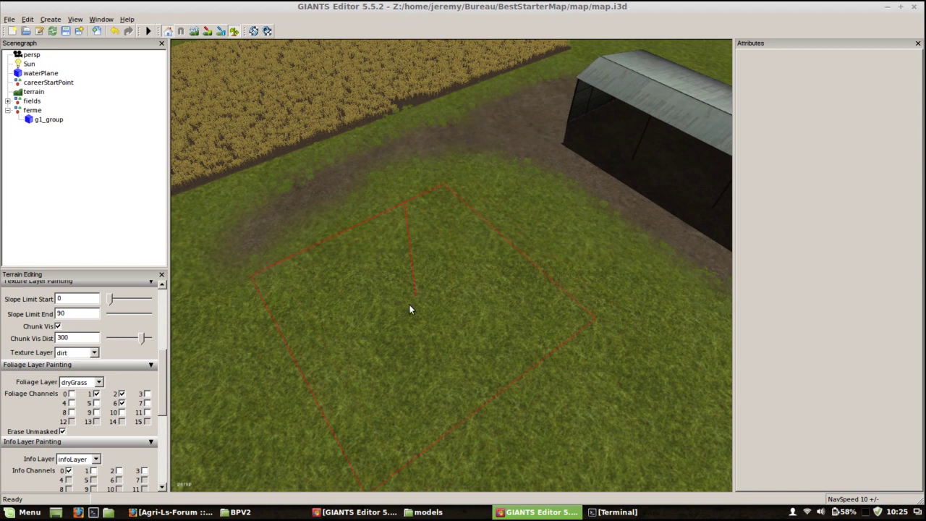
Return to the terrain brush settings and collapse the ferme group in the scenegraph
drag(157, 362, 167, 300)
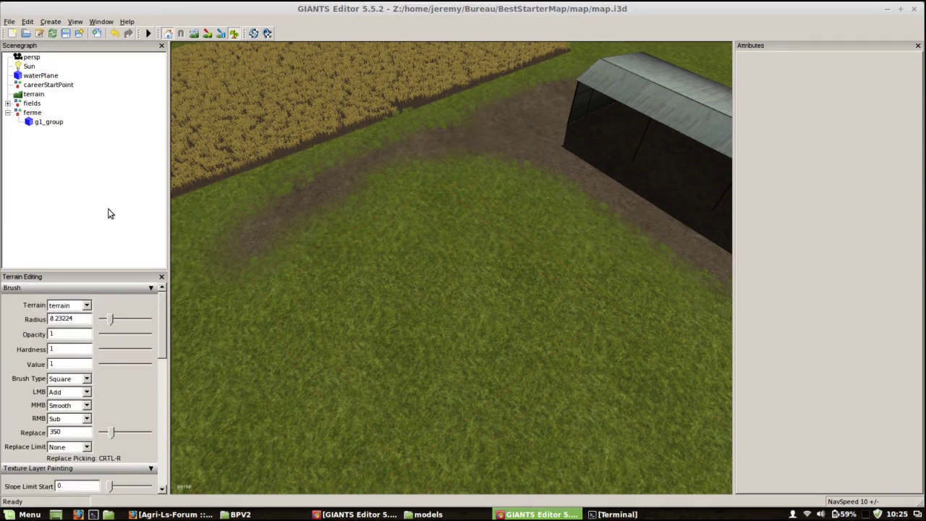
click(43, 164)
click(7, 113)
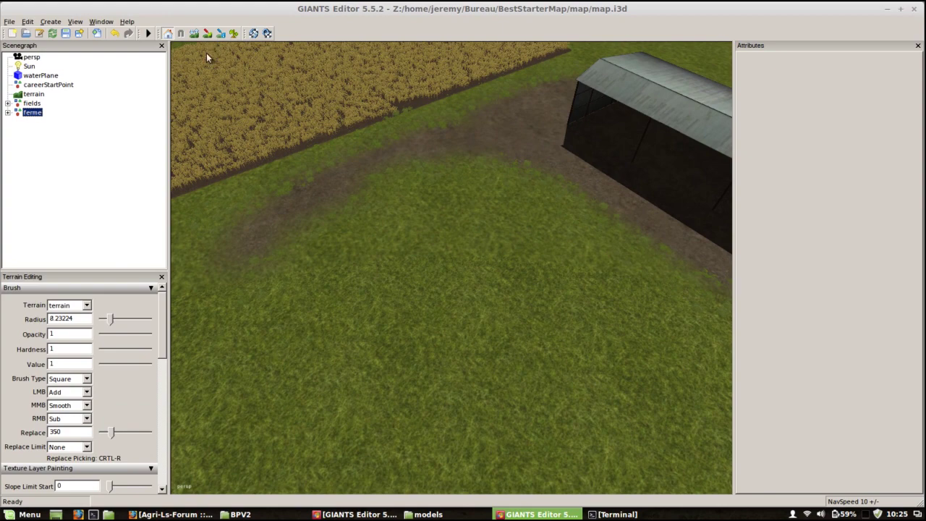
Set up a round terrain sculpting brush with radius 5.55484, opacity 0.4, hardness 0.22581 and value 0.1
alt+drag(465, 247, 348, 381)
right_drag(347, 386, 433, 307)
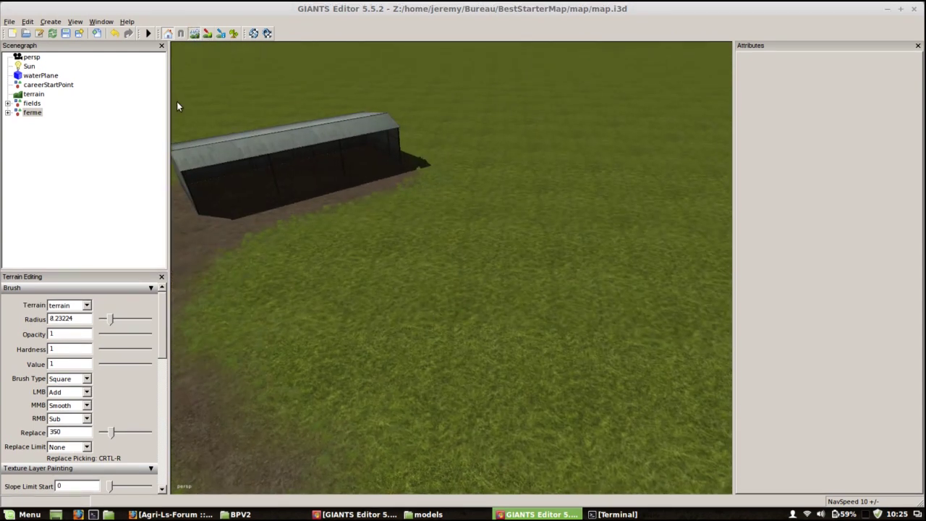
click(83, 376)
click(65, 391)
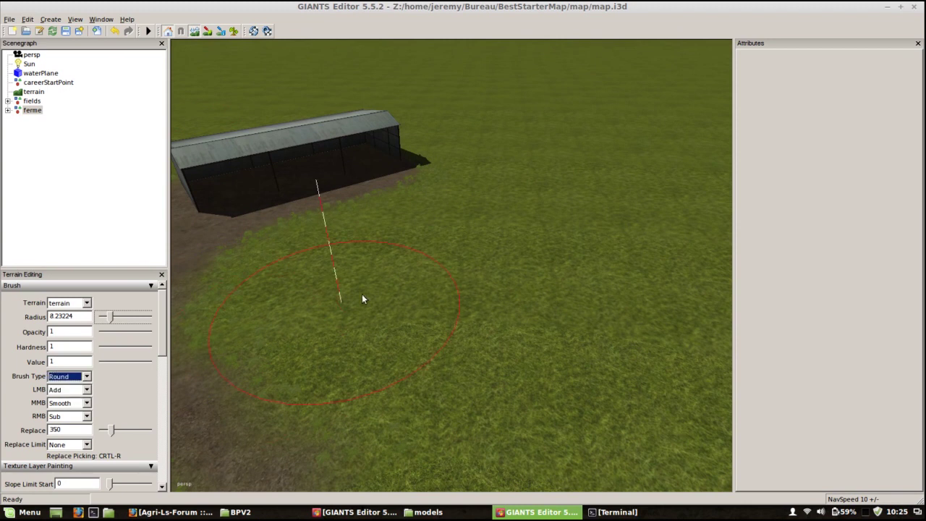
drag(110, 321, 106, 319)
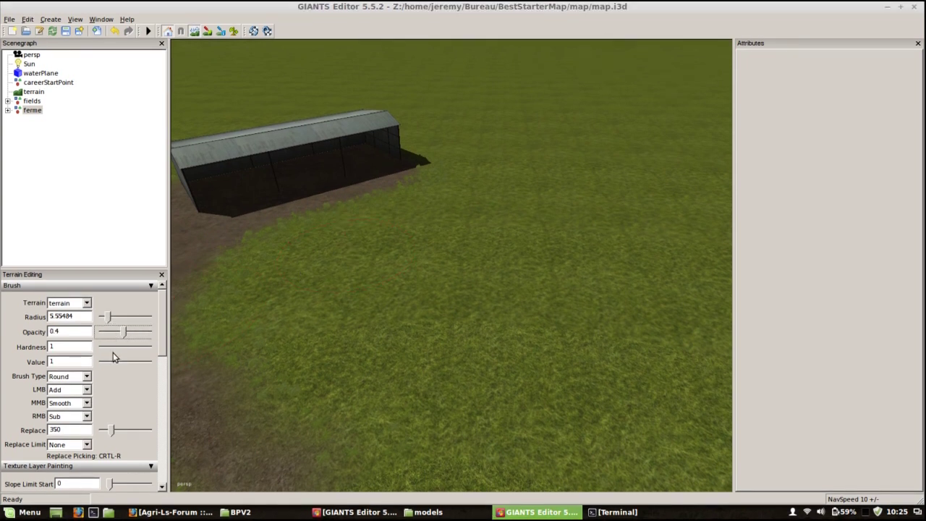
drag(114, 348, 110, 366)
drag(118, 348, 114, 349)
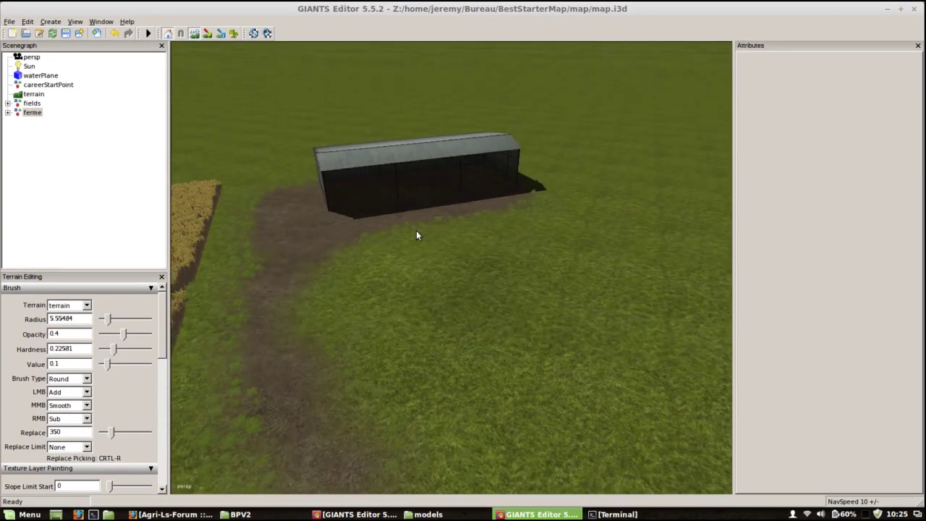
Sculpt a raised ridge of terrain on the grass in front of the shed
alt+right_drag(416, 231, 451, 293)
mouse_move(452, 293)
alt+mouse_down()
mouse_move(548, 248)
mouse_move(606, 272)
mouse_move(452, 335)
mouse_move(438, 275)
alt+mouse_up()
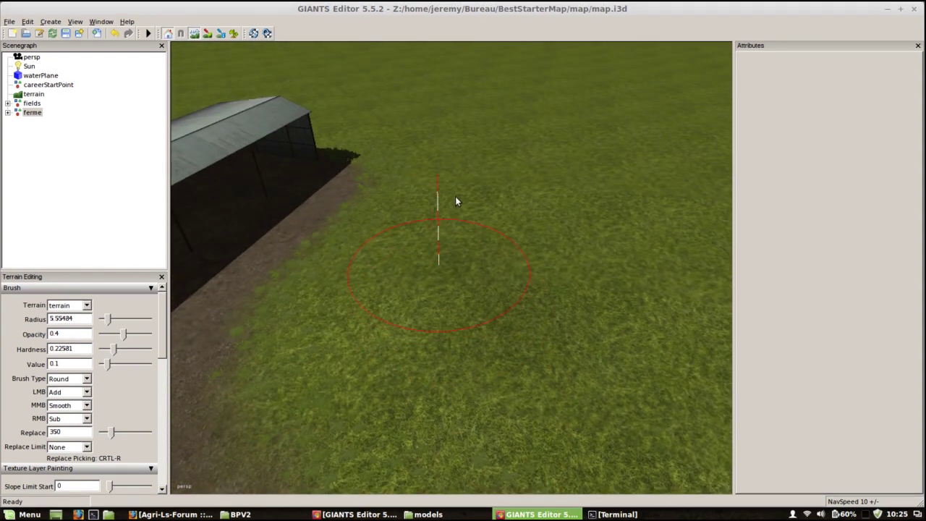
mouse_move(438, 180)
mouse_down()
mouse_move(376, 296)
mouse_move(442, 381)
mouse_move(441, 395)
mouse_move(478, 379)
mouse_move(509, 274)
mouse_move(417, 265)
mouse_up()
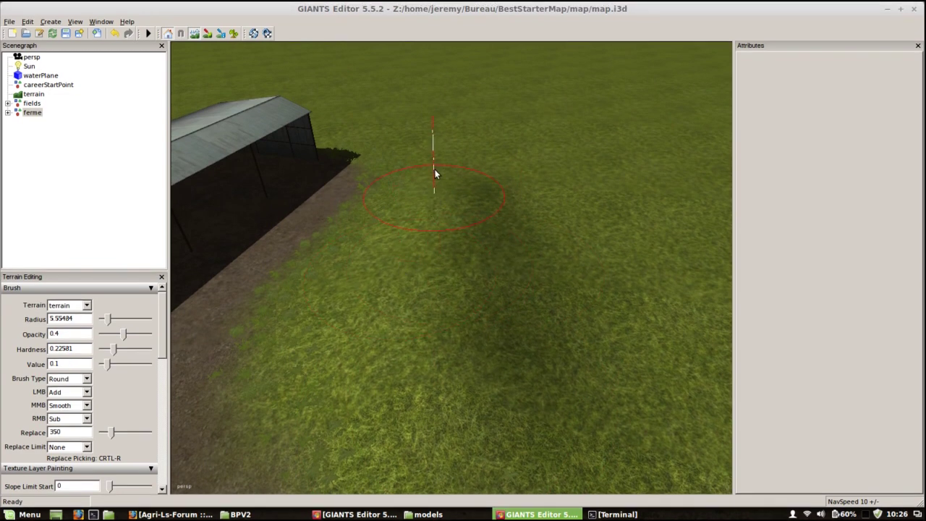
Build up the ridge in front of the shed further, along its length beside the dirt path
alt+drag(209, 368, 412, 385)
mouse_move(411, 385)
alt+right_down()
mouse_move(576, 287)
mouse_move(364, 393)
alt+right_up()
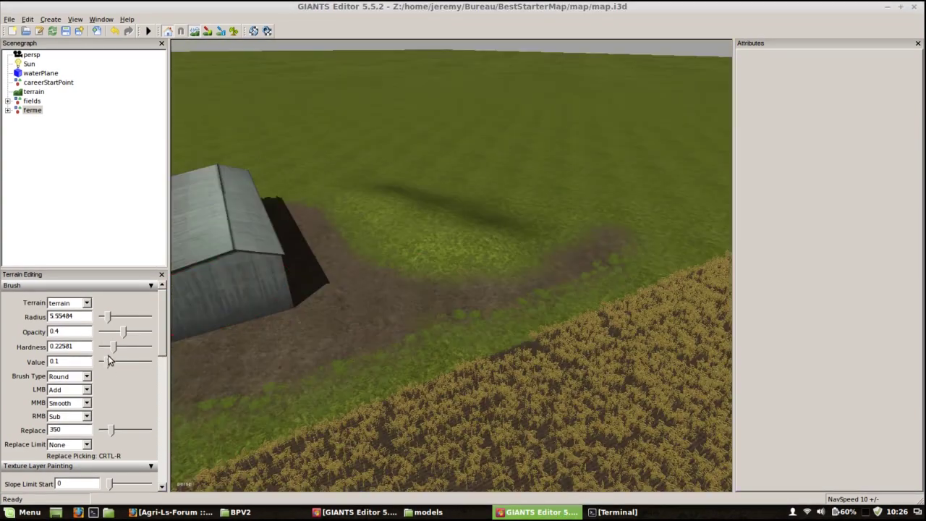
mouse_move(391, 265)
alt+mouse_down()
mouse_move(529, 250)
mouse_move(582, 210)
alt+mouse_up()
scroll(481, 265, up, 5)
alt+drag(449, 262, 355, 266)
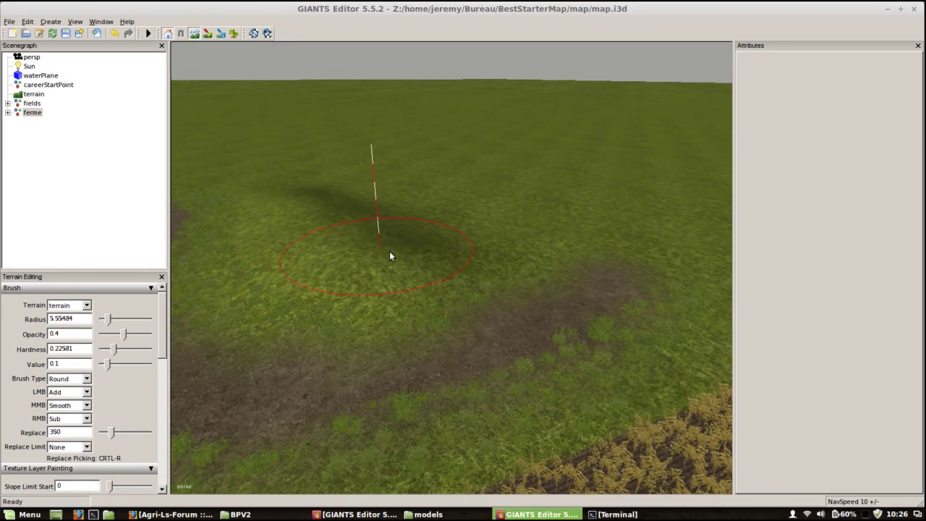
mouse_move(392, 254)
alt+mouse_down()
mouse_move(404, 284)
mouse_move(440, 305)
mouse_move(410, 291)
mouse_move(409, 229)
mouse_move(394, 199)
alt+mouse_up()
click(367, 225)
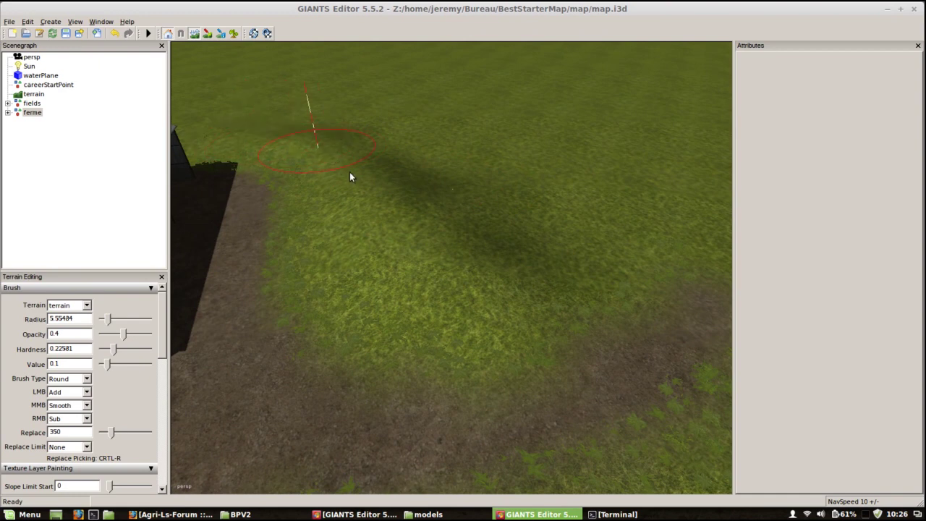
Raise a second ridge farther from the shed, leaving a hollow between it and the first, and exit terrain sculpting
mouse_move(456, 284)
alt+mouse_down()
mouse_move(343, 308)
mouse_move(342, 335)
alt+mouse_up()
mouse_move(342, 337)
right_down()
mouse_move(481, 238)
mouse_move(445, 304)
mouse_move(452, 269)
right_up()
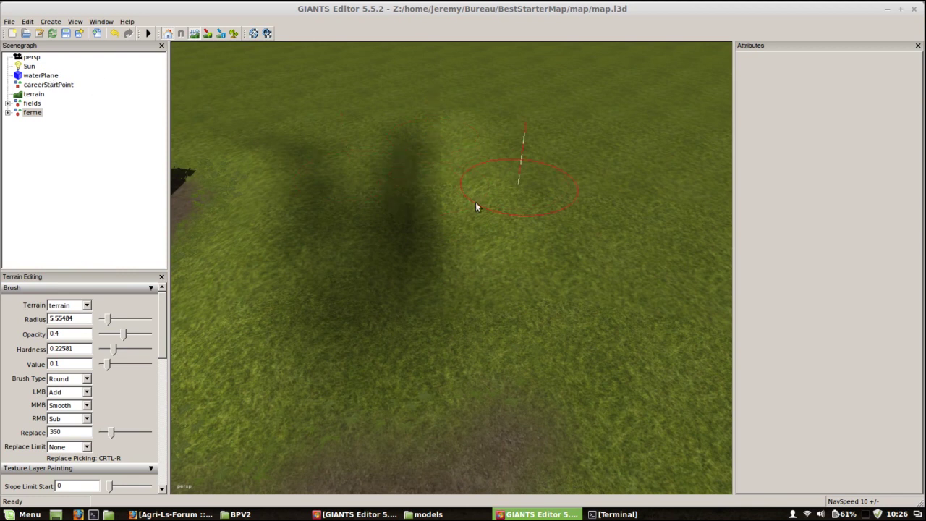
alt+drag(476, 207, 450, 242)
click(194, 34)
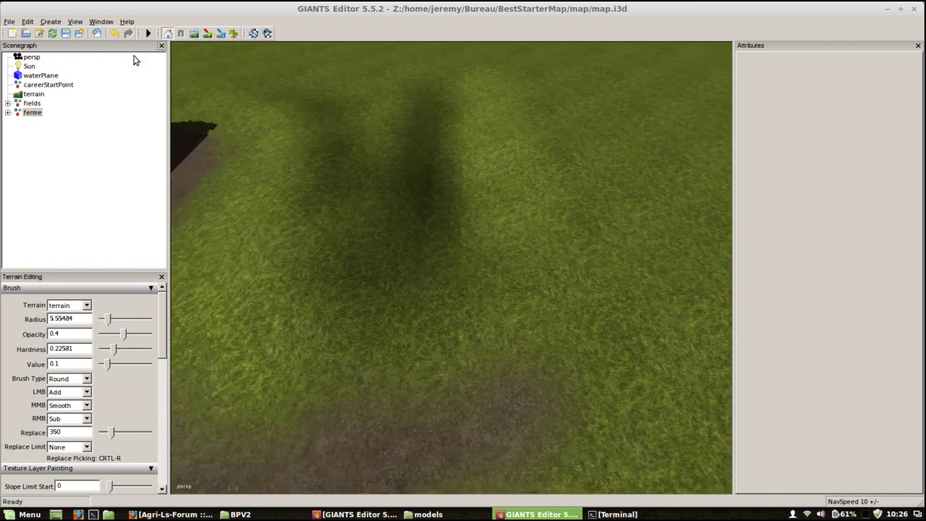
Select the waterPlane, shift it in the negative Z direction and raise it along Y
click(49, 78)
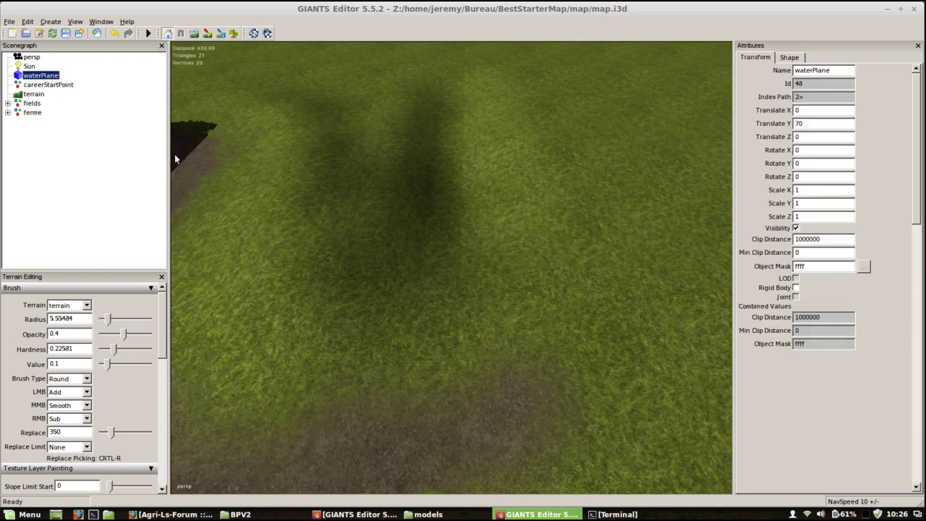
alt+drag(452, 290, 362, 219)
drag(291, 94, 519, 172)
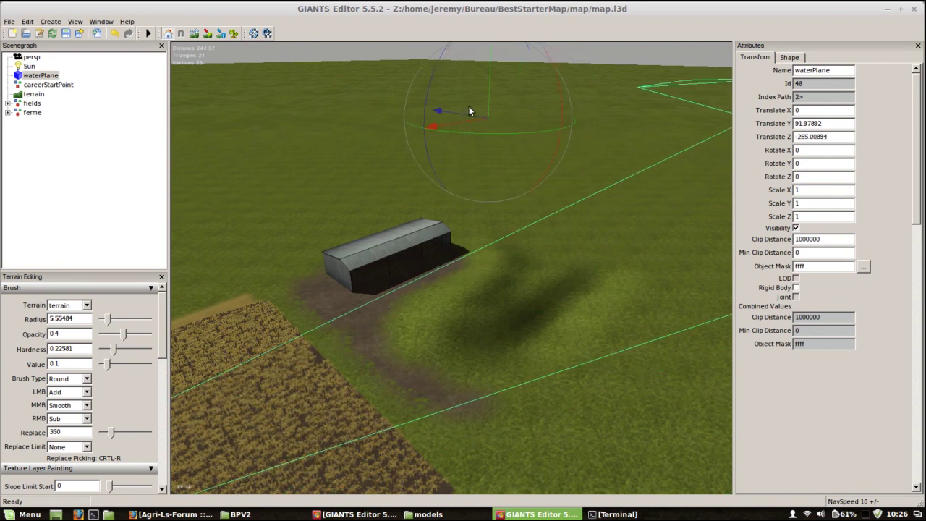
drag(466, 112, 464, 75)
Deselect the waterPlane and examine the shed, the ridges and the hollow between them from several angles
alt+drag(566, 245, 445, 258)
scroll(495, 266, up, 6)
alt+right_drag(445, 258, 426, 299)
alt+drag(427, 299, 362, 210)
click(424, 111)
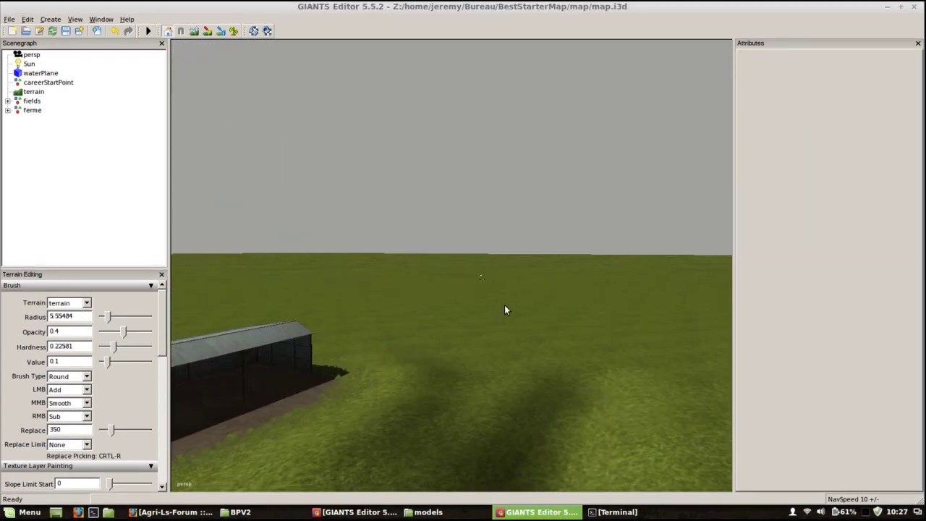
alt+drag(504, 304, 560, 262)
alt+right_drag(561, 261, 443, 365)
alt+drag(442, 365, 421, 329)
alt+right_drag(421, 329, 400, 203)
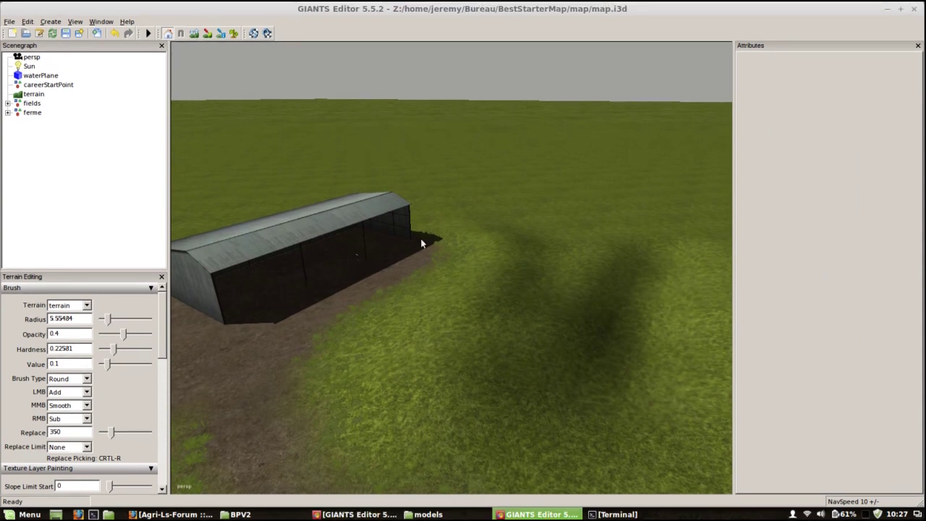
click(221, 34)
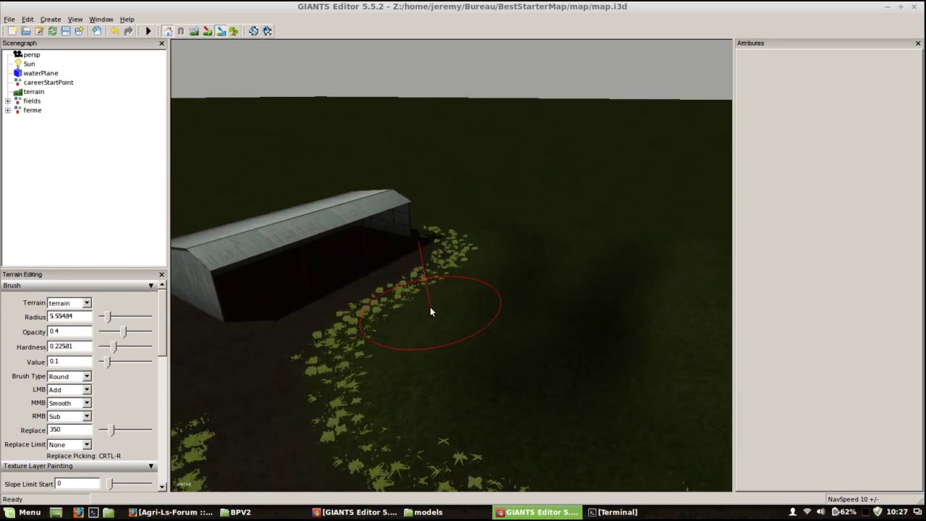
alt+drag(401, 298, 539, 329)
alt+drag(466, 334, 532, 323)
mouse_move(532, 323)
right_down()
mouse_move(593, 211)
mouse_move(442, 199)
mouse_move(421, 315)
right_up()
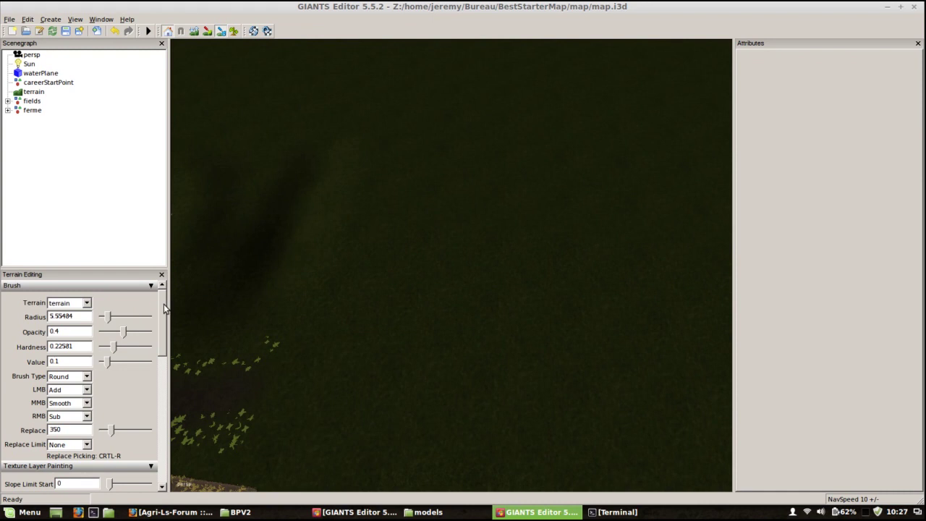
click(222, 34)
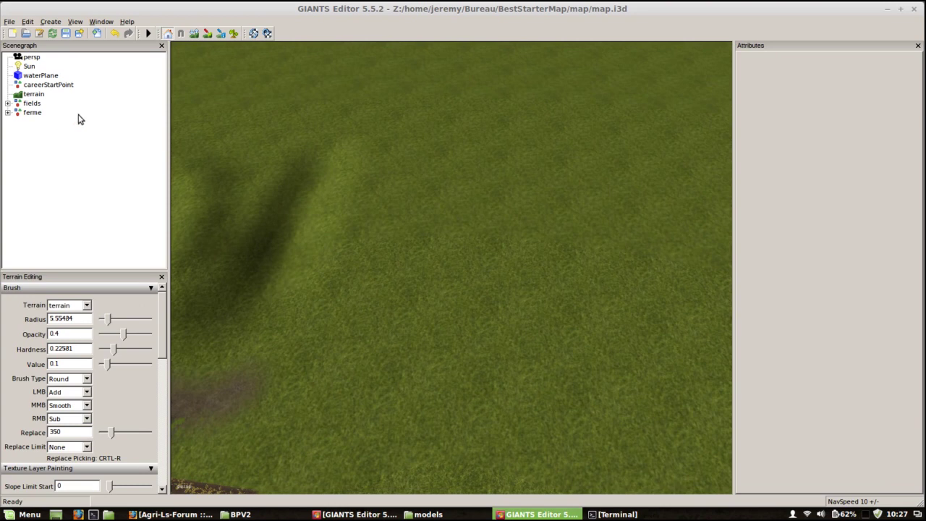
Switch to the BPV2 map's editor window and select the storePlace1 group in its scenegraph
click(355, 514)
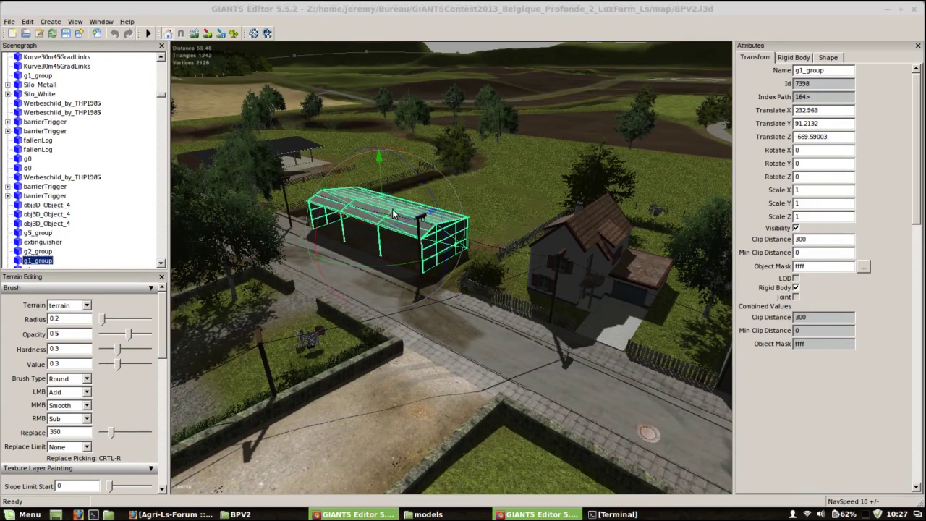
drag(163, 98, 163, 67)
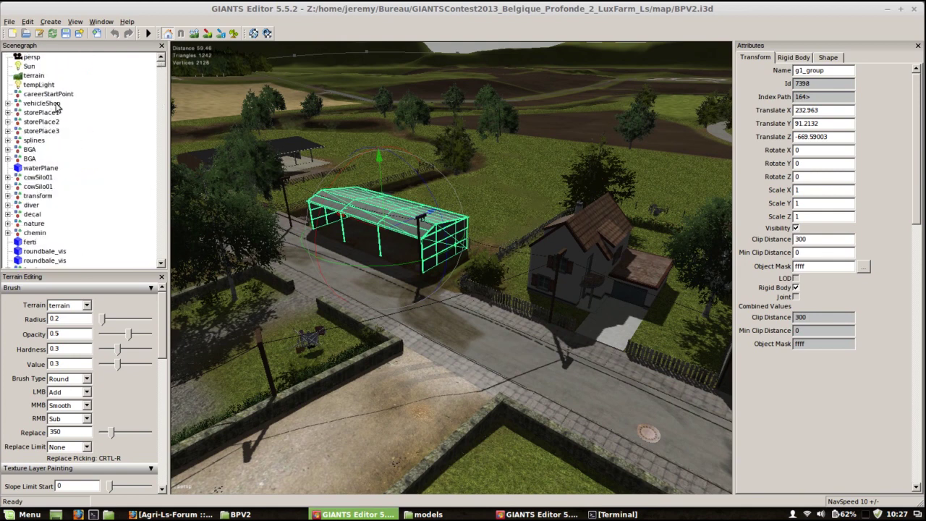
alt+drag(413, 295, 300, 286)
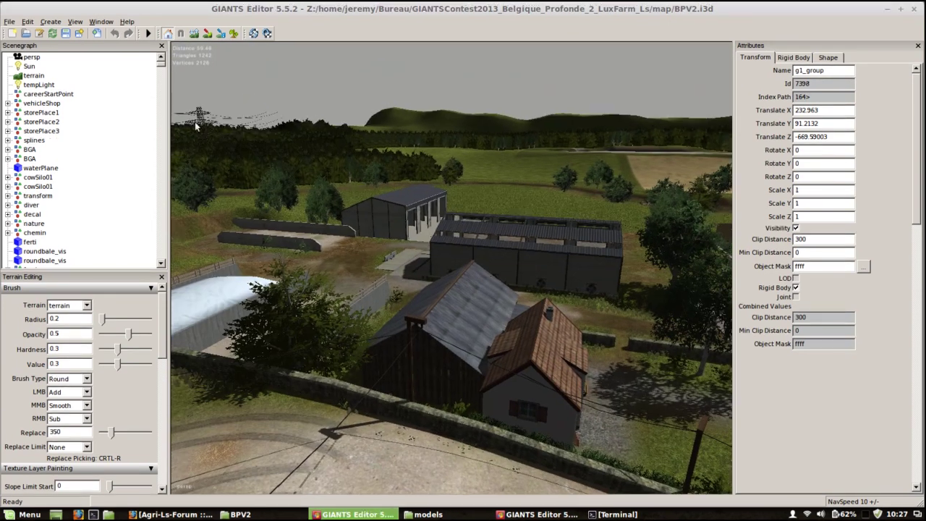
click(91, 153)
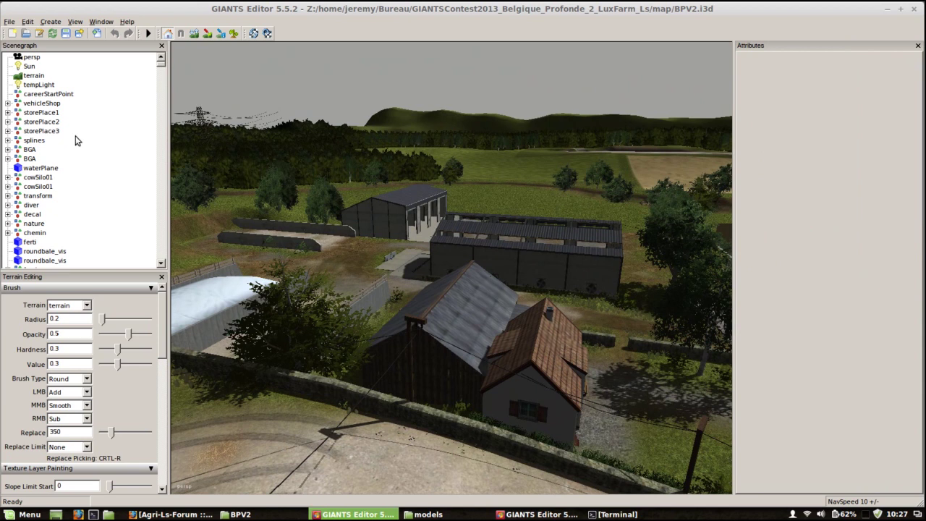
scroll(65, 125, down, 3)
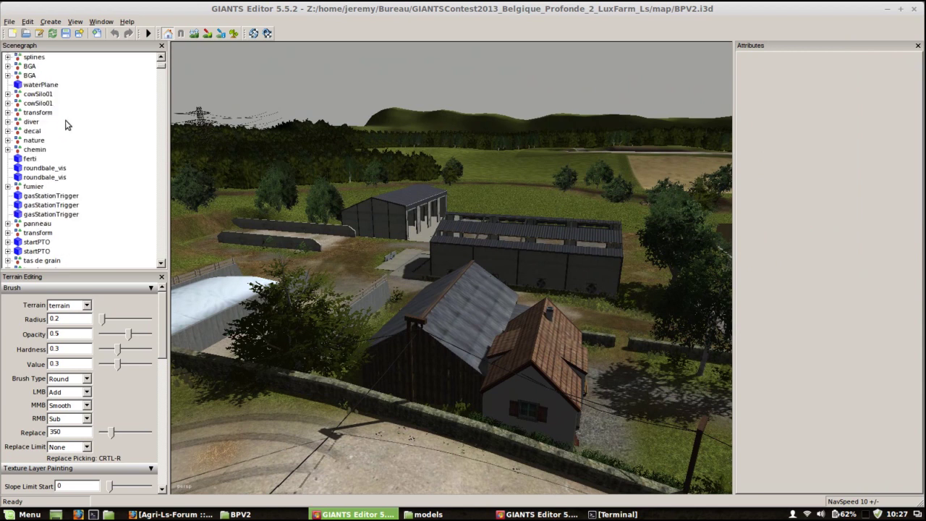
click(161, 59)
click(162, 61)
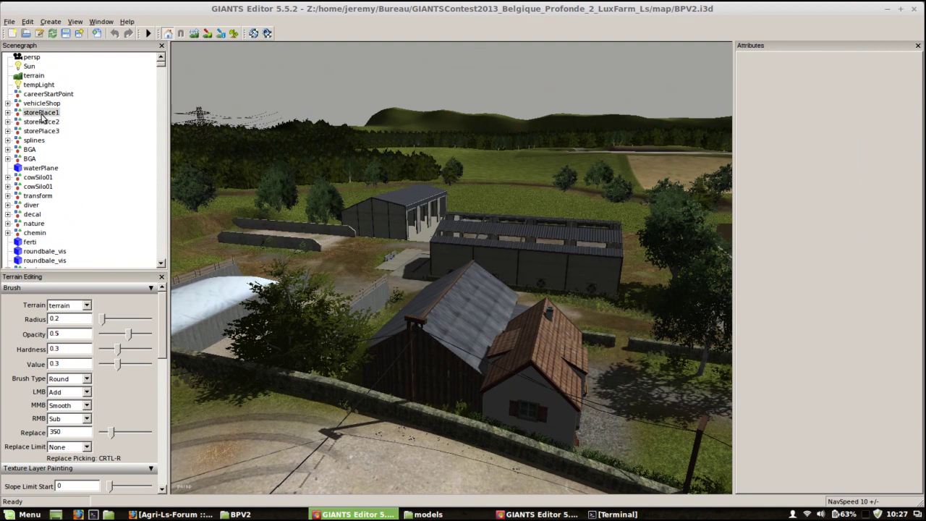
click(42, 113)
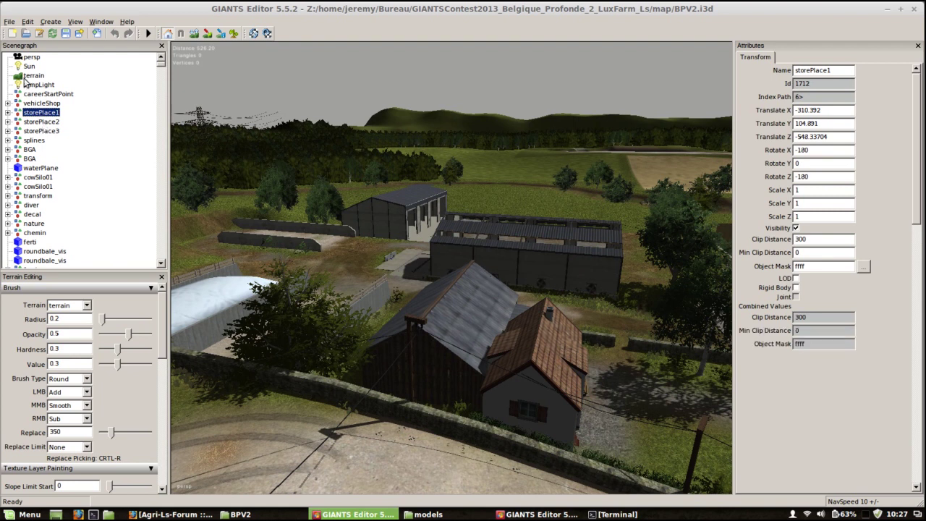
Export the selected storePlace1 to the models folder, overwriting 0gfgddgr.i3d, and put the BPV2 editor window away
click(11, 22)
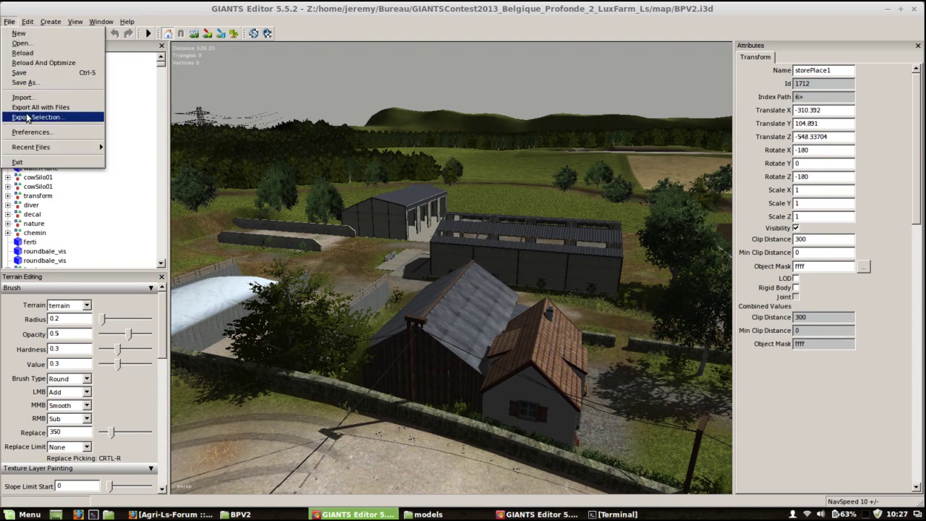
click(33, 118)
click(29, 52)
click(207, 137)
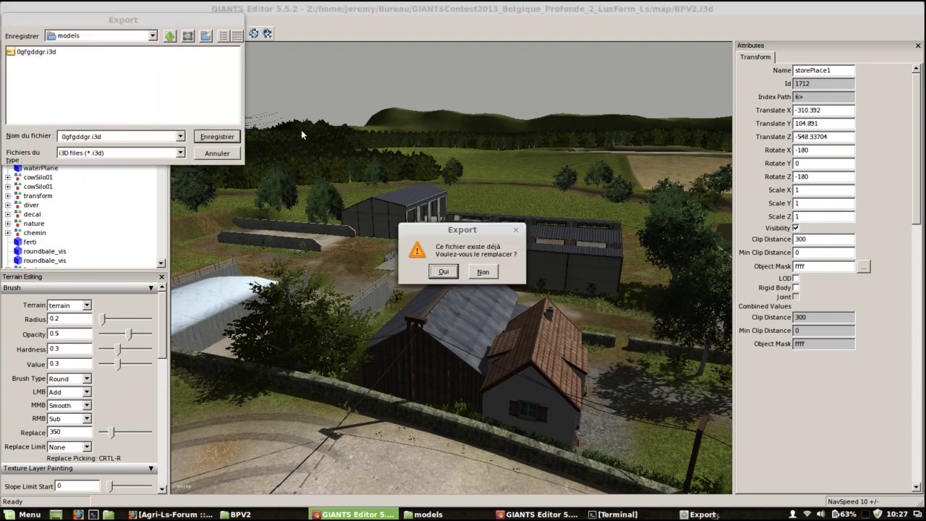
click(449, 269)
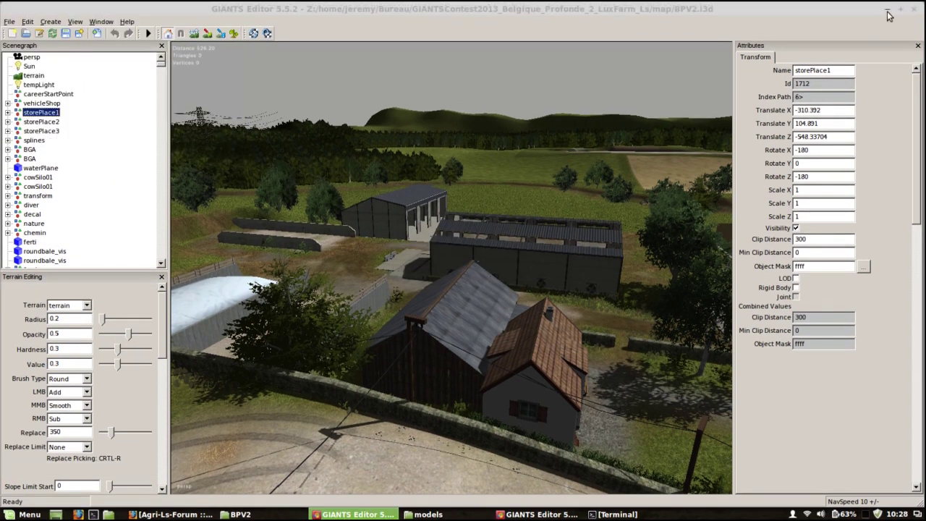
click(887, 7)
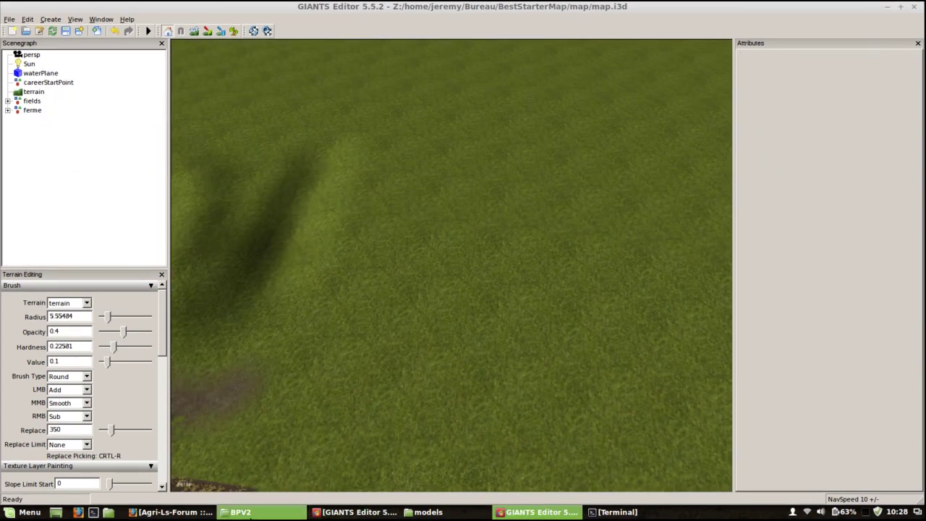
Open 0gfgddgr.i3d from the models folder in the text editor, check its file references and close it
click(239, 513)
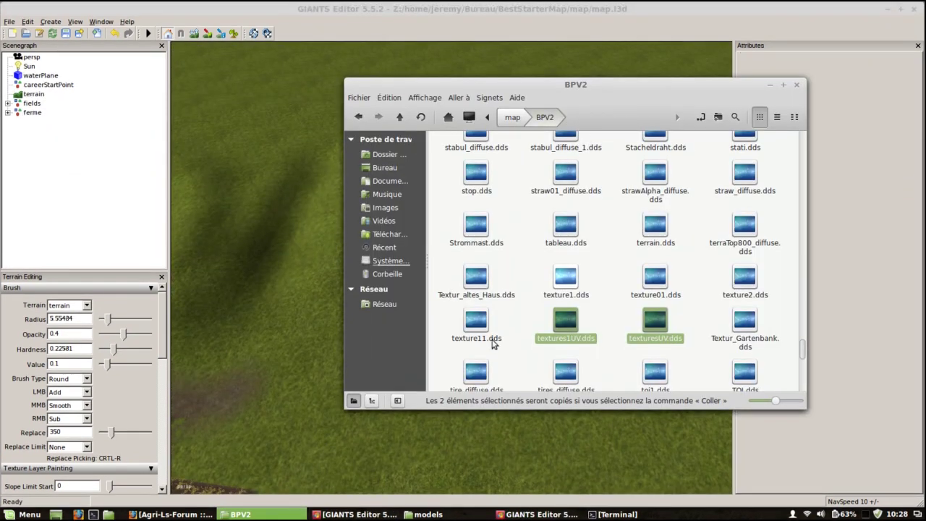
click(427, 514)
click(349, 180)
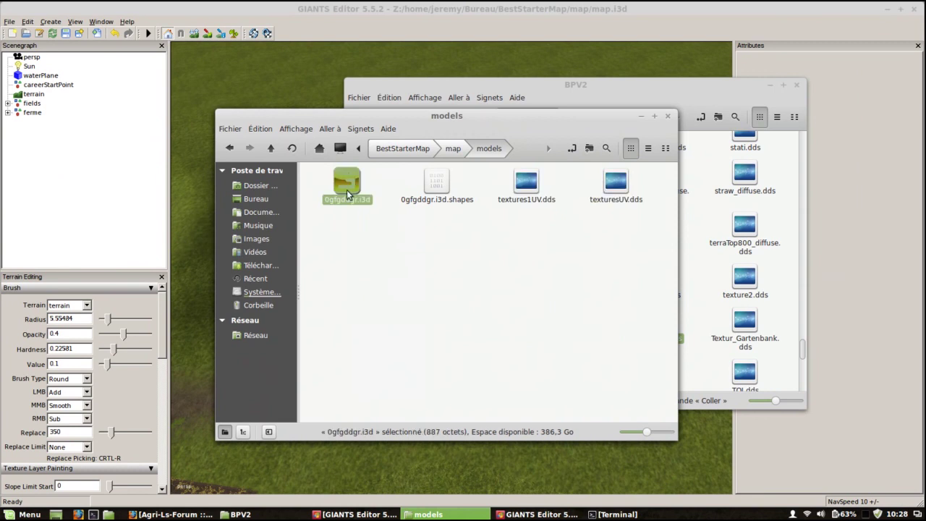
right_click(349, 191)
mouse_move(405, 219)
click(503, 219)
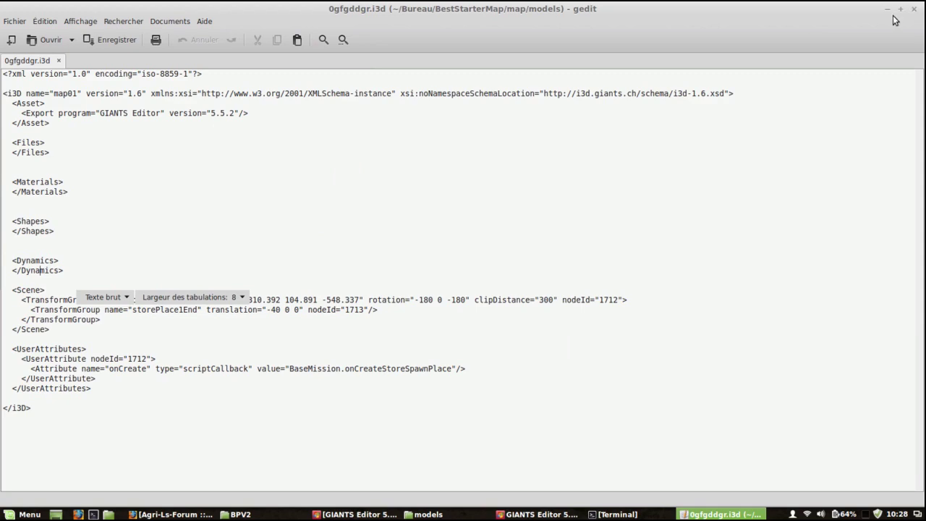
click(913, 9)
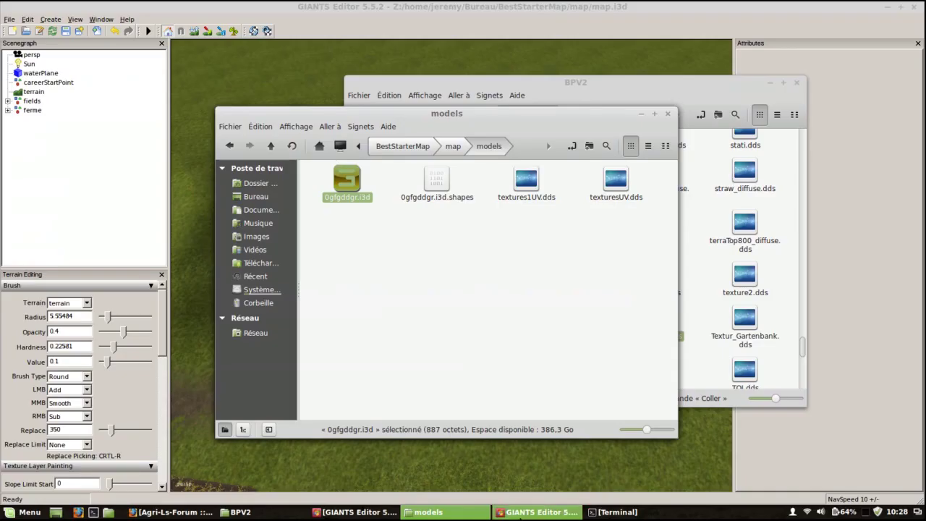
Return to BestStarterMap, import 0gfgddgr.i3d from the models folder and select the imported storePlace1
click(517, 513)
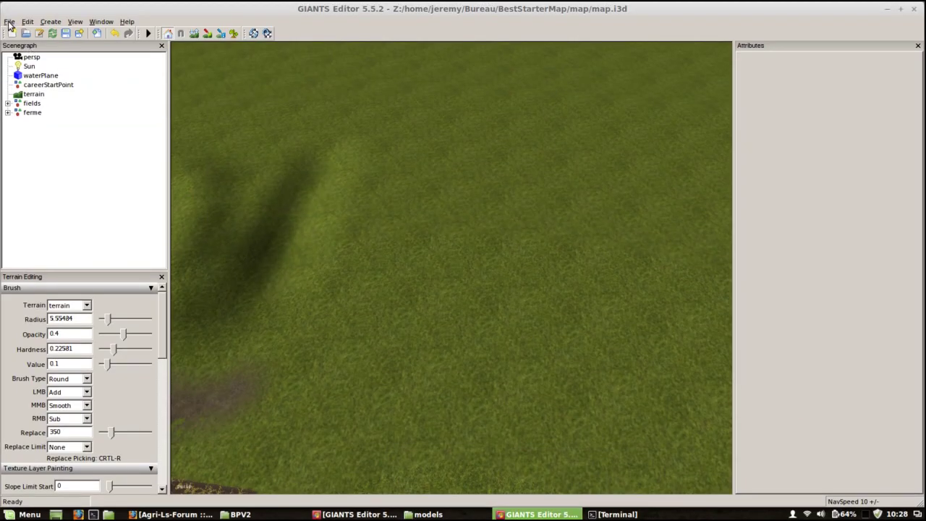
click(9, 28)
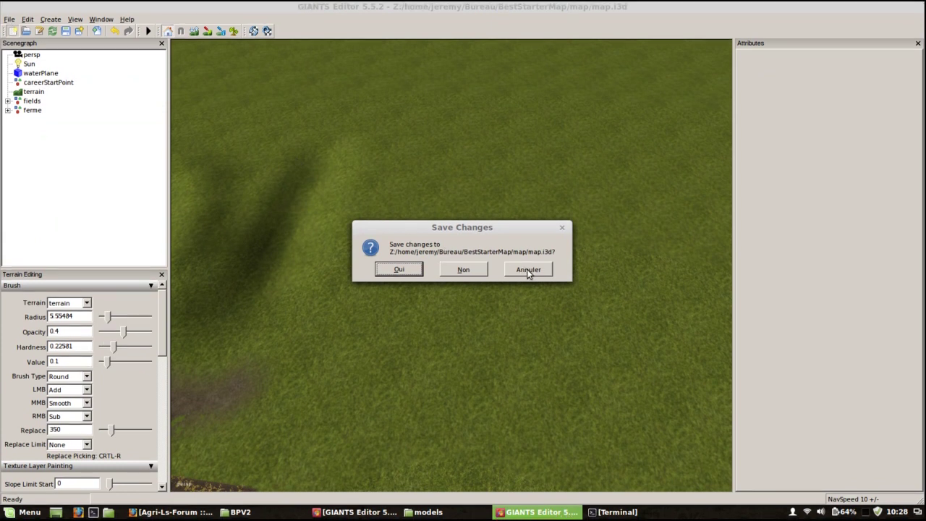
click(528, 272)
click(10, 22)
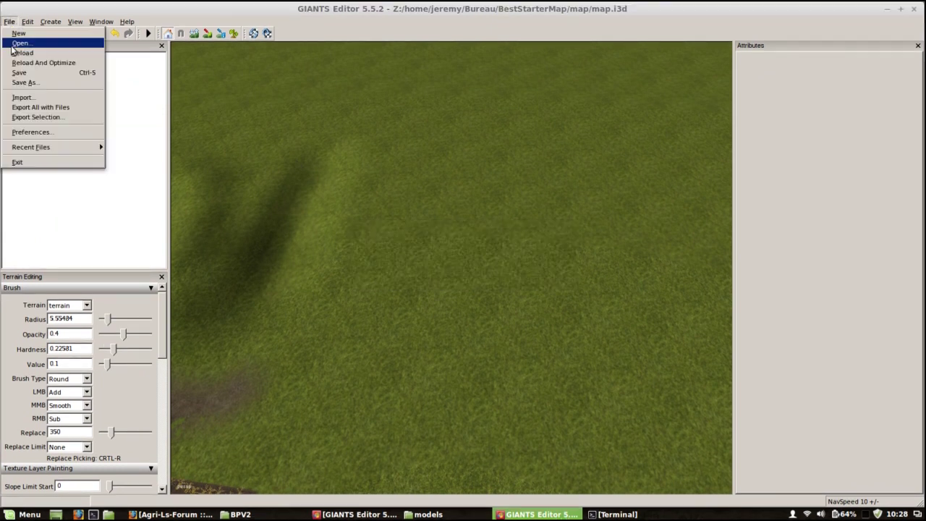
click(22, 97)
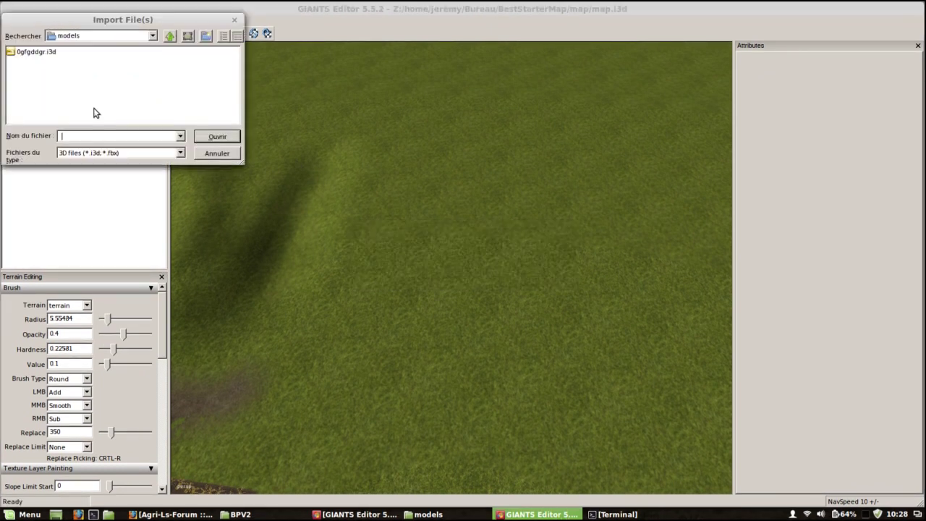
click(36, 55)
click(208, 136)
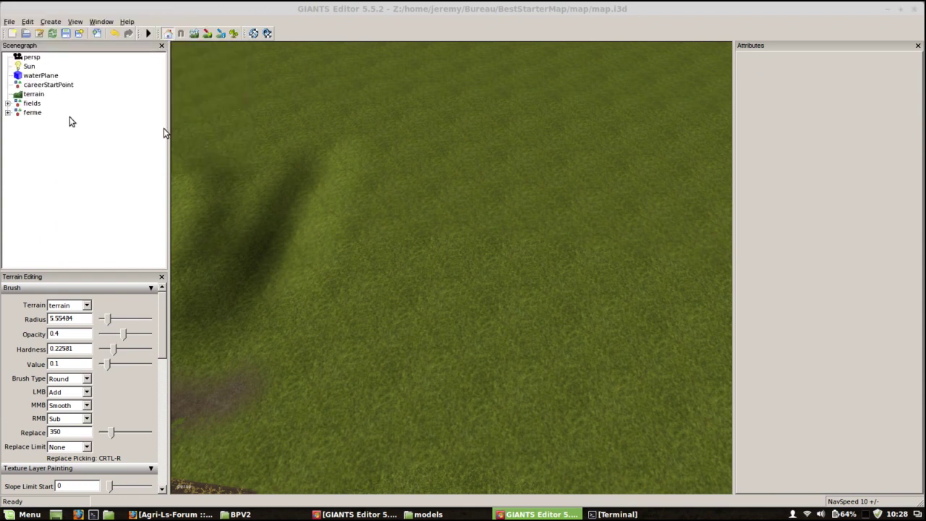
click(43, 123)
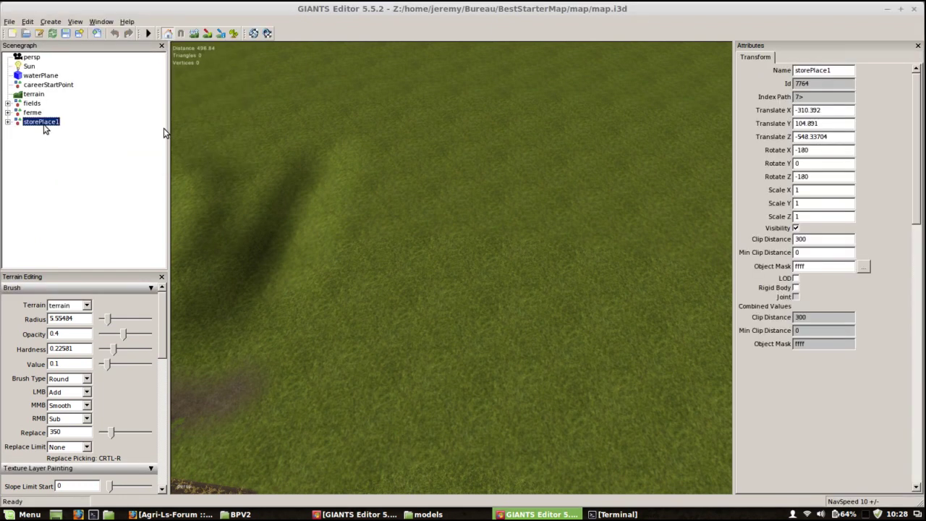
Create a new transform group and rename it Garage
click(51, 22)
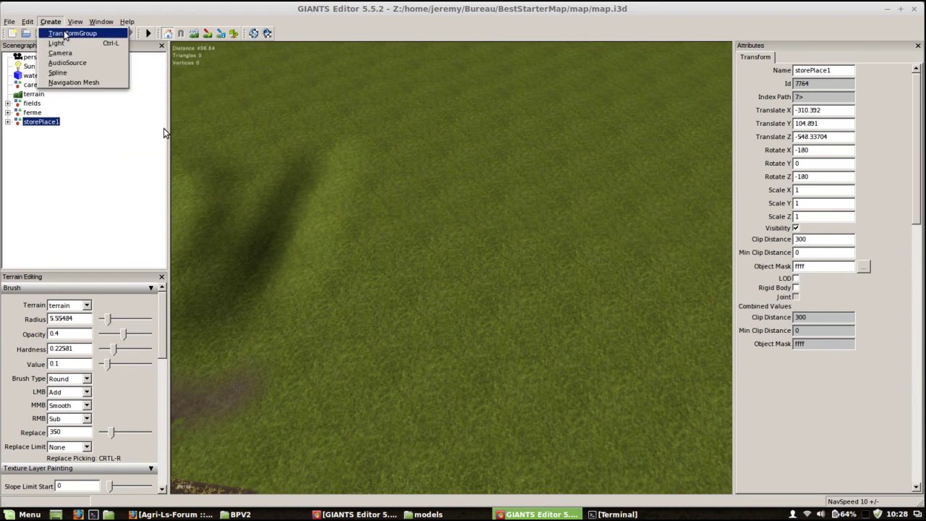
click(61, 32)
click(48, 131)
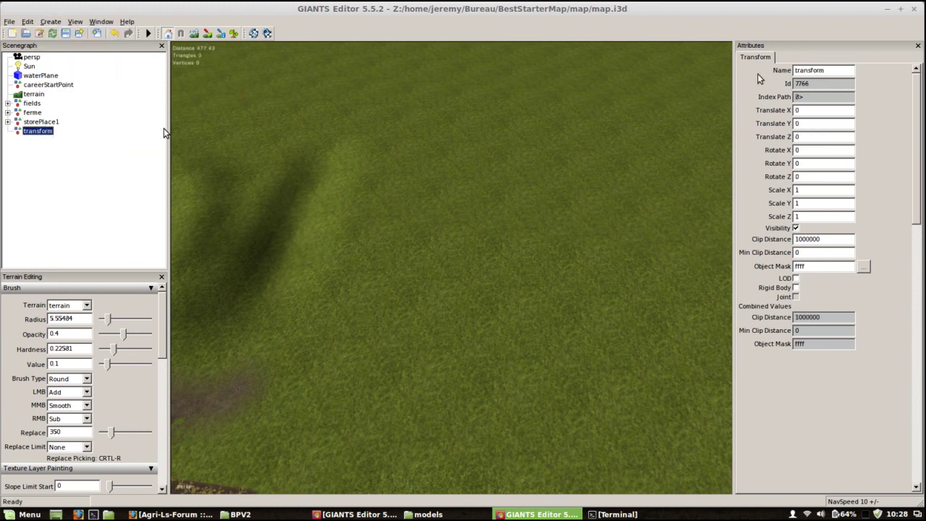
double_click(810, 70)
text(Garage)
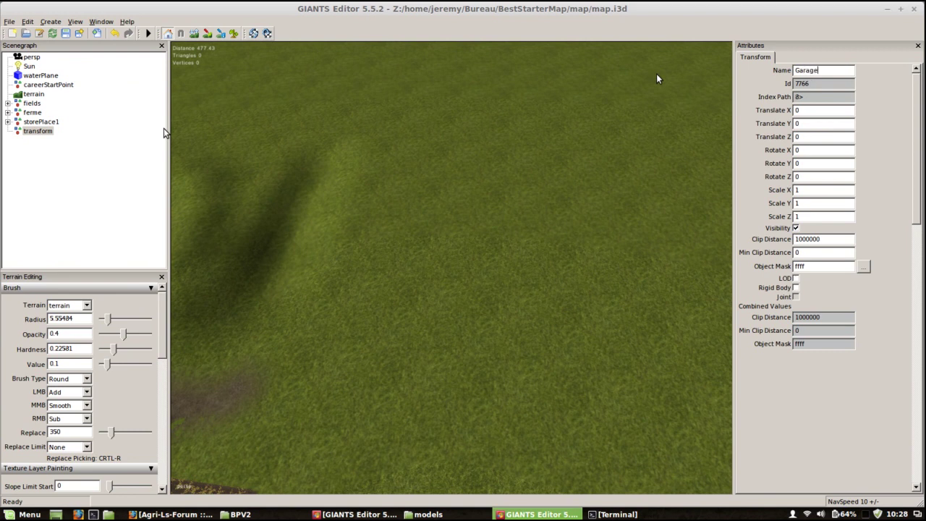
key(Return)
Move the storePlace1 group inside the Garage transform group
click(45, 124)
key(ctrl+x)
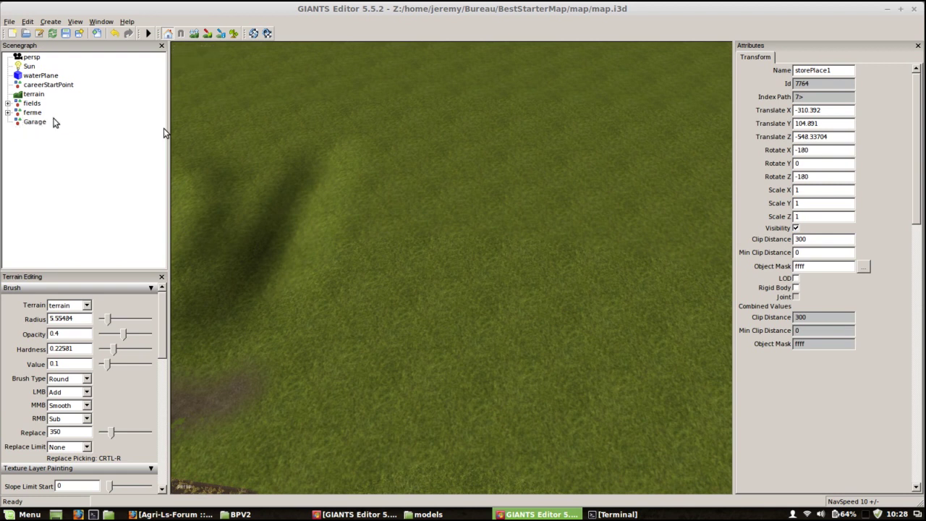
click(38, 125)
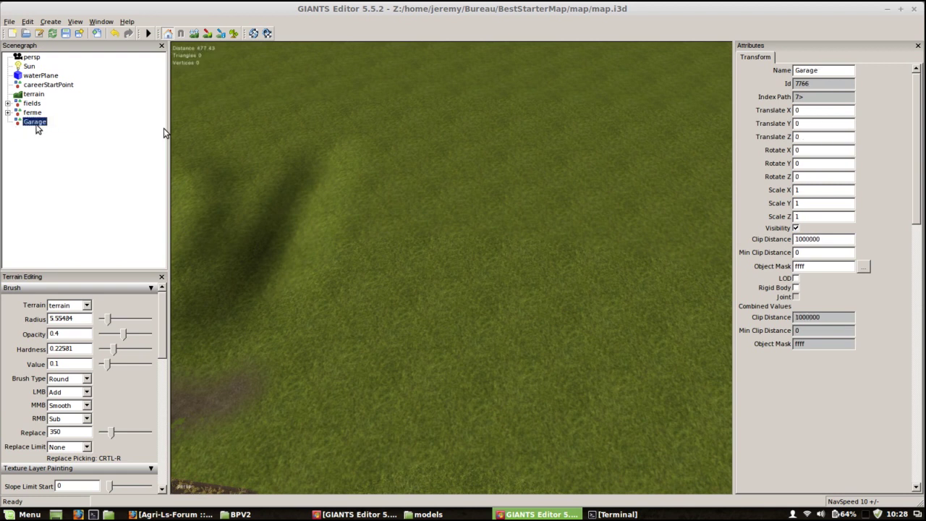
key(ctrl+v)
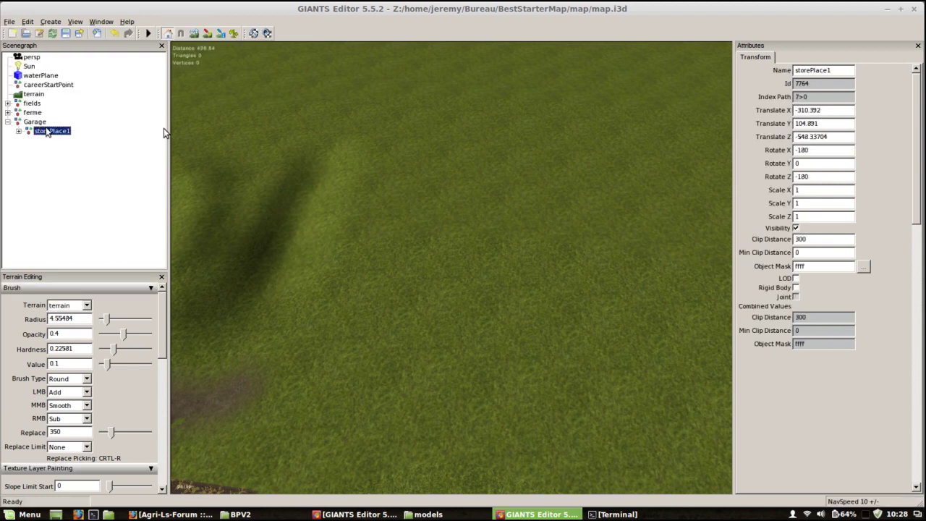
Bring storePlace1 over to the area near the ridges, at about X 128, Y 98.5, Z -430
click(63, 142)
click(55, 134)
alt+drag(420, 310, 397, 226)
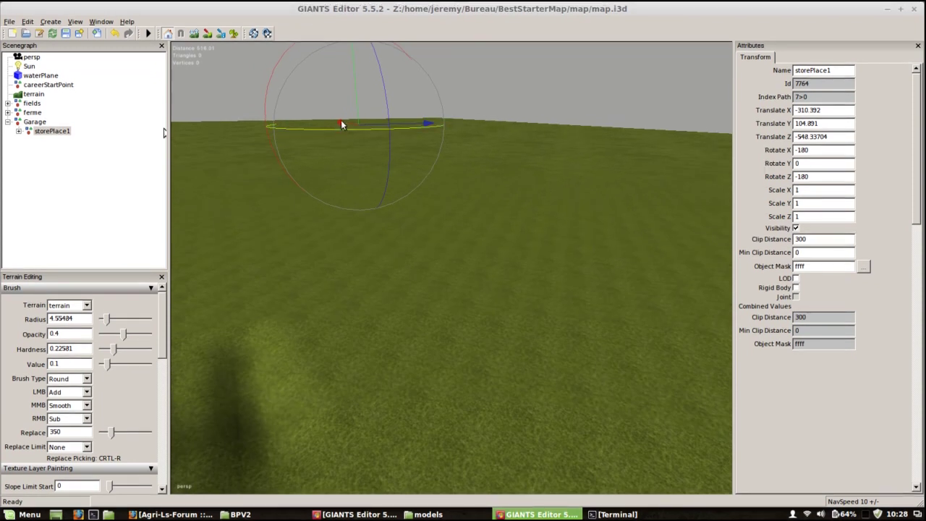
drag(346, 125, 328, 243)
drag(372, 206, 591, 183)
alt+right_drag(592, 179, 624, 193)
alt+drag(624, 193, 495, 398)
alt+drag(495, 398, 489, 413)
alt+right_drag(490, 413, 449, 146)
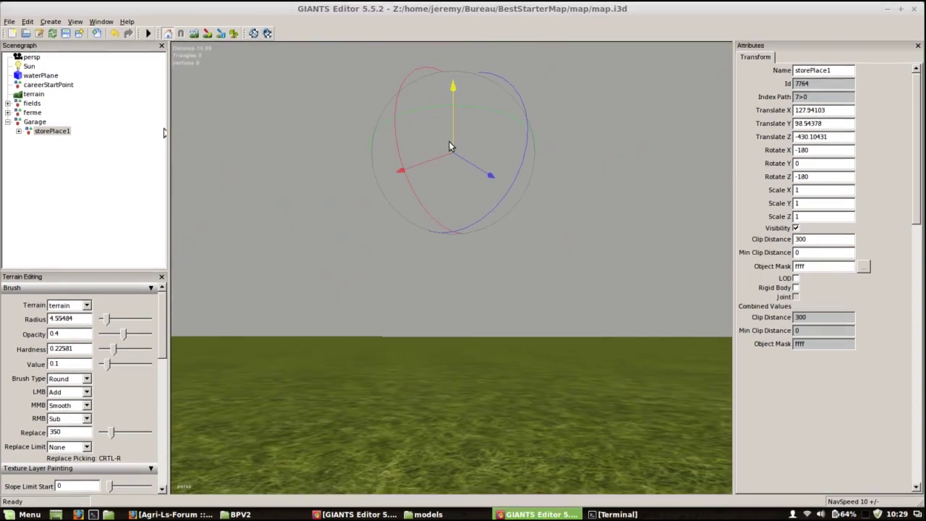
Lower storePlace1 to ground level at about Y 91.2 and shift it along Z to about -450
drag(452, 133, 454, 359)
right_drag(440, 364, 442, 314)
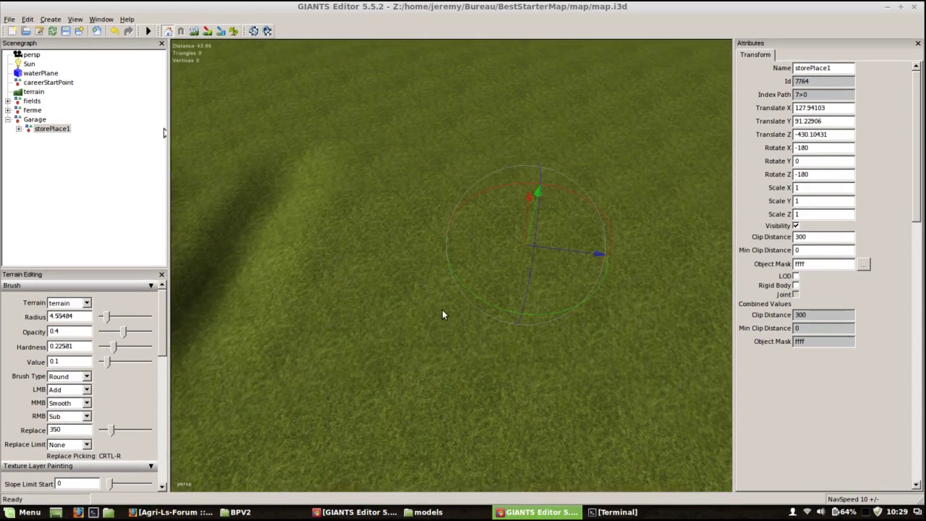
drag(561, 253, 761, 259)
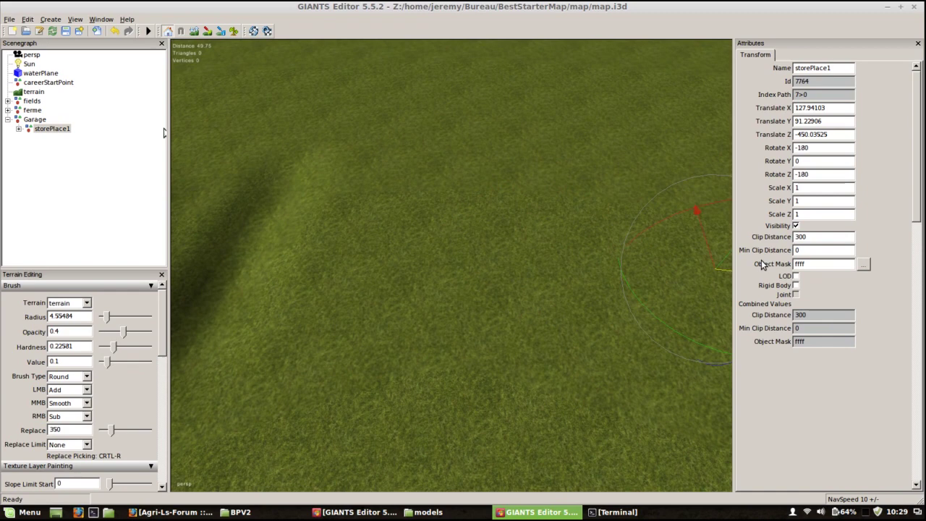
right_drag(559, 261, 423, 337)
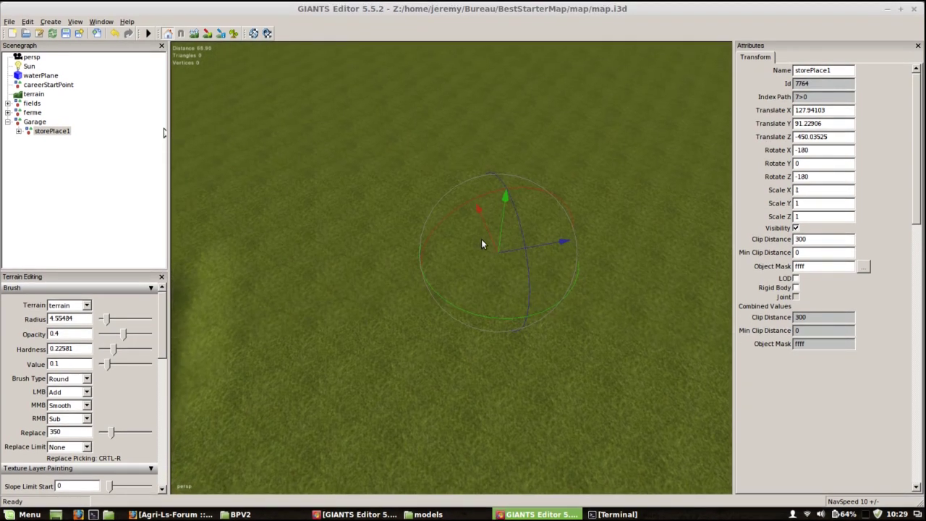
Switch to the BPV2 map and find and select the animals group in its scenegraph
alt+drag(461, 269, 506, 215)
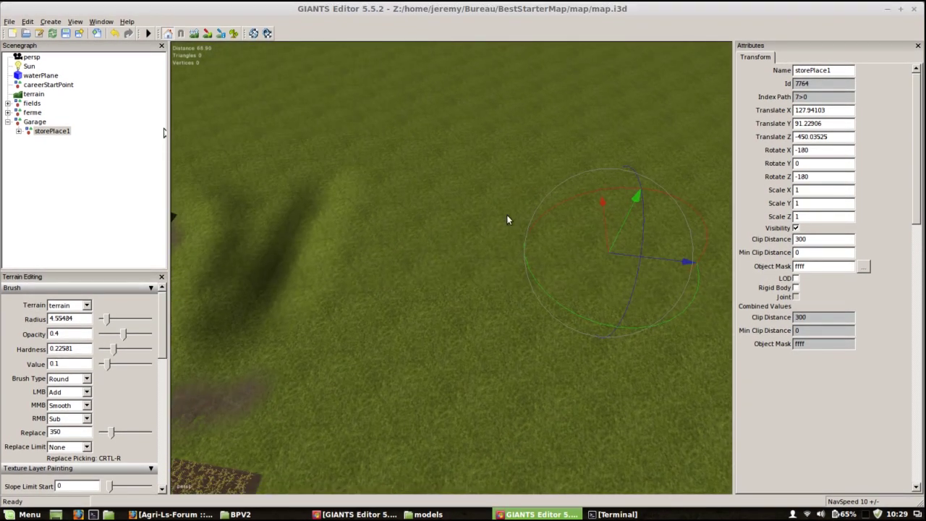
alt+drag(435, 284, 429, 312)
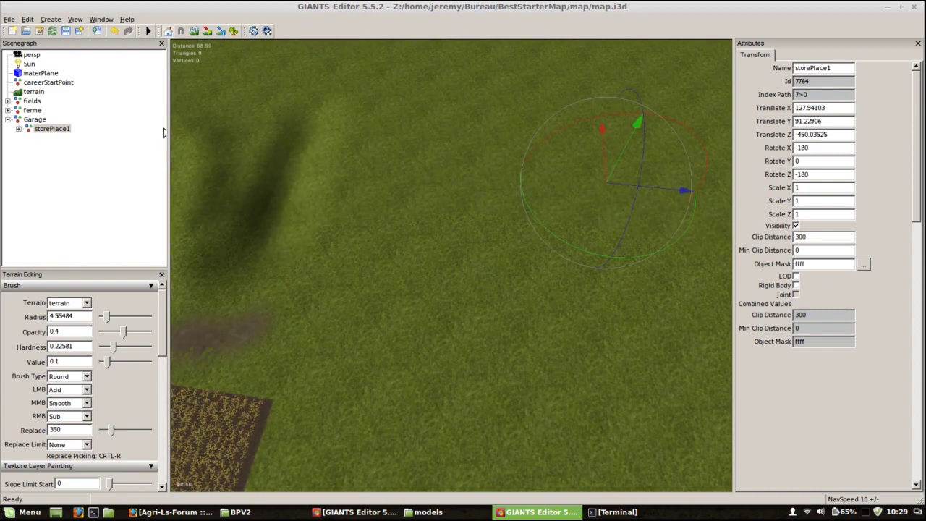
click(355, 512)
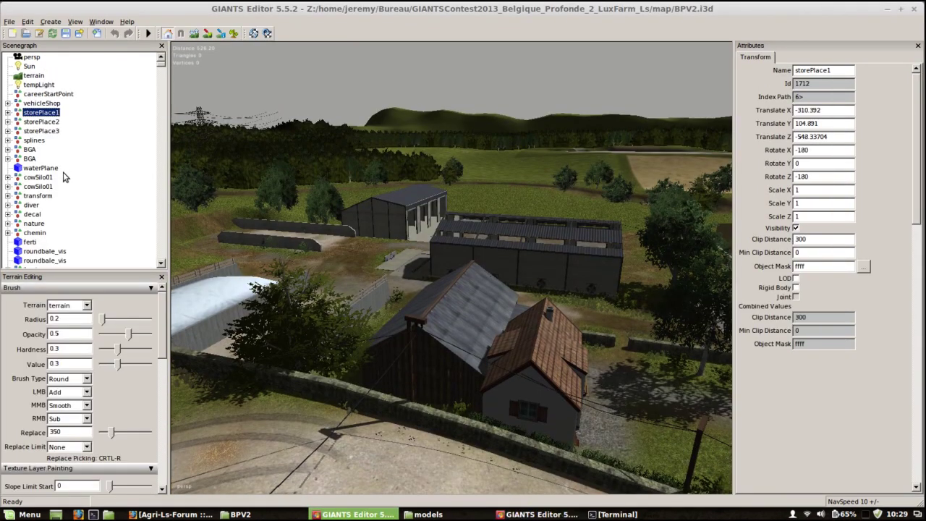
click(47, 144)
scroll(41, 109, down, 3)
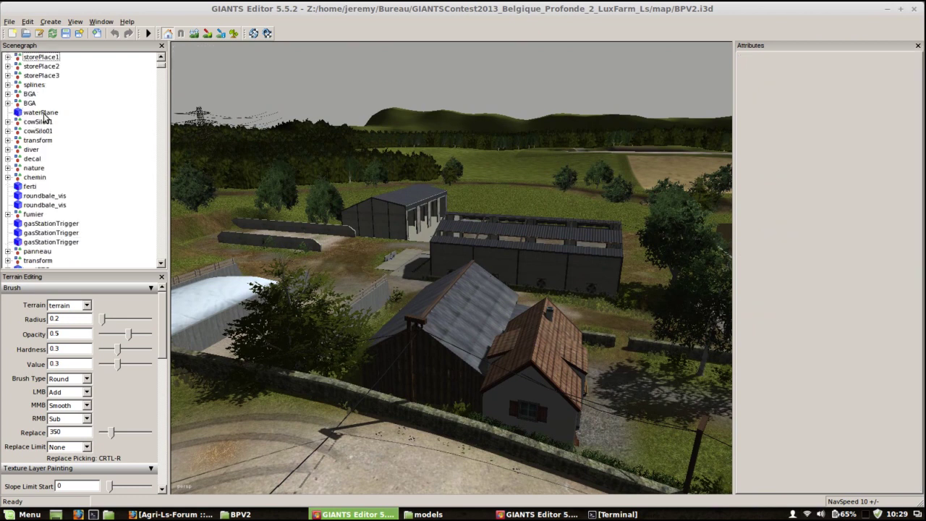
scroll(43, 185, down, 6)
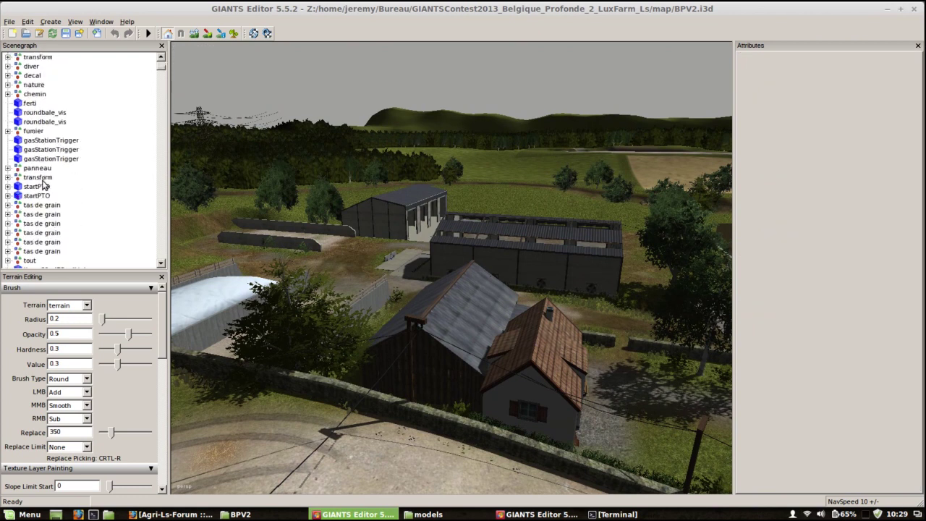
scroll(45, 184, down, 6)
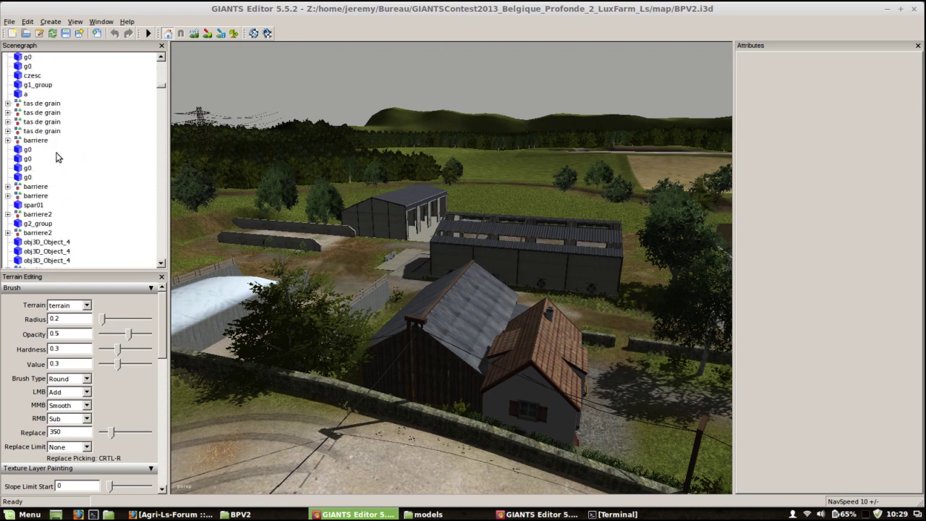
scroll(54, 155, down, 8)
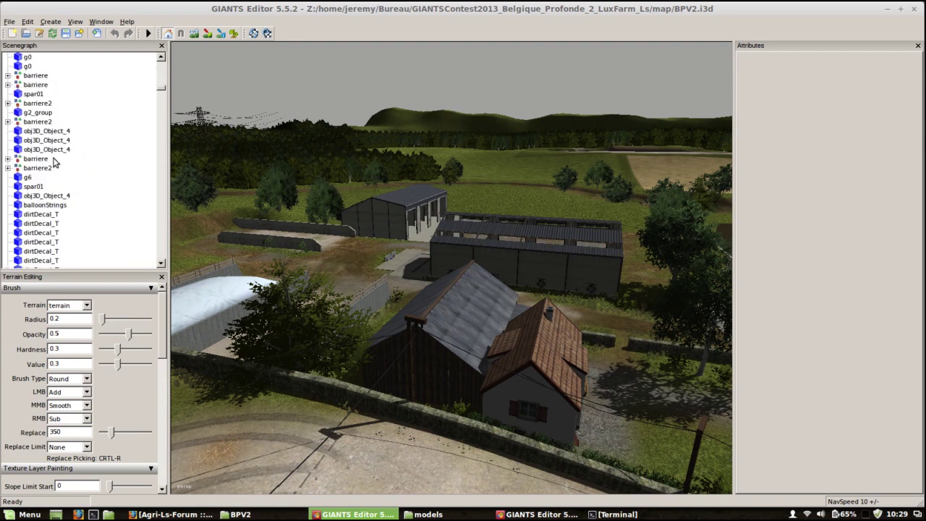
scroll(53, 160, down, 8)
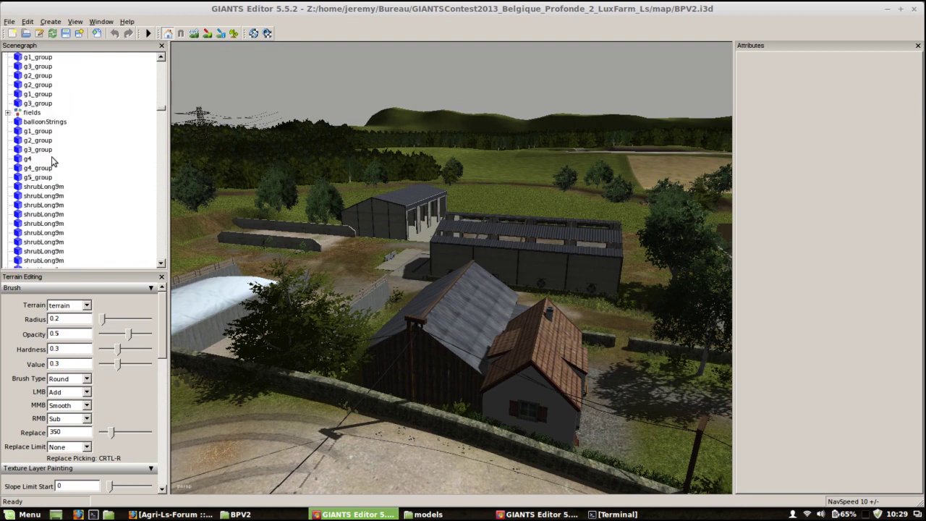
scroll(51, 160, down, 5)
scroll(53, 160, down, 10)
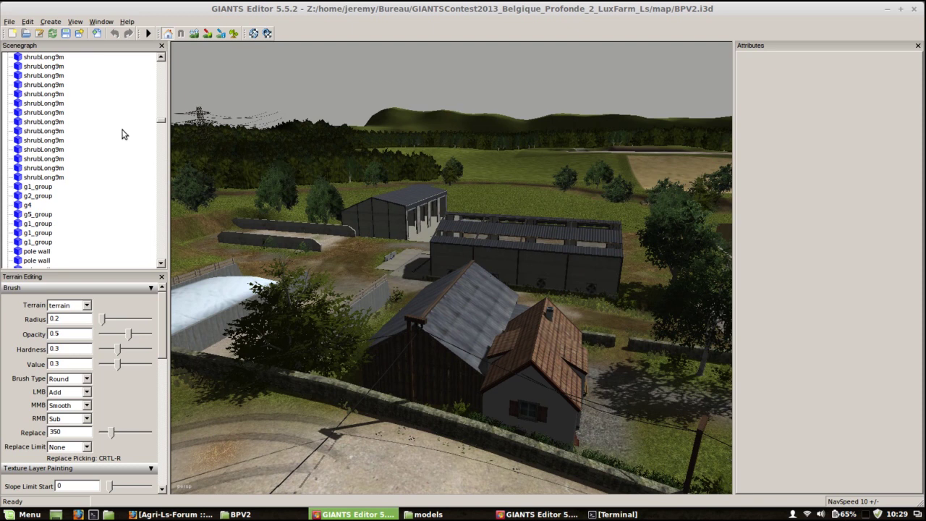
scroll(108, 148, down, 4)
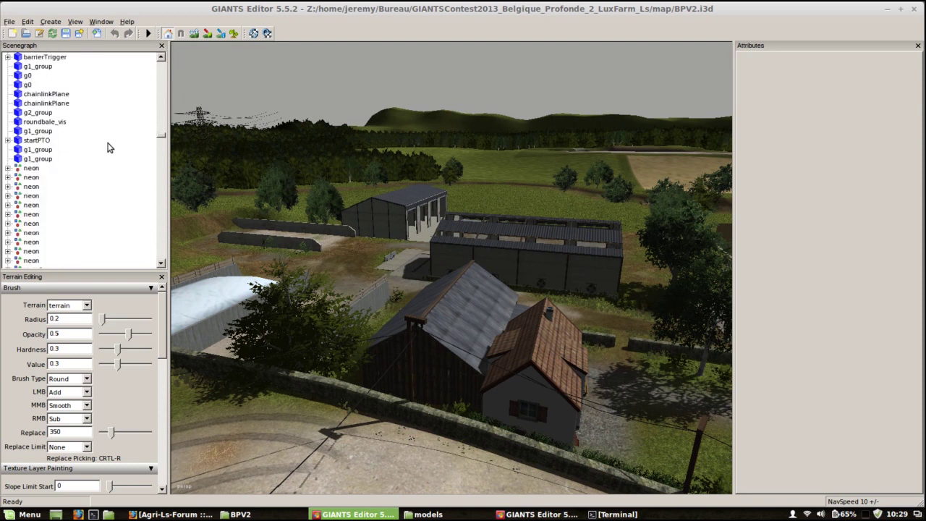
scroll(107, 147, down, 12)
scroll(107, 147, down, 10)
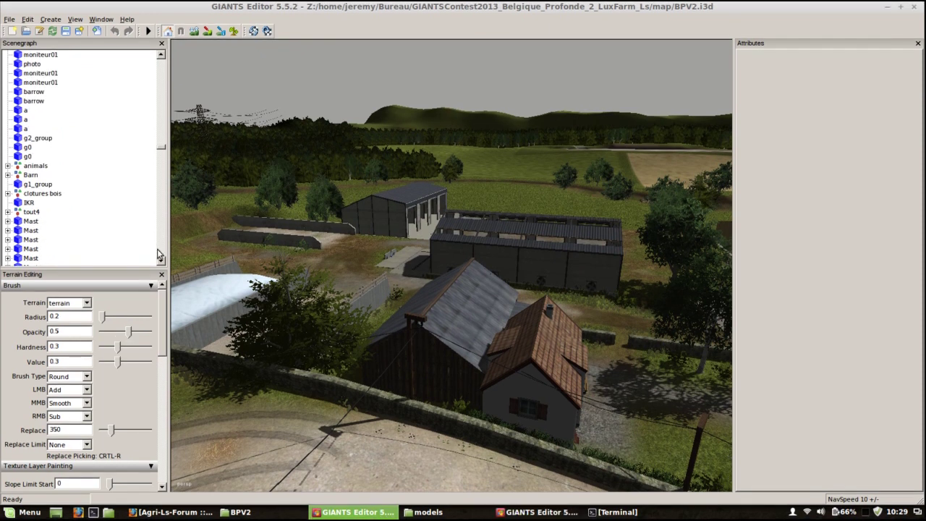
click(14, 166)
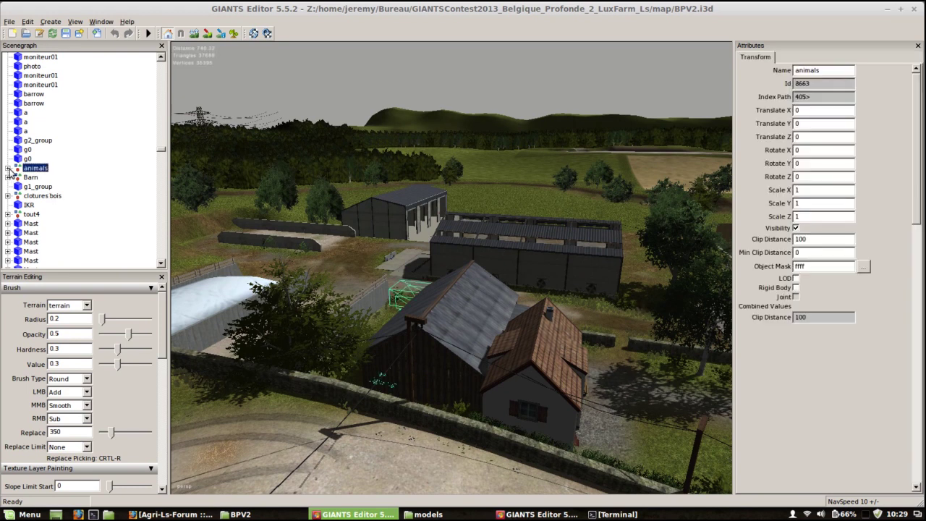
click(7, 168)
click(7, 168)
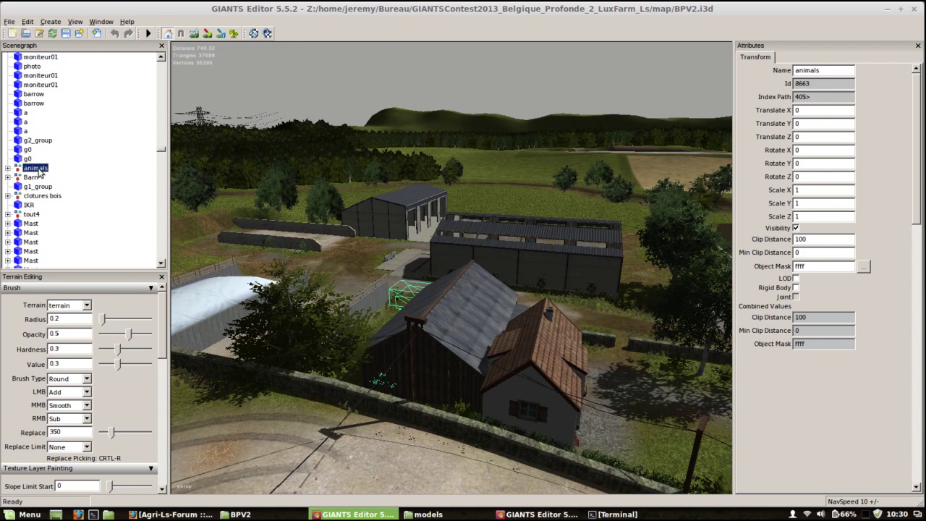
Export the selected animals group to the models folder as 0gfgddgr.i3d, replacing the existing file, and minimize the BPV2 window
click(9, 22)
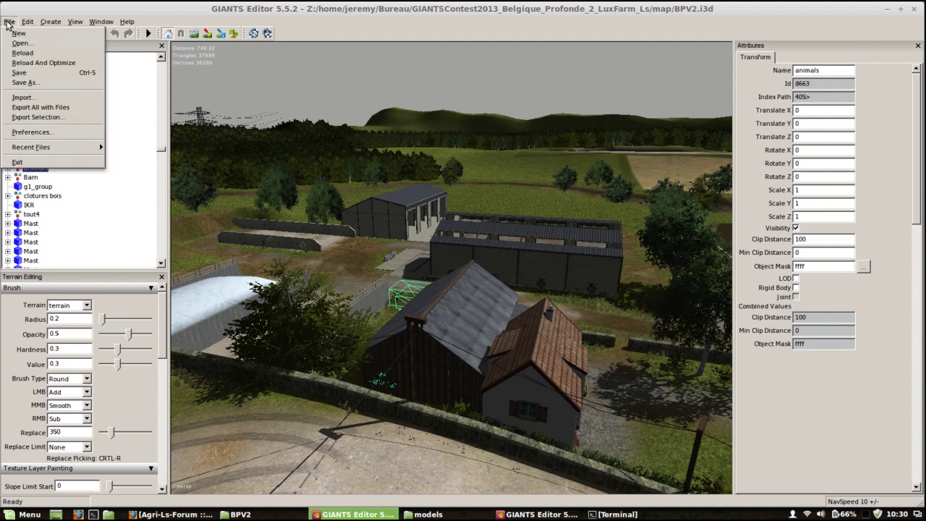
click(36, 117)
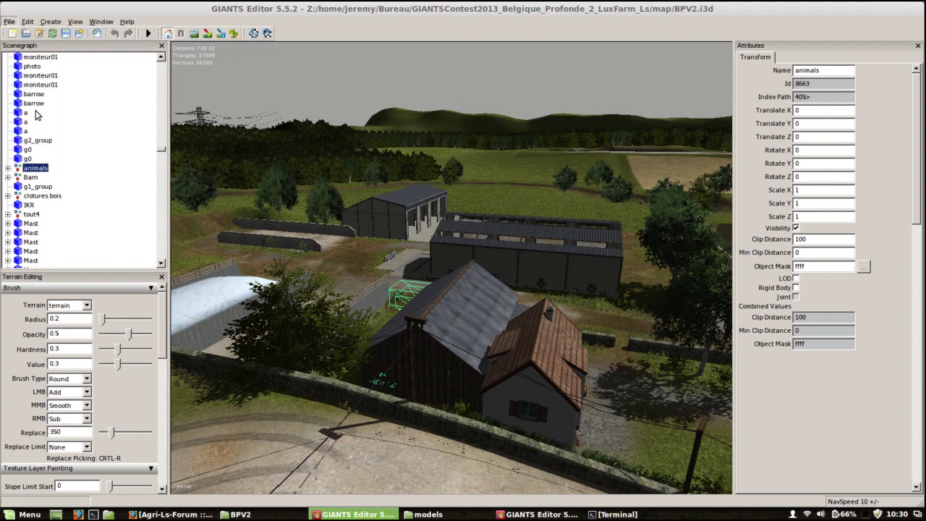
click(38, 52)
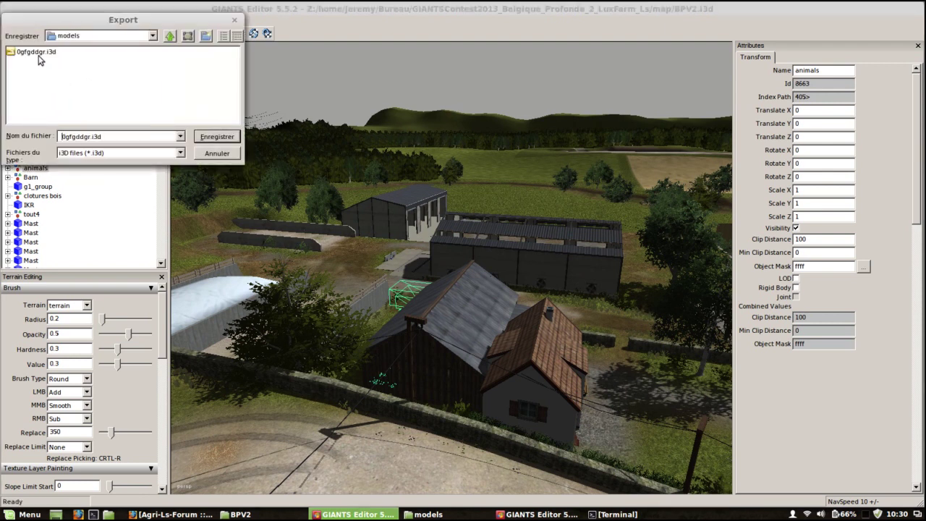
click(210, 137)
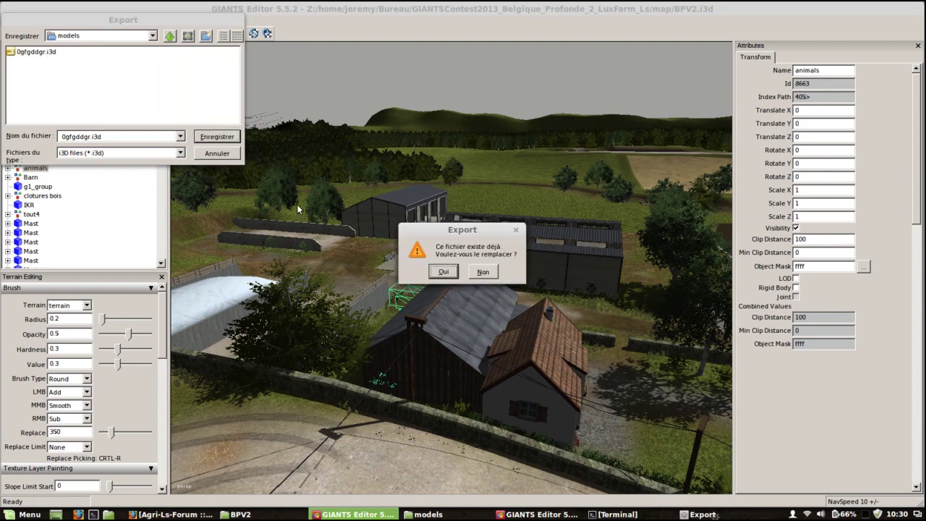
click(445, 266)
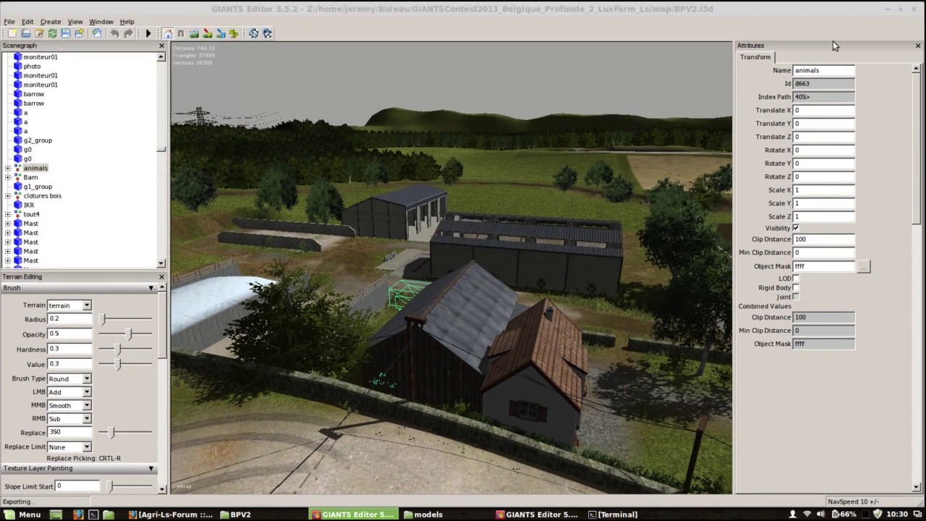
click(888, 13)
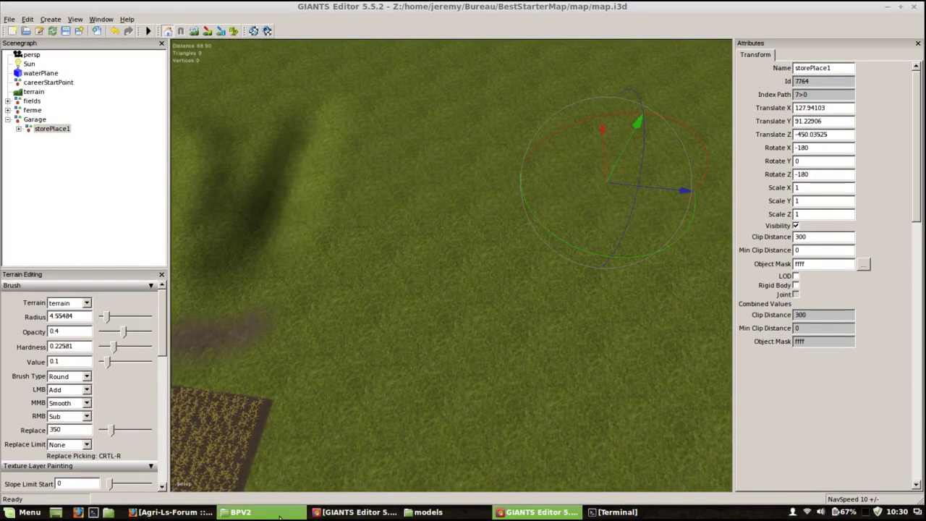
Open 0gfgddgr.i3d from the models folder in gedit and examine the texture file paths in its Files section
click(425, 512)
click(350, 187)
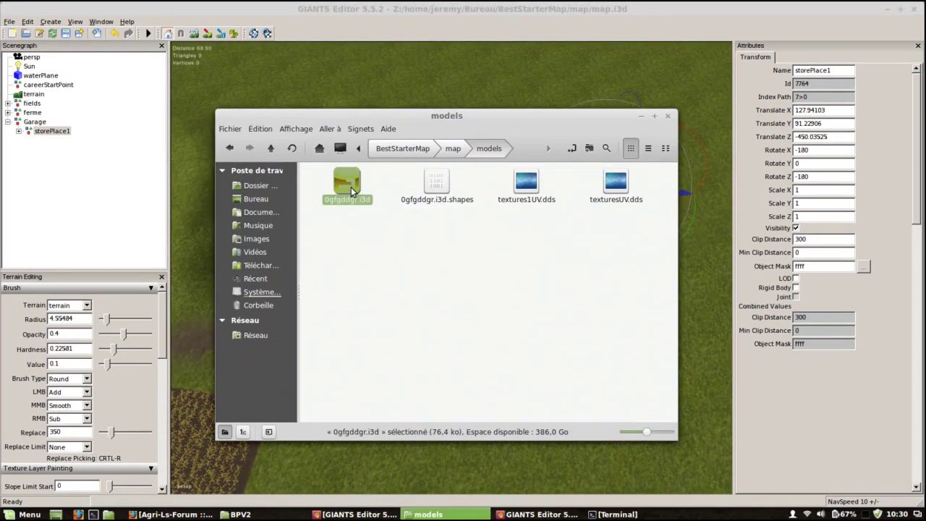
right_click(353, 187)
mouse_move(438, 215)
click(521, 214)
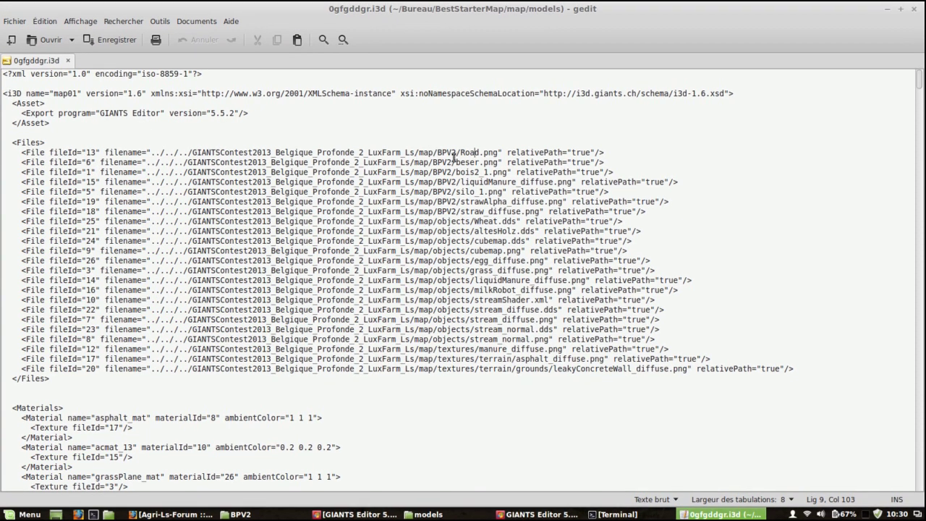
drag(460, 152, 187, 152)
click(440, 134)
drag(457, 211, 436, 211)
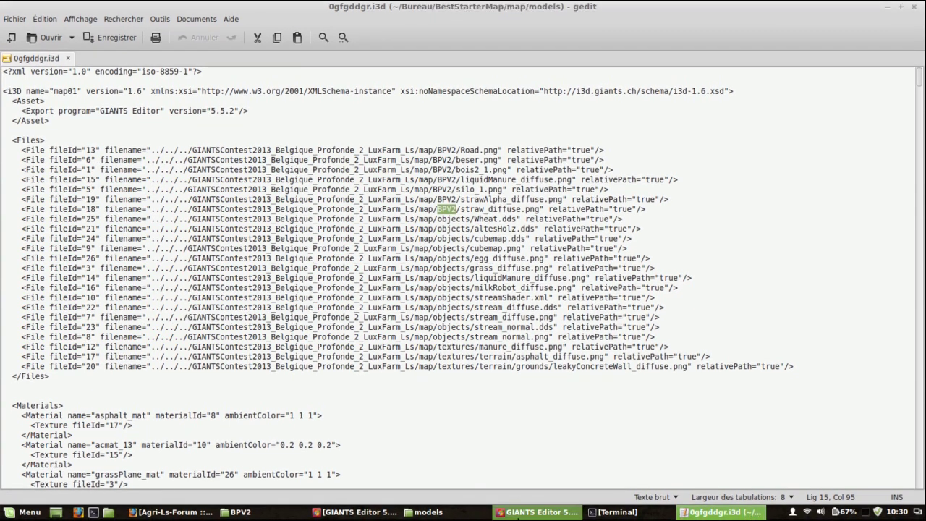
Return to the BestStarterMap scene in GIANTS Editor and import 0gfgddgr.i3d from the models folder
click(537, 512)
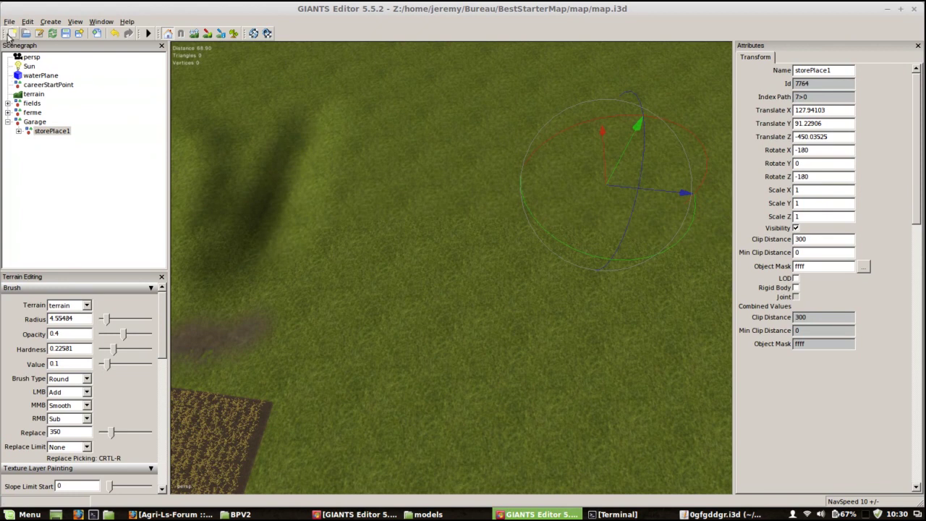
click(9, 19)
click(21, 97)
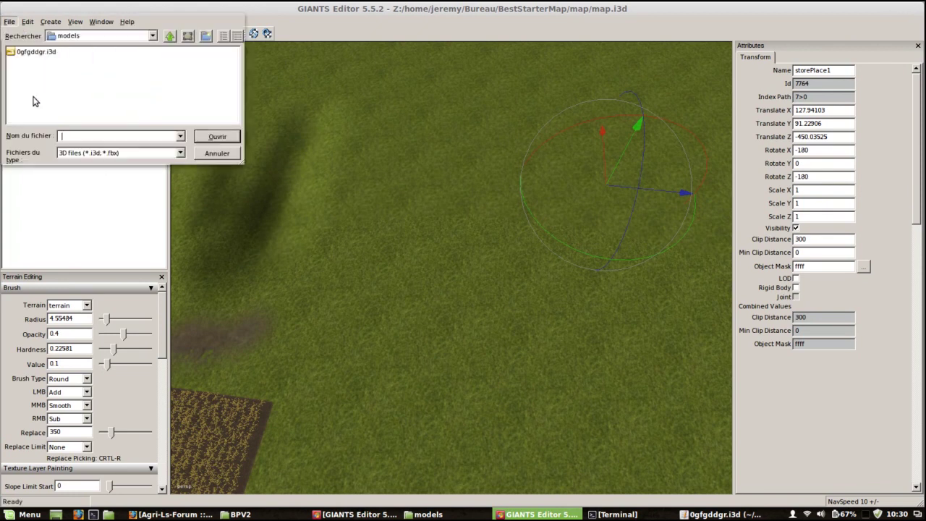
click(36, 52)
click(226, 138)
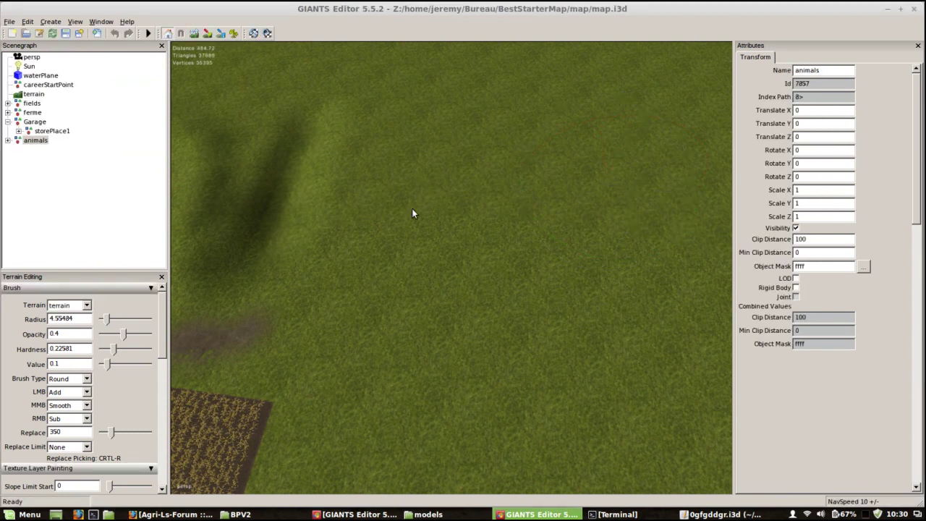
Collapse the Garage group and select the NavMesh inside the cowsHusbandry group of animals
click(7, 121)
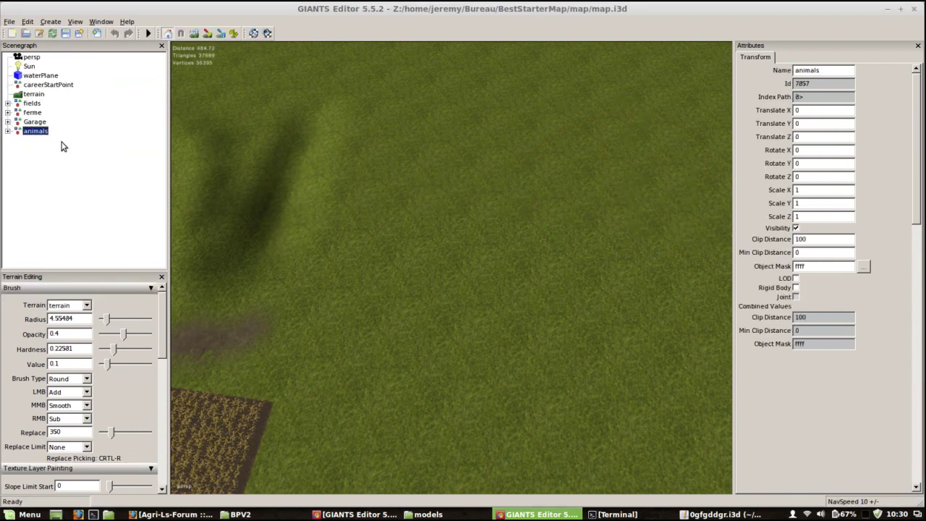
click(8, 131)
click(66, 181)
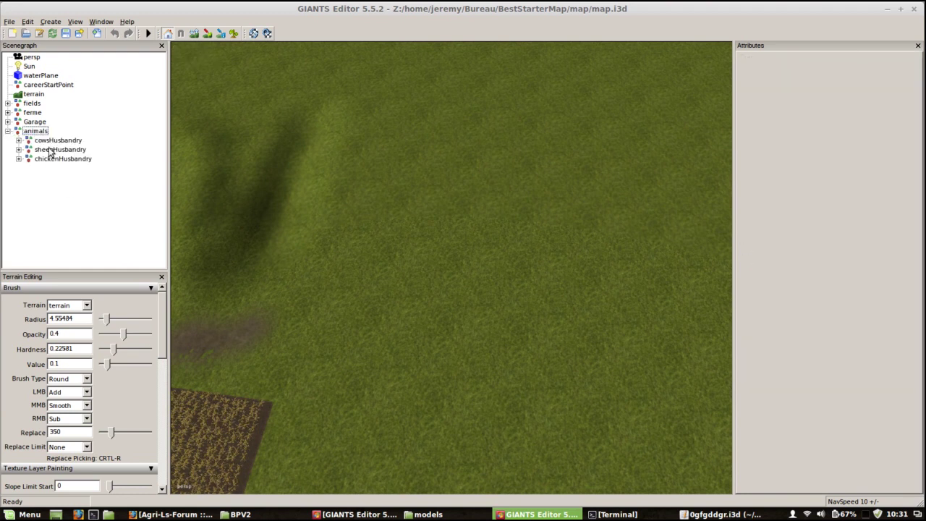
click(50, 141)
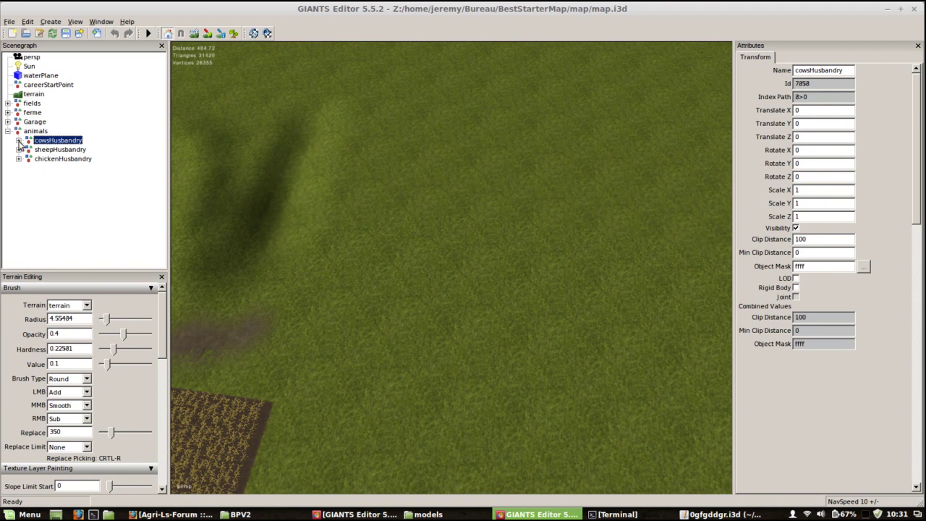
click(19, 140)
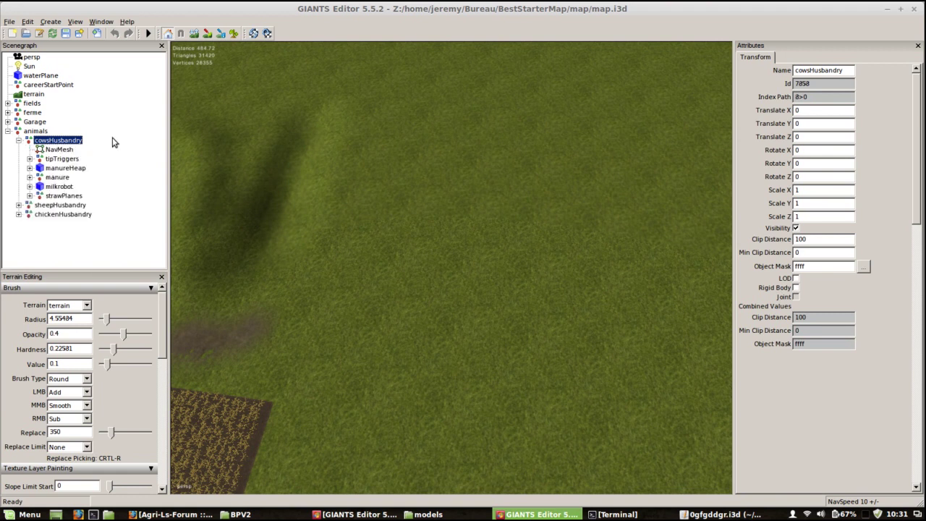
click(64, 150)
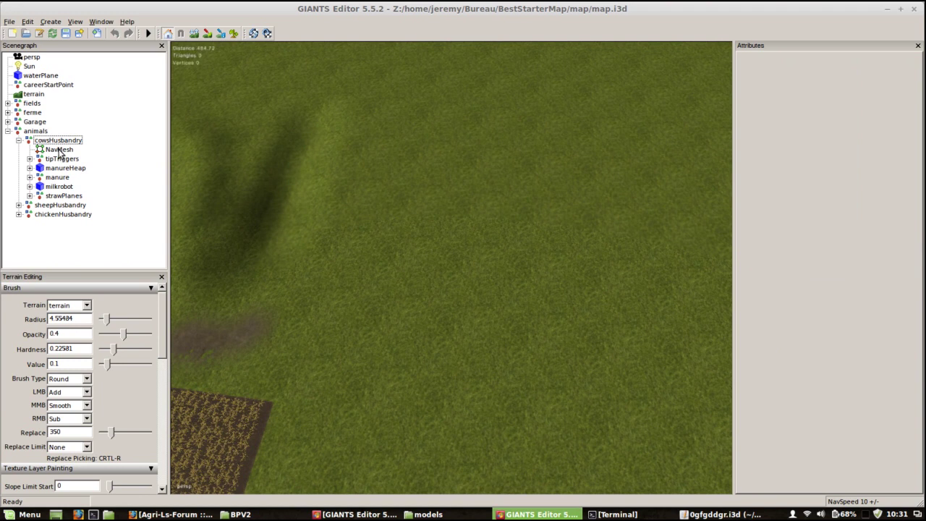
click(61, 150)
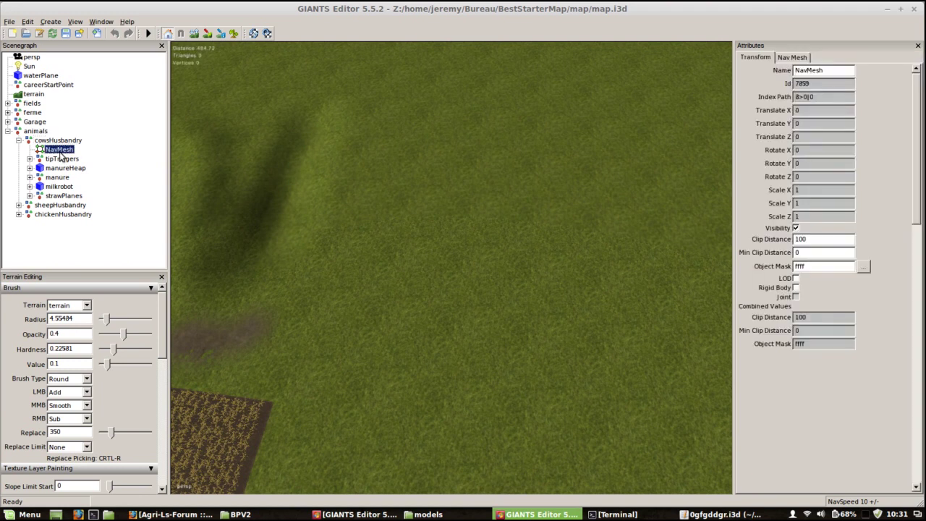
Activate terrain info layer painting near the shed and toggle info channels 0, 1 and 2 of infoLayer
click(222, 40)
mouse_move(483, 325)
alt+mouse_down()
mouse_move(425, 308)
mouse_move(379, 261)
mouse_move(329, 248)
alt+mouse_up()
alt+drag(489, 299, 549, 231)
mouse_move(550, 235)
middle_down()
mouse_move(695, 188)
mouse_move(595, 263)
mouse_move(378, 364)
mouse_move(451, 362)
middle_up()
mouse_move(451, 362)
alt+mouse_down()
mouse_move(633, 193)
mouse_move(492, 222)
mouse_move(441, 357)
mouse_move(247, 213)
alt+mouse_up()
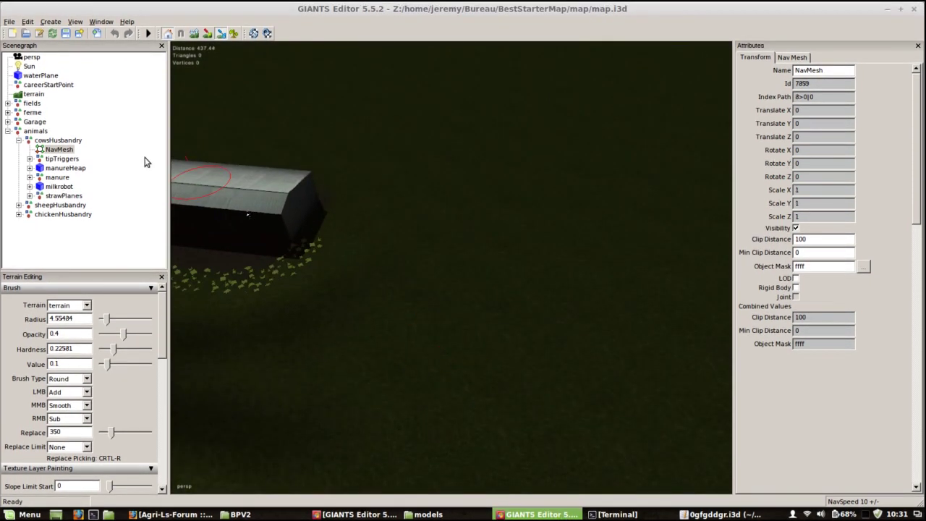
drag(162, 301, 162, 382)
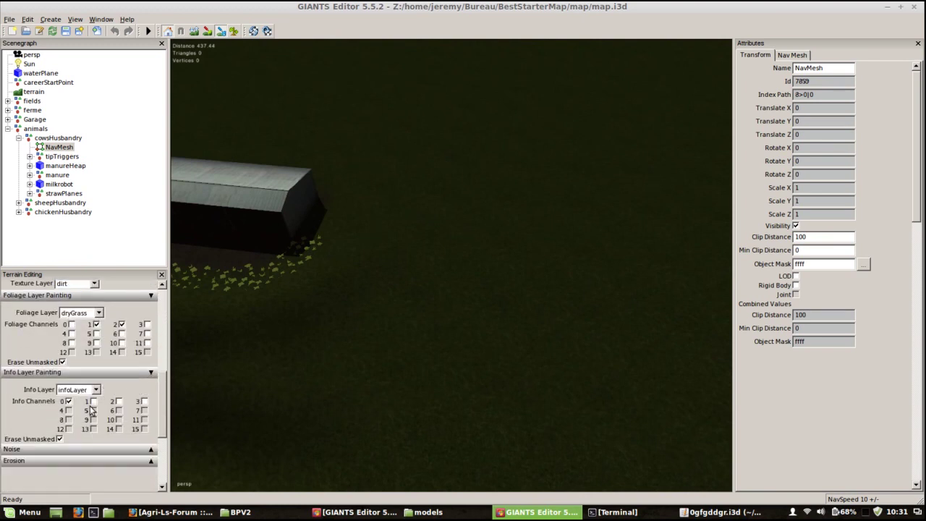
click(93, 401)
click(93, 401)
click(119, 402)
click(119, 402)
click(69, 401)
drag(166, 386, 171, 288)
Set the terrain brush type to Square and its radius to about 9.84
click(68, 376)
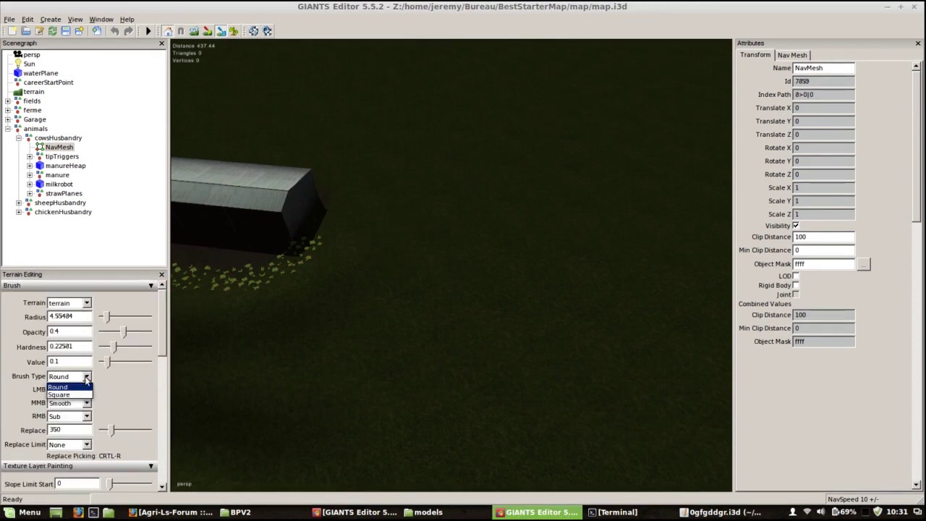
click(61, 389)
drag(107, 317, 112, 316)
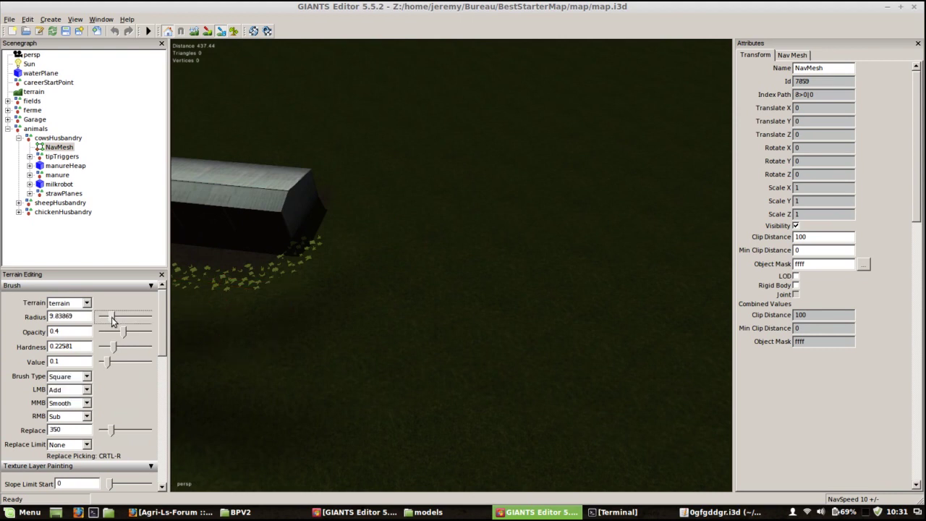
Paint a large rectangular info layer area on the ground beside the shed with the square brush
mouse_move(500, 227)
mouse_down()
mouse_move(483, 266)
mouse_move(481, 332)
mouse_move(608, 318)
mouse_move(642, 339)
mouse_move(626, 234)
mouse_up()
click(622, 222)
alt+drag(535, 260, 440, 200)
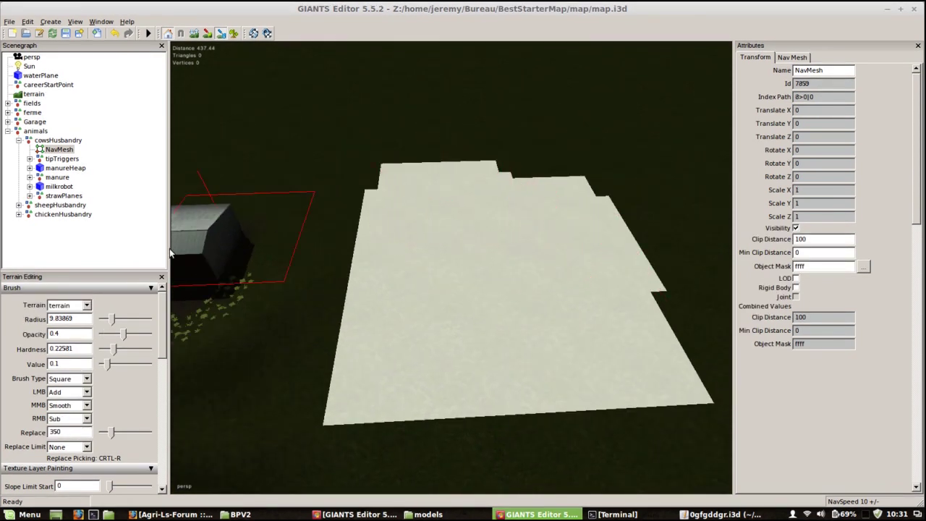
Change the brush type to Round and extend the painted info layer area along its outer edges
click(81, 376)
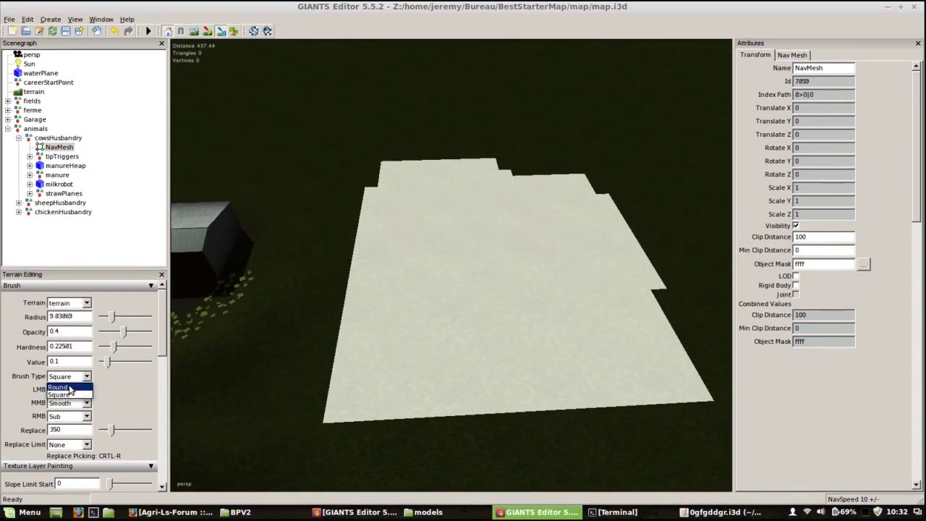
click(70, 391)
mouse_move(504, 207)
mouse_down()
mouse_move(514, 181)
mouse_move(571, 171)
mouse_move(607, 193)
mouse_move(658, 284)
mouse_move(515, 295)
mouse_move(532, 241)
mouse_up()
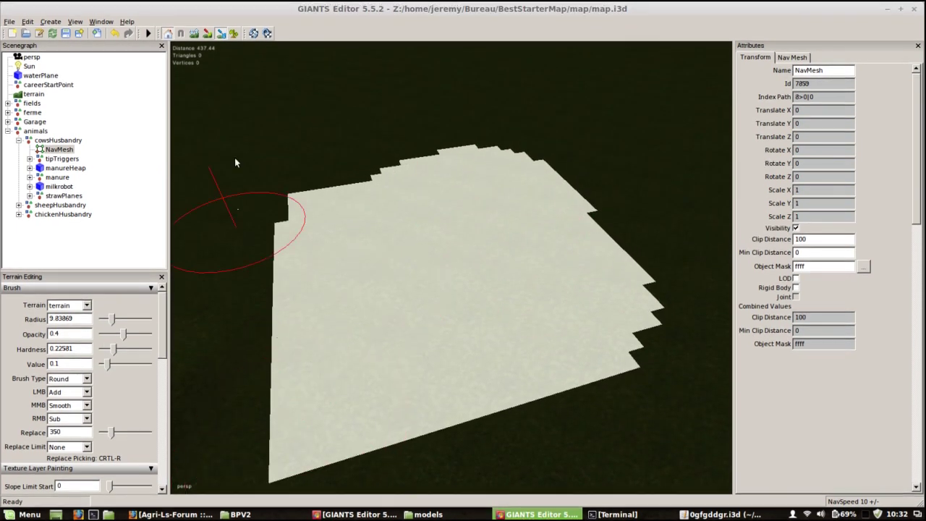
click(561, 239)
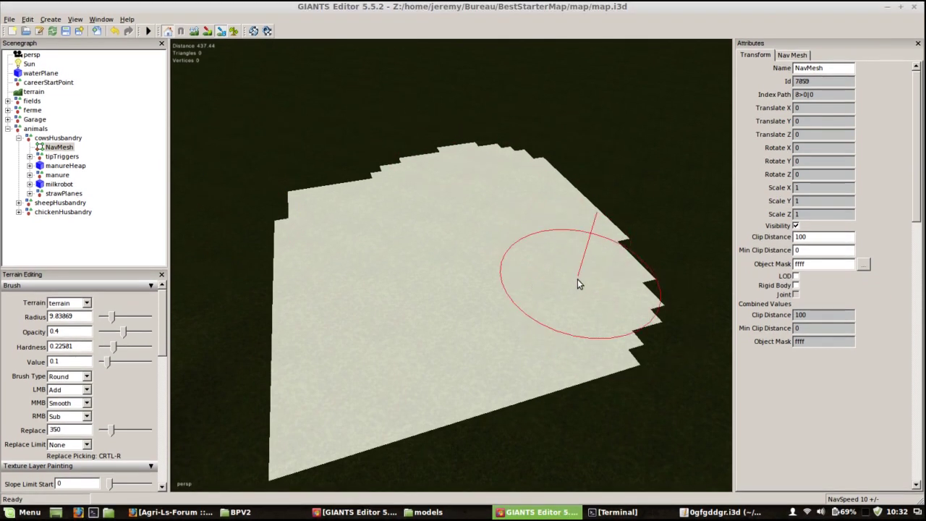
alt+drag(477, 281, 391, 217)
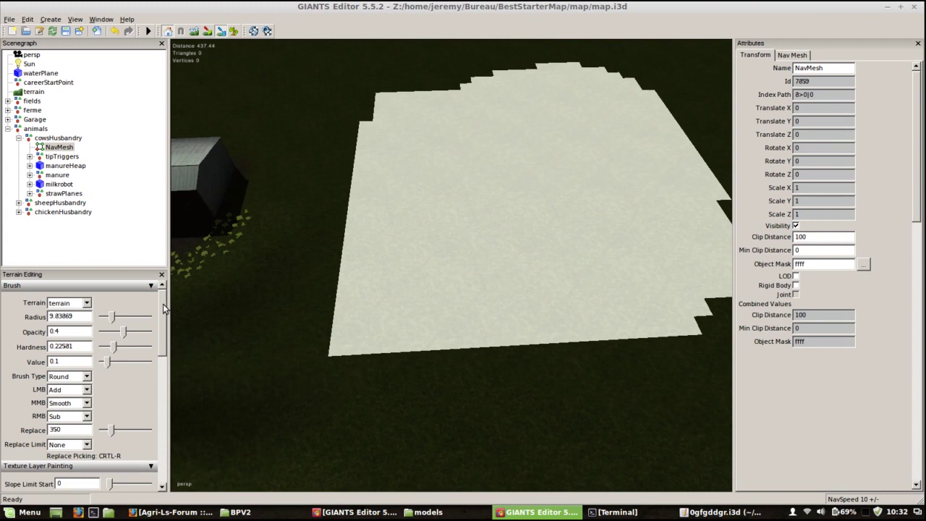
Select the cowsHusbandry NavMesh, bring up the navigation mesh build settings and set the agent radius to 1.2
scroll(162, 313, down, 1)
click(55, 148)
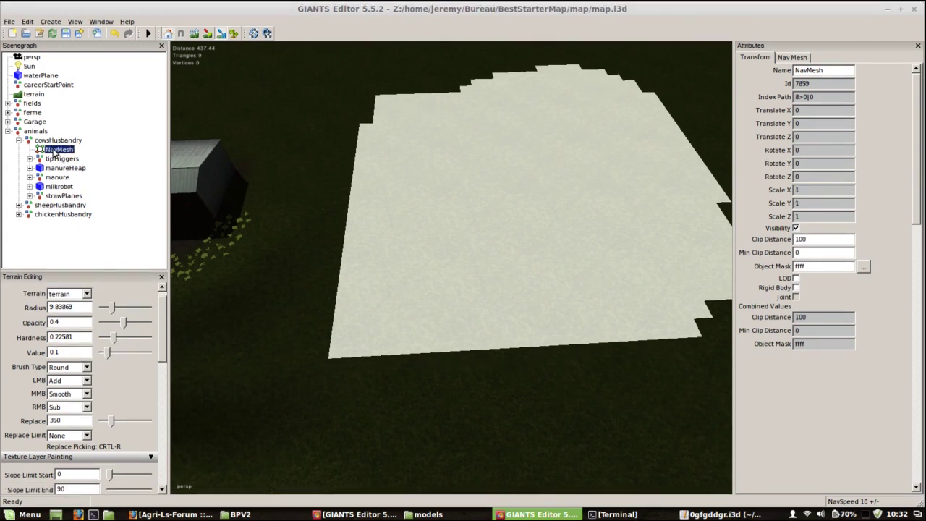
click(49, 21)
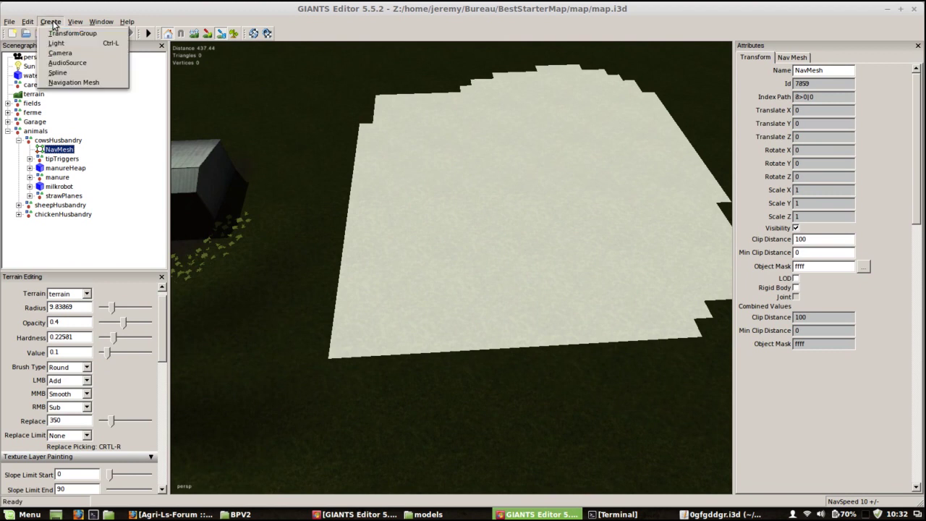
click(75, 83)
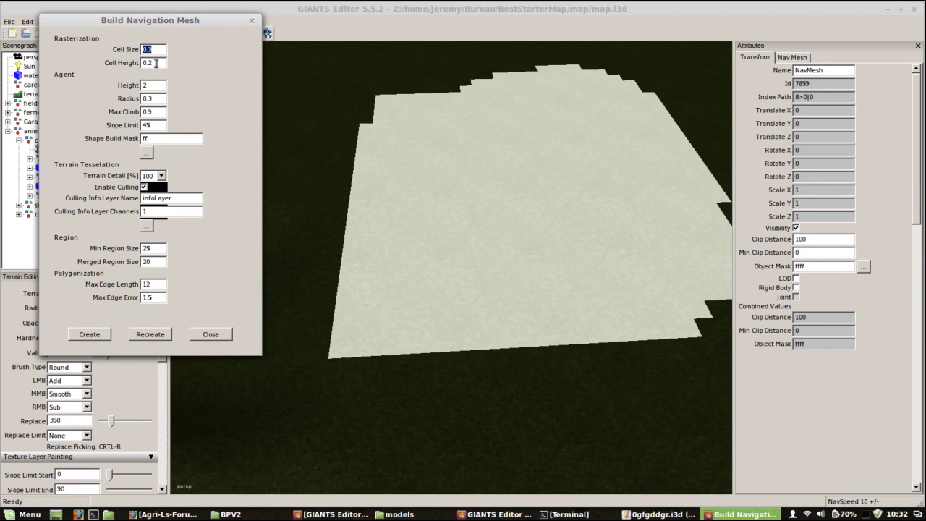
double_click(158, 99)
Clear the Shape Build Mask and enable only bit 0
click(147, 152)
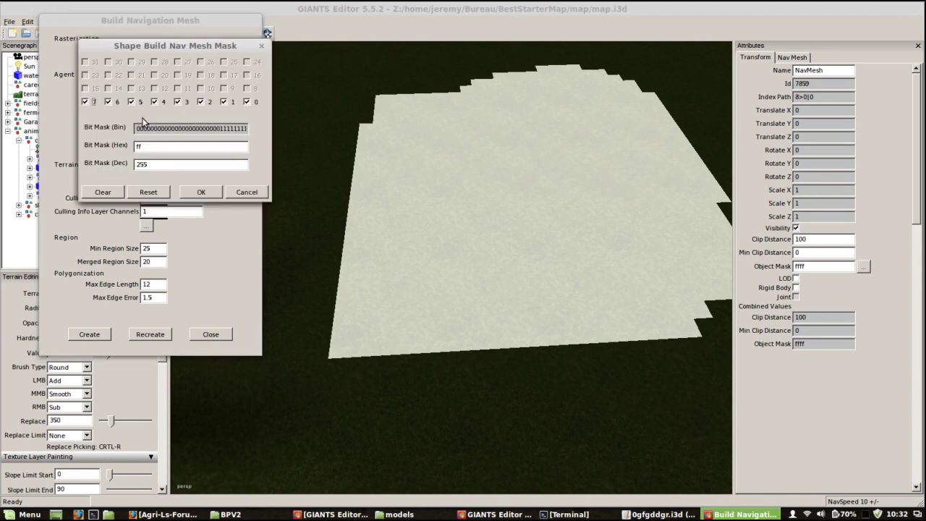
click(142, 194)
click(101, 192)
click(247, 102)
click(201, 192)
Keep culling info layer channel 0 and recreate the cow navigation mesh
click(146, 227)
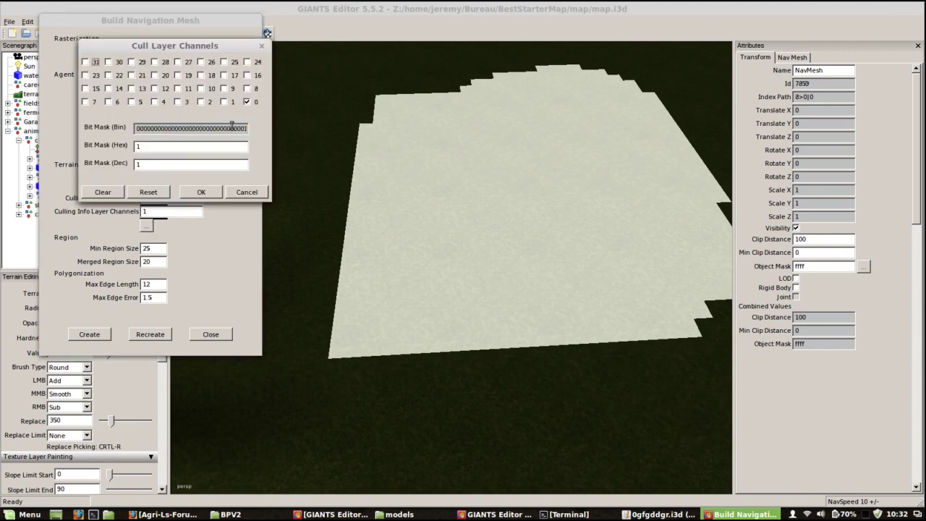
click(201, 192)
click(156, 334)
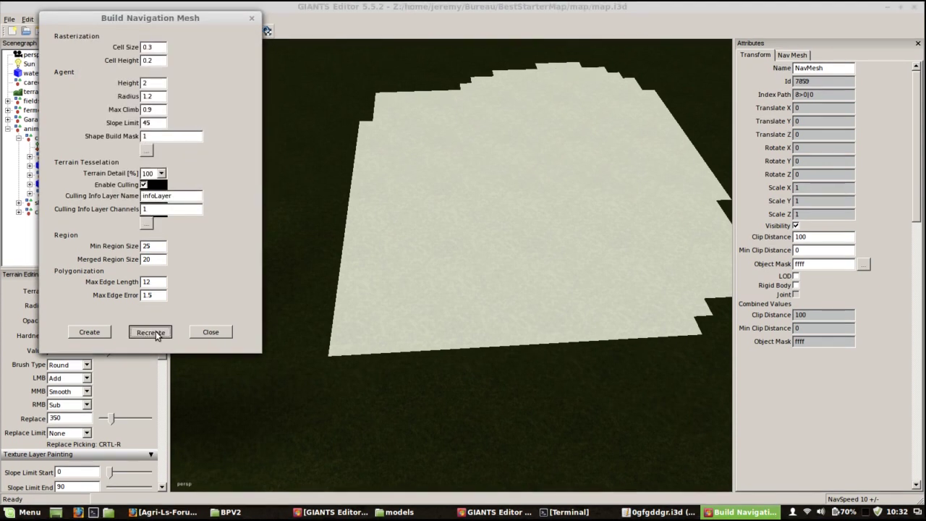
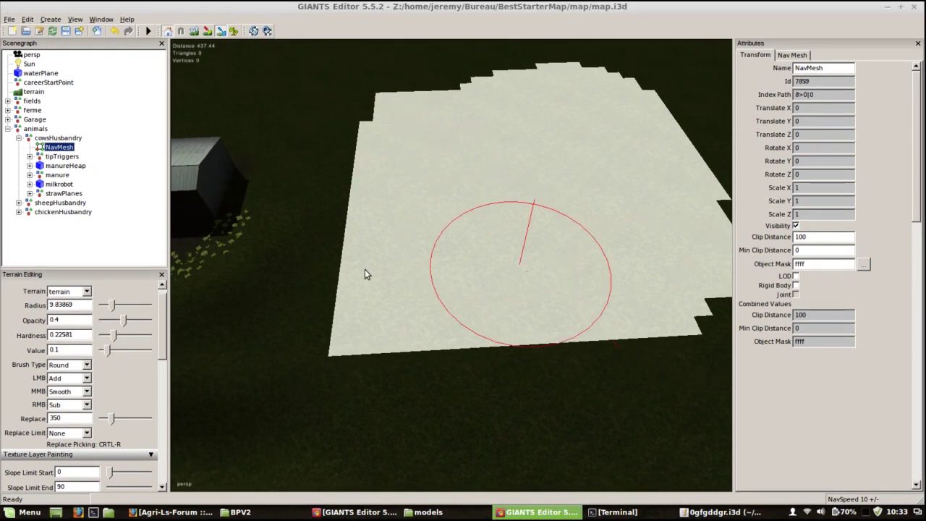
Examine the painted info layer areas across the terrain from several angles, ending at the one beside the shed
alt+drag(382, 300, 553, 95)
alt+right_drag(552, 95, 406, 390)
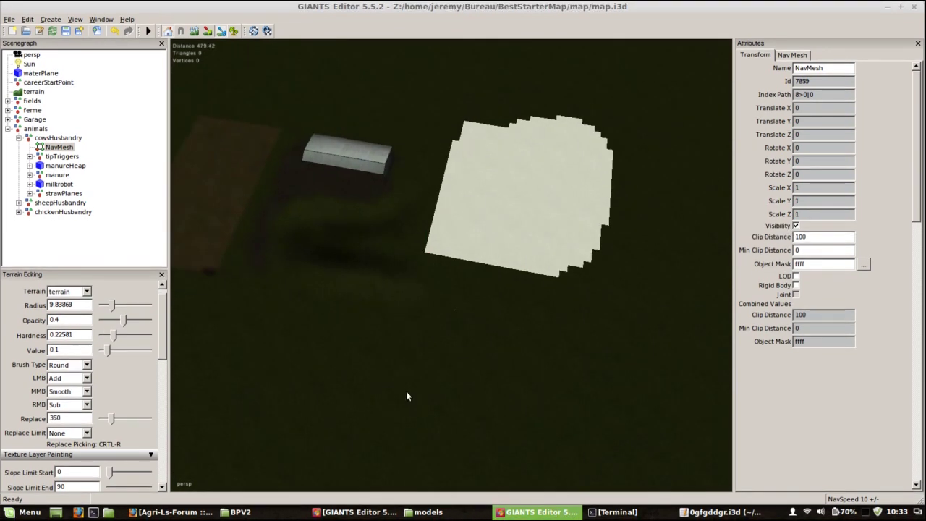
alt+drag(445, 255, 444, 254)
right_drag(444, 259, 836, 75)
alt+right_drag(434, 311, 820, 27)
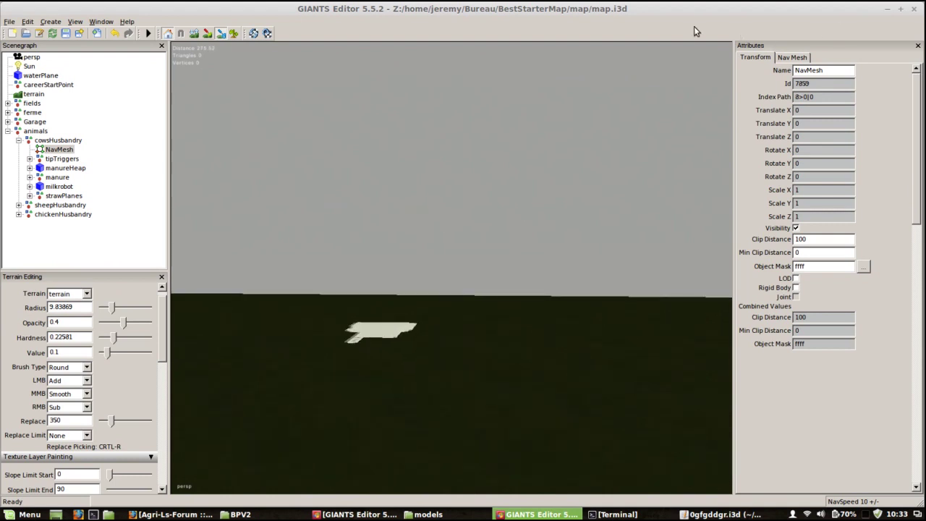
alt+right_drag(545, 135, 622, 93)
alt+drag(491, 216, 593, 159)
alt+right_drag(511, 239, 779, 58)
alt+drag(615, 174, 557, 240)
alt+right_drag(557, 240, 376, 334)
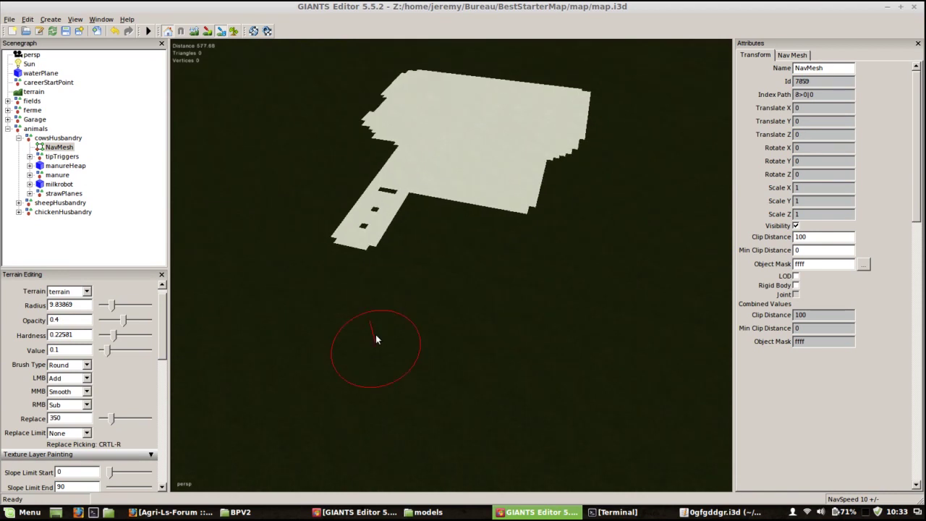
alt+drag(376, 334, 395, 289)
mouse_move(328, 340)
right_down()
mouse_move(311, 293)
mouse_move(306, 219)
mouse_move(359, 201)
mouse_move(362, 267)
mouse_move(391, 333)
mouse_move(411, 312)
mouse_move(469, 313)
mouse_move(447, 246)
mouse_move(463, 265)
mouse_move(502, 238)
mouse_move(496, 259)
mouse_move(479, 210)
mouse_move(454, 212)
right_up()
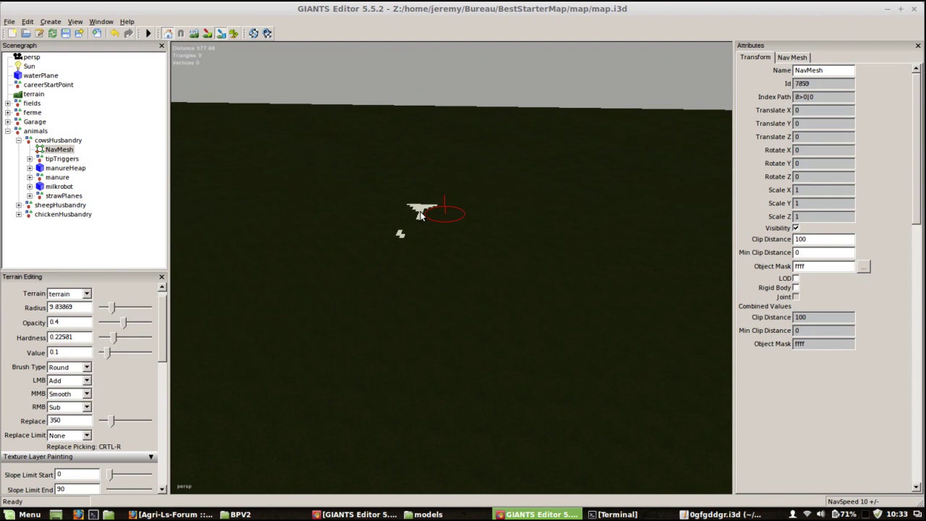
alt+drag(405, 242, 471, 287)
alt+right_drag(622, 138, 766, 92)
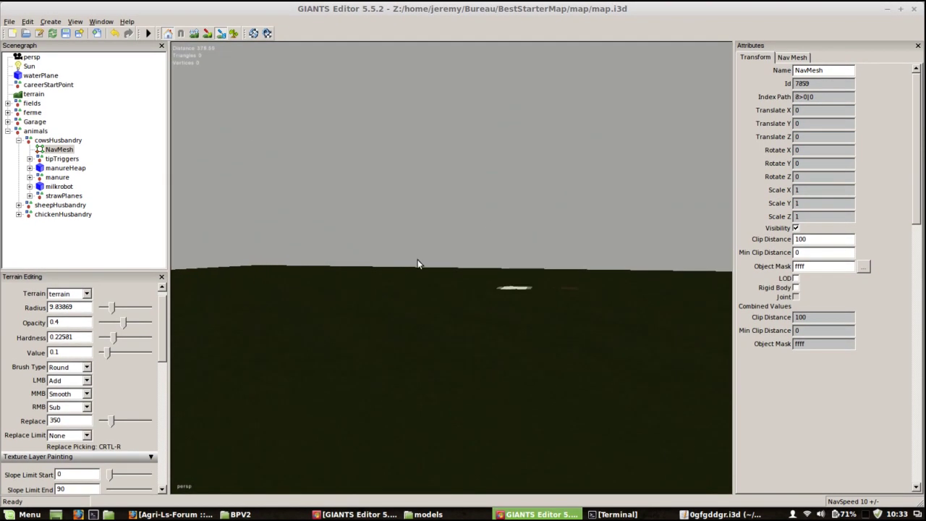
alt+drag(418, 259, 482, 251)
alt+right_drag(482, 250, 562, 248)
alt+drag(562, 248, 495, 188)
mouse_move(495, 189)
alt+right_down()
mouse_move(458, 217)
mouse_move(783, 107)
mouse_move(517, 218)
mouse_move(507, 189)
alt+right_up()
middle_drag(507, 194, 403, 350)
Recreate the cowsHusbandry NavMesh again with shape build mask bit 0 and culling info layer channel 0
scroll(403, 351, down, 2)
click(60, 149)
click(51, 21)
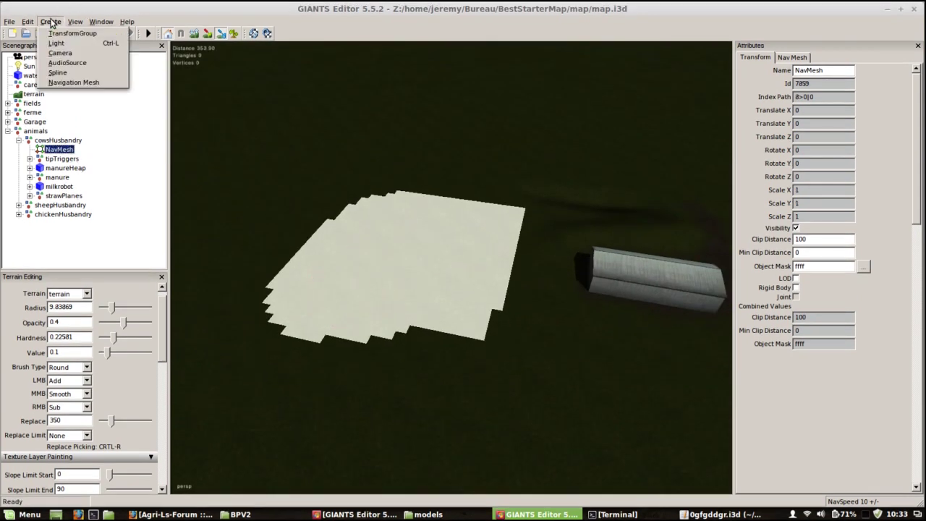
click(73, 83)
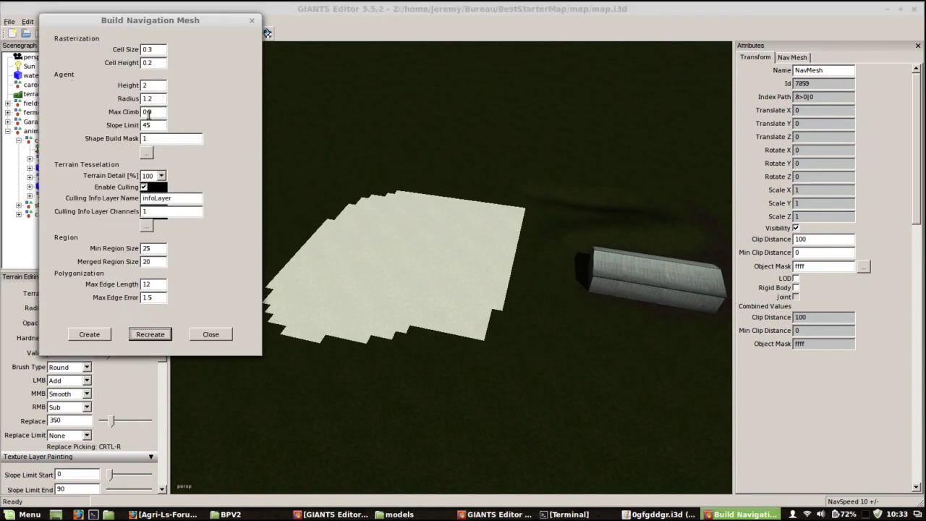
click(147, 153)
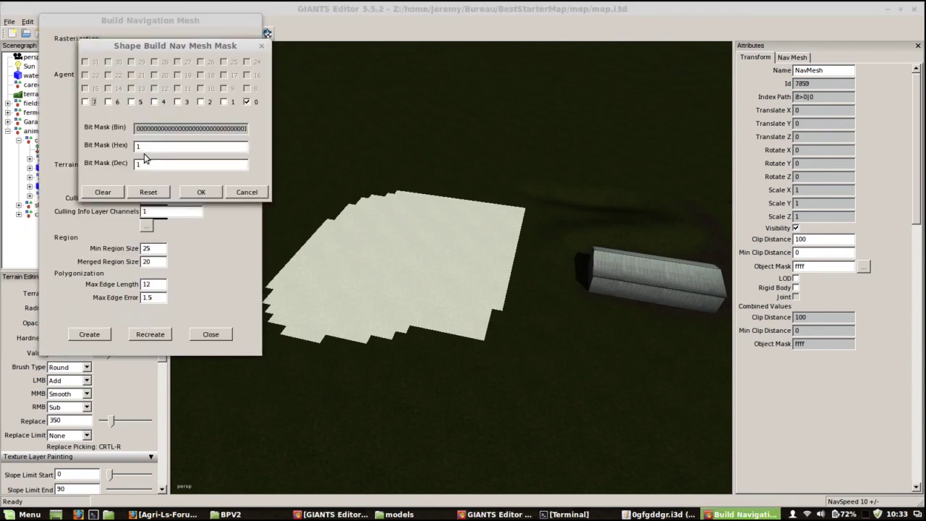
click(209, 193)
click(147, 226)
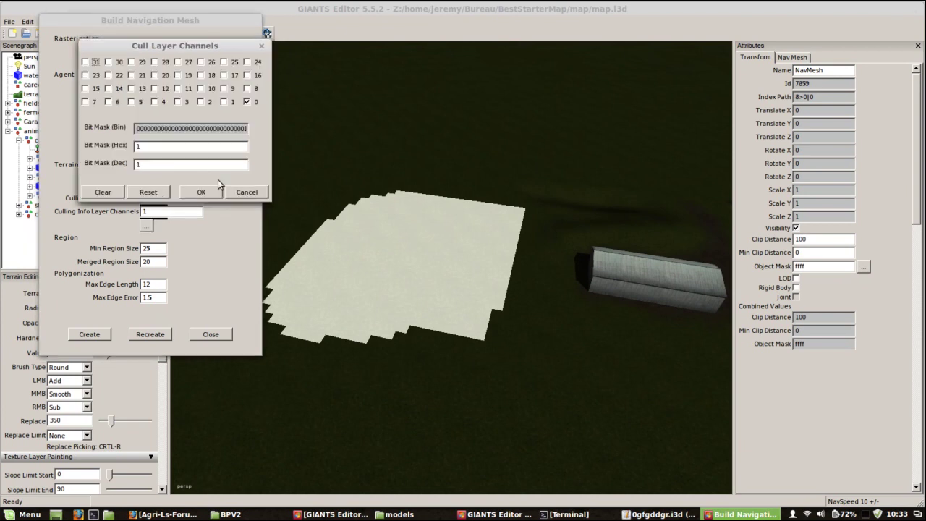
click(208, 193)
click(157, 336)
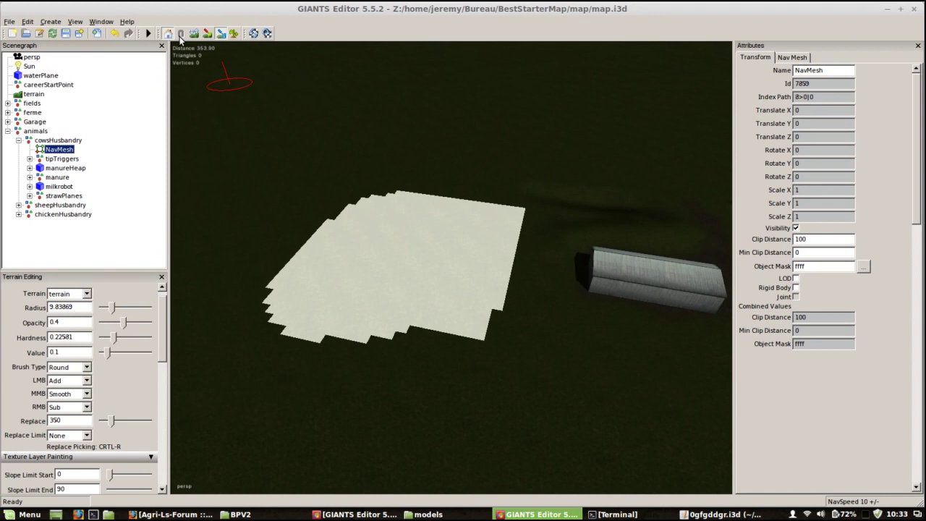
Select the NavMesh inside sheepHusbandry and toggle info channel 1 of infoLayer for painting
click(18, 139)
click(18, 149)
click(39, 158)
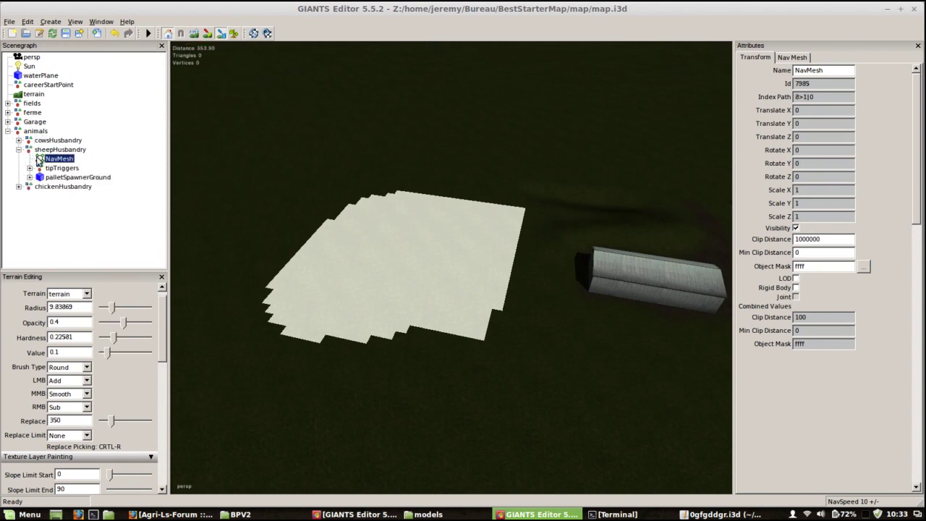
drag(162, 323, 159, 444)
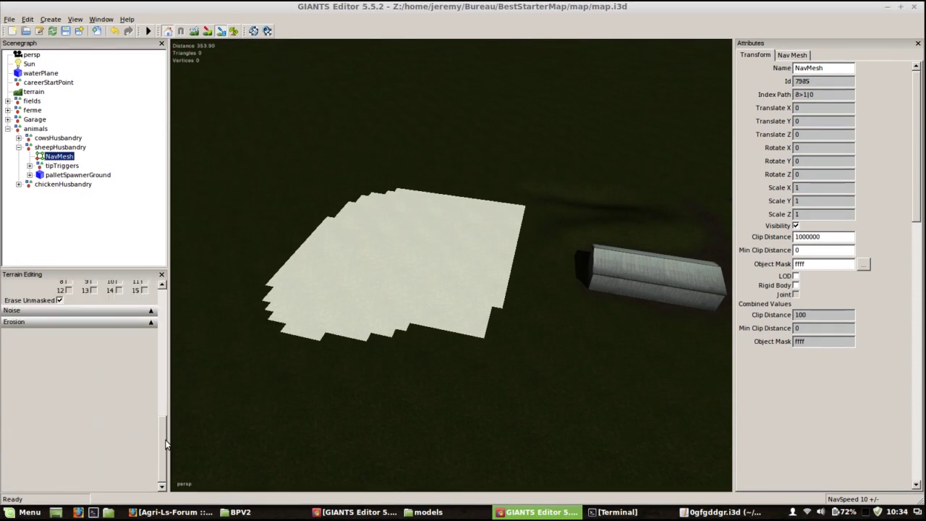
scroll(166, 401, up, 5)
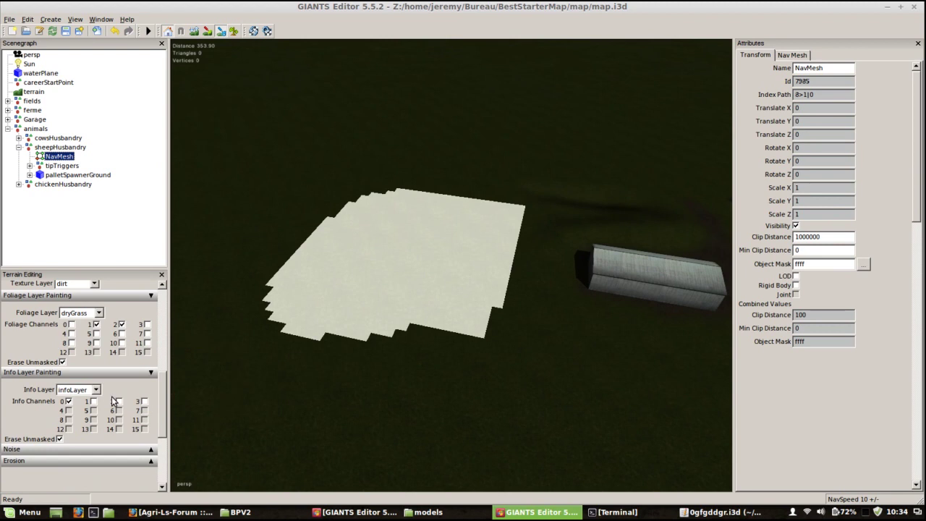
click(94, 401)
scroll(163, 386, up, 5)
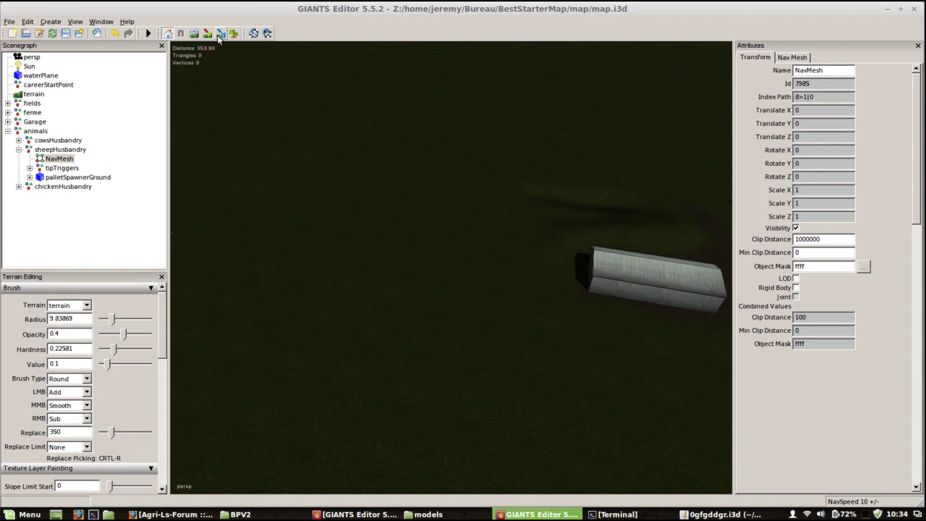
Examine the ground around the shed, field and ridges from several angles
alt+drag(347, 349, 337, 376)
alt+right_drag(337, 376, 673, 217)
alt+drag(433, 295, 415, 316)
right_drag(415, 323, 544, 230)
right_drag(593, 267, 400, 160)
click(490, 375)
alt+drag(489, 376, 562, 292)
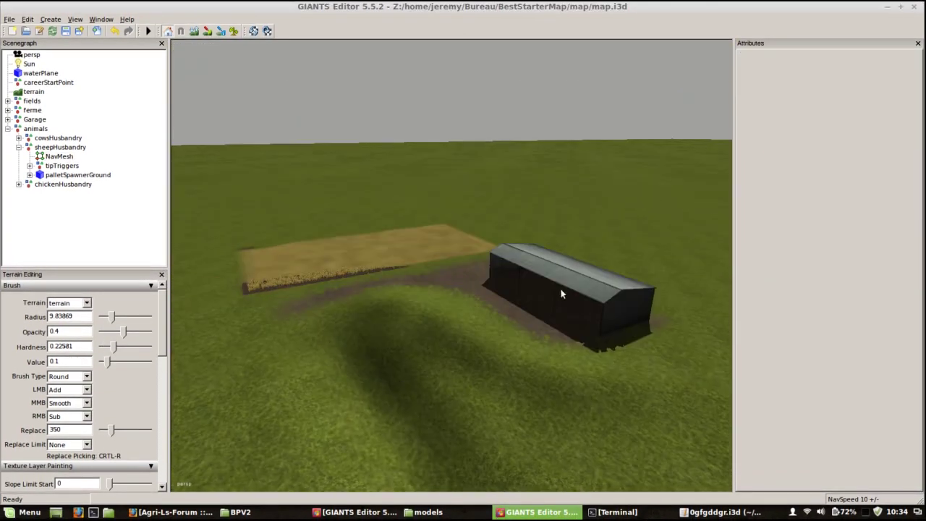
alt+right_drag(562, 293, 494, 348)
alt+drag(494, 348, 559, 293)
right_drag(556, 291, 482, 310)
right_click(483, 308)
right_drag(475, 227, 463, 414)
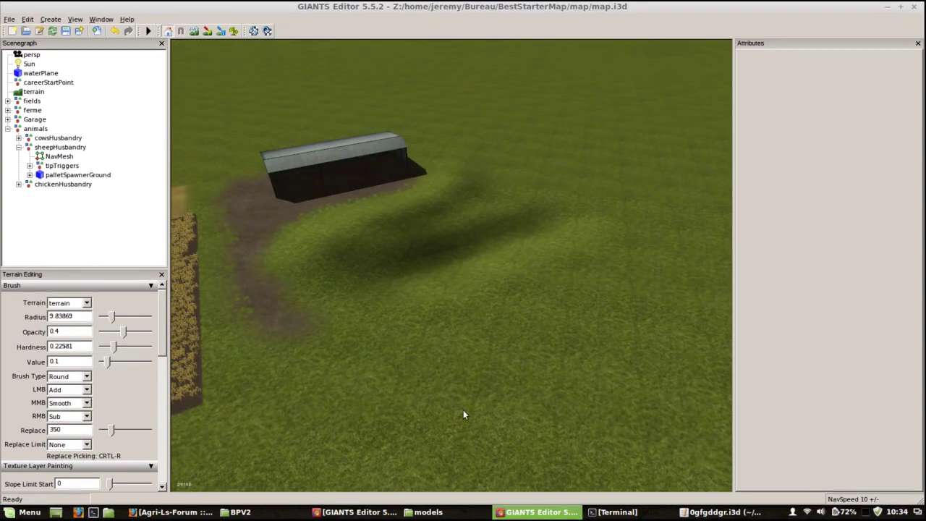
Switch to the BPV2 scene and select the silagePlane inside the bunker silo next to the barn
click(358, 511)
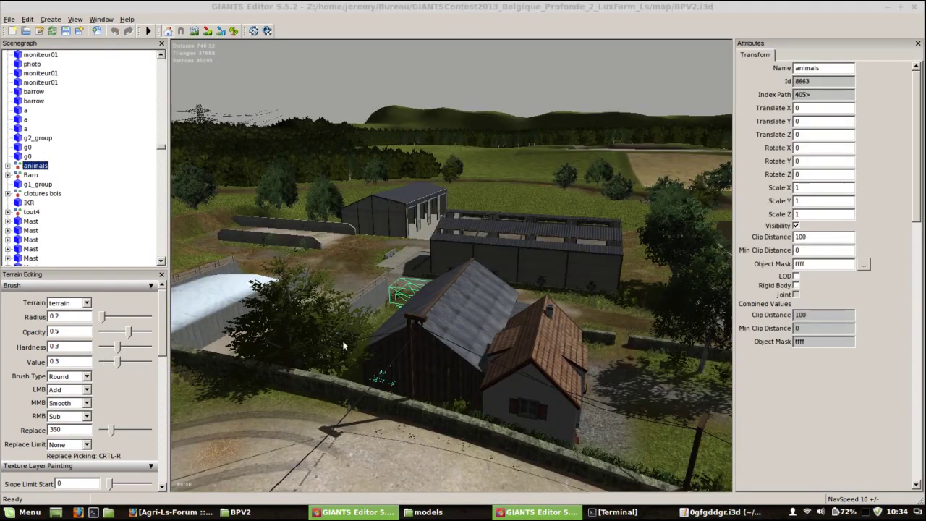
mouse_move(459, 341)
right_down()
mouse_move(438, 331)
mouse_move(437, 345)
mouse_move(637, 210)
right_up()
mouse_move(500, 311)
alt+right_down()
mouse_move(629, 210)
mouse_move(556, 298)
mouse_move(514, 314)
mouse_move(464, 405)
mouse_move(333, 463)
alt+right_up()
alt+drag(418, 348, 225, 210)
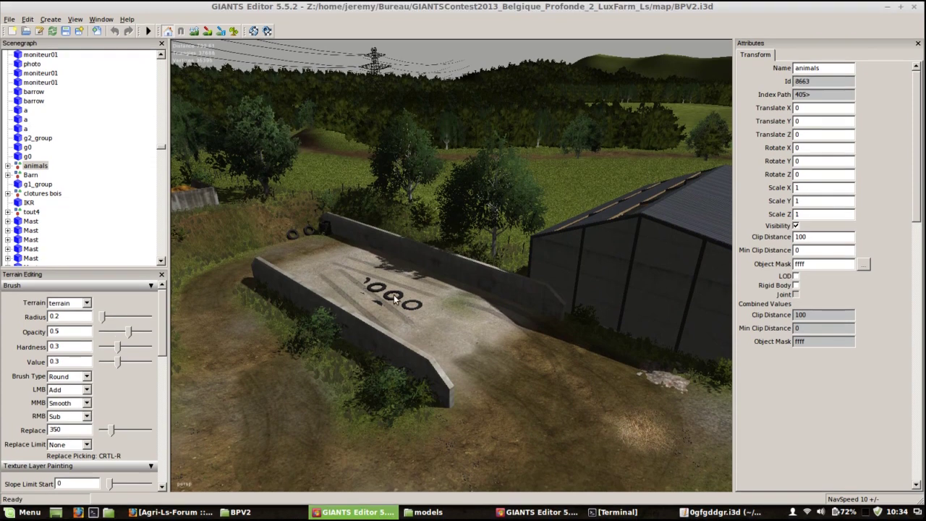
click(394, 300)
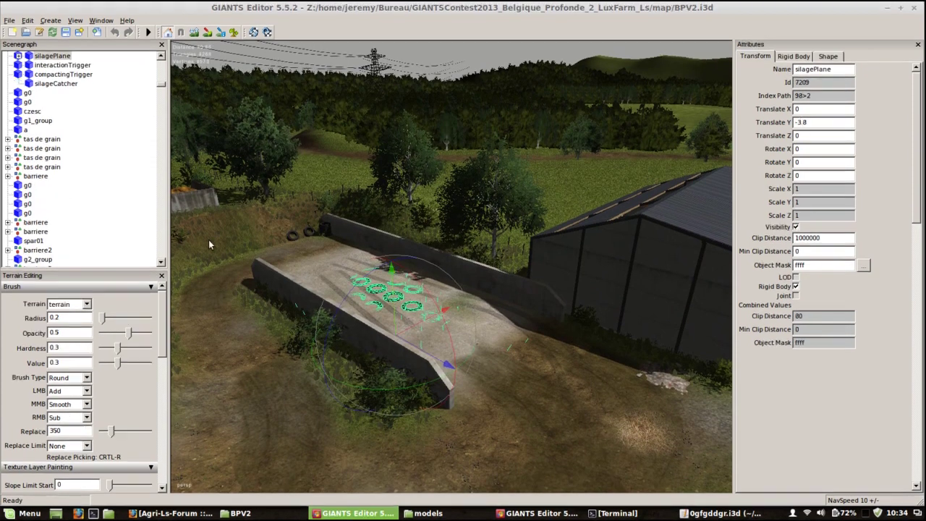
Find the silagePlane's parent group cowSilo01 in the scenegraph, select it and collapse it
scroll(162, 87, up, 3)
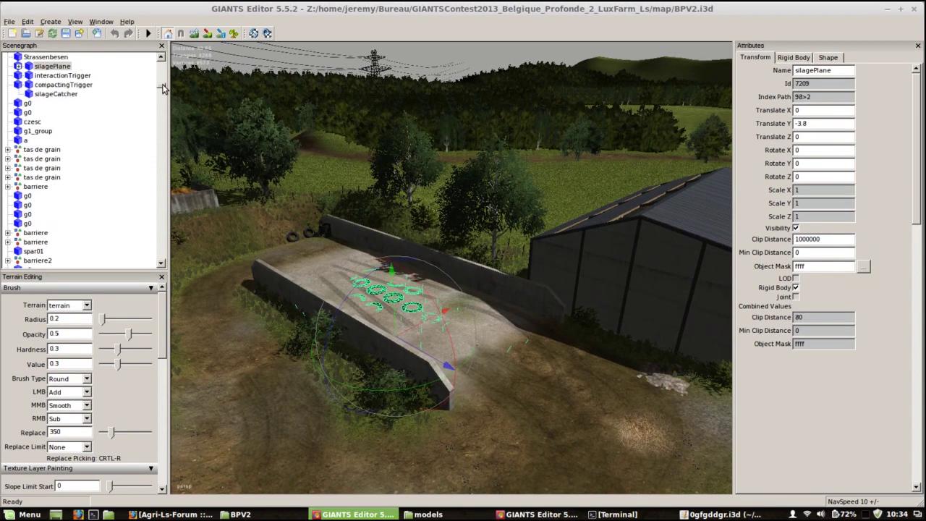
drag(66, 270, 66, 274)
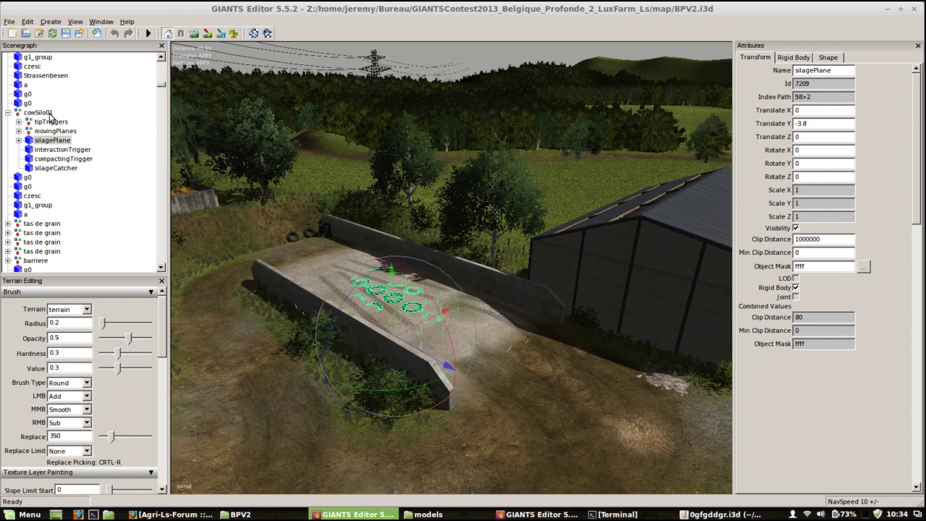
click(11, 114)
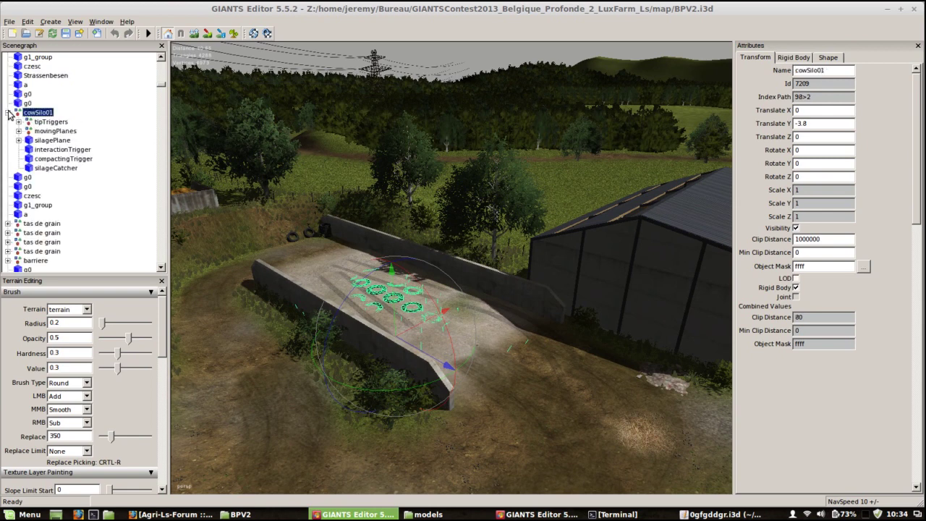
click(8, 113)
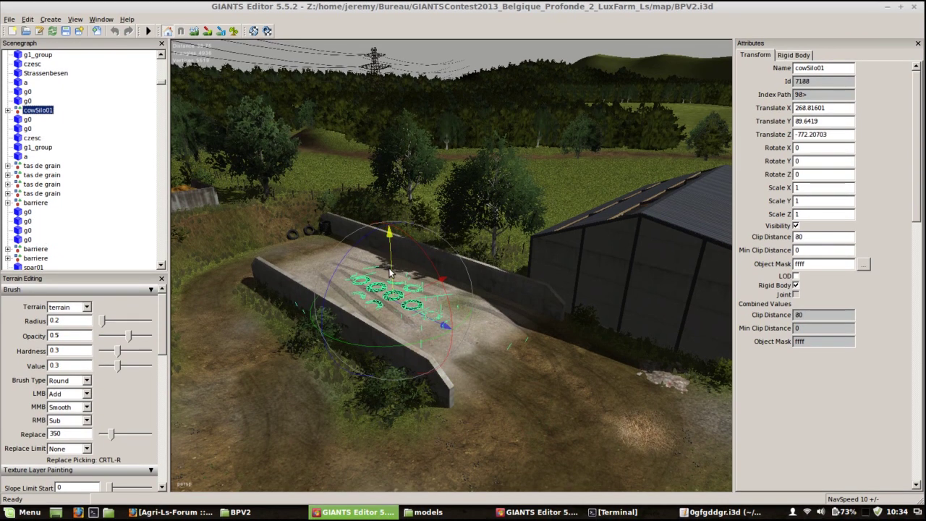
Raise cowSilo01 to a Y translation of about 92.98 and export the selection over 0gfgddgr.i3d in the models folder
drag(395, 275, 396, 228)
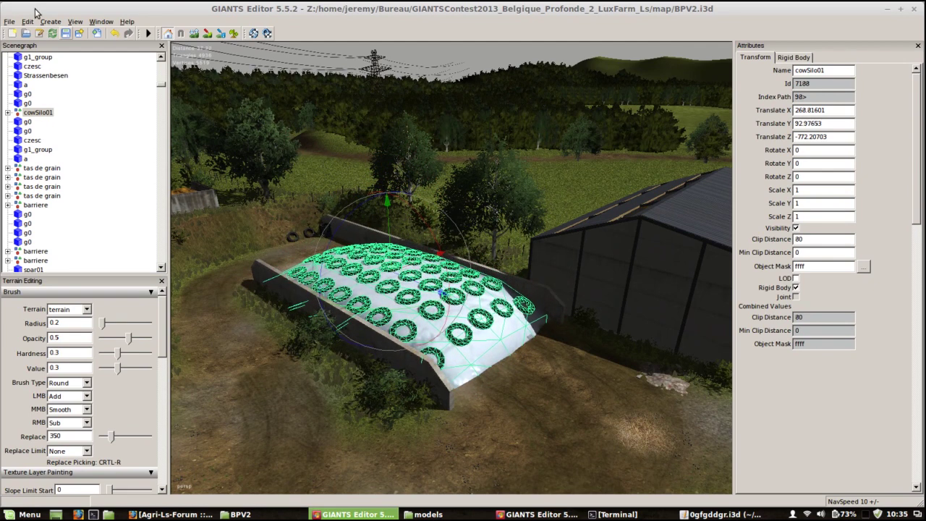
click(10, 23)
click(34, 116)
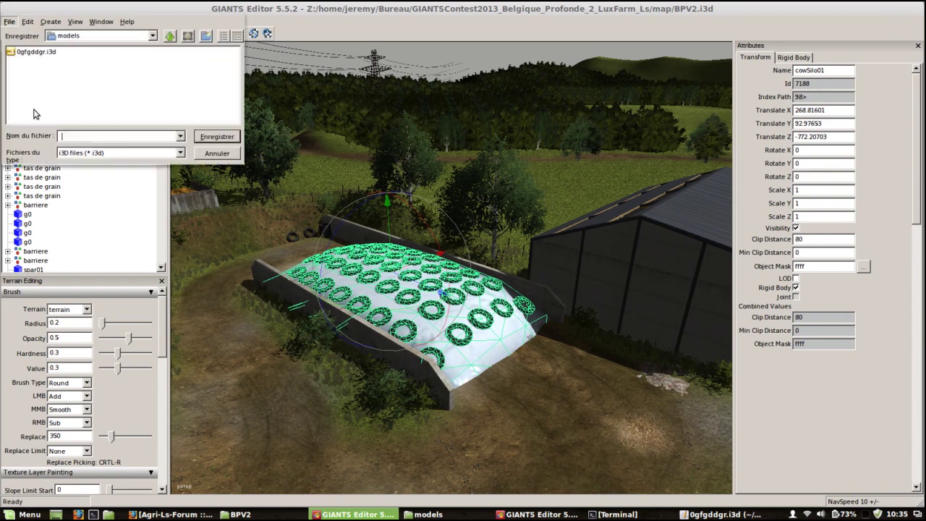
click(38, 51)
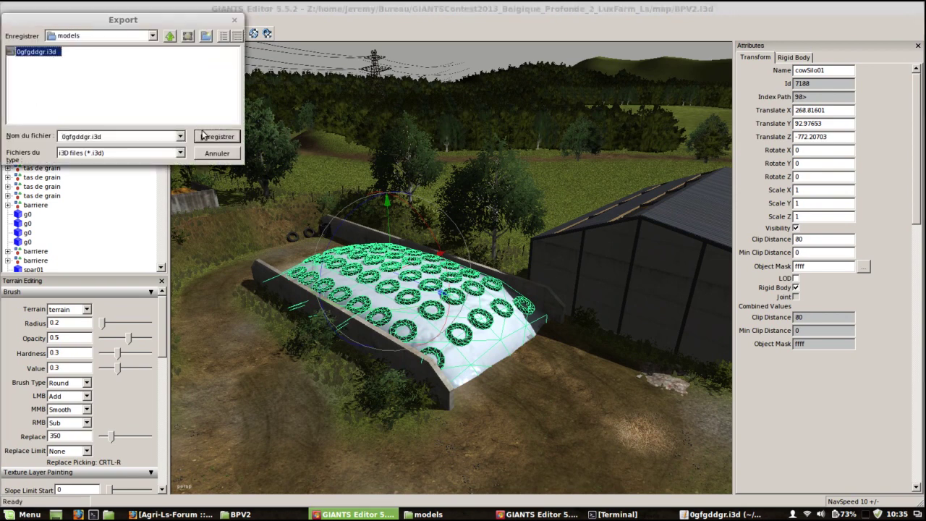
click(217, 137)
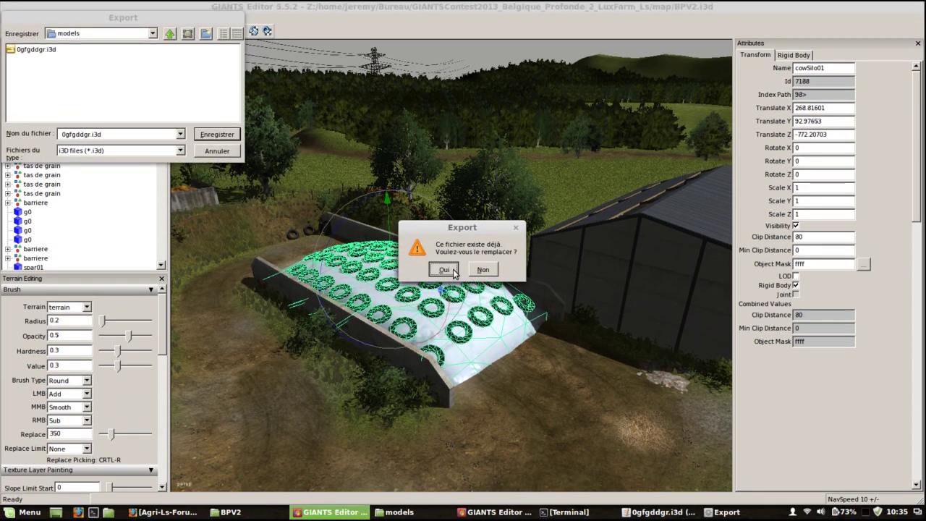
click(439, 269)
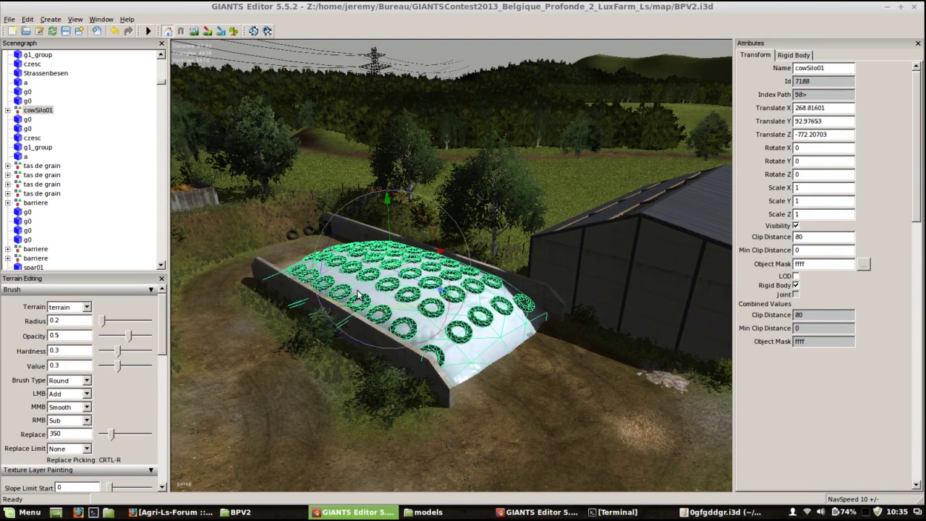
Switch to the BestStarterMap scene and import 0gfgddgr.i3d from the models folder
click(539, 511)
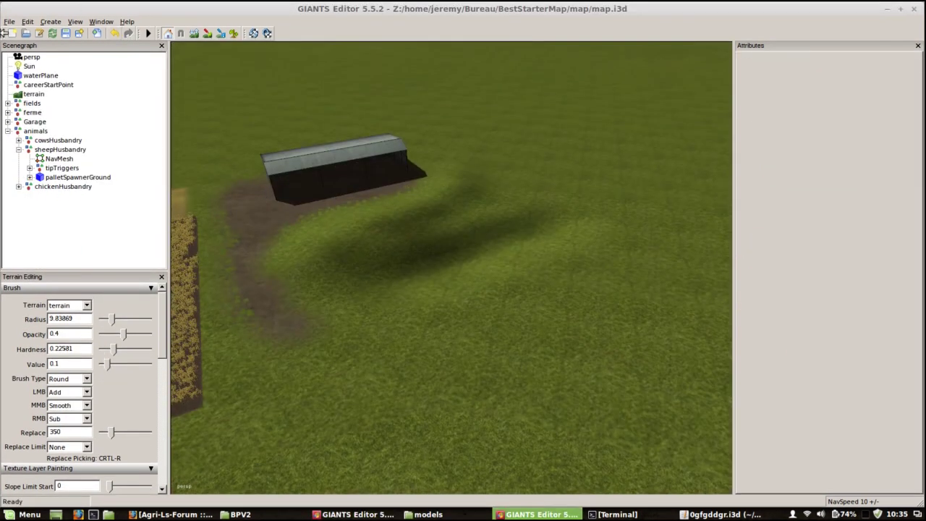
click(10, 24)
click(23, 96)
click(61, 55)
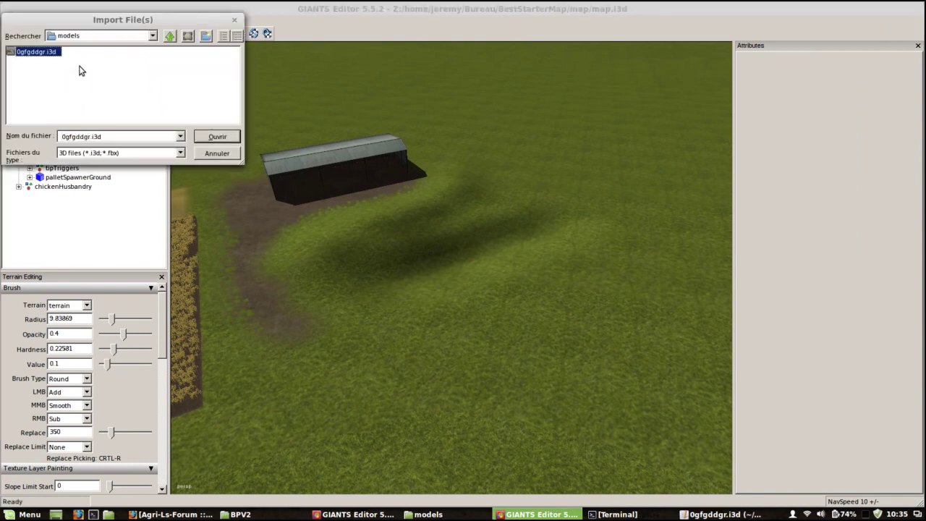
click(205, 137)
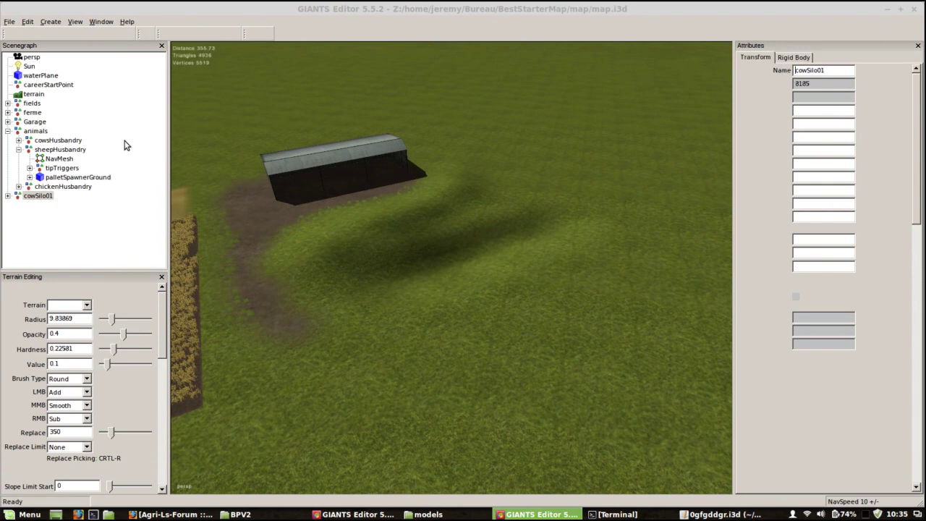
Collapse the animals group and move the imported cowSilo01 into the ferme group
click(38, 196)
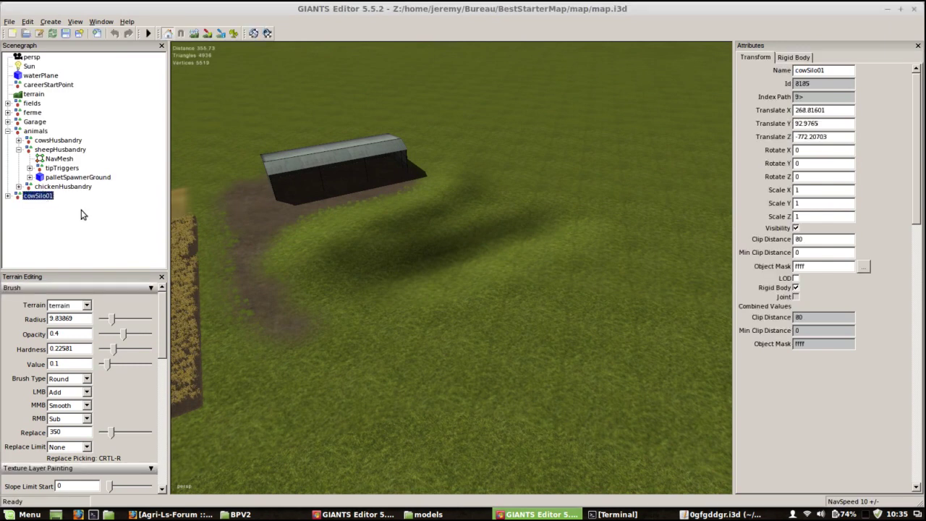
alt+drag(539, 409, 38, 143)
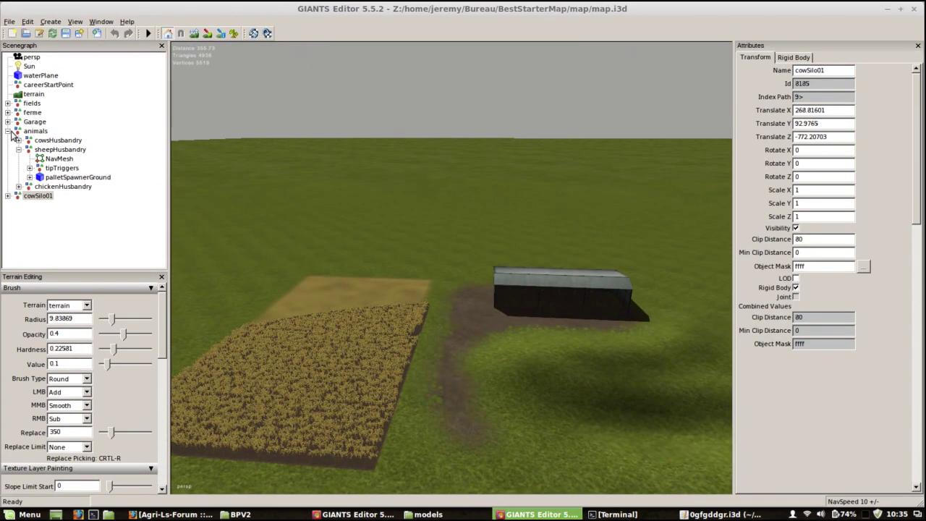
click(8, 131)
click(37, 160)
click(39, 143)
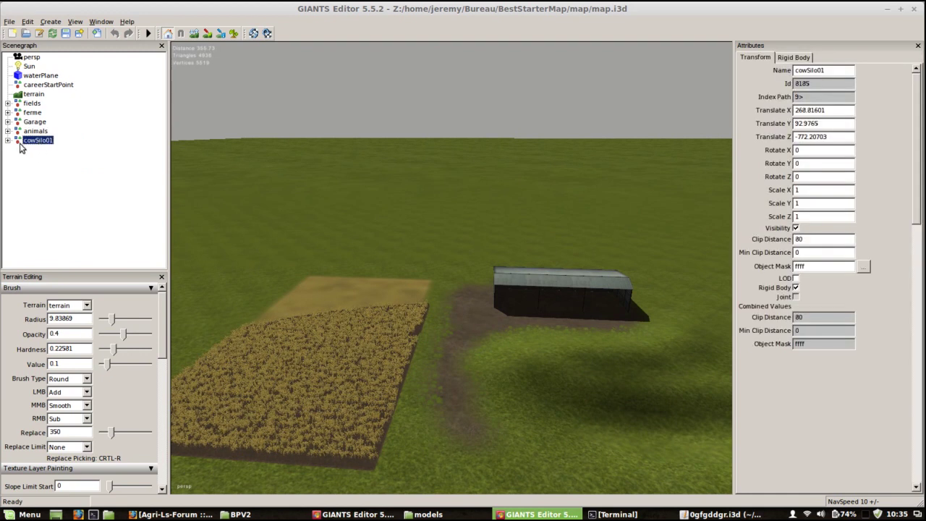
drag(21, 144, 32, 117)
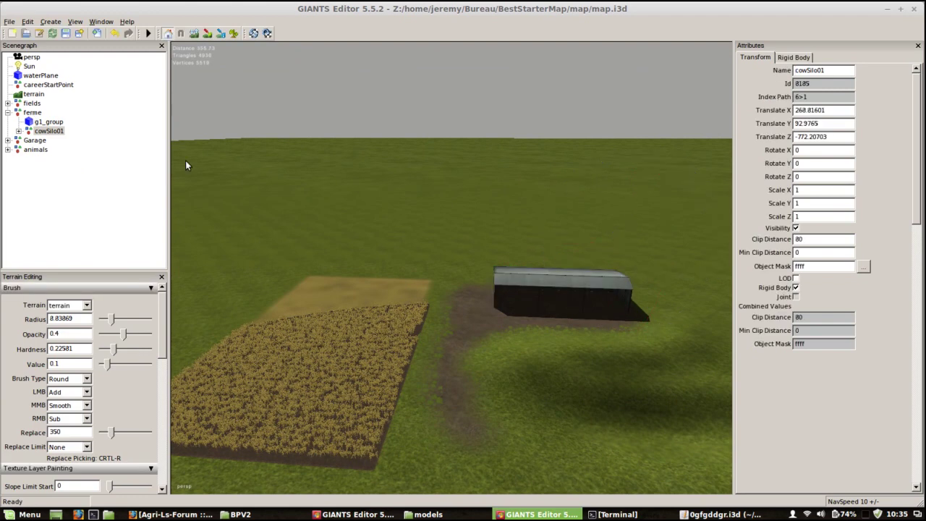
Move cowSilo01 across the map to the grass near the field and ridges, at about X 128.93 and Z -403.43
alt+drag(354, 272, 651, 275)
right_drag(407, 286, 322, 121)
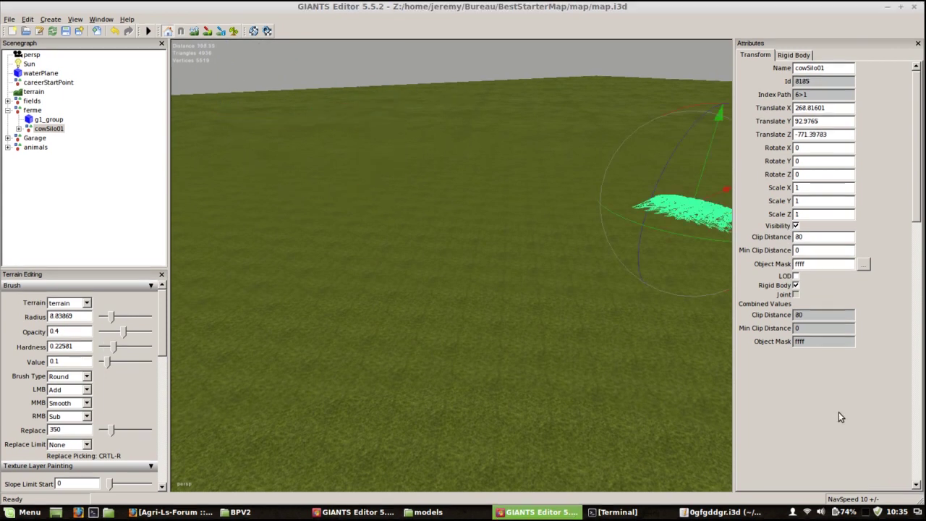
drag(235, 161, 184, 327)
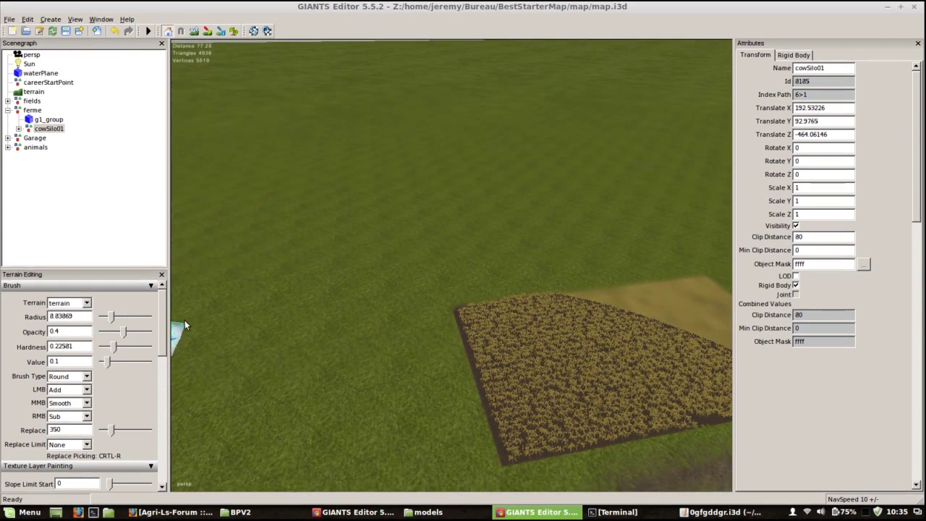
alt+drag(344, 338, 362, 332)
drag(230, 245, 594, 327)
alt+drag(446, 315, 337, 316)
drag(280, 211, 698, 509)
alt+drag(698, 510, 413, 414)
scroll(412, 414, up, 3)
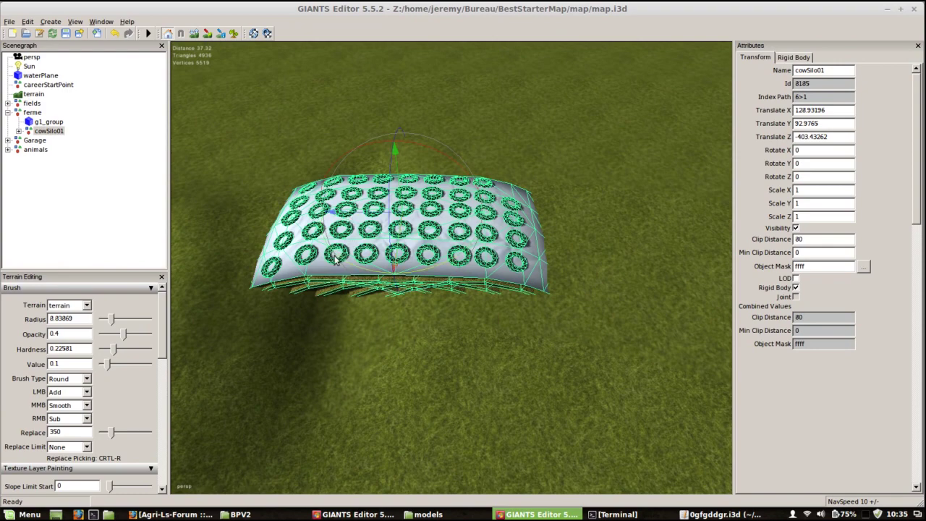
Rotate cowSilo01 about its vertical axis to a rotation of about 180, 85.87, 180 degrees
alt+drag(489, 253, 393, 215)
scroll(466, 315, up, 4)
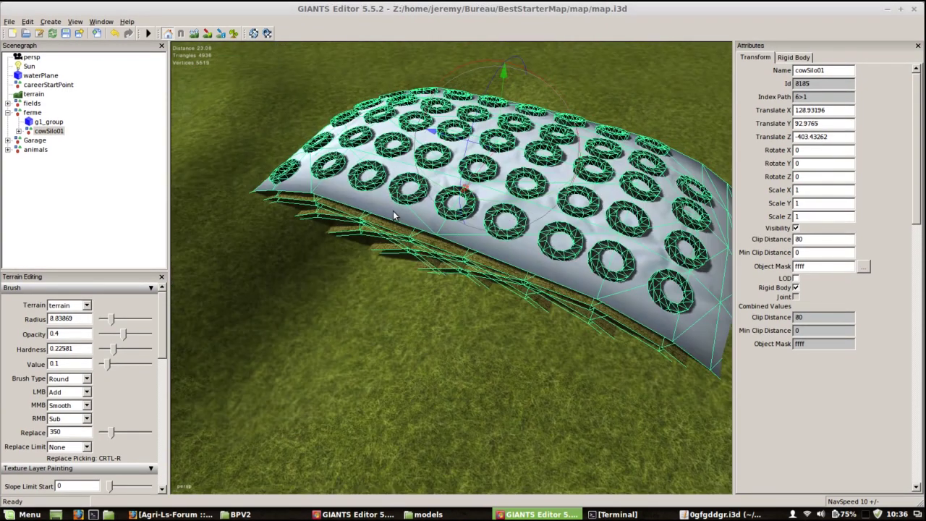
right_drag(393, 211, 415, 239)
right_drag(406, 272, 367, 259)
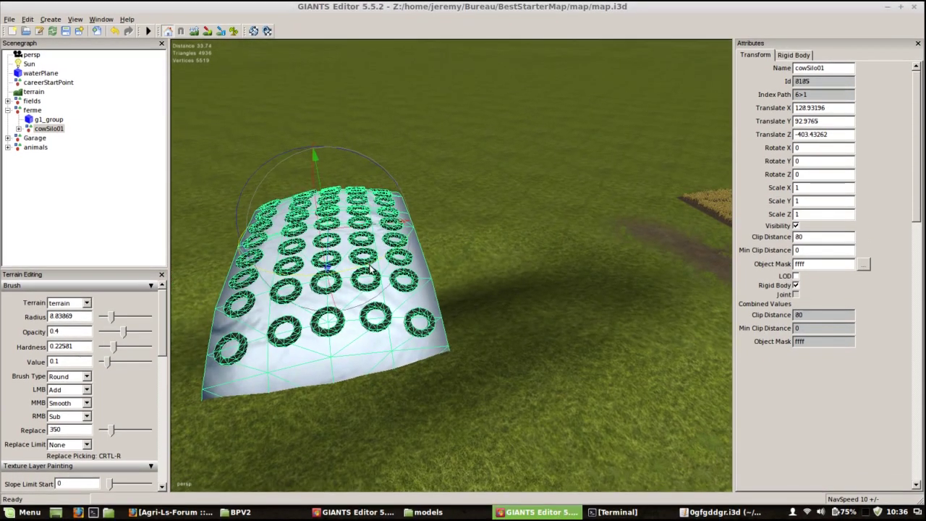
drag(368, 269, 411, 208)
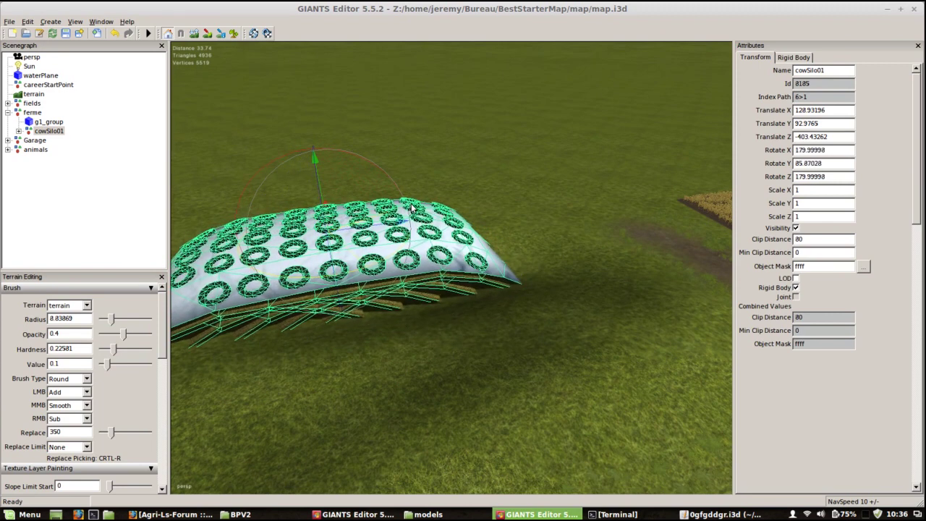
Shift cowSilo01 off the ridge onto flatter grass and raise it, to about X 127.96, Y 93.77, Z -416.92
alt+drag(431, 280, 454, 266)
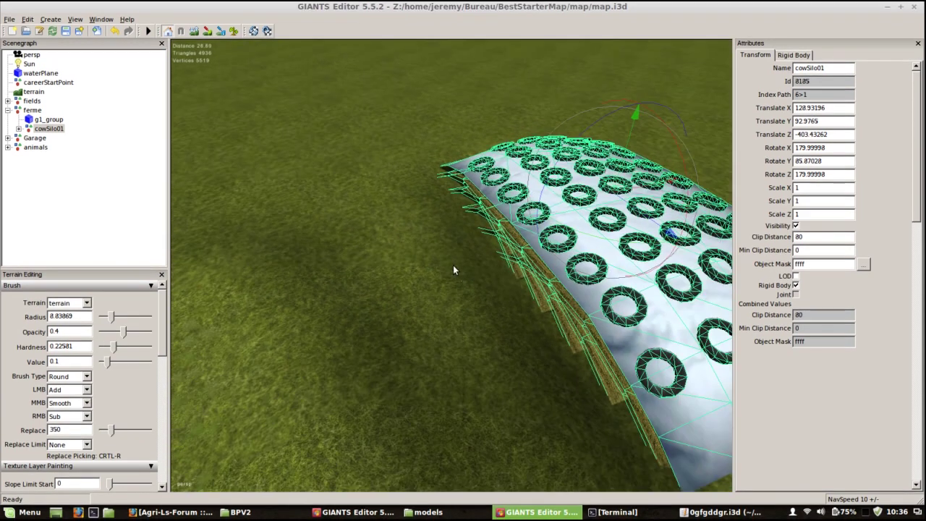
right_drag(451, 265, 524, 251)
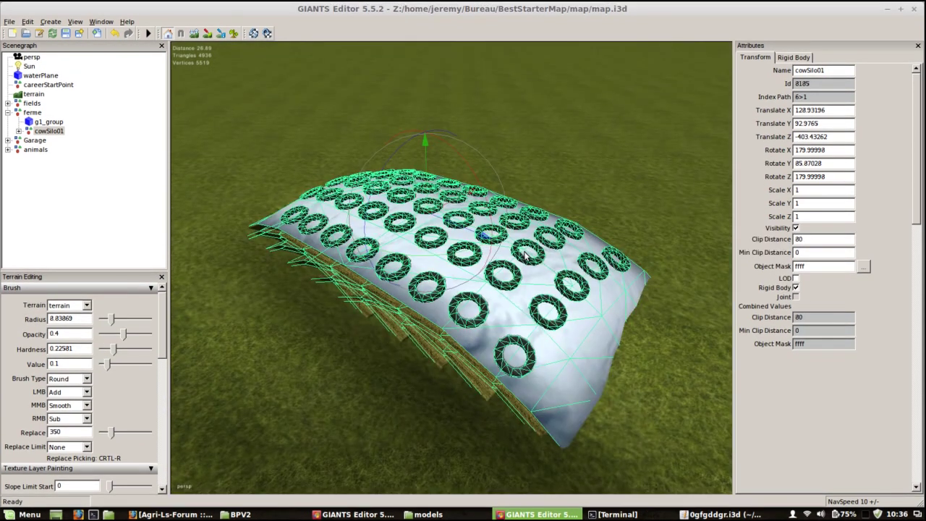
right_drag(473, 268, 507, 169)
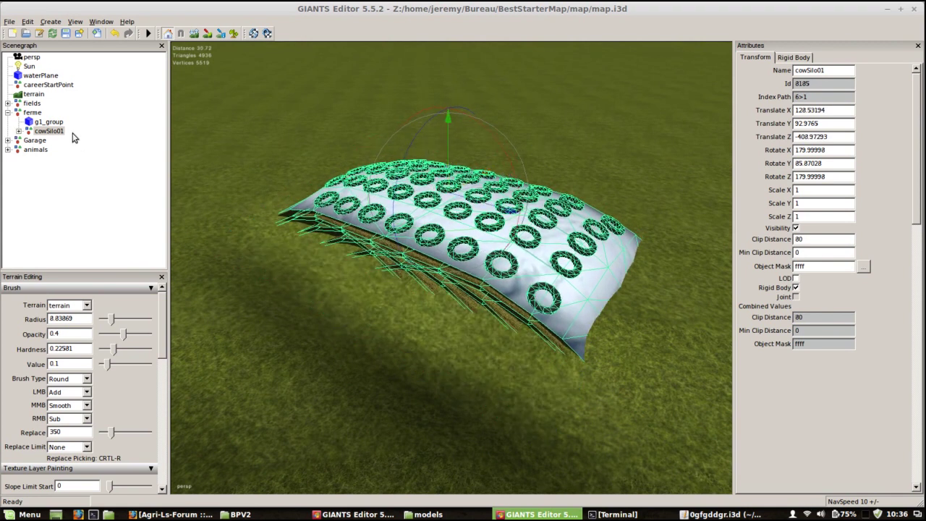
mouse_move(447, 153)
mouse_down()
mouse_move(447, 135)
mouse_move(449, 152)
mouse_up()
drag(482, 179, 344, 124)
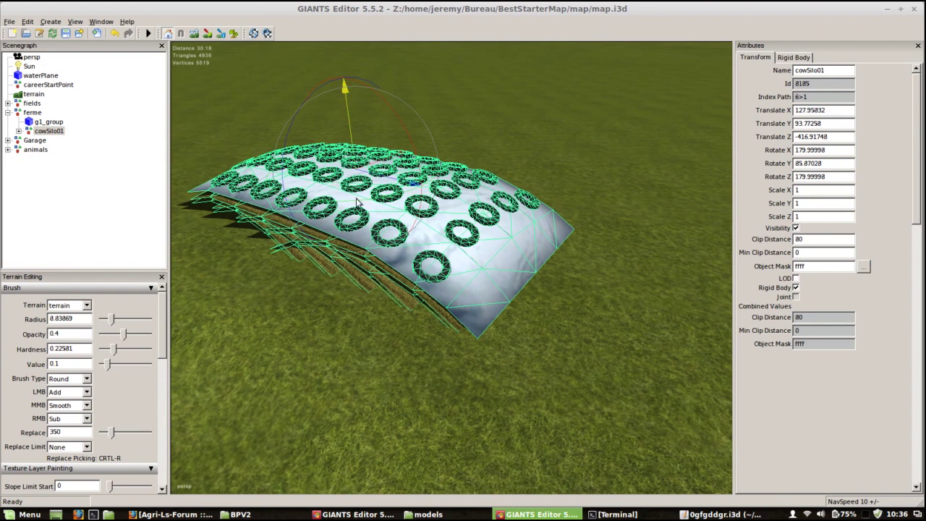
alt+drag(358, 217, 384, 230)
Switch to the BPV2 scene, select the bunker silo's near side wall g0 and export it over 0gfgddgr.i3d
click(363, 514)
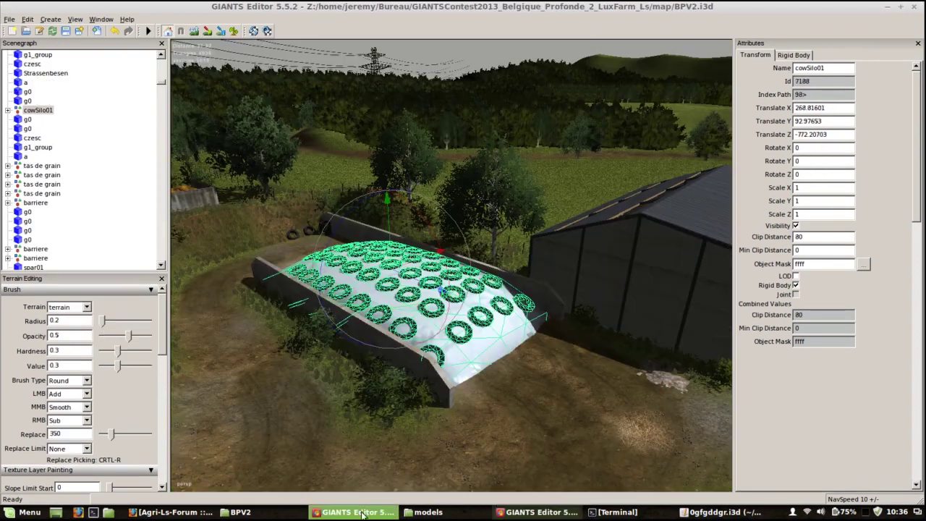
click(286, 278)
click(10, 18)
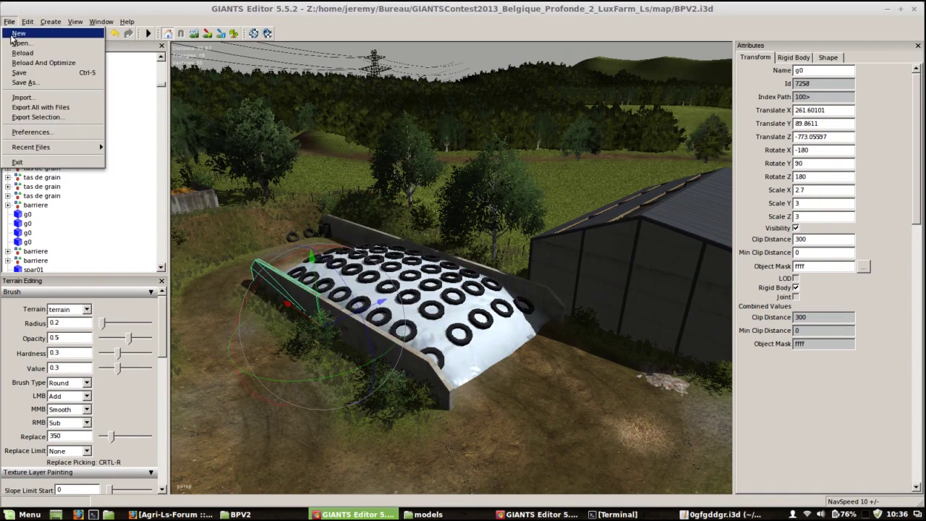
click(29, 117)
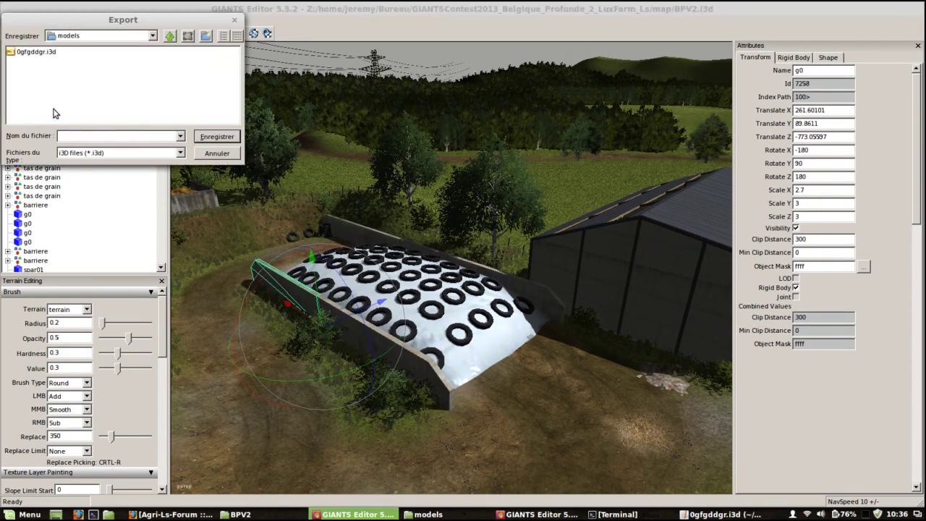
click(37, 52)
click(211, 136)
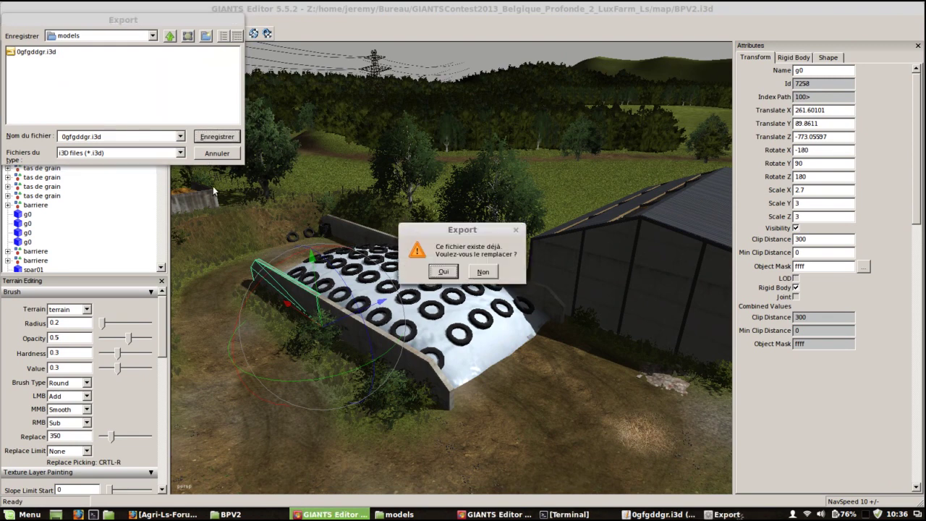
click(443, 272)
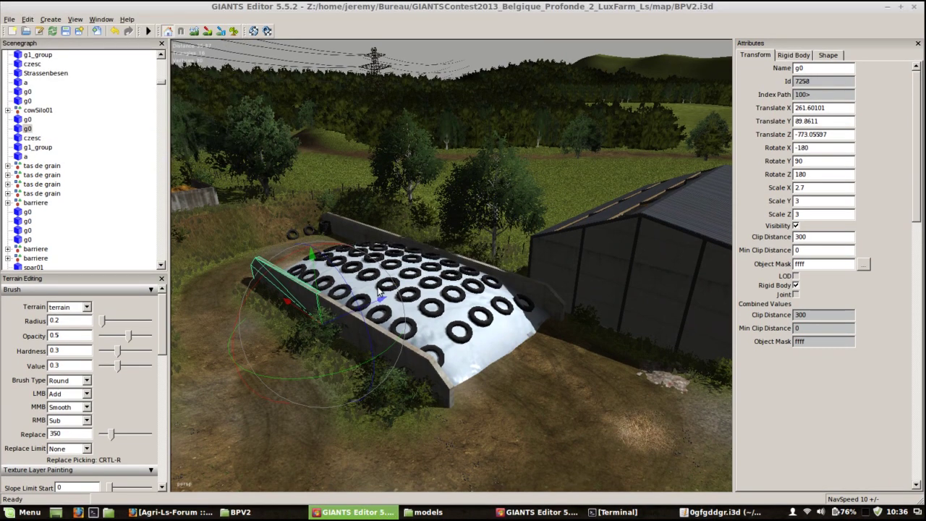
Return to the BestStarterMap scene and import the side wall from 0gfgddgr.i3d
click(550, 512)
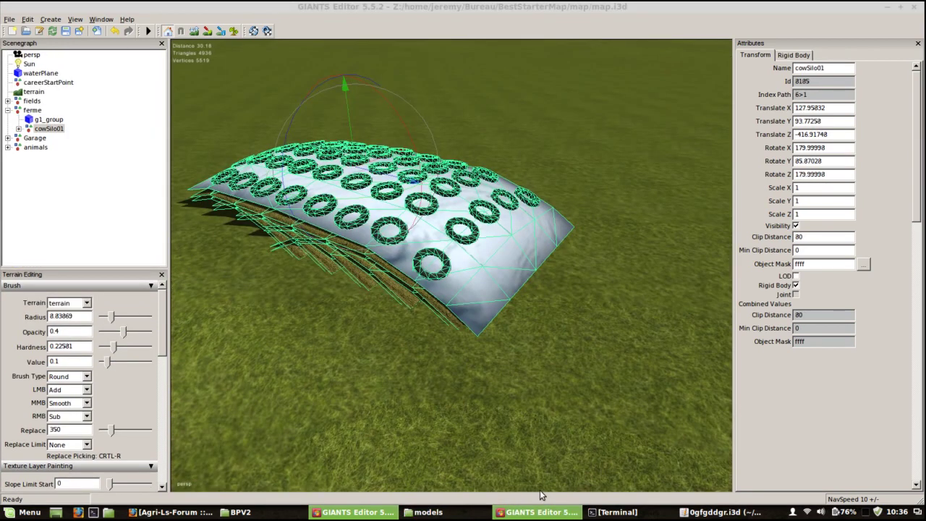
click(9, 19)
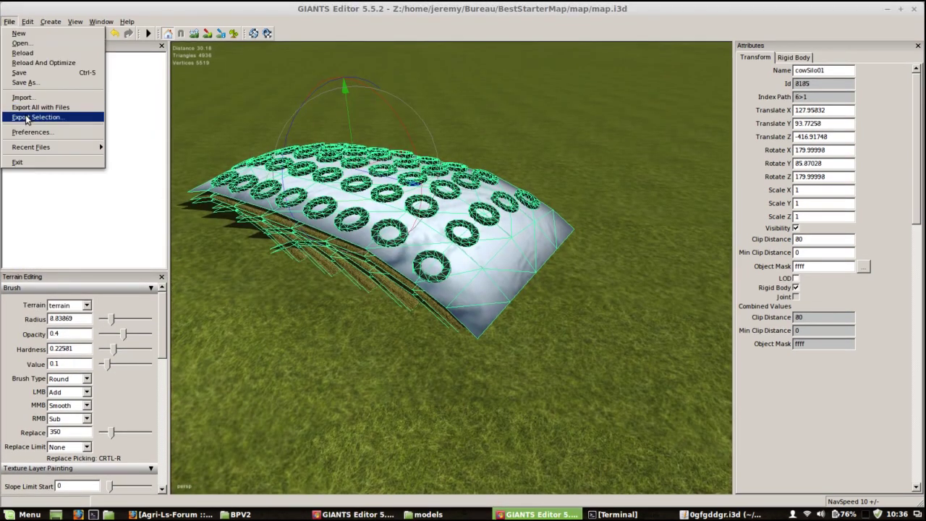
click(23, 97)
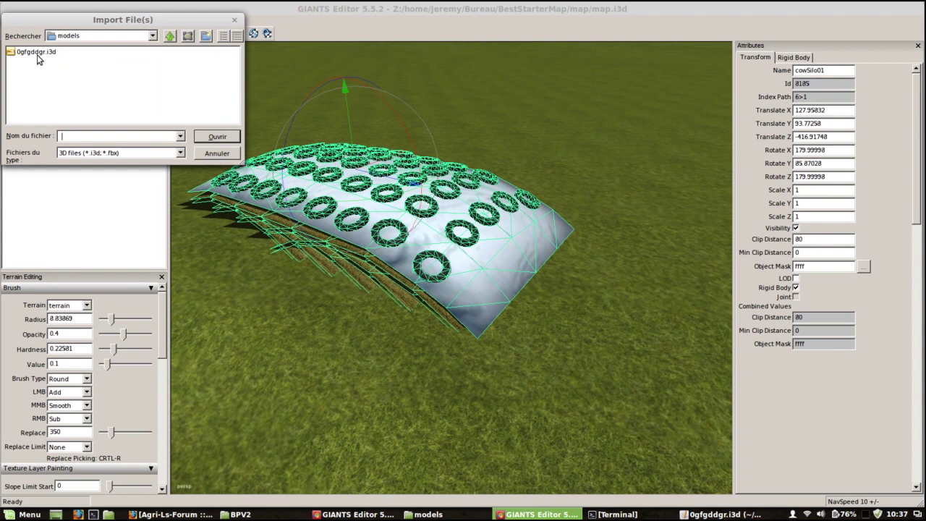
click(38, 58)
click(218, 136)
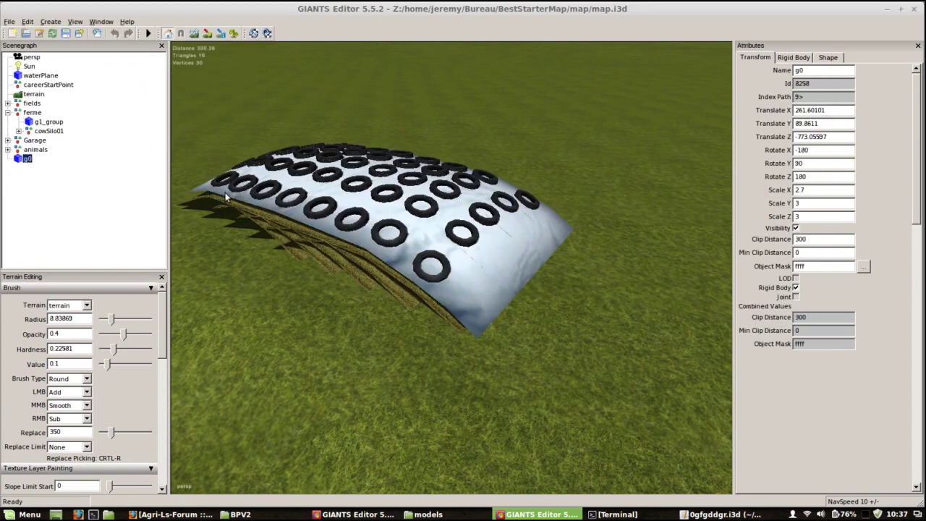
Move the imported side wall g0 into the ferme group
key(ctrl+x)
click(26, 115)
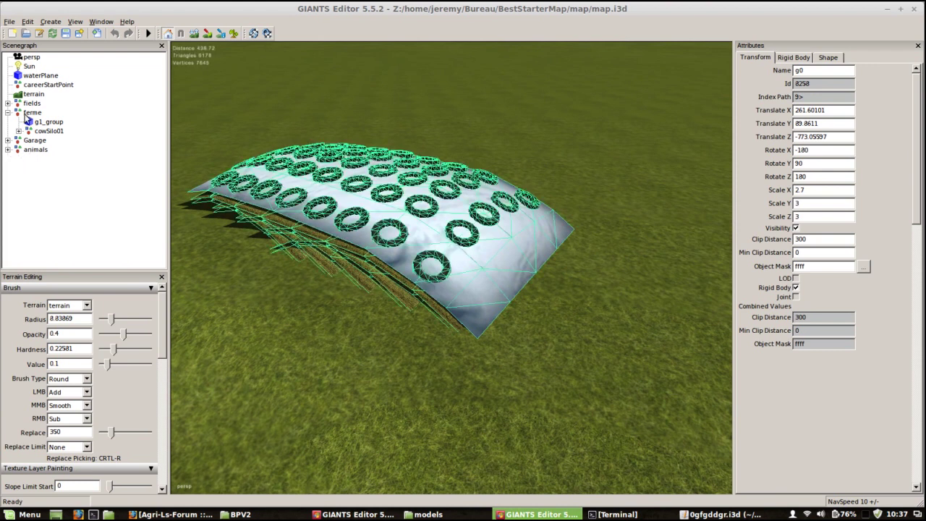
click(28, 114)
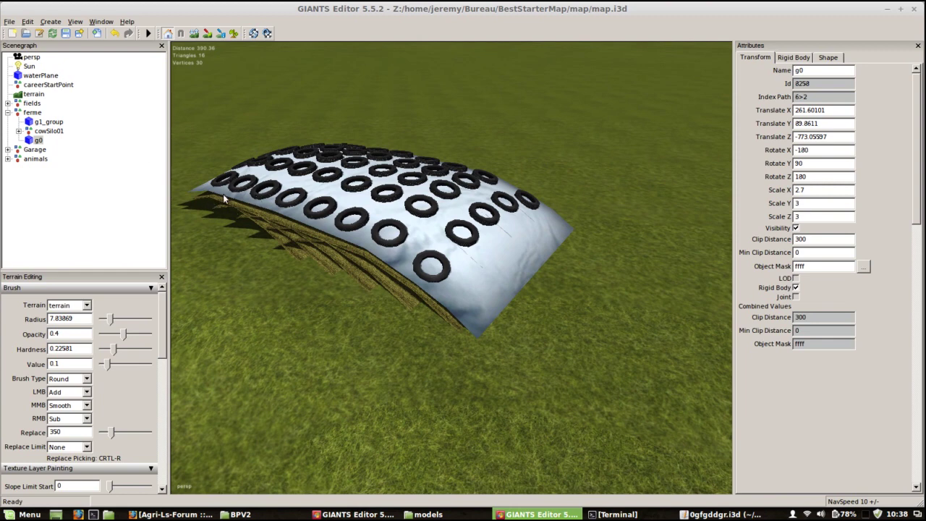
Move side wall g0 alongside cowSilo01 and rotate it parallel to the silo, to about X 130.31, Z -410.01, Rotate Y 3.09
alt+drag(429, 297, 446, 401)
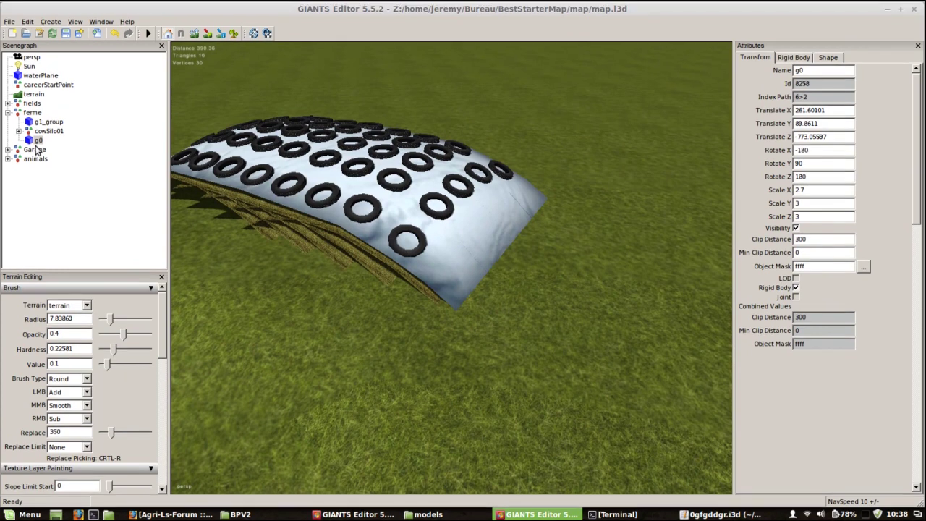
alt+drag(402, 248, 610, 397)
middle_drag(610, 403, 306, 207)
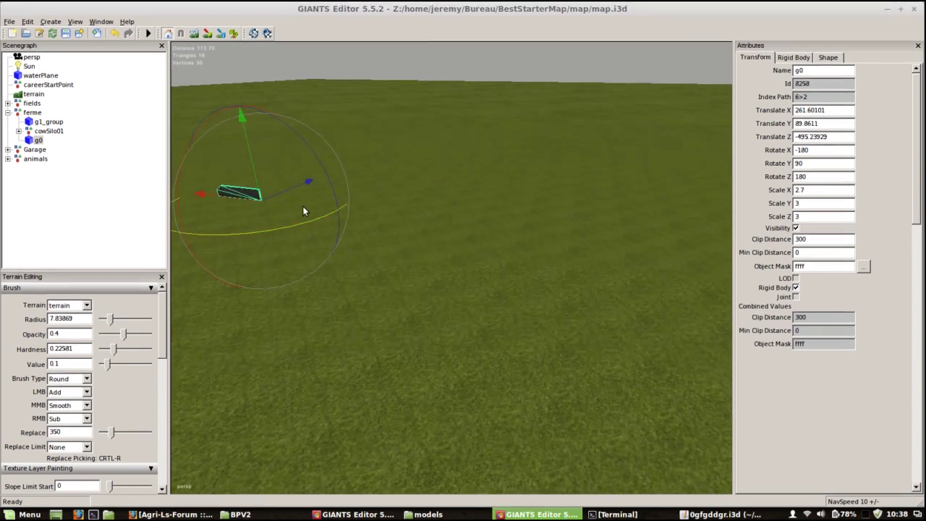
drag(306, 186, 174, 223)
drag(254, 204, 687, 398)
alt+drag(687, 399, 378, 254)
drag(431, 275, 619, 226)
scroll(543, 252, up, 5)
drag(499, 218, 530, 177)
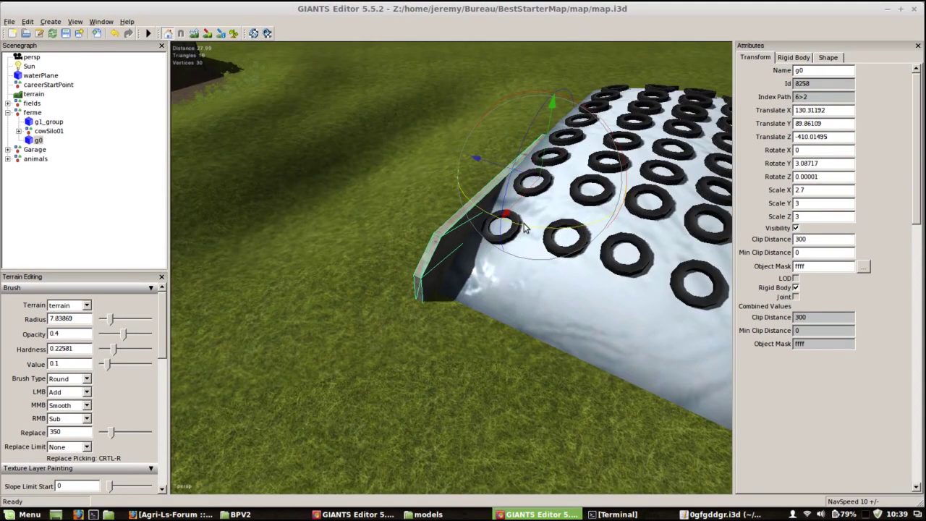
Raise side wall g0 slightly beside the silo, to about Y 89.87
scroll(480, 278, up, 5)
alt+drag(481, 278, 290, 239)
scroll(290, 238, up, 2)
drag(348, 223, 351, 217)
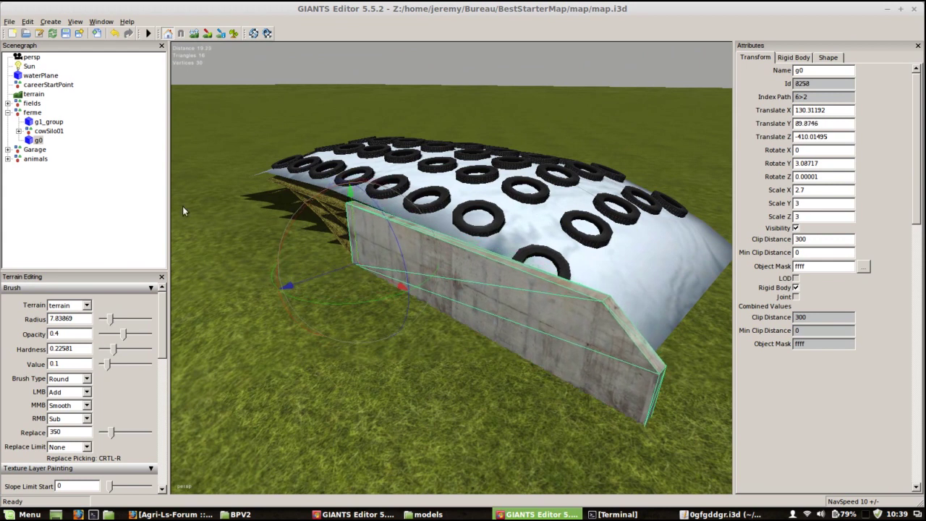
Lower cowSilo01 into the ground behind the side wall, to about Y 89.46, and deselect it
click(45, 131)
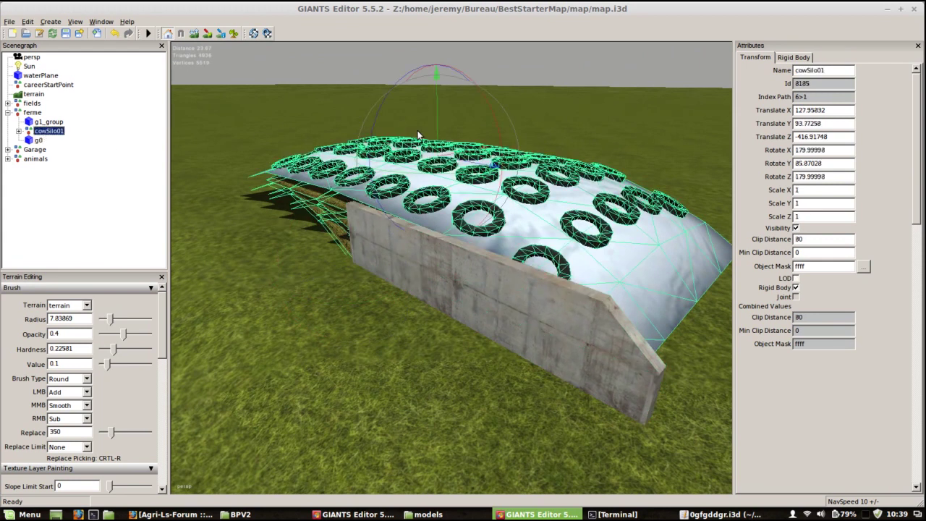
drag(436, 115, 434, 222)
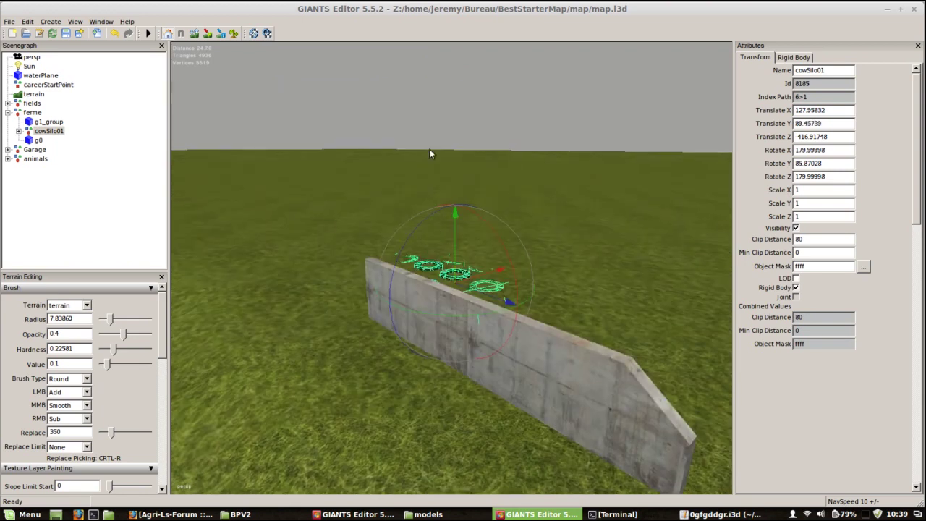
click(429, 146)
alt+drag(475, 311, 477, 325)
scroll(478, 322, up, 3)
alt+drag(471, 292, 527, 279)
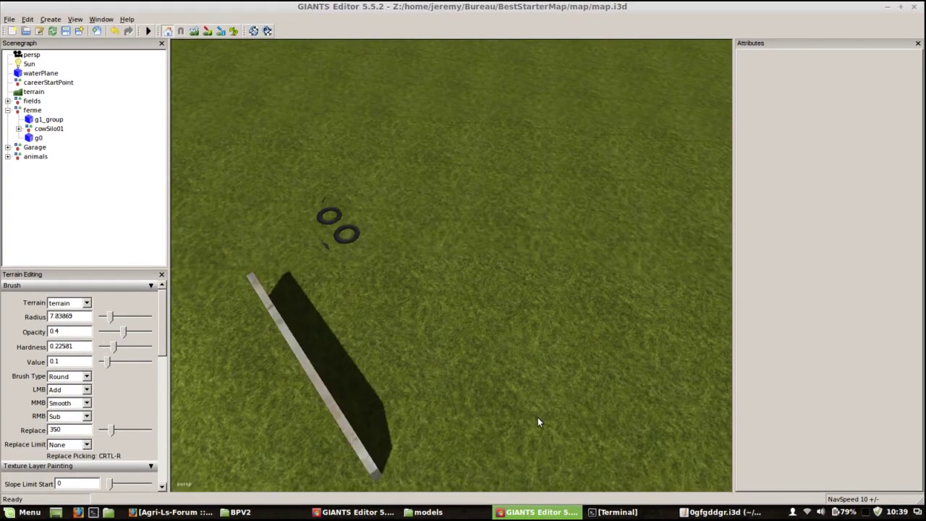
right_drag(427, 351, 413, 415)
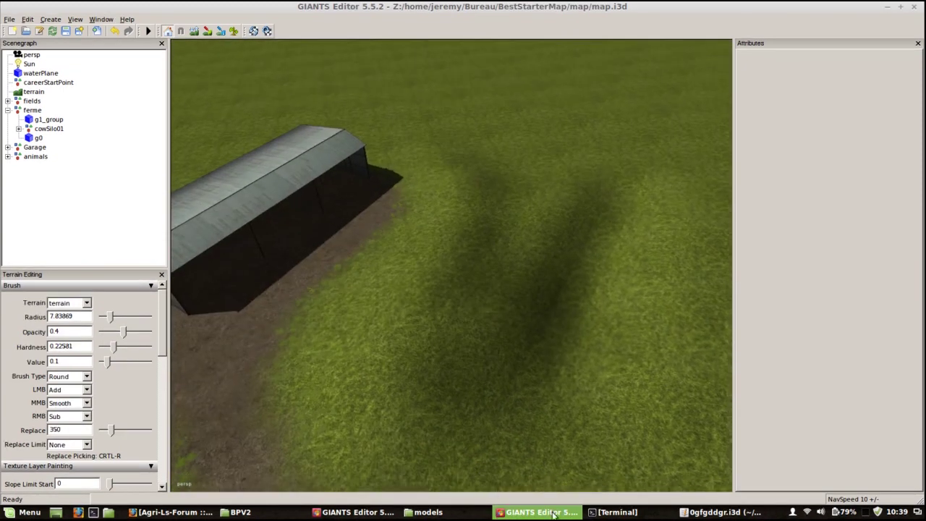
Switch to the BPV2 scene to examine the bunker silo and its surroundings, and return to the BestStarterMap scene
click(361, 511)
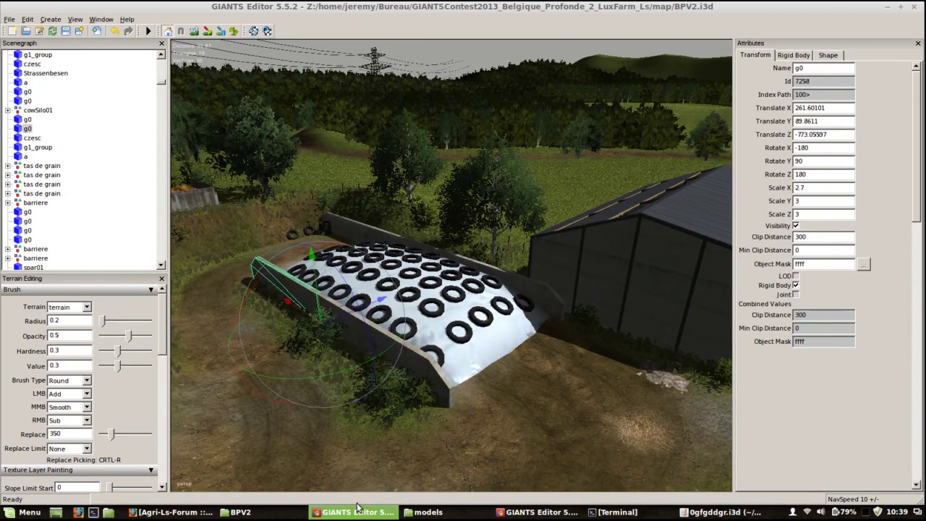
alt+drag(487, 320, 315, 295)
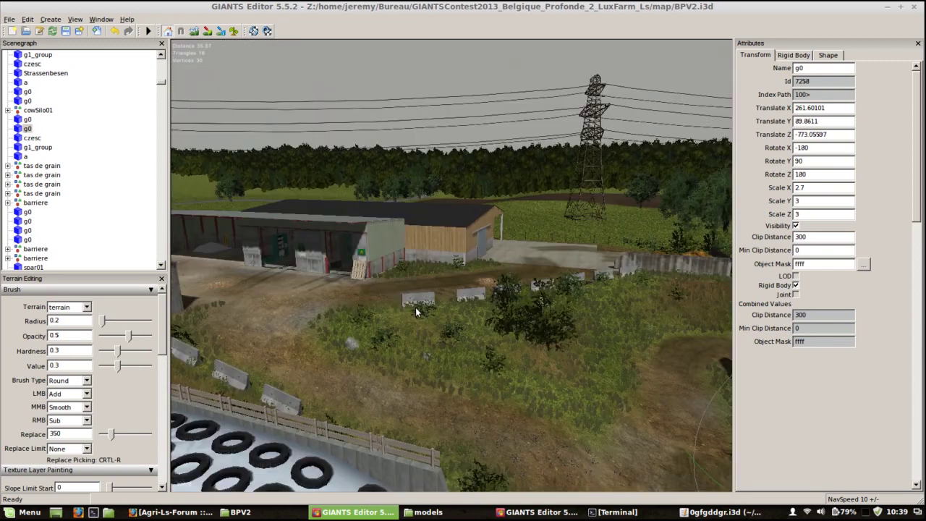
key(f)
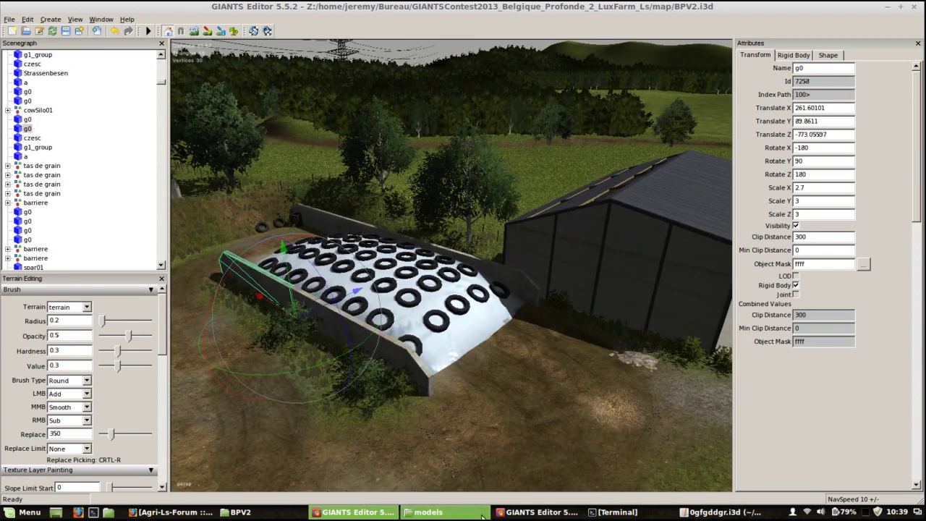
click(539, 512)
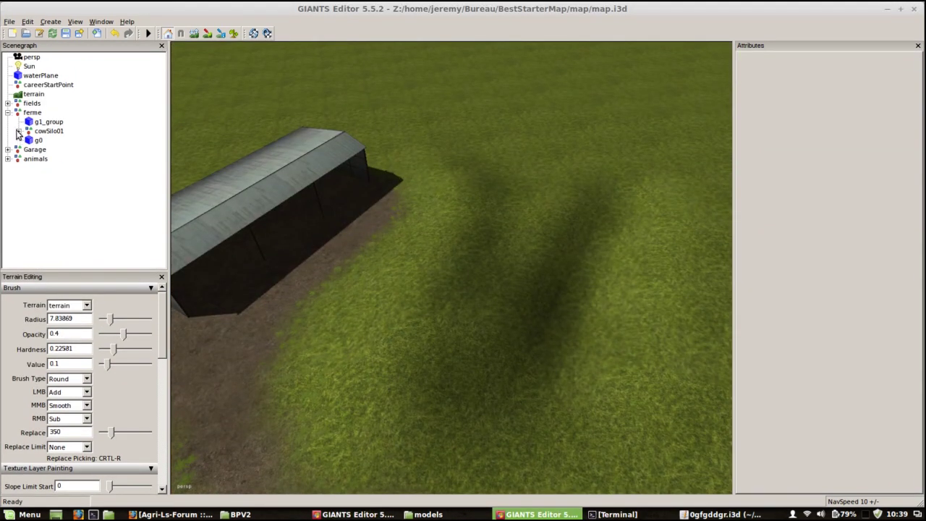
Select manureHeap under cowsHusbandry in the animals group and shift it slightly along Z, to about Z -712.38
click(7, 158)
click(18, 168)
click(18, 168)
click(65, 196)
key(f)
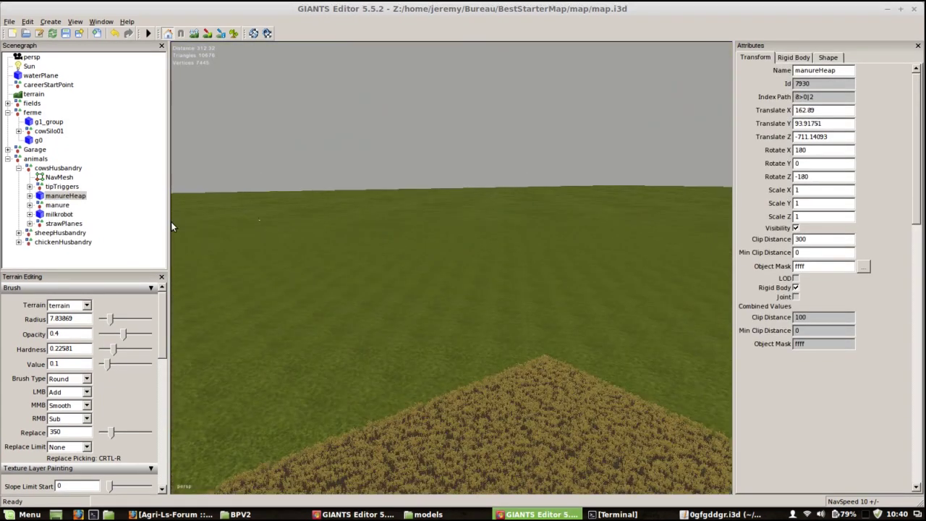
alt+drag(265, 232, 391, 258)
alt+right_drag(391, 258, 865, 125)
alt+right_drag(470, 305, 668, 98)
middle_drag(667, 98, 470, 246)
mouse_move(587, 180)
mouse_down()
mouse_move(633, 179)
mouse_move(571, 185)
mouse_move(581, 181)
mouse_up()
middle_drag(471, 240, 408, 291)
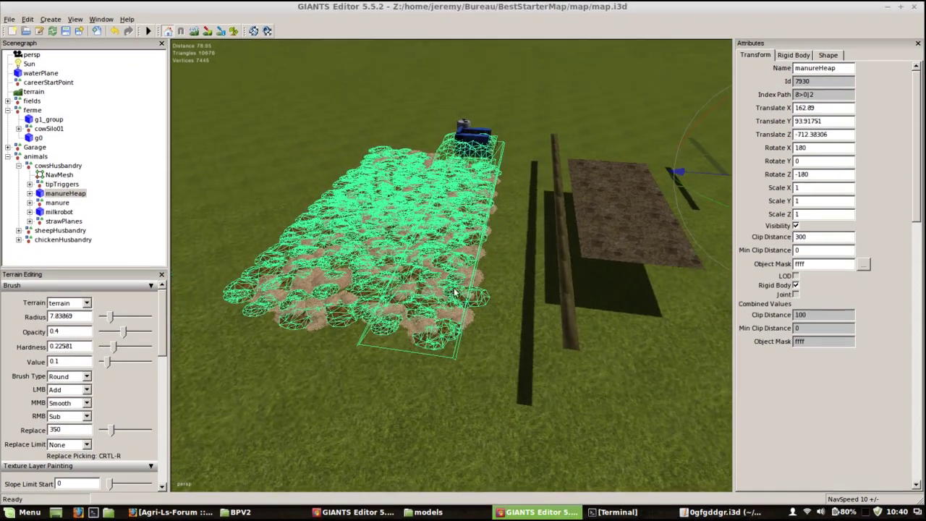
Select the cow husbandry's strawPlanes group and shift it slightly along Z to about -759.78
click(57, 205)
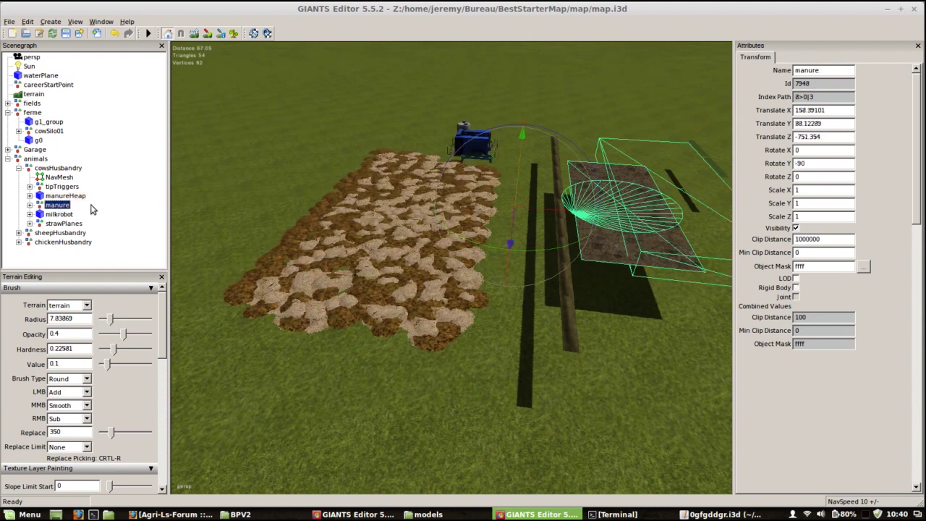
click(64, 224)
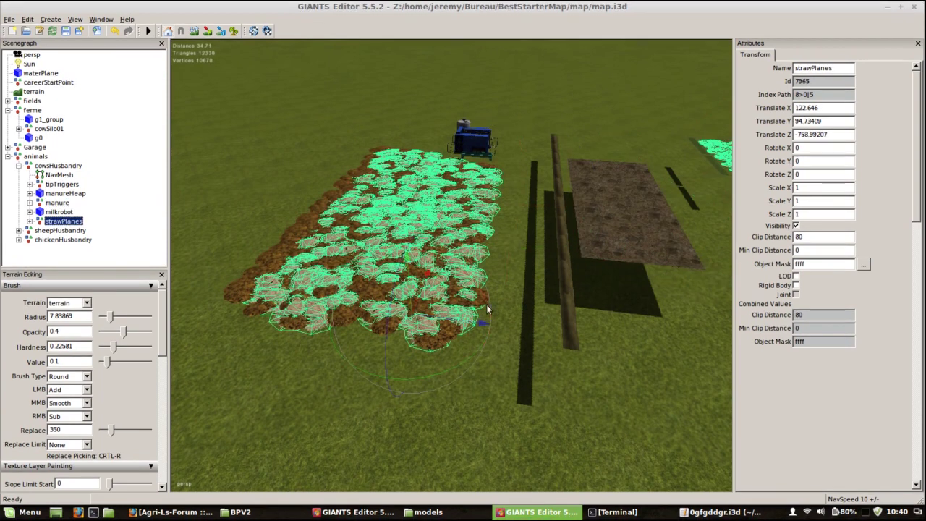
drag(464, 318, 444, 327)
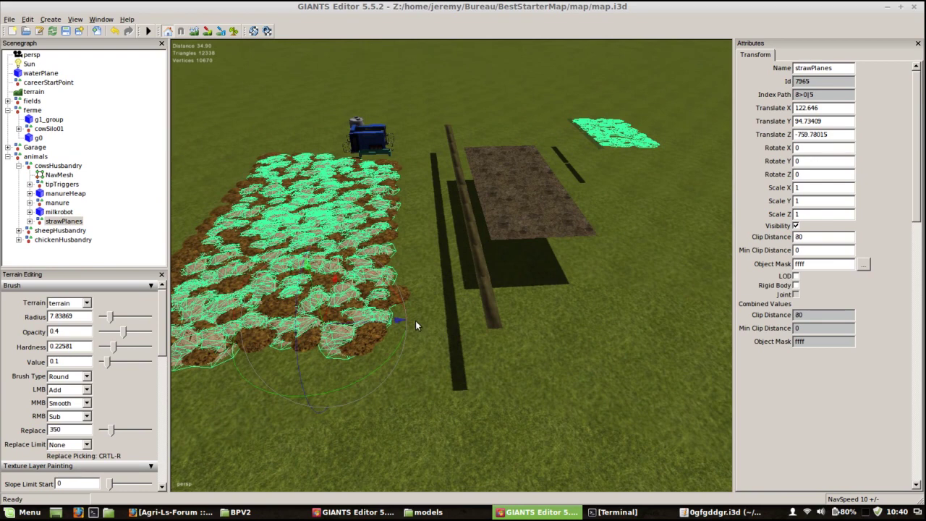
alt+drag(415, 316, 451, 258)
alt+drag(369, 331, 514, 365)
scroll(426, 274, down, 3)
scroll(318, 341, down, 3)
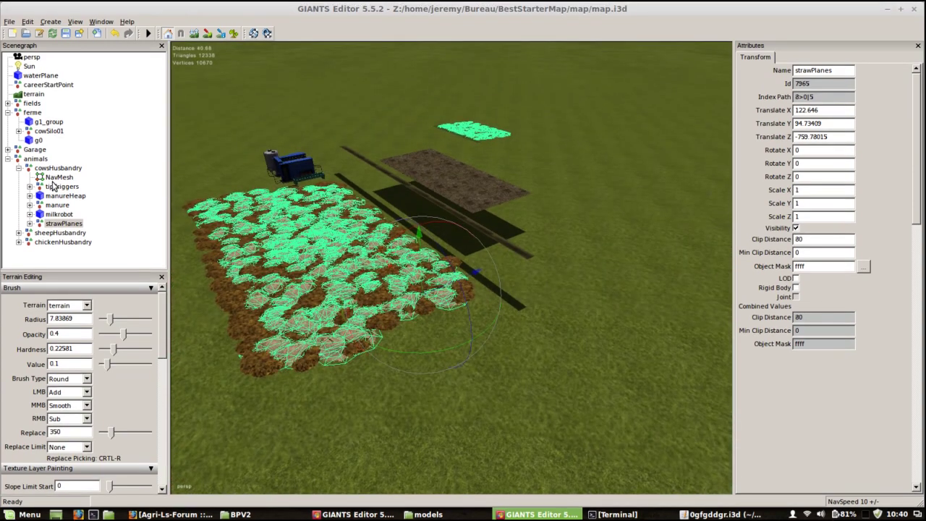
Collapse the cowsHusbandry, animals and ferme groups in the scene tree
click(18, 165)
click(8, 159)
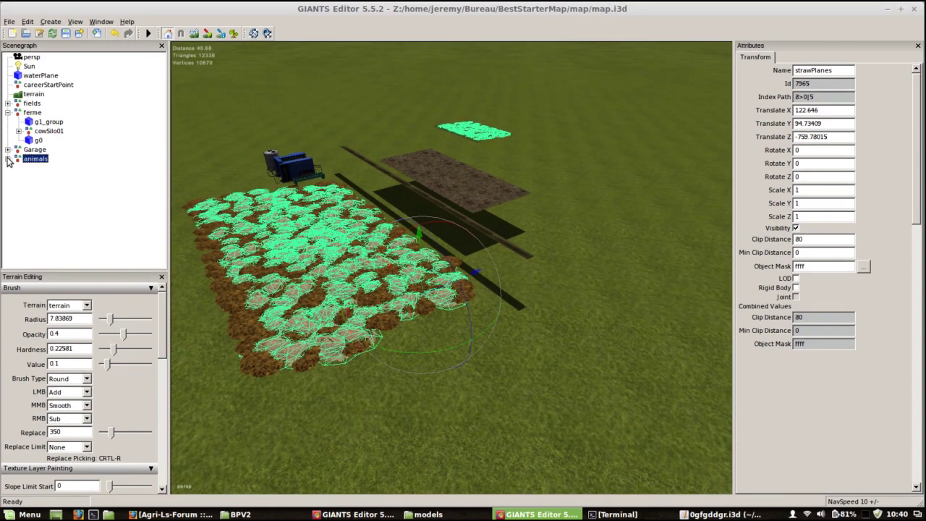
click(7, 112)
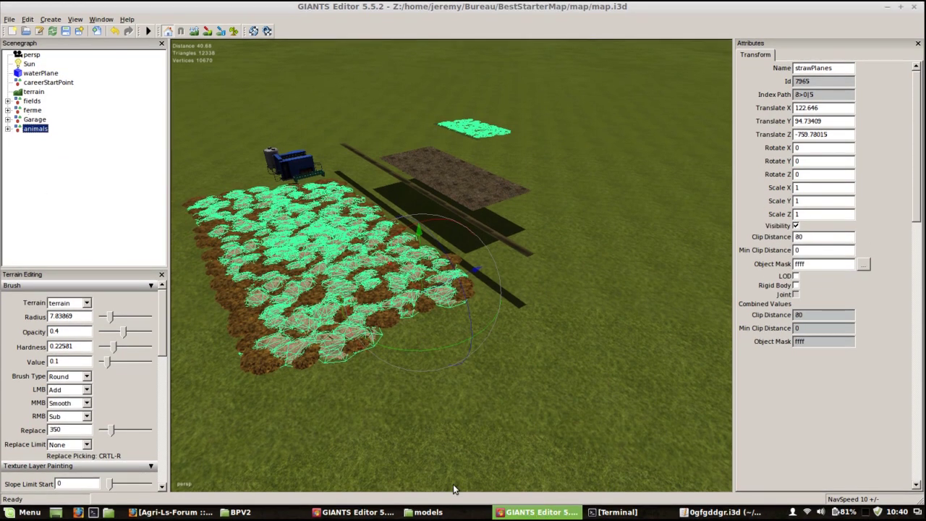
Switch to gedit and close the 0gfgddgr.i3d file
click(712, 512)
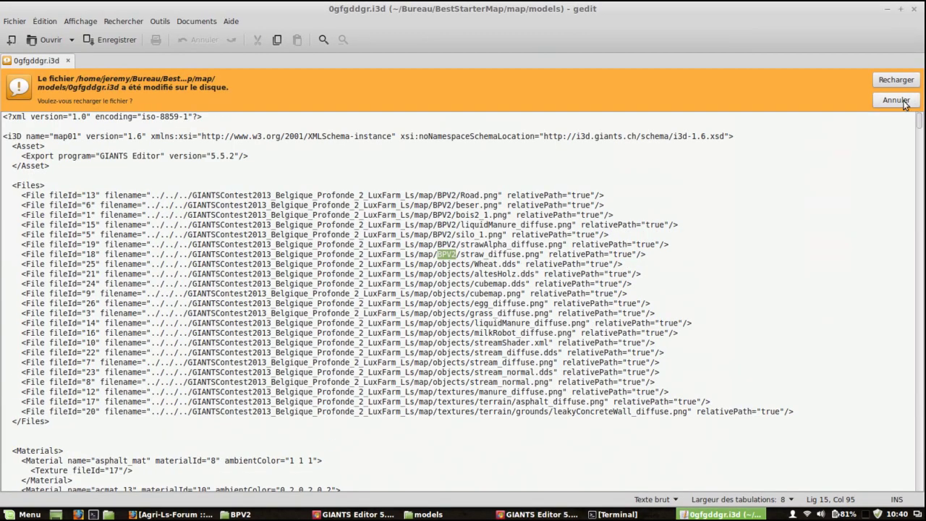
click(914, 10)
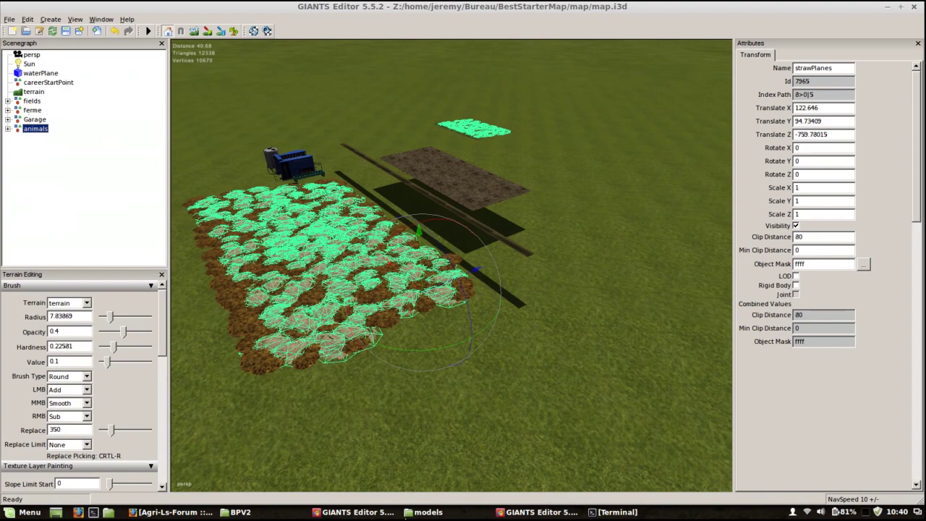
Switch to the BPV2.i3d map in GIANTS Editor and select the four-bay storage shed
click(353, 511)
alt+drag(428, 322, 574, 317)
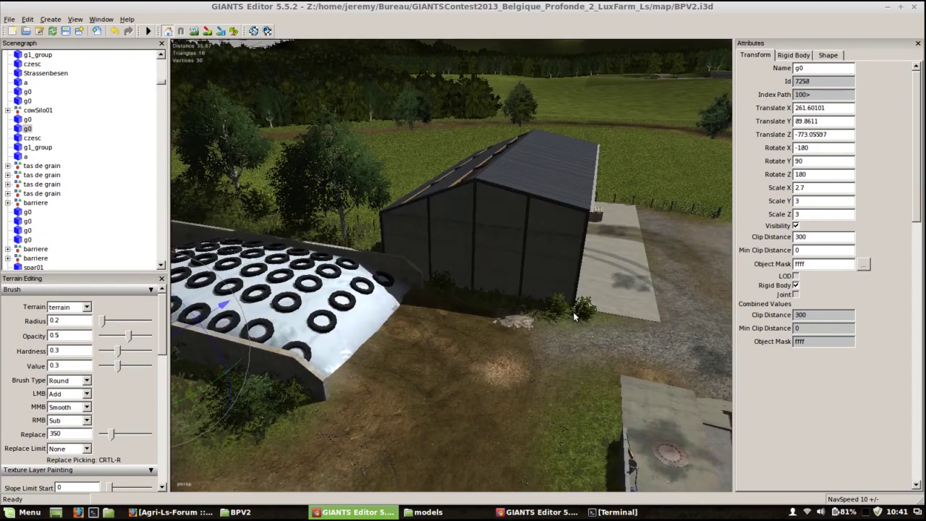
alt+middle_drag(574, 316, 366, 381)
alt+drag(366, 381, 432, 250)
alt+right_drag(432, 246, 341, 193)
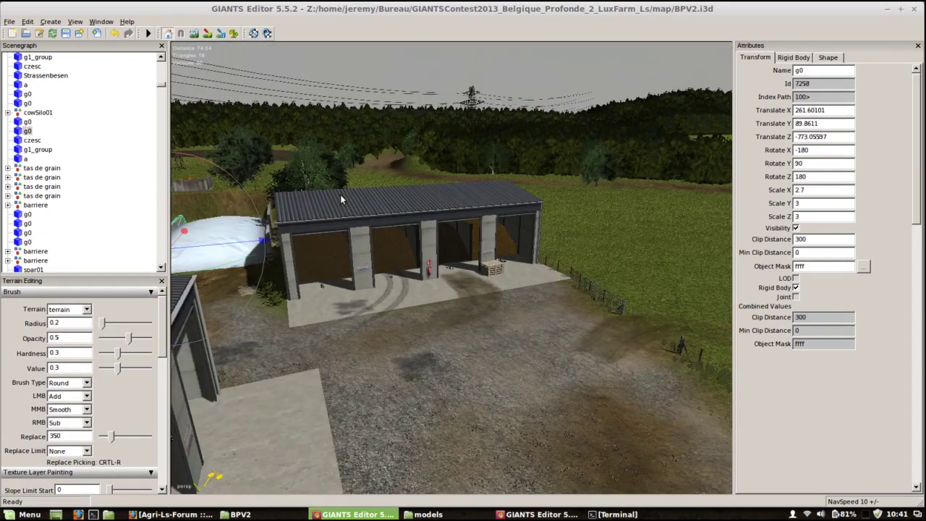
click(360, 212)
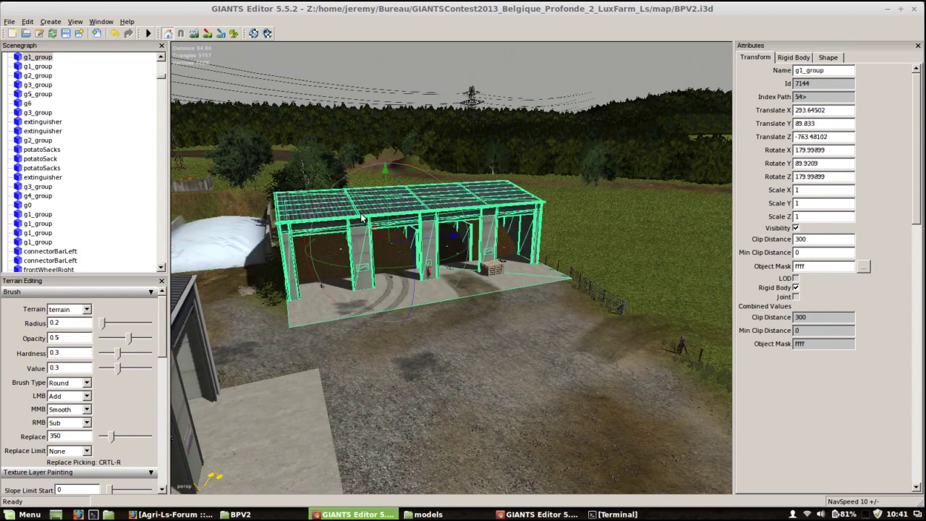
Select the grain heap mesh in the storage shed's first bay, beside the tyre-covered silo
alt+drag(463, 332, 405, 326)
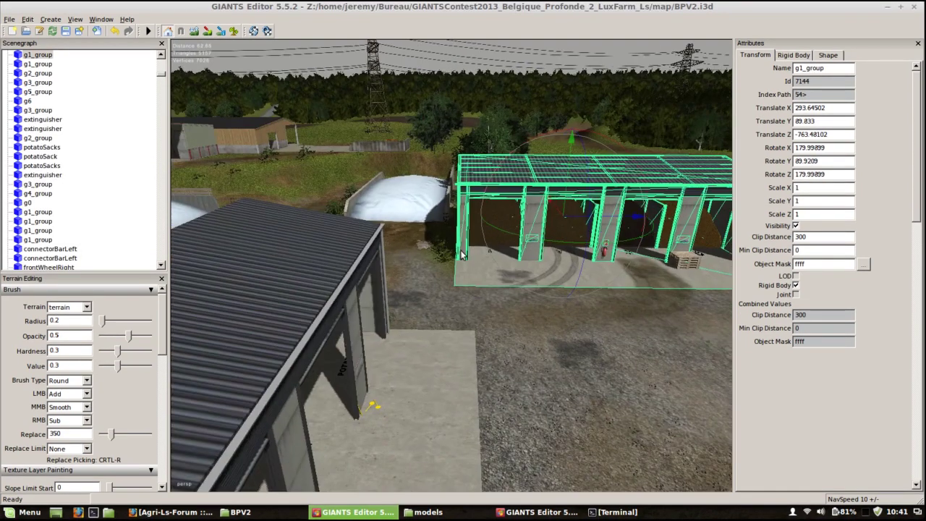
alt+right_drag(405, 326, 454, 364)
click(162, 58)
click(161, 58)
click(162, 58)
alt+right_drag(441, 290, 478, 276)
middle_drag(478, 275, 289, 240)
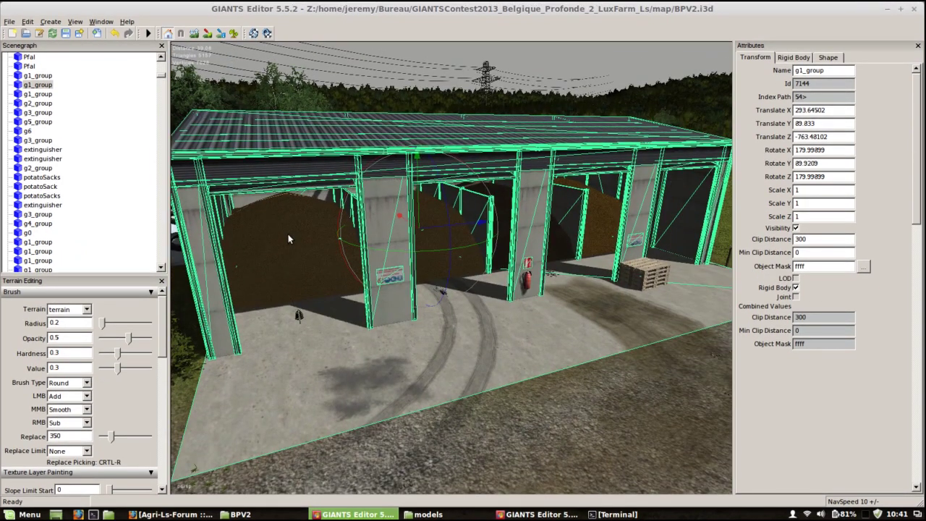
click(287, 234)
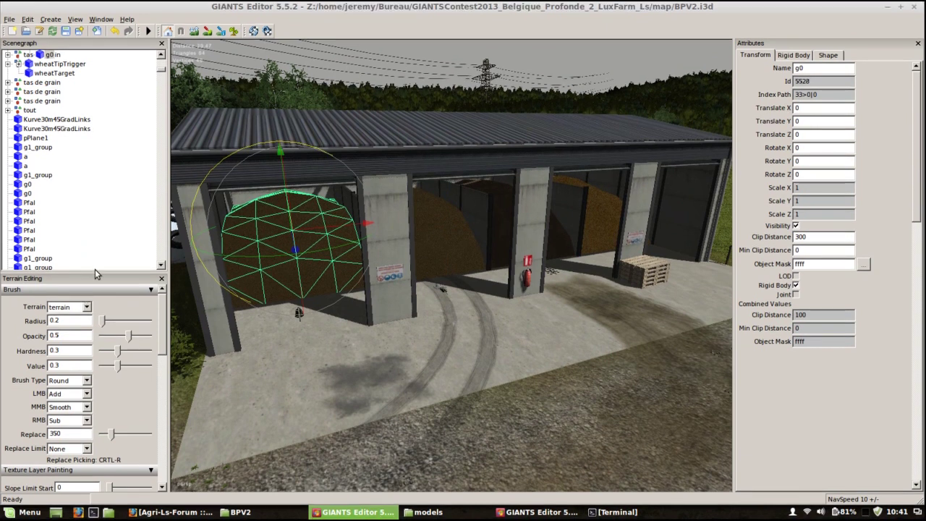
Enlarge the Scenegraph area, select the grain heap's parent "tas de grain" group and collapse it
drag(95, 270, 97, 277)
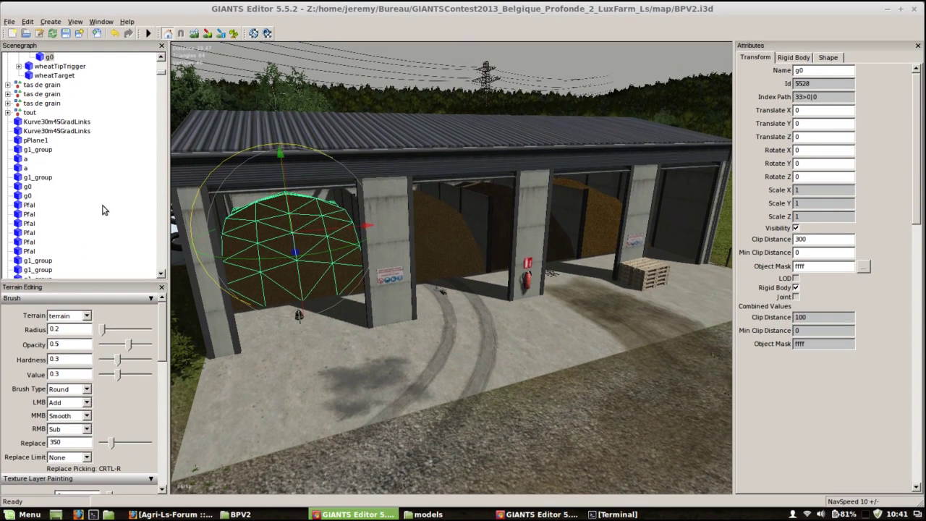
scroll(103, 210, up, 5)
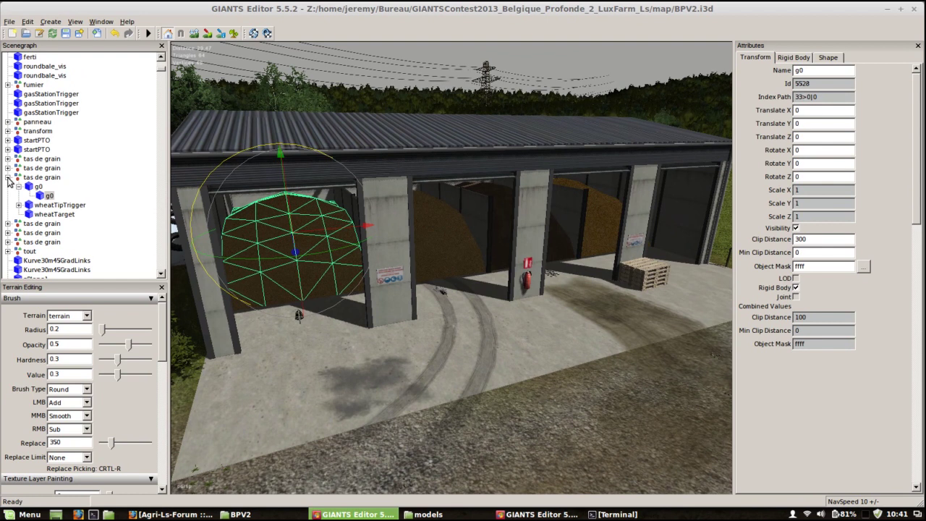
click(54, 179)
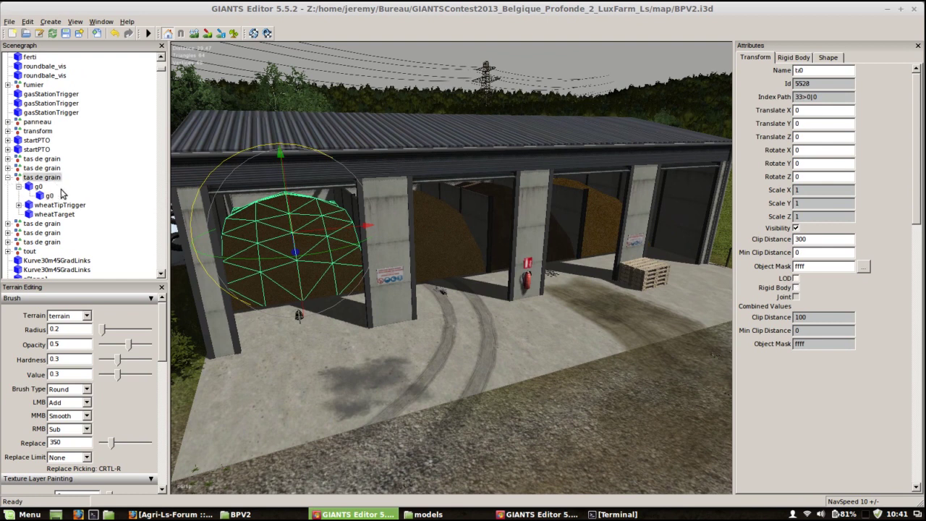
click(8, 178)
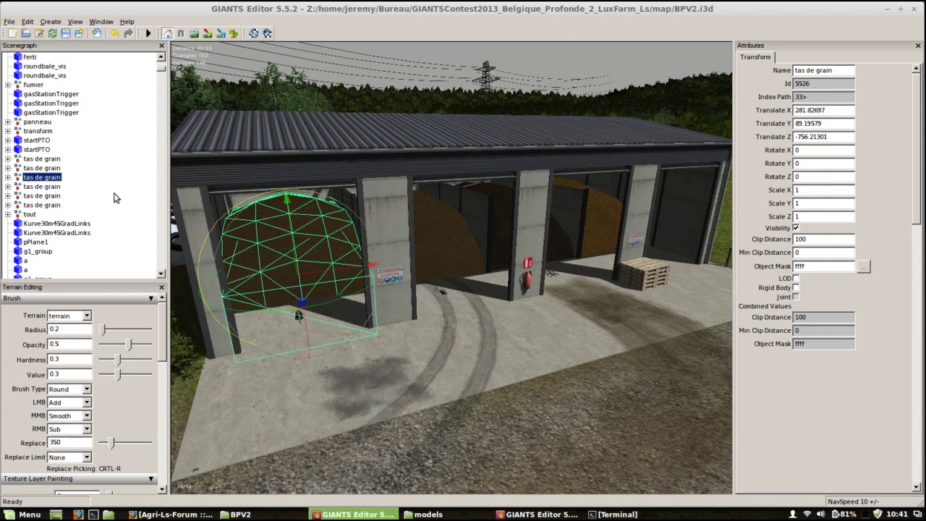
Expand the "tas de grain" group to inspect its g0, wheatTipTrigger and wheatTarget children, and collapse it again
click(8, 177)
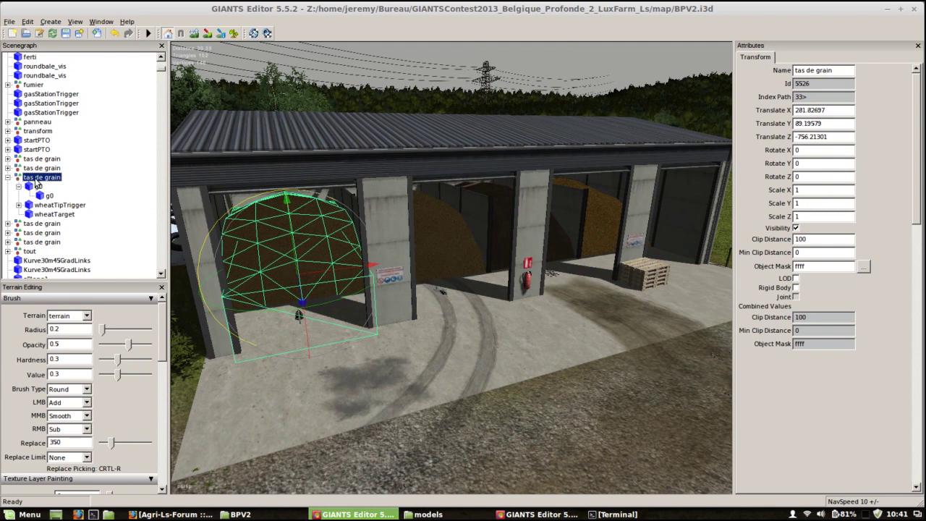
click(19, 186)
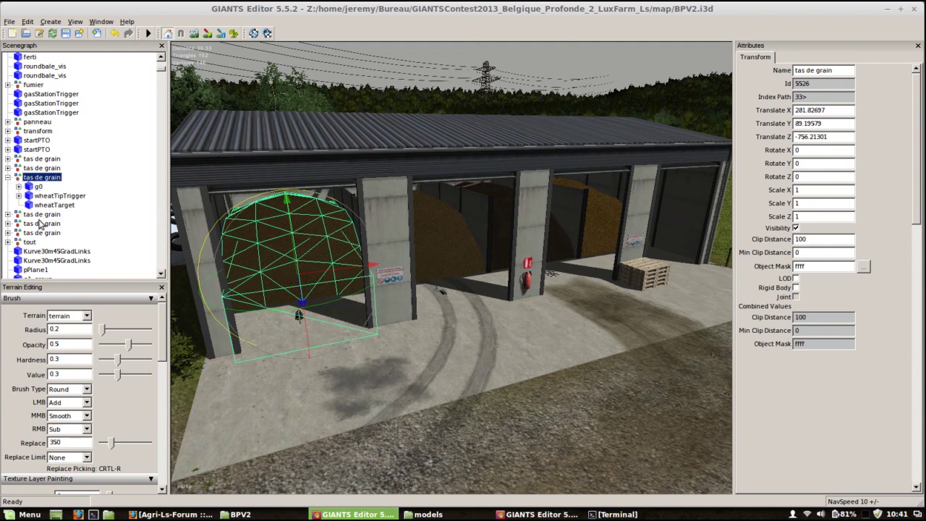
ctrl+click(16, 181)
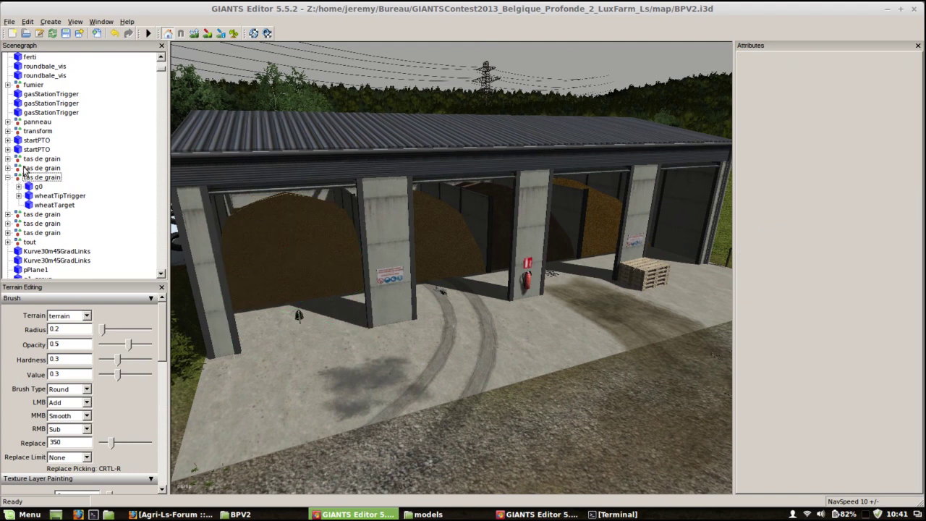
click(17, 180)
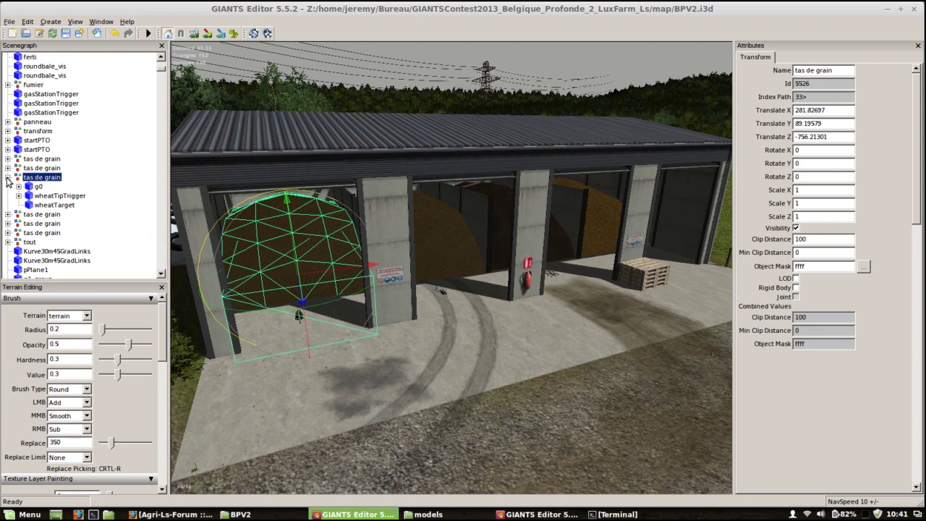
click(6, 177)
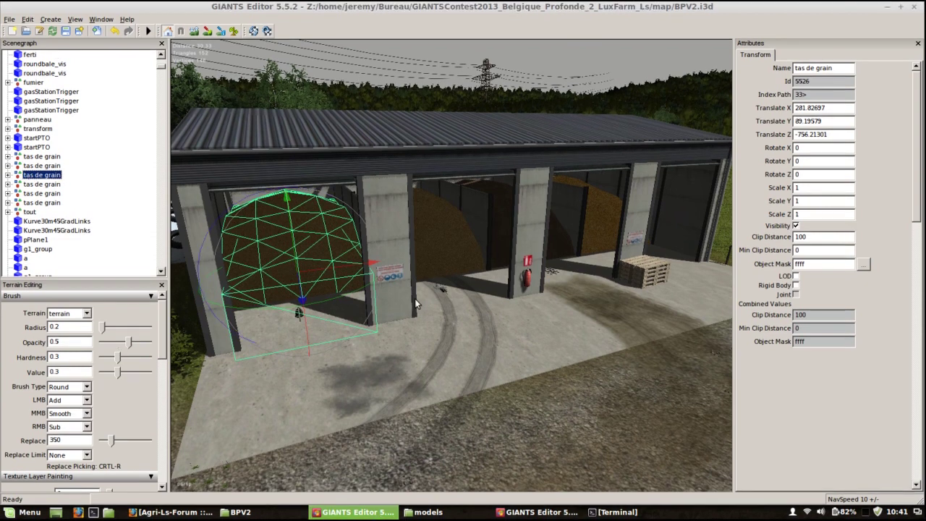
Examine the selected grain heap and its tip trigger from several angles in the shed's first bay
alt+drag(391, 319, 414, 267)
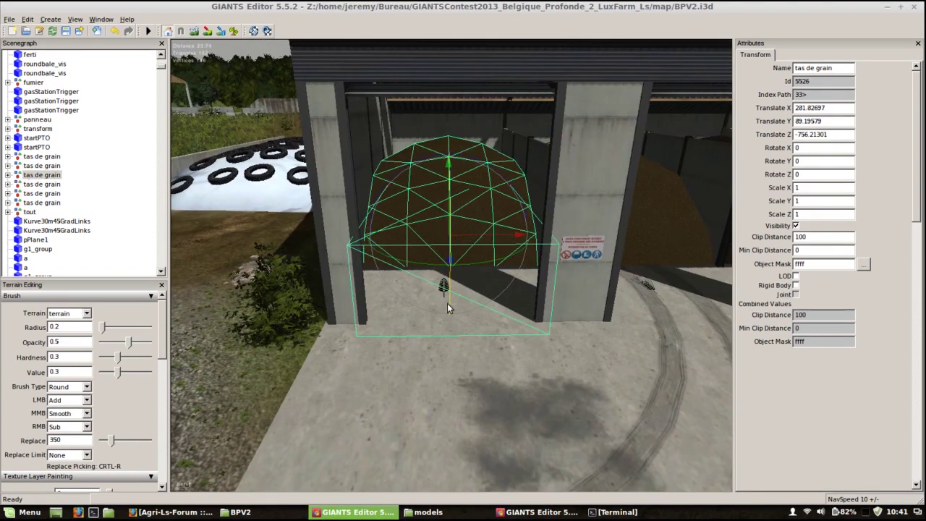
alt+drag(447, 303, 497, 300)
scroll(530, 236, up, 5)
scroll(531, 243, down, 8)
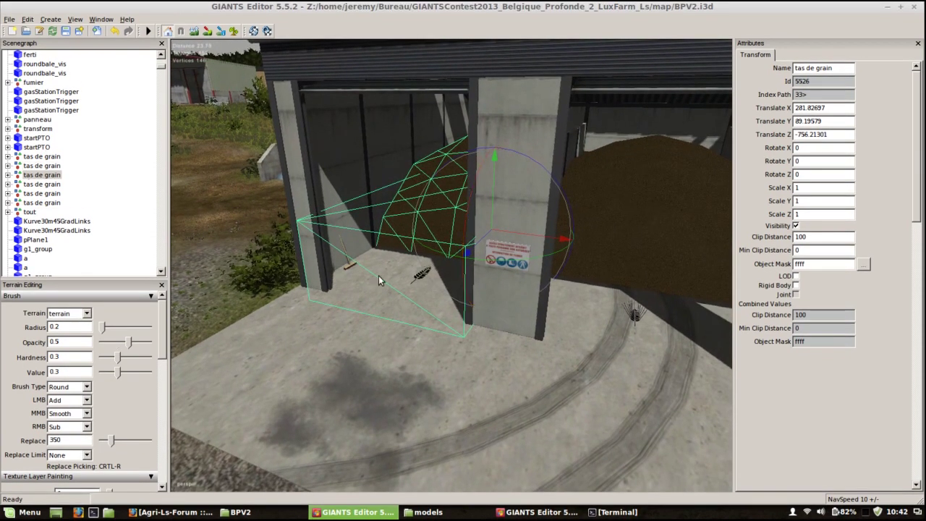
alt+drag(428, 313, 370, 283)
alt+right_drag(370, 283, 424, 327)
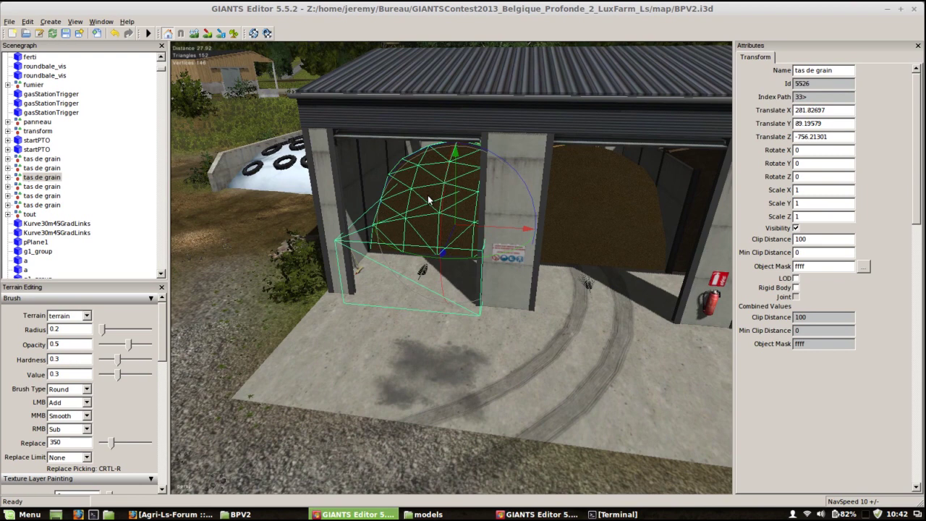
alt+drag(396, 281, 399, 250)
alt+right_drag(398, 250, 442, 228)
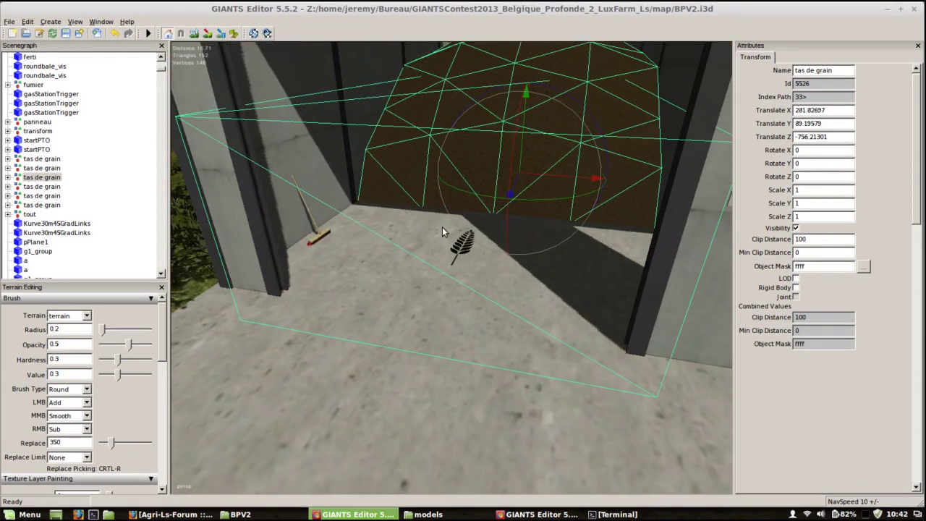
scroll(442, 227, up, 10)
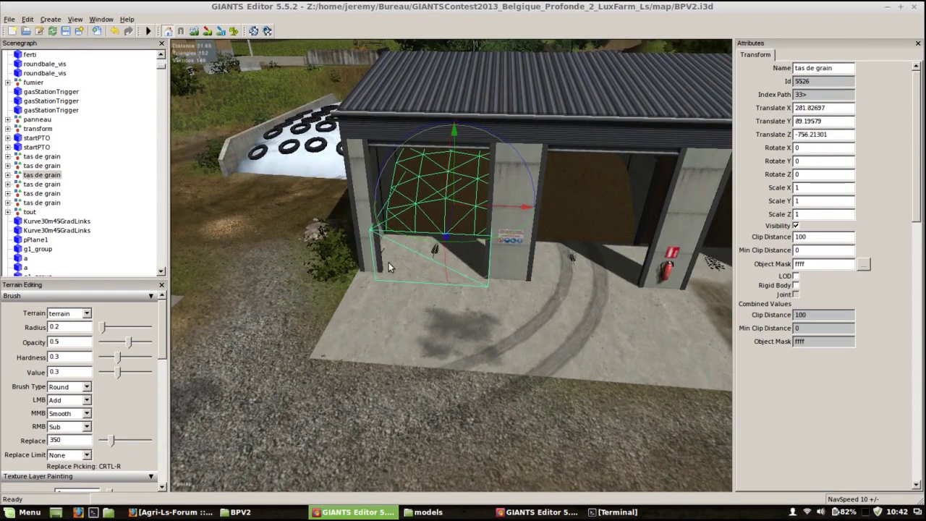
Find the open-sided barn in the fenced pasture and select it
alt+drag(389, 262, 545, 264)
middle_drag(546, 267, 351, 327)
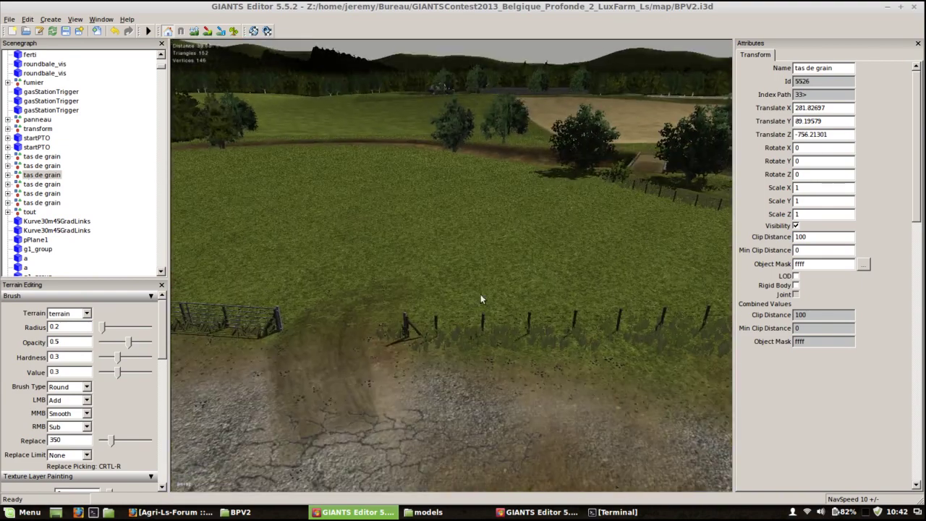
middle_drag(453, 330, 412, 332)
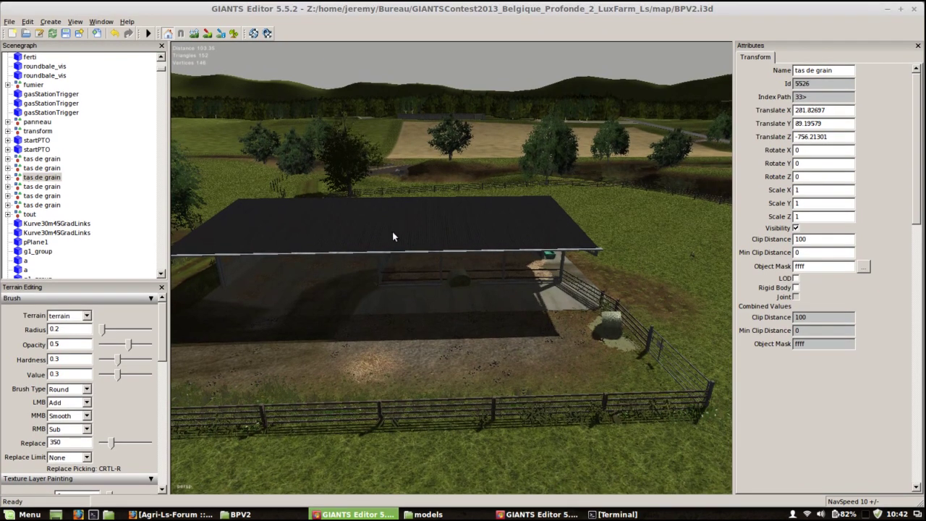
click(393, 232)
Select the large ash tree beside the road bend and frame it in the view
middle_drag(378, 300, 527, 346)
alt+right_drag(526, 342, 374, 404)
alt+drag(374, 404, 464, 367)
alt+right_drag(464, 368, 521, 348)
mouse_move(521, 347)
alt+mouse_down()
mouse_move(558, 284)
mouse_move(474, 324)
mouse_move(511, 336)
alt+mouse_up()
alt+right_drag(511, 336, 467, 309)
middle_drag(467, 310, 562, 347)
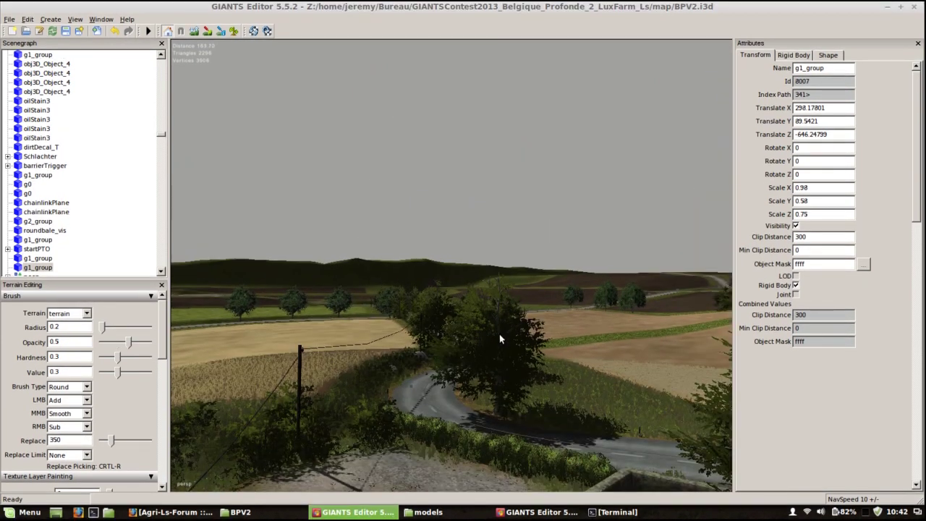
scroll(499, 339, up, 3)
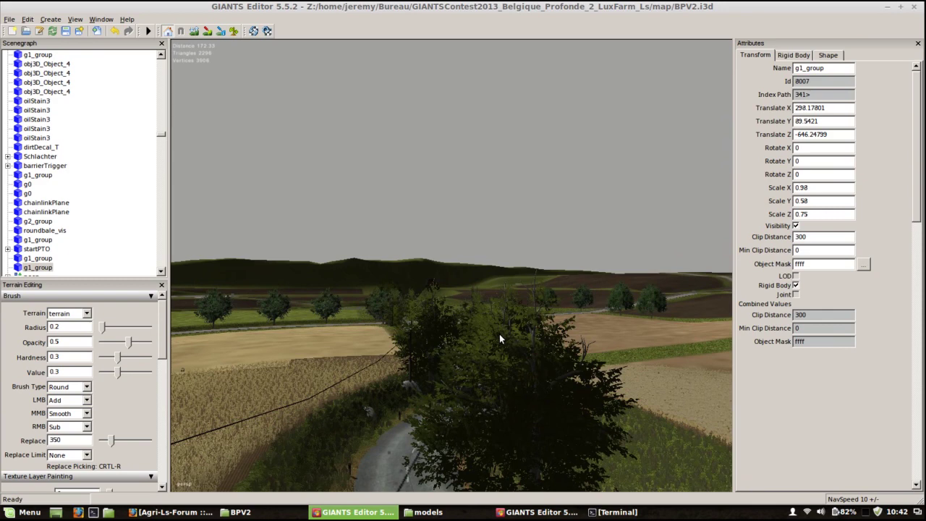
click(499, 339)
key(f)
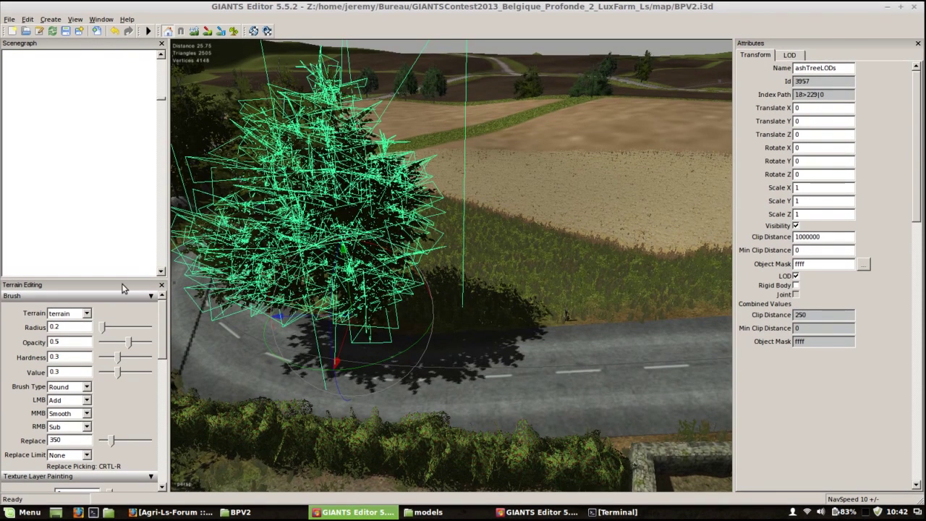
Enlarge the Scenegraph area and locate the selected ashTreeLODs object under its arbrevert1 parent, viewing the tree up close
drag(113, 279, 114, 286)
click(159, 57)
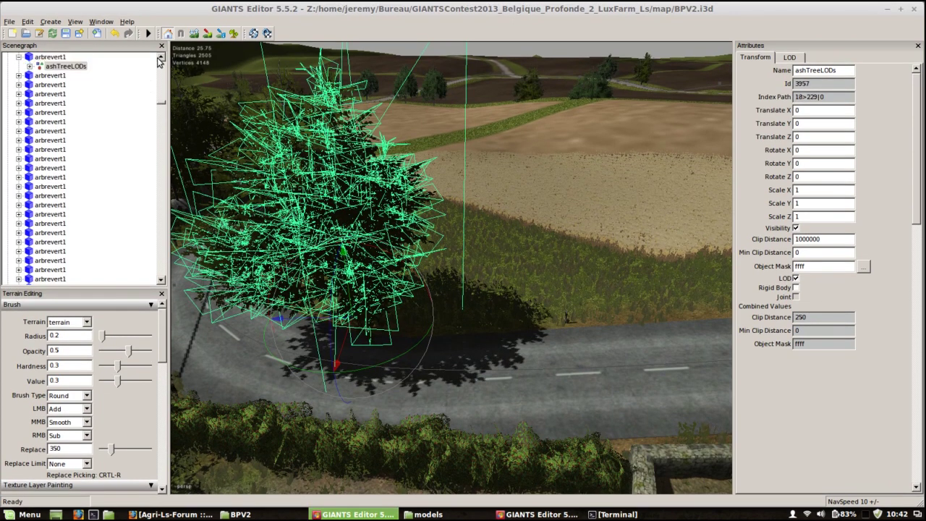
click(158, 57)
click(158, 57)
click(157, 57)
alt+drag(347, 334, 387, 257)
scroll(391, 237, up, 5)
scroll(391, 237, down, 4)
alt+drag(372, 318, 233, 181)
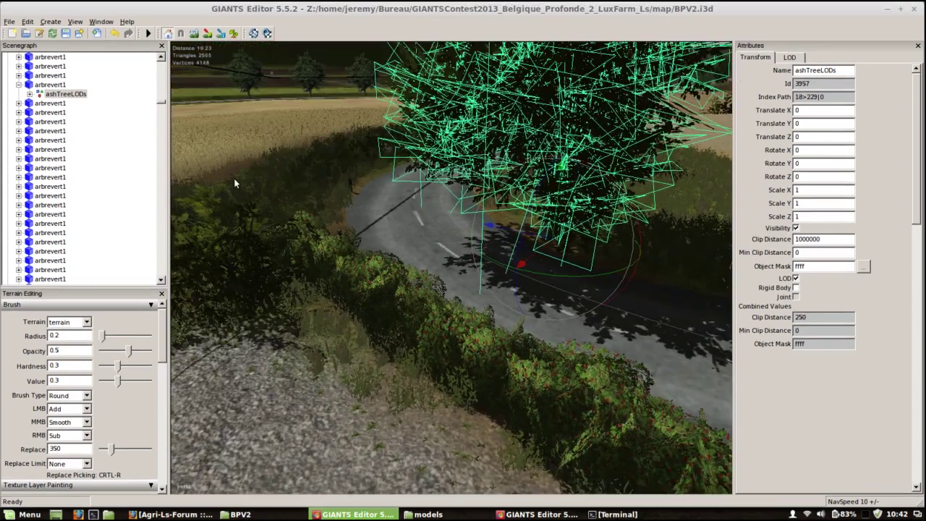
Collapse and reopen the ash tree's arbrevert1 parent in the Scenegraph, selecting the parent and its ashTreeLODs child
double_click(31, 87)
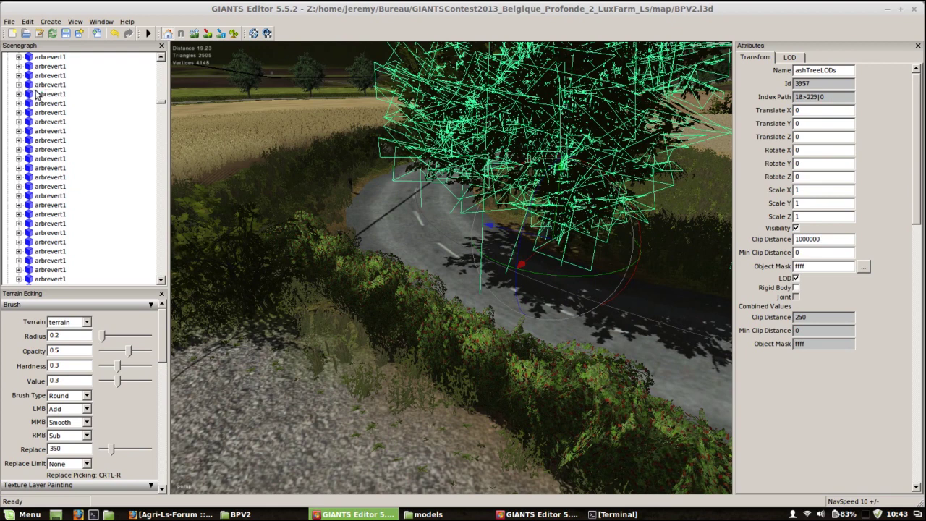
click(35, 86)
click(18, 85)
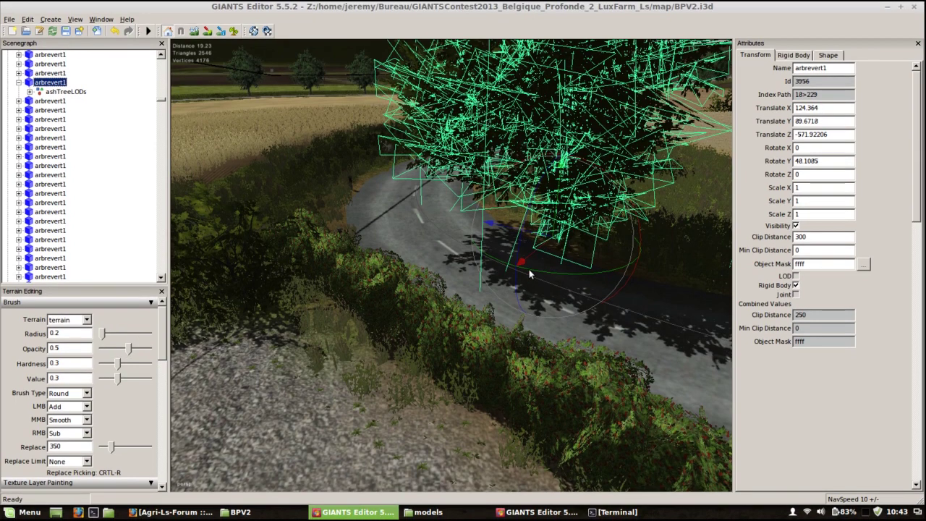
key(Down)
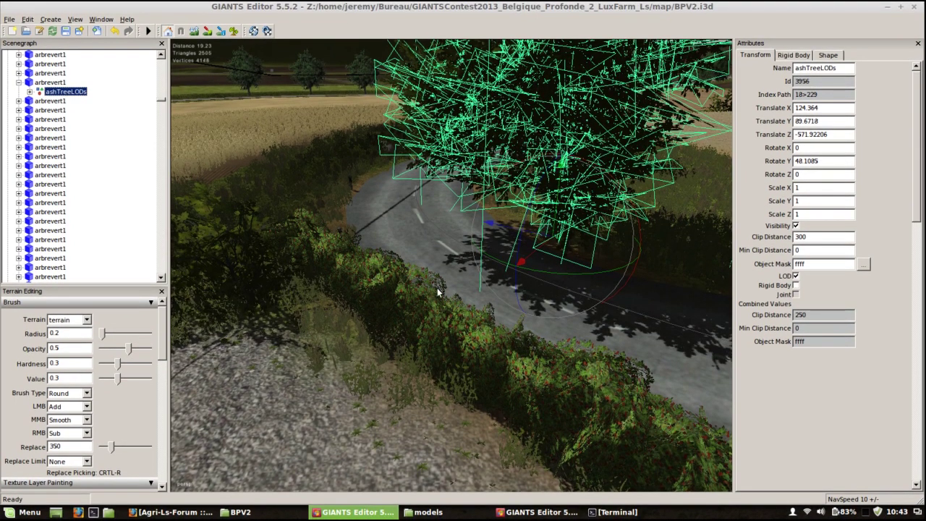
Find the striped wool sell area in the corner of the walled yard and select its woolSellAreaTrigger
alt+drag(492, 287, 463, 342)
scroll(625, 362, up, 2)
alt+drag(625, 362, 533, 318)
right_drag(532, 316, 436, 312)
alt+drag(435, 313, 430, 350)
alt+right_drag(430, 350, 509, 318)
alt+drag(509, 318, 447, 379)
right_drag(447, 376, 446, 337)
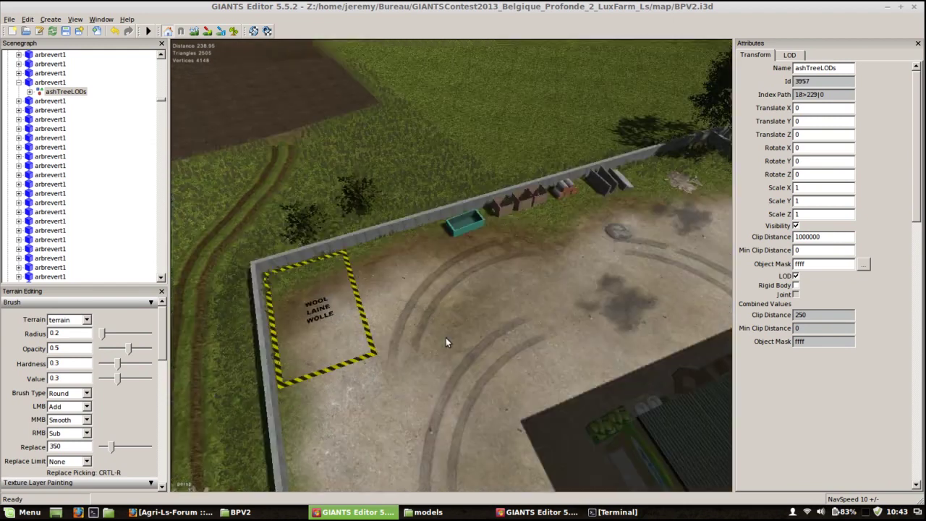
click(373, 355)
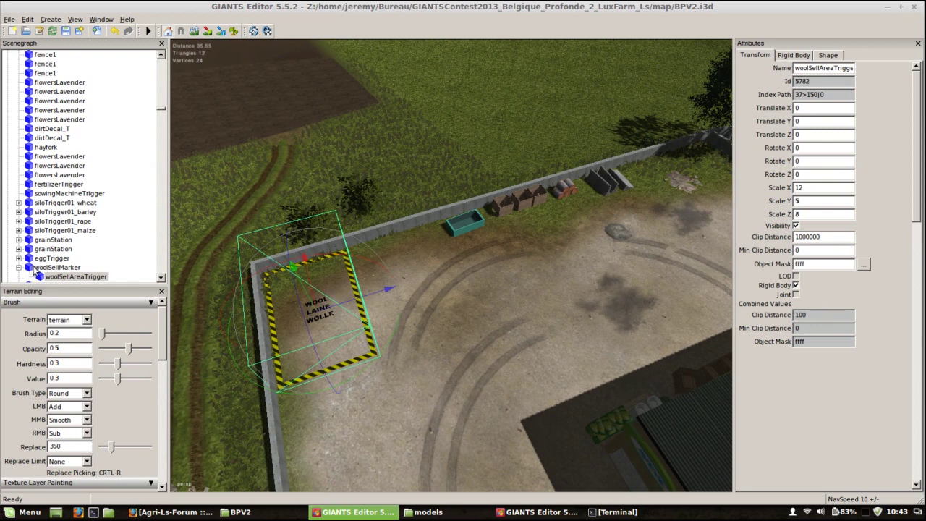
Select the trigger's parent woolSellMarker in the Scenegraph and collapse its branch
click(268, 342)
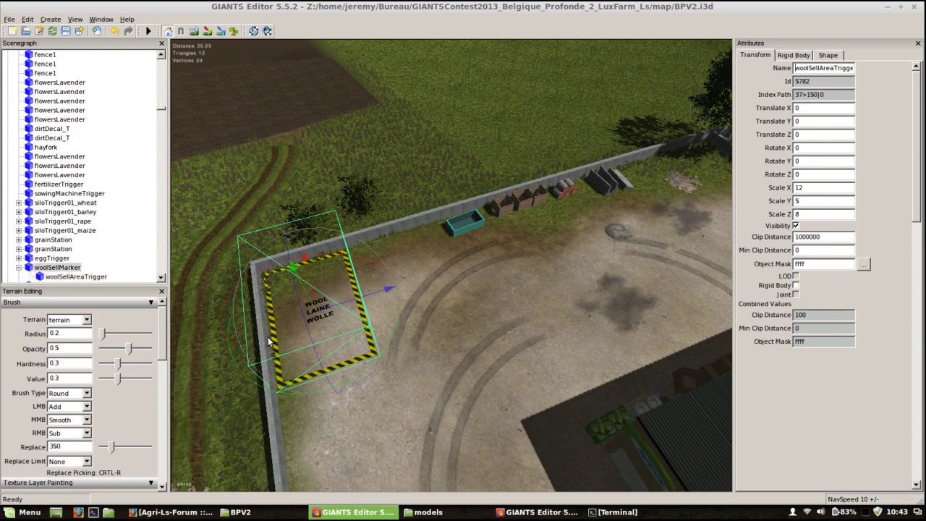
click(295, 325)
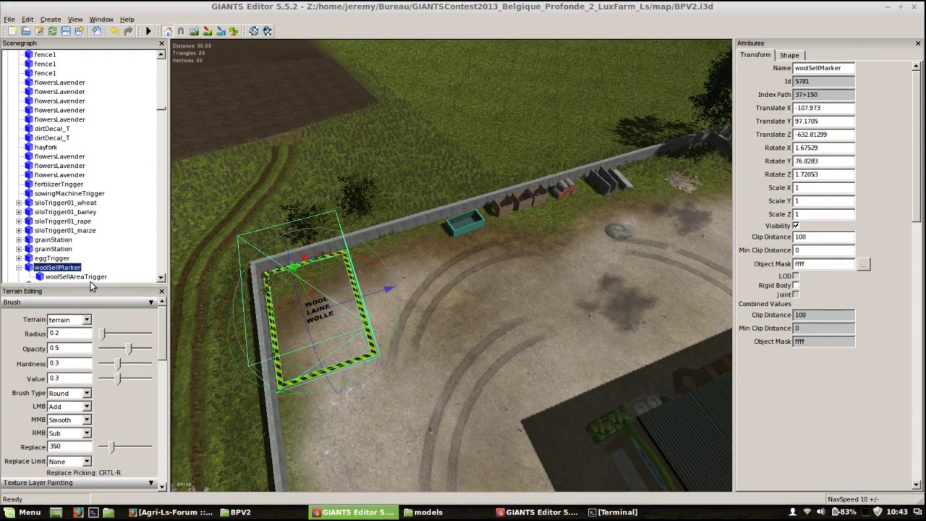
click(19, 267)
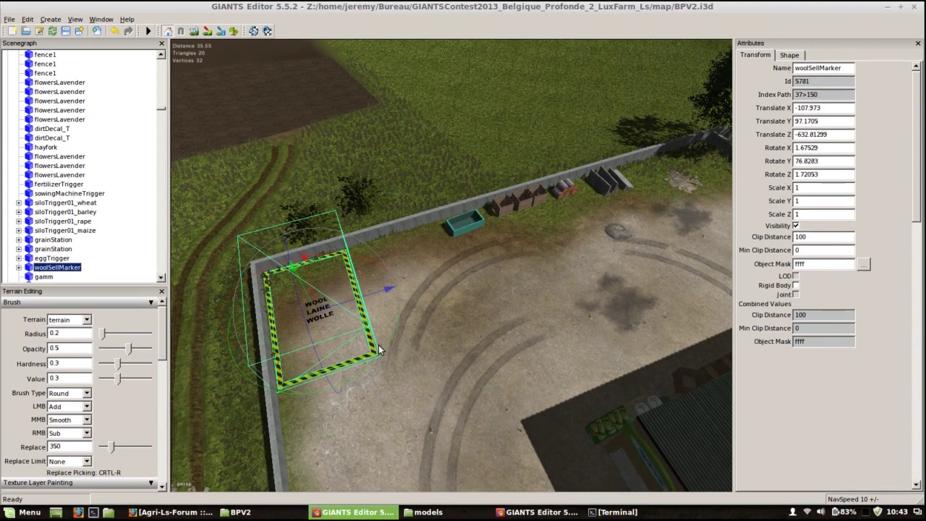
Raise the woolSellMarker slightly above the yard ground, to a Translate Y of 97.53886
alt+drag(379, 345, 469, 242)
scroll(469, 242, up, 3)
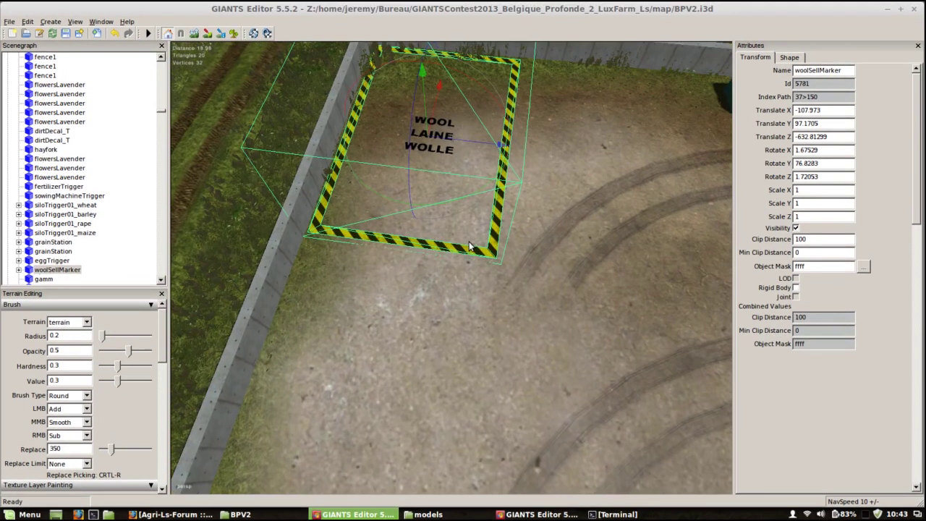
drag(425, 100, 426, 86)
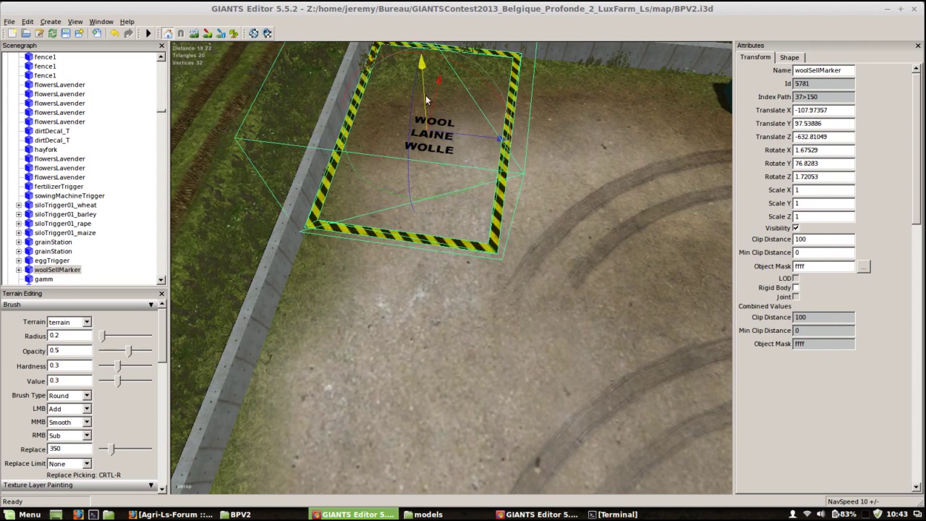
Examine the shops, street and house gardens in the BPV2 village, with a brief look at the animal objects in BestStarterMap
mouse_move(314, 209)
alt+mouse_down()
mouse_move(427, 244)
mouse_move(460, 291)
mouse_move(311, 239)
mouse_move(313, 265)
mouse_move(426, 247)
alt+mouse_up()
scroll(474, 308, up, 5)
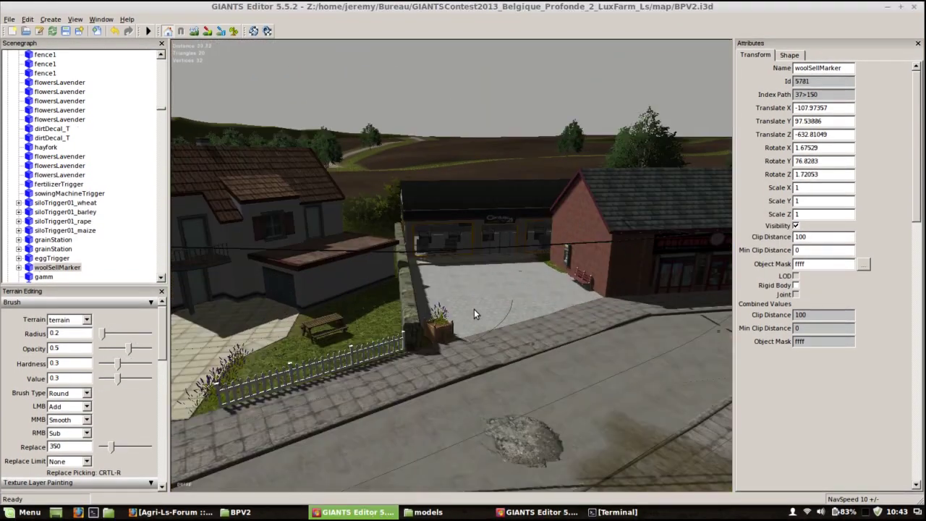
alt+drag(474, 309, 472, 317)
scroll(504, 292, up, 3)
middle_drag(470, 337, 458, 492)
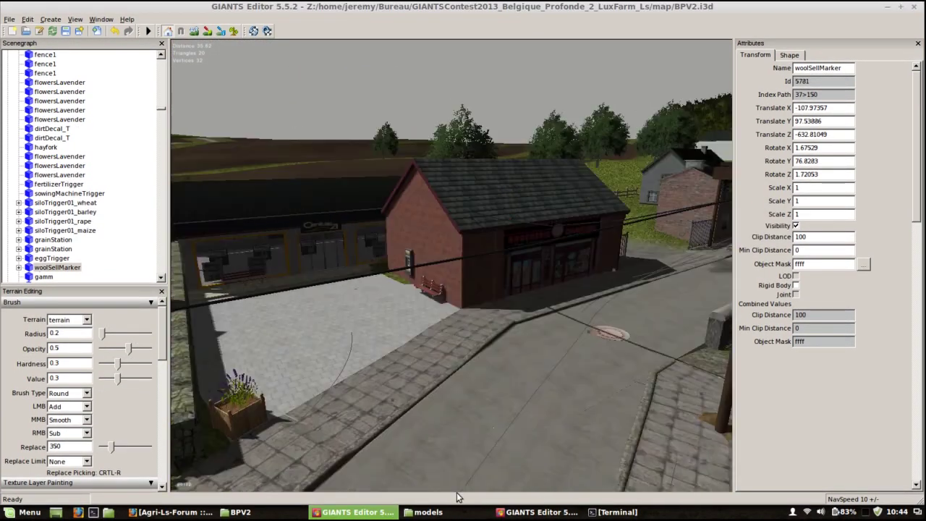
click(537, 512)
middle_drag(444, 315, 459, 356)
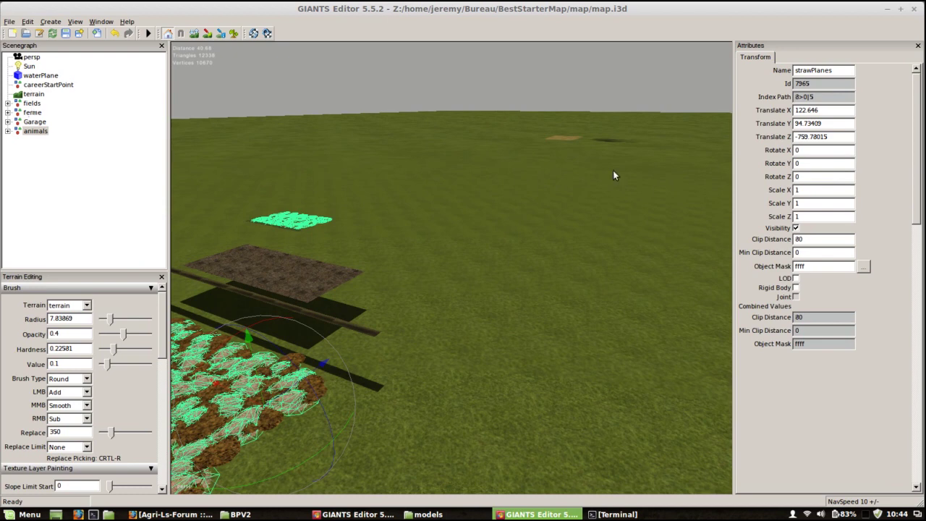
alt+drag(496, 241, 387, 298)
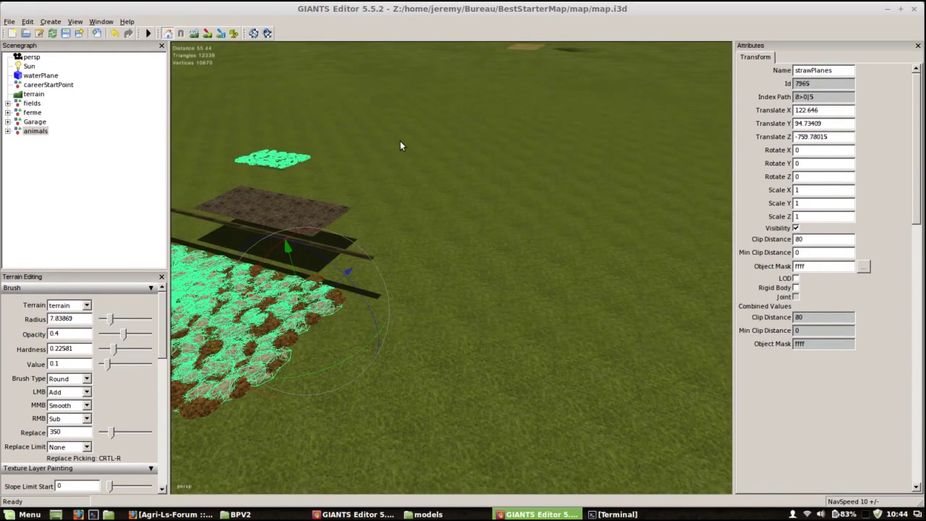
click(355, 512)
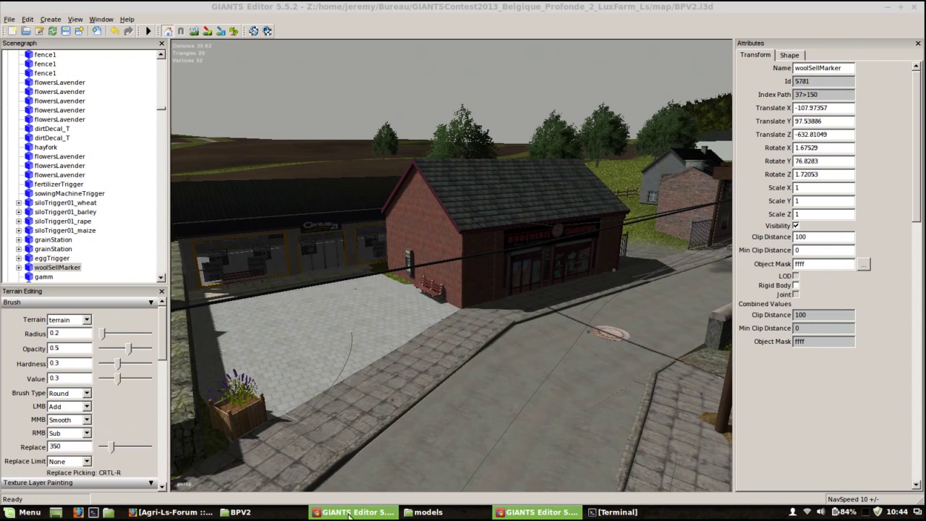
right_drag(456, 372, 558, 309)
alt+drag(558, 309, 389, 365)
alt+right_drag(389, 366, 506, 312)
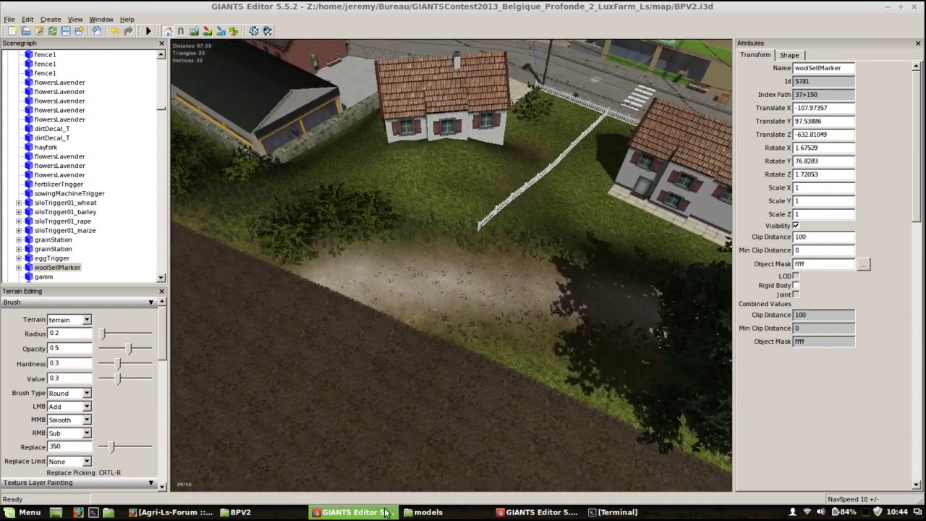
Switch to the BestStarterMap editor and paint a broad patch of rock texture on the grass near the shed
click(539, 512)
right_drag(398, 274, 296, 273)
alt+drag(296, 273, 384, 305)
alt+right_drag(384, 305, 452, 246)
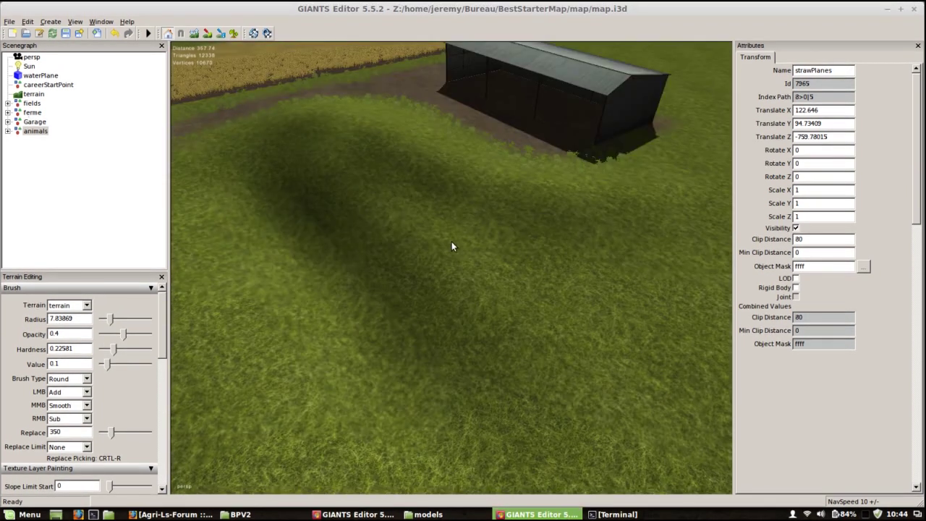
alt+drag(451, 243, 486, 260)
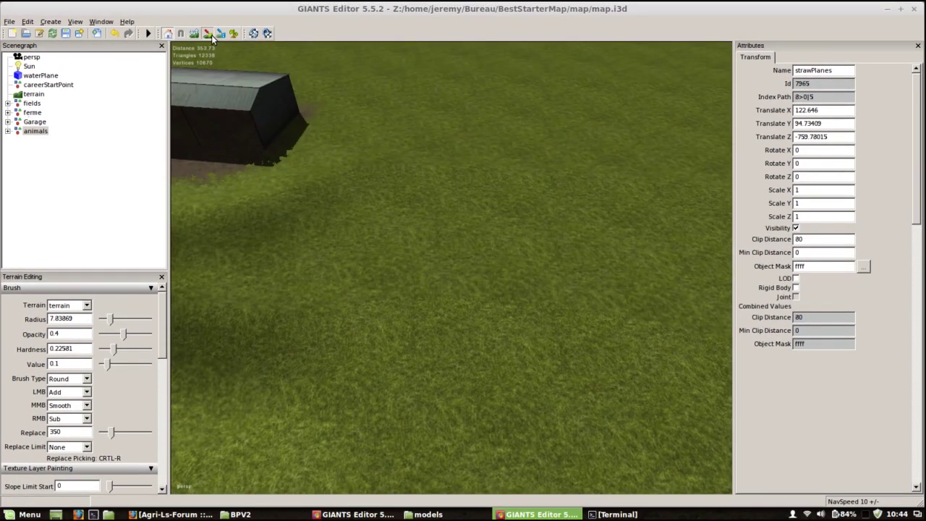
click(210, 35)
drag(162, 313, 162, 351)
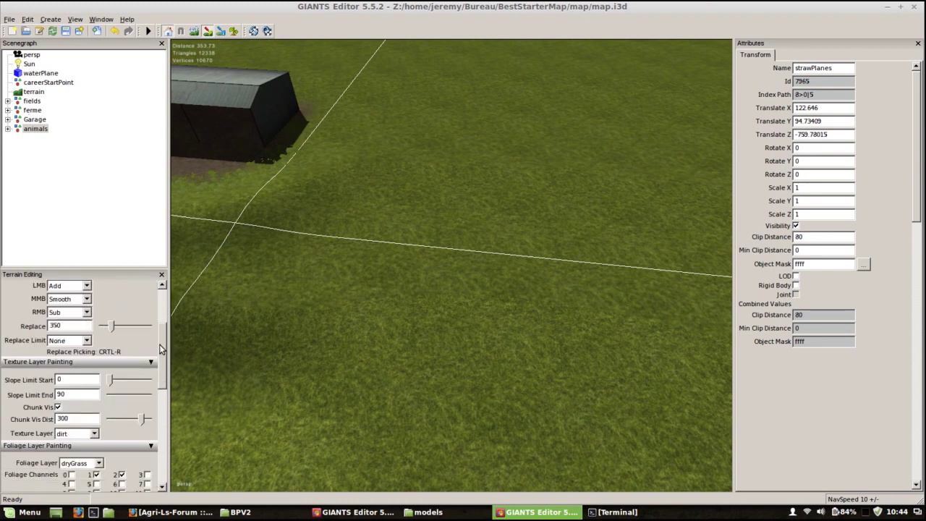
click(93, 434)
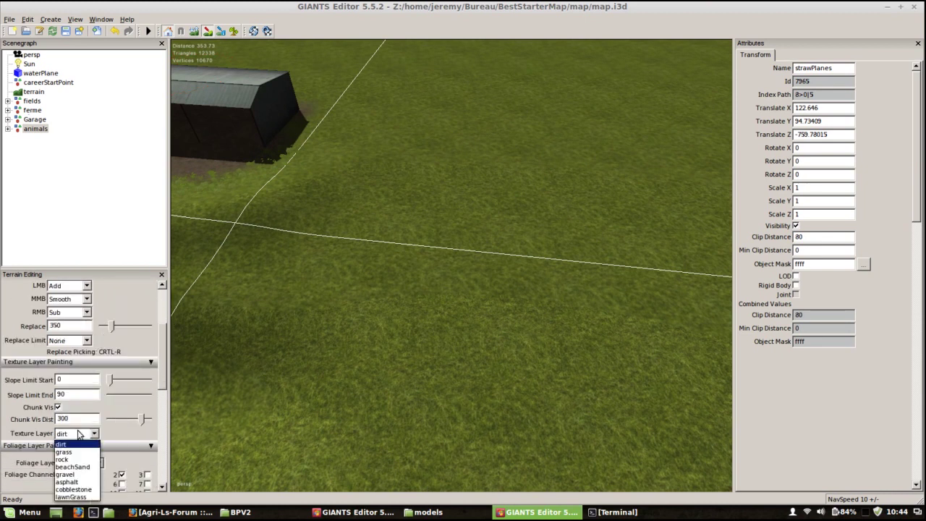
click(62, 459)
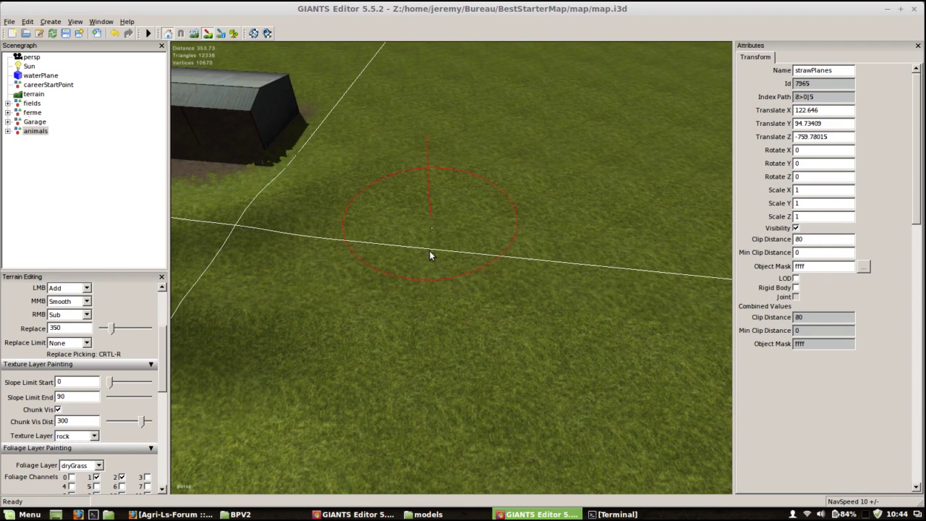
mouse_move(442, 245)
mouse_down()
mouse_move(413, 277)
mouse_move(374, 248)
mouse_up()
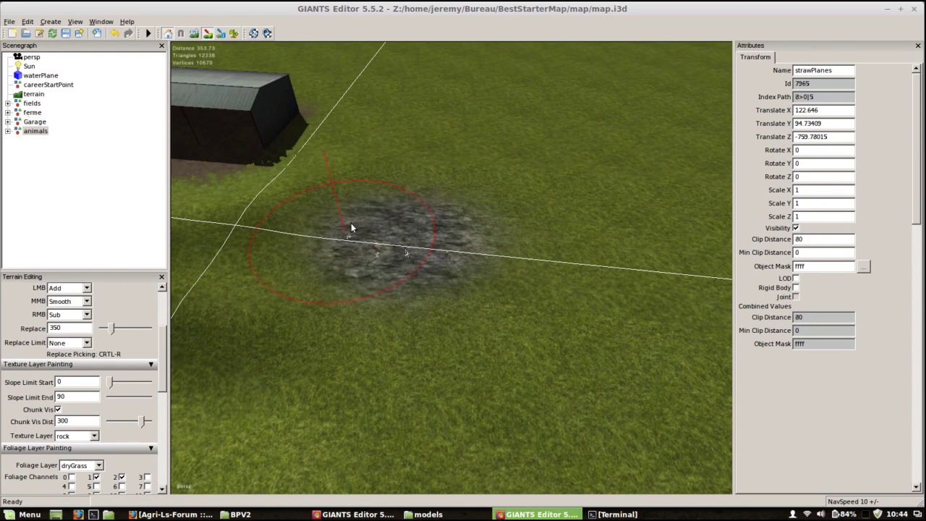
mouse_move(374, 210)
alt+mouse_down()
mouse_move(426, 264)
mouse_move(395, 245)
mouse_move(514, 221)
mouse_move(425, 287)
mouse_move(337, 274)
alt+mouse_up()
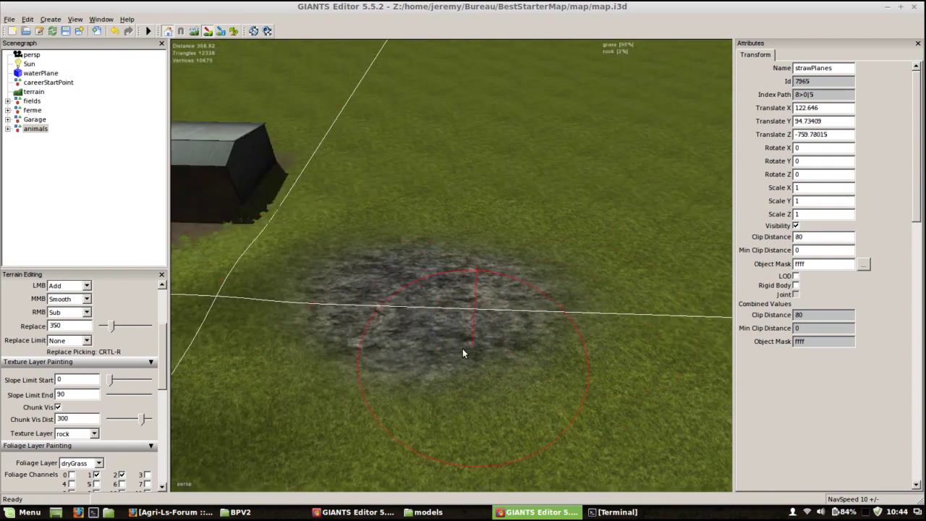
drag(254, 331, 296, 354)
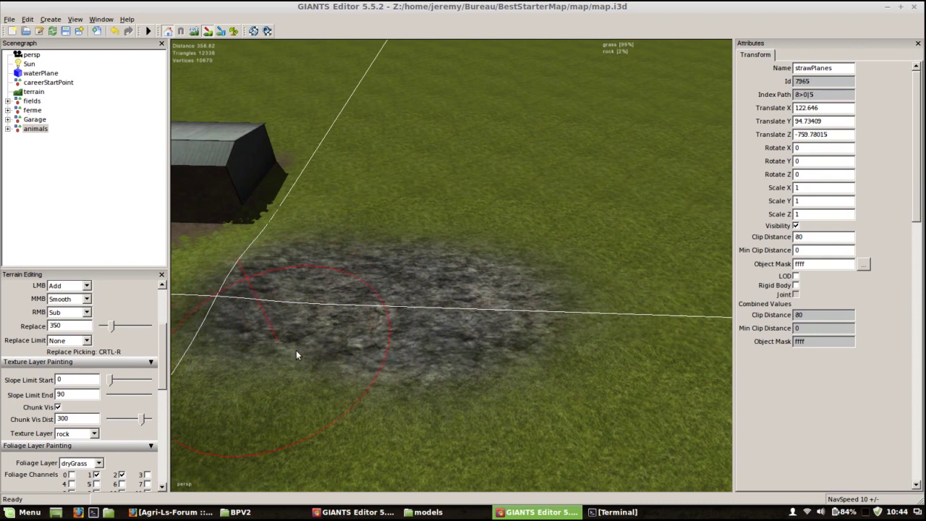
Paint a beachSand patch at one end of the rock patch and a gravel patch on the grass behind it
click(94, 434)
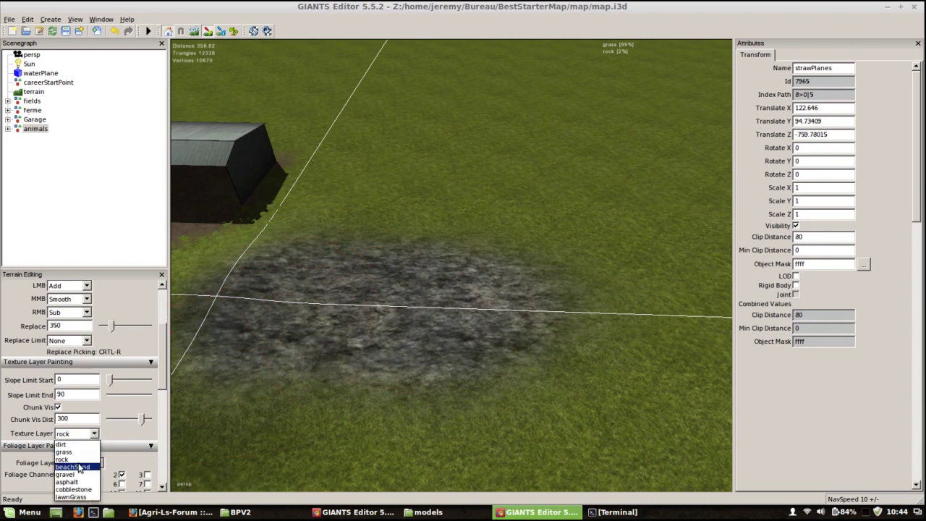
click(72, 466)
mouse_move(474, 261)
mouse_down()
mouse_move(474, 304)
mouse_move(461, 308)
mouse_move(540, 355)
mouse_move(556, 344)
mouse_move(434, 384)
mouse_up()
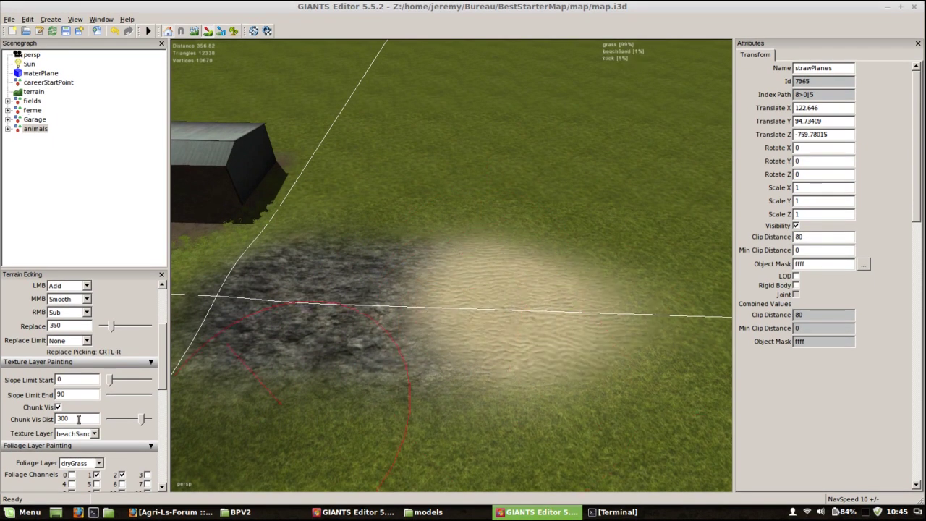
click(93, 434)
click(72, 484)
mouse_move(387, 223)
mouse_down()
mouse_move(415, 218)
mouse_move(408, 209)
mouse_move(420, 223)
mouse_move(362, 191)
mouse_up()
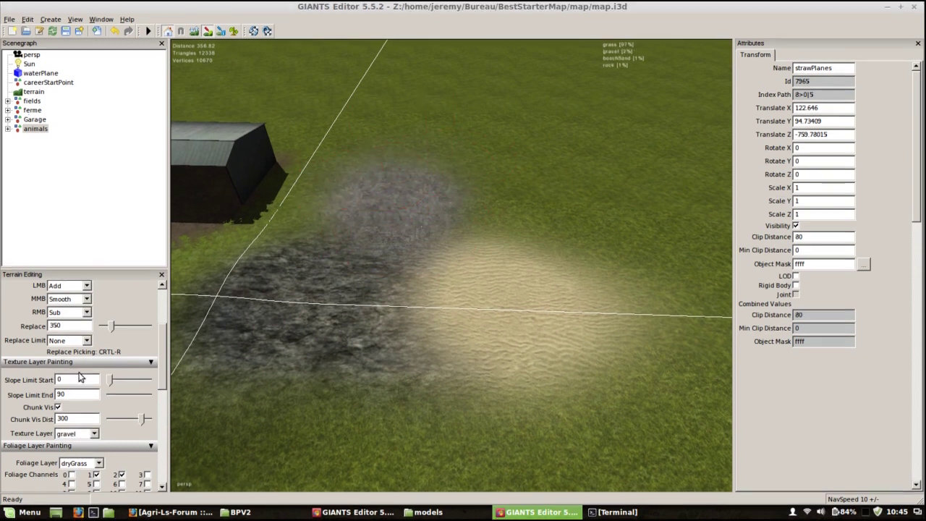
Set the texture layer to asphalt and paint a patch on the grass beside the sand patch
click(94, 435)
click(74, 489)
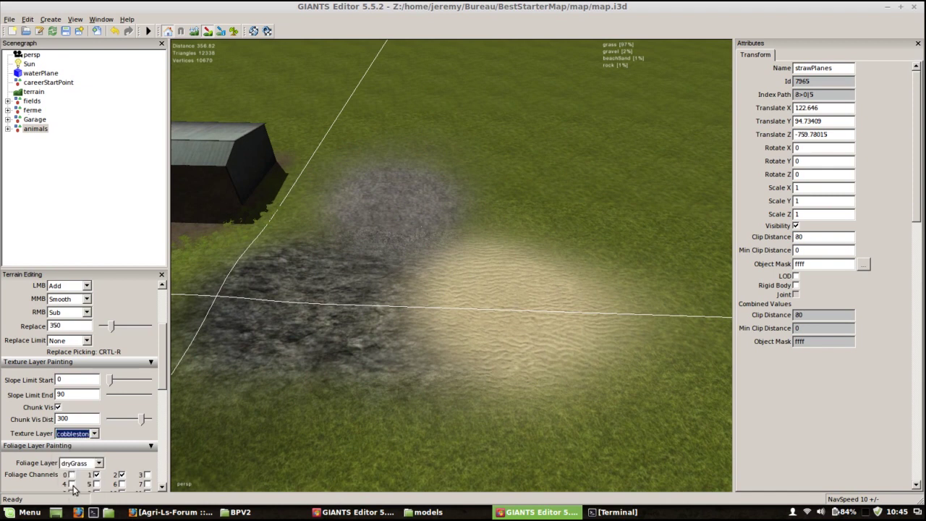
click(93, 434)
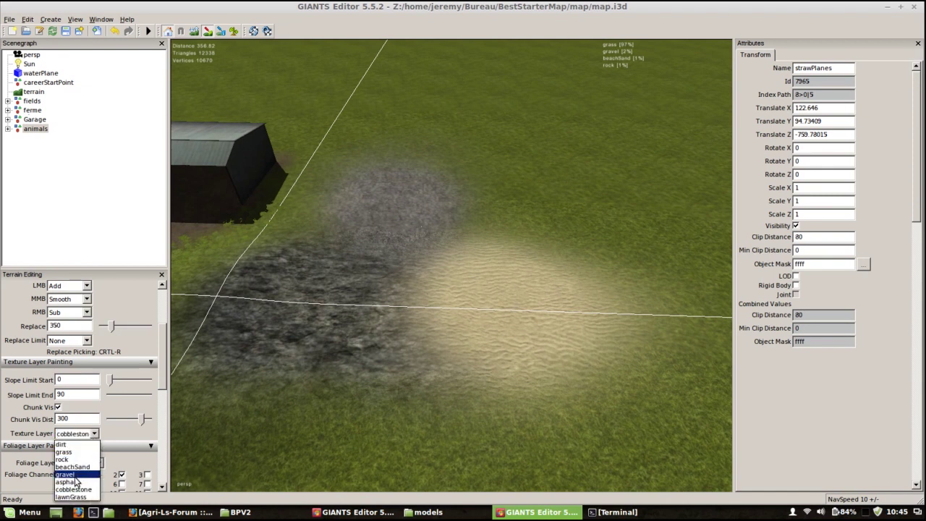
click(81, 468)
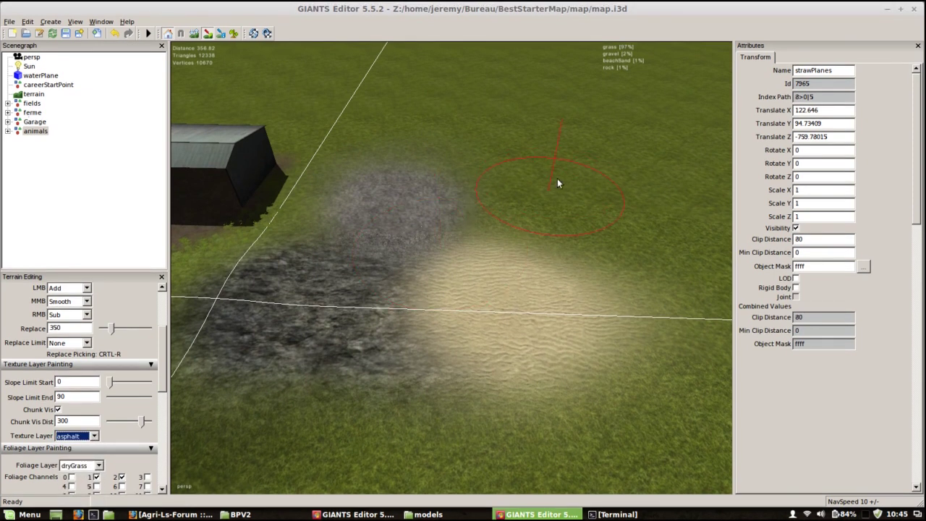
alt+drag(537, 188, 620, 274)
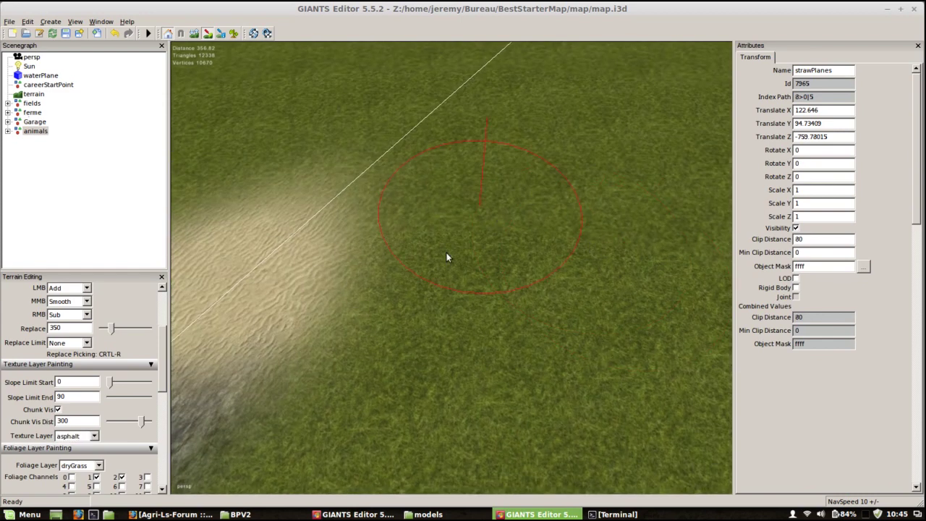
mouse_move(473, 212)
mouse_down()
mouse_move(476, 203)
mouse_move(459, 310)
mouse_move(476, 296)
mouse_move(434, 304)
mouse_move(452, 333)
mouse_up()
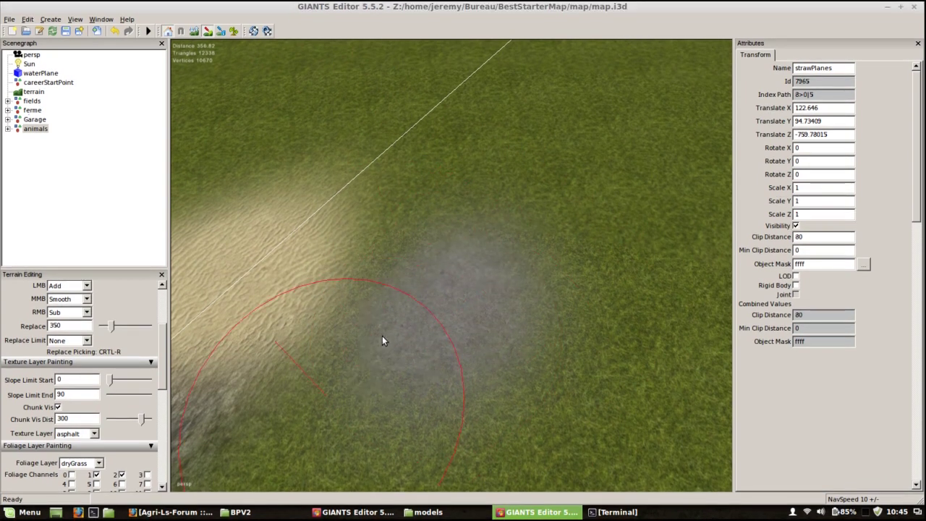
Try the cobblestone texture layer, and paint with lawnGrass on the ground in front of the rock patch
alt+drag(381, 340, 397, 389)
click(94, 434)
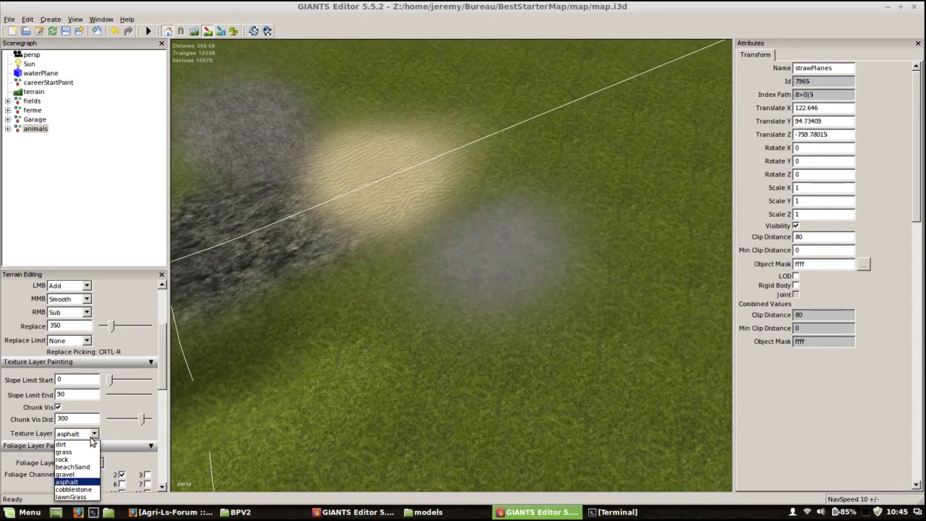
click(76, 492)
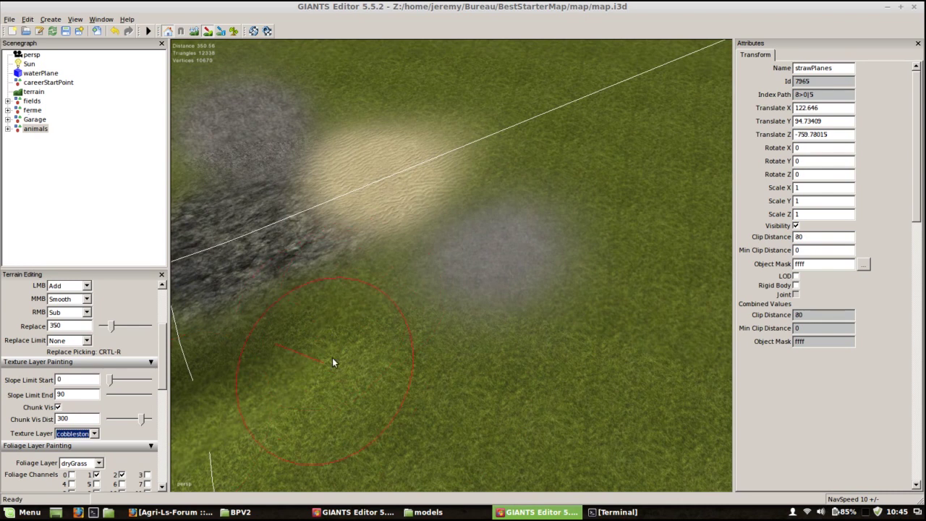
click(94, 433)
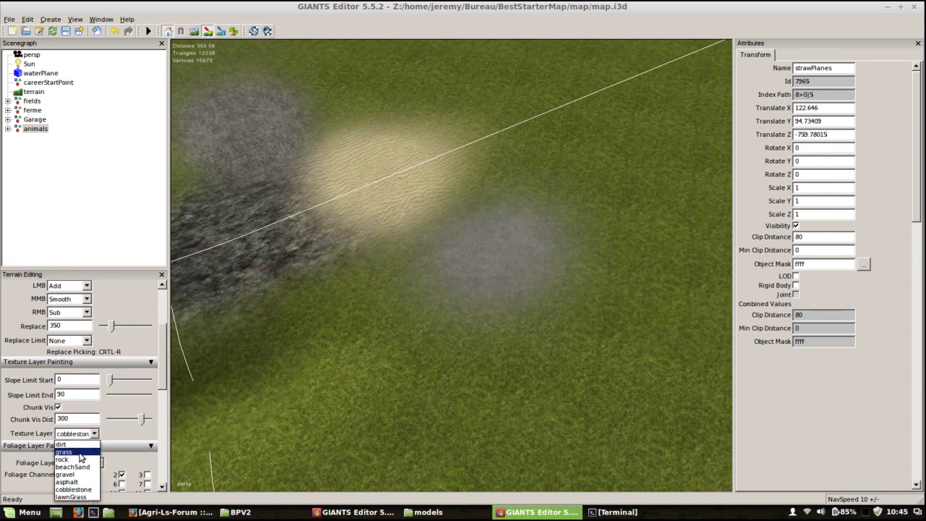
click(90, 487)
click(347, 315)
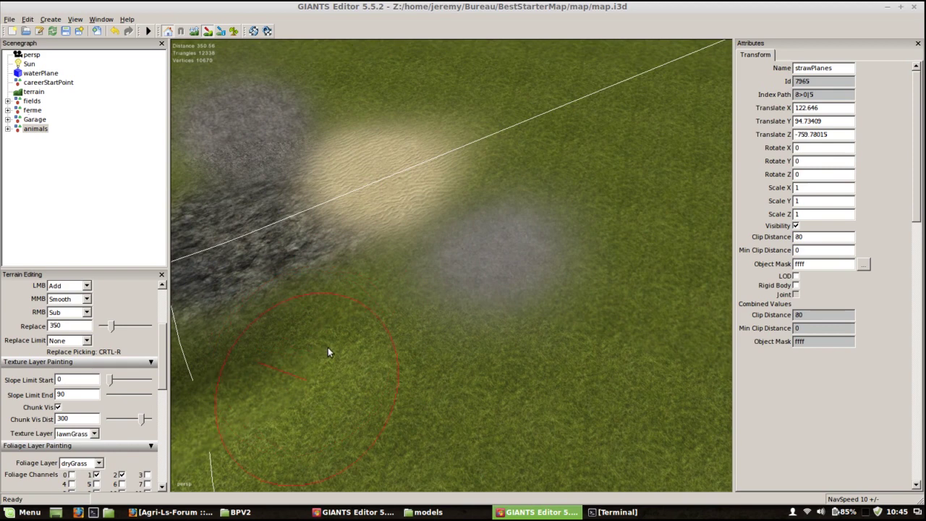
alt+drag(624, 273, 480, 224)
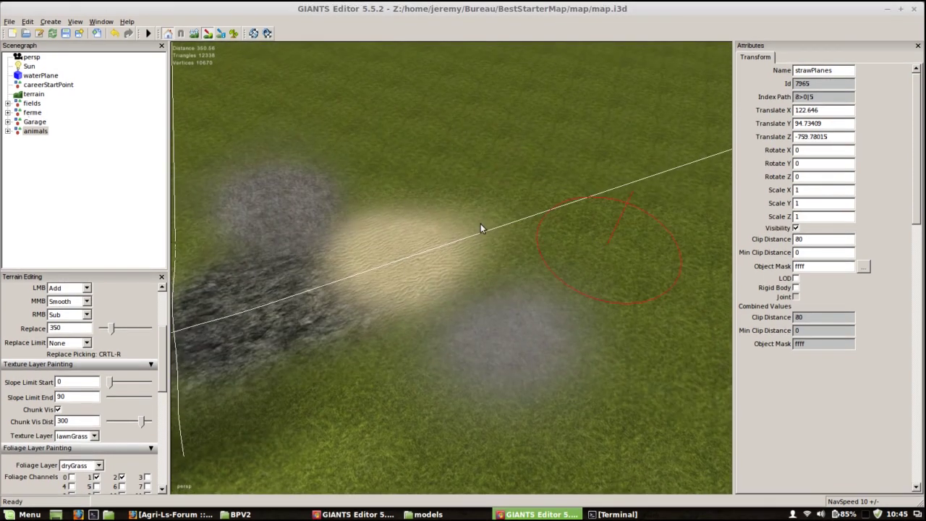
Set the texture layer to grass and paint over the front part of the rock patch
click(94, 433)
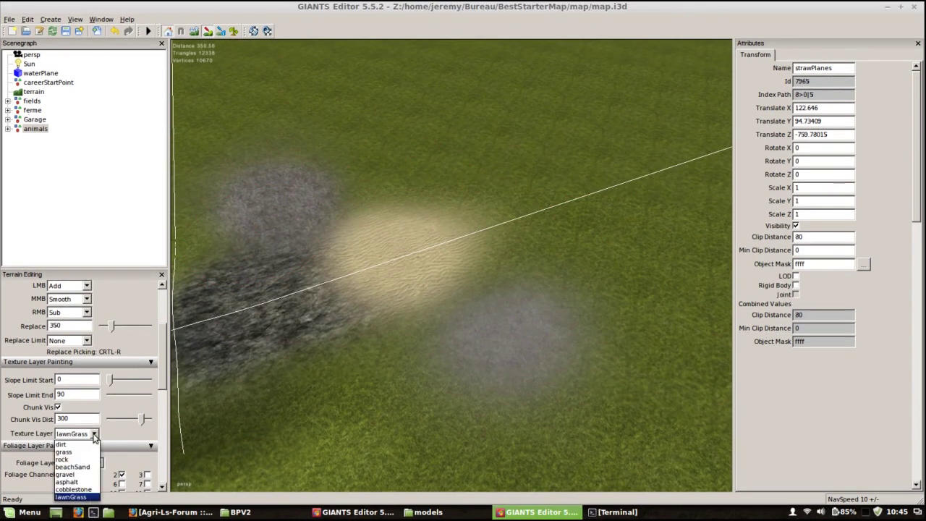
click(69, 452)
mouse_move(315, 425)
mouse_down()
mouse_move(312, 344)
mouse_move(285, 313)
mouse_move(296, 379)
mouse_up()
mouse_move(400, 402)
alt+mouse_down()
mouse_move(413, 408)
mouse_move(463, 376)
alt+mouse_up()
click(207, 33)
alt+drag(523, 272, 400, 270)
right_drag(400, 273, 390, 296)
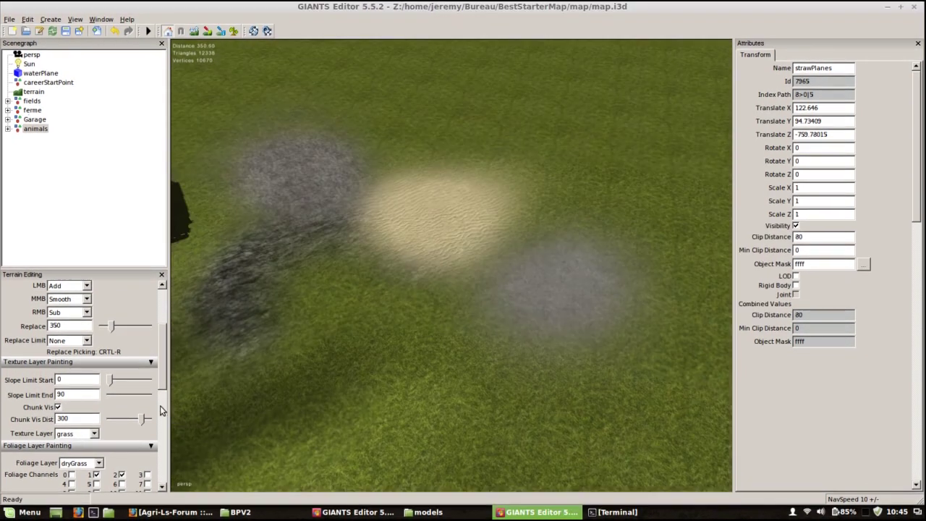
Keep grass as the texture layer and set the brush to radius 14.65809 with opacity, hardness and value at 1
click(93, 436)
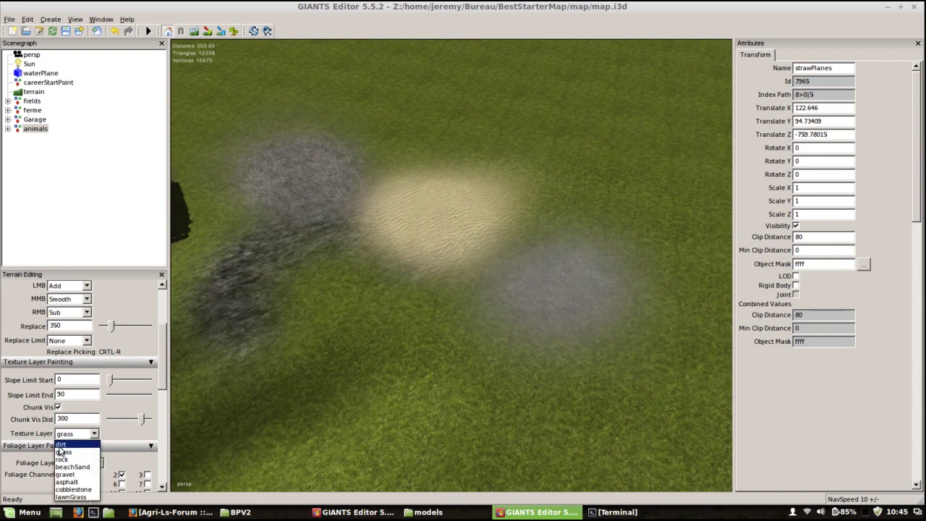
click(60, 449)
click(464, 236)
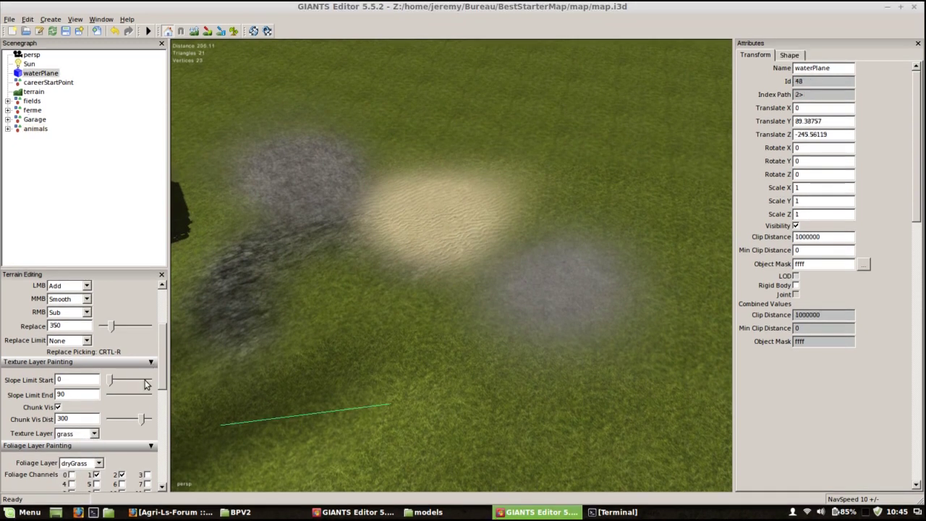
drag(162, 371, 168, 270)
drag(126, 331, 269, 331)
mouse_move(114, 347)
mouse_down()
mouse_move(163, 349)
mouse_move(101, 361)
mouse_up()
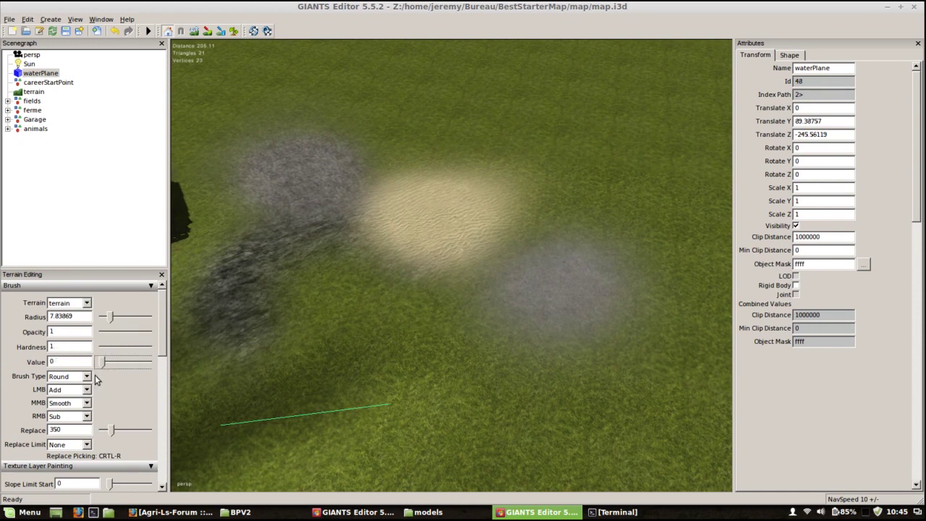
drag(112, 317, 121, 316)
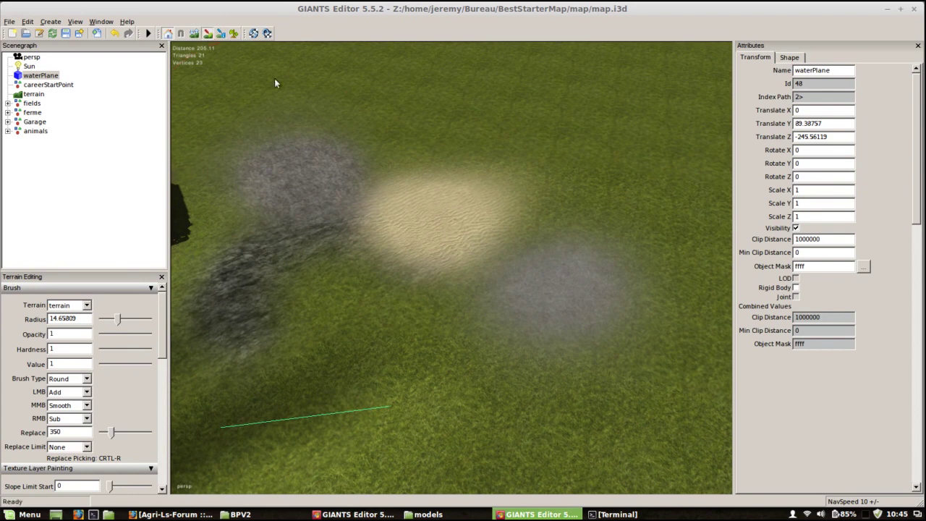
Paint grass over the remaining rock, sand, gravel and asphalt patches
mouse_move(484, 207)
mouse_down()
mouse_move(573, 272)
mouse_move(387, 186)
mouse_move(283, 204)
mouse_move(338, 306)
mouse_up()
alt+drag(599, 303, 541, 219)
alt+middle_drag(540, 219, 475, 323)
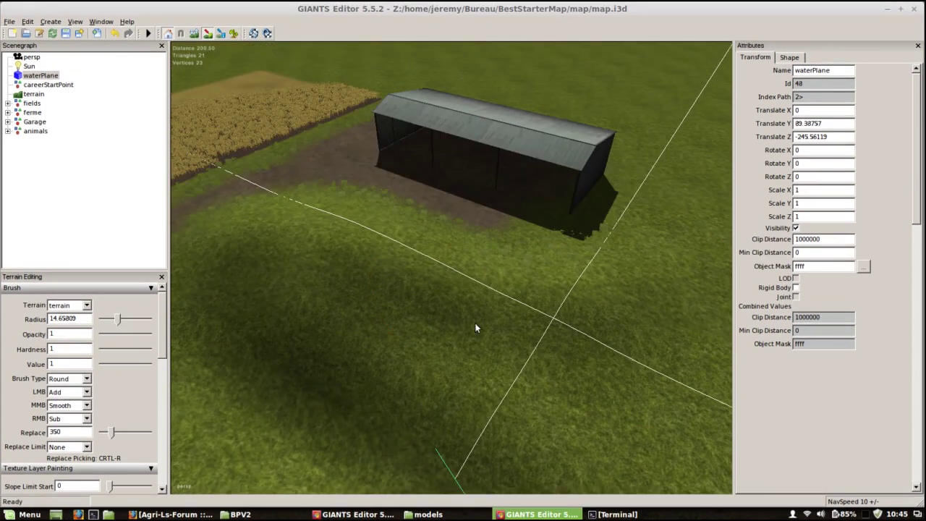
scroll(474, 323, up, 3)
click(208, 34)
Set a small soft texture brush with radius 2.8774, opacity 0.21505, hardness 0.3871 and value 0.2 for the shed ground
scroll(506, 258, down, 2)
alt+drag(505, 258, 535, 298)
scroll(535, 298, up, 3)
right_drag(536, 302, 386, 303)
alt+drag(386, 303, 344, 269)
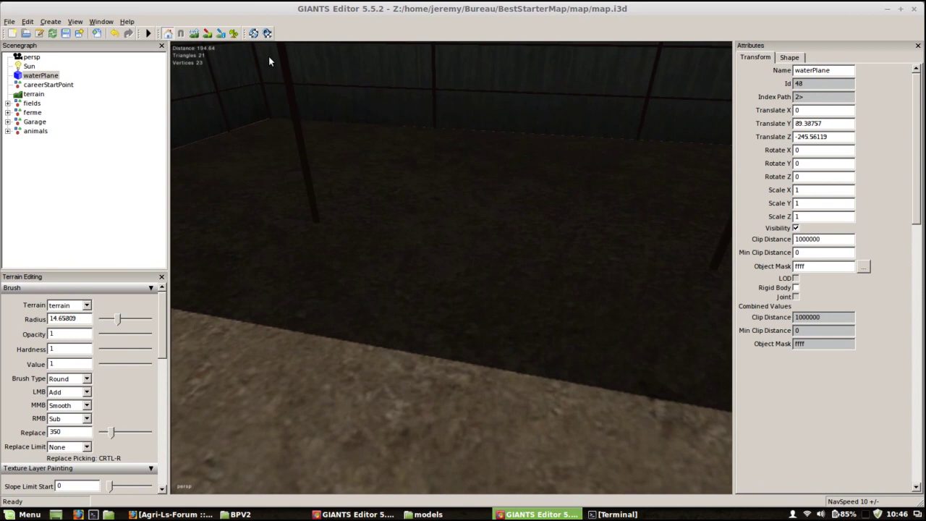
click(206, 33)
click(119, 331)
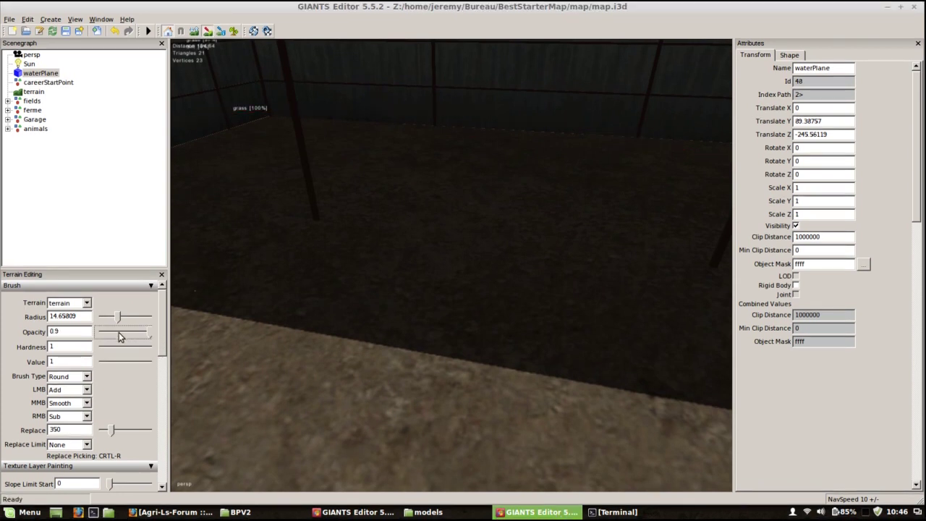
click(109, 348)
click(108, 349)
click(104, 364)
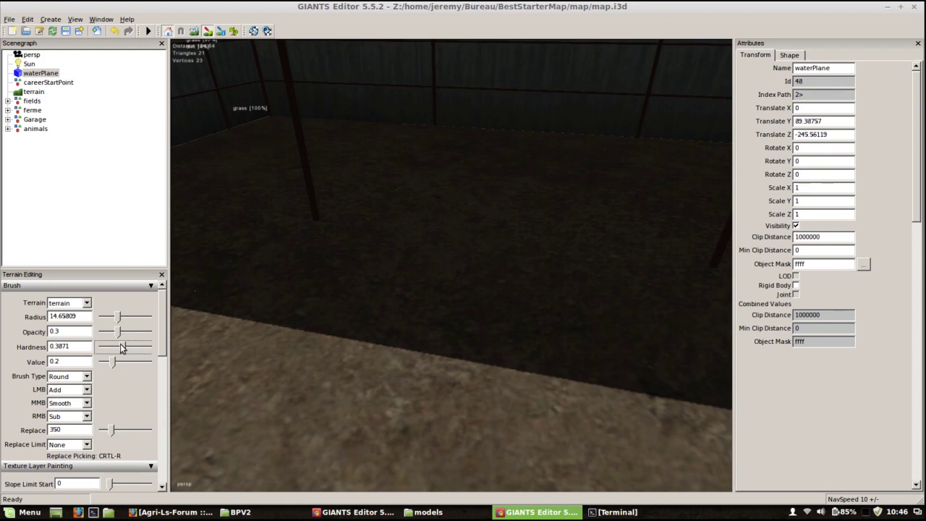
mouse_move(164, 305)
mouse_down()
mouse_move(163, 339)
mouse_move(162, 290)
mouse_up()
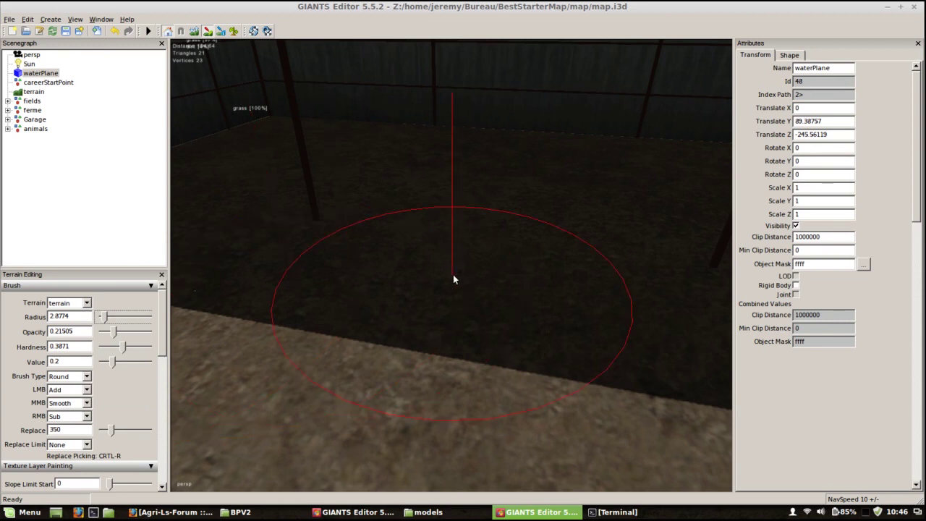
Set the texture layer to gravel for painting the dirt ground in front of the open shed
alt+drag(453, 274, 368, 275)
alt+right_drag(368, 274, 357, 323)
alt+drag(433, 299, 411, 326)
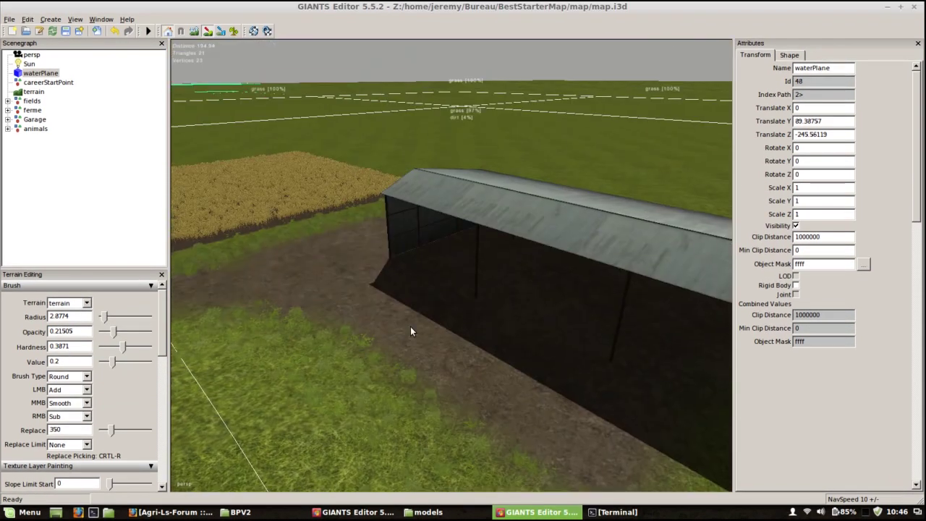
alt+right_drag(411, 326, 440, 298)
alt+drag(441, 298, 431, 262)
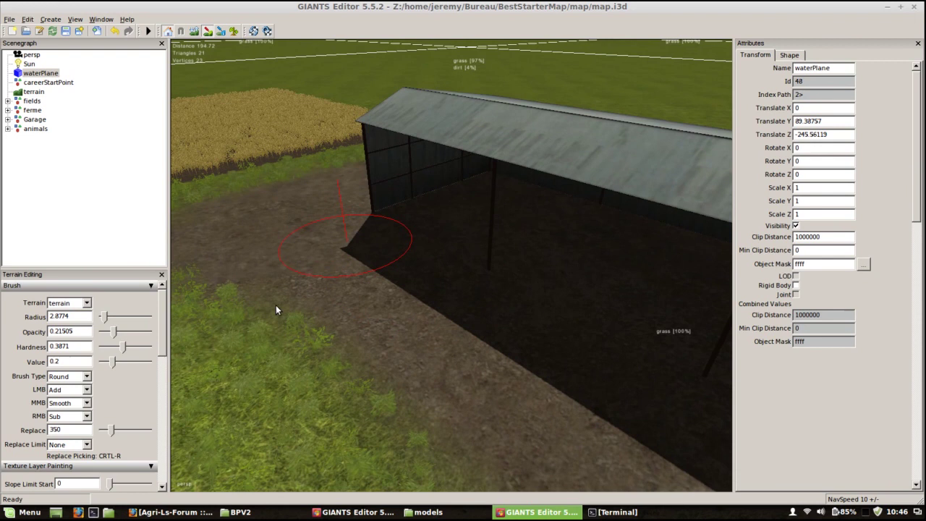
drag(162, 316, 163, 370)
click(93, 366)
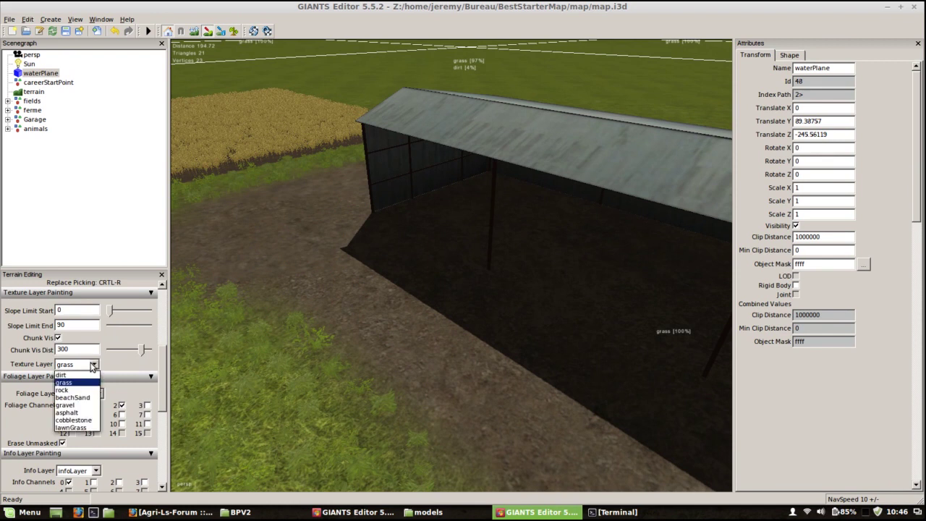
click(73, 398)
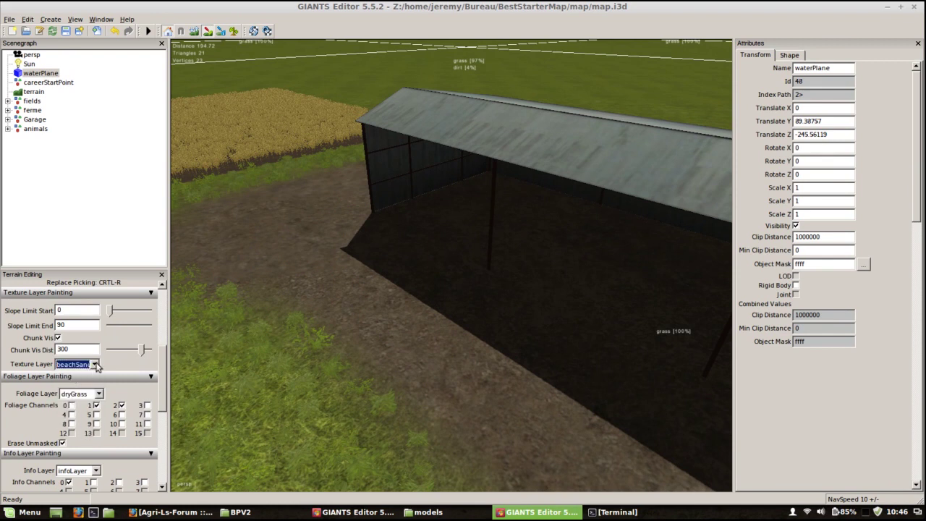
click(95, 365)
click(80, 407)
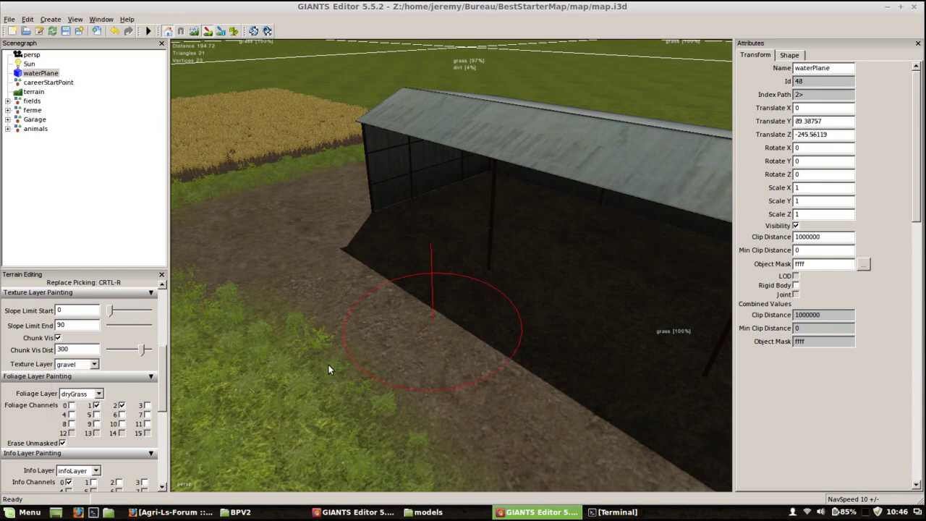
Paint gravel over the dirt along the open front of the shed
drag(328, 364, 339, 330)
scroll(353, 316, up, 3)
click(355, 313)
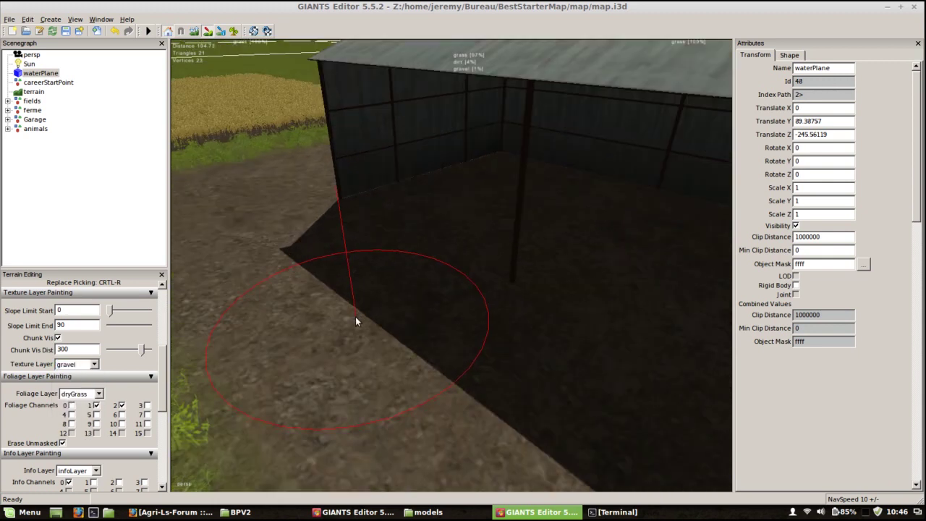
alt+drag(354, 333, 348, 335)
mouse_move(348, 340)
right_down()
mouse_move(356, 329)
mouse_move(400, 332)
right_up()
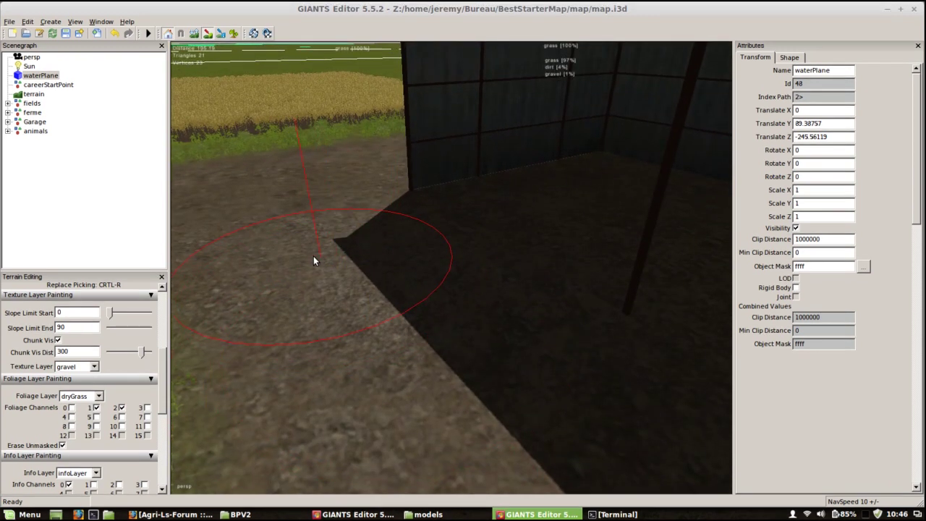
mouse_move(369, 301)
alt+mouse_down()
mouse_move(421, 344)
mouse_move(427, 367)
alt+mouse_up()
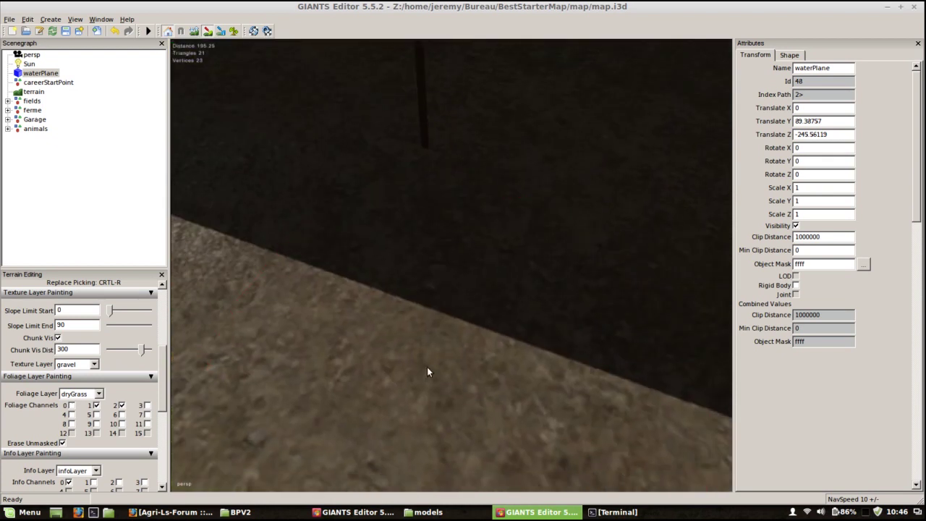
scroll(427, 367, down, 5)
mouse_move(444, 291)
right_down()
mouse_move(480, 289)
mouse_move(512, 272)
mouse_move(446, 256)
mouse_move(504, 306)
right_up()
alt+middle_drag(504, 307, 571, 359)
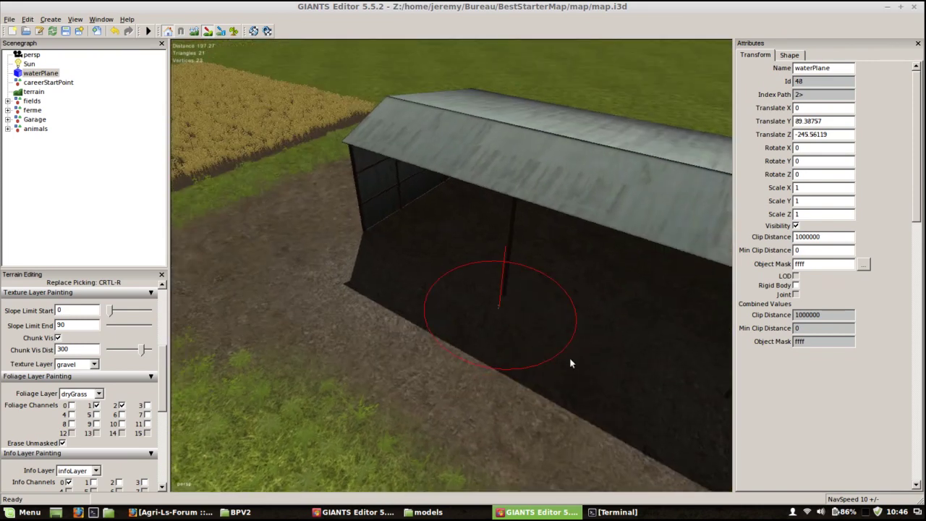
Paint gravel onto the dirt at the end of the shed, beside its closed side wall
alt+drag(570, 358, 652, 351)
scroll(562, 352, up, 5)
alt+drag(562, 352, 354, 314)
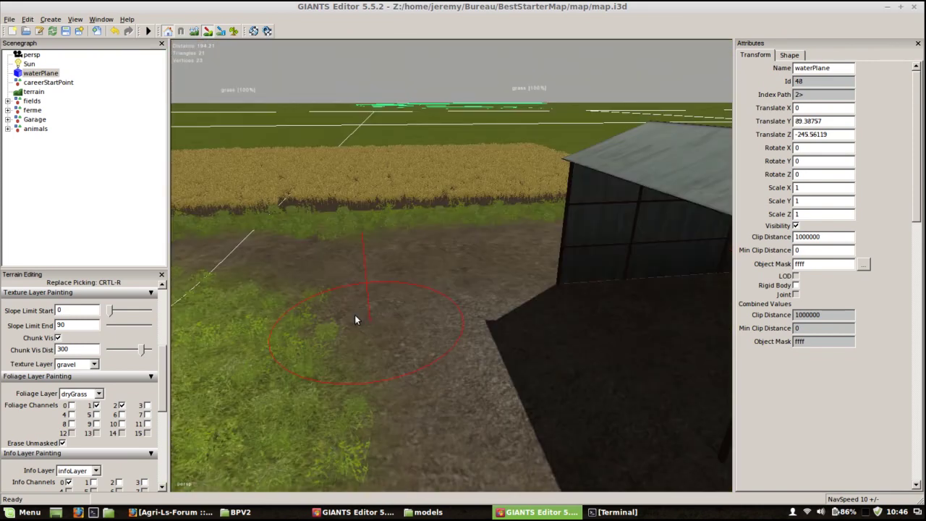
right_drag(355, 318, 418, 234)
drag(421, 233, 408, 242)
mouse_move(427, 317)
alt+mouse_down()
mouse_move(437, 325)
mouse_move(438, 316)
alt+mouse_up()
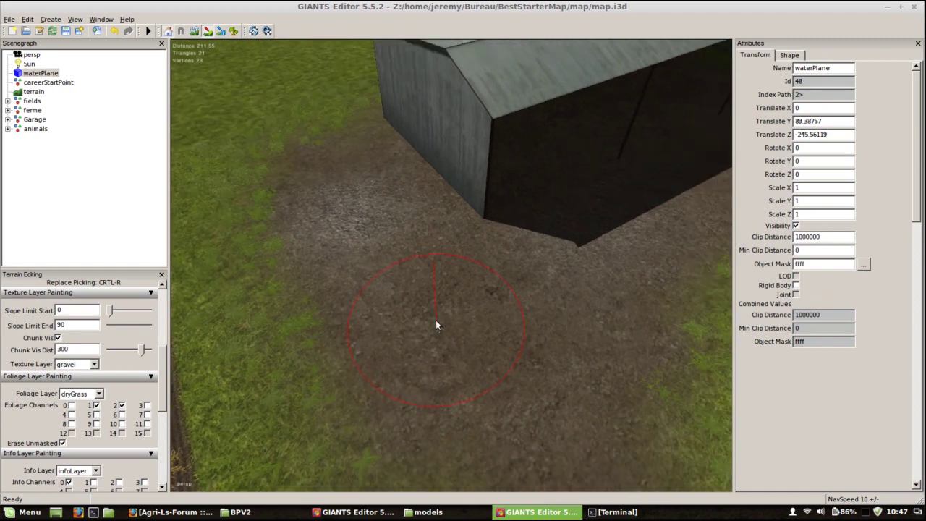
Extend the gravel across the dirt off the shed's corner and leave texture painting
mouse_move(433, 337)
alt+right_down()
mouse_move(440, 306)
mouse_move(425, 311)
mouse_move(408, 285)
alt+right_up()
alt+drag(407, 285, 428, 271)
scroll(427, 276, down, 6)
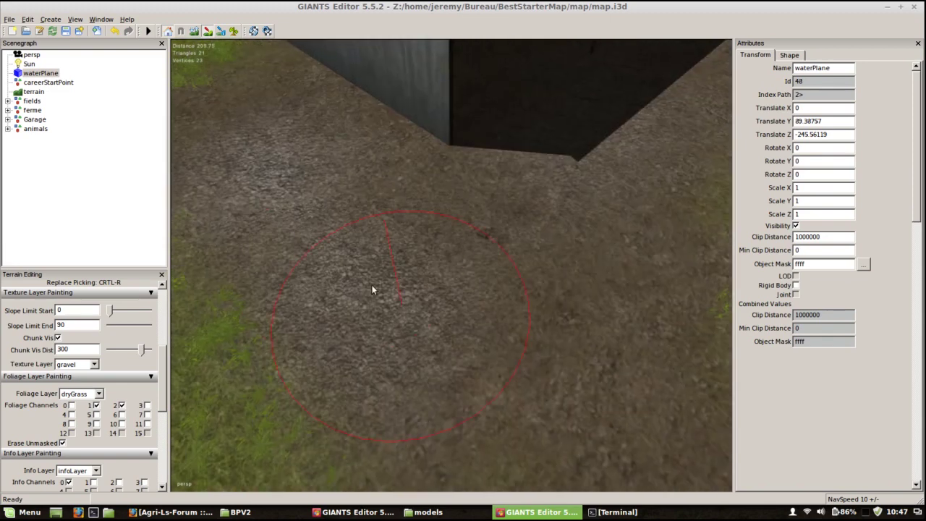
alt+drag(504, 317, 390, 285)
alt+right_drag(353, 216, 463, 231)
alt+drag(462, 231, 414, 219)
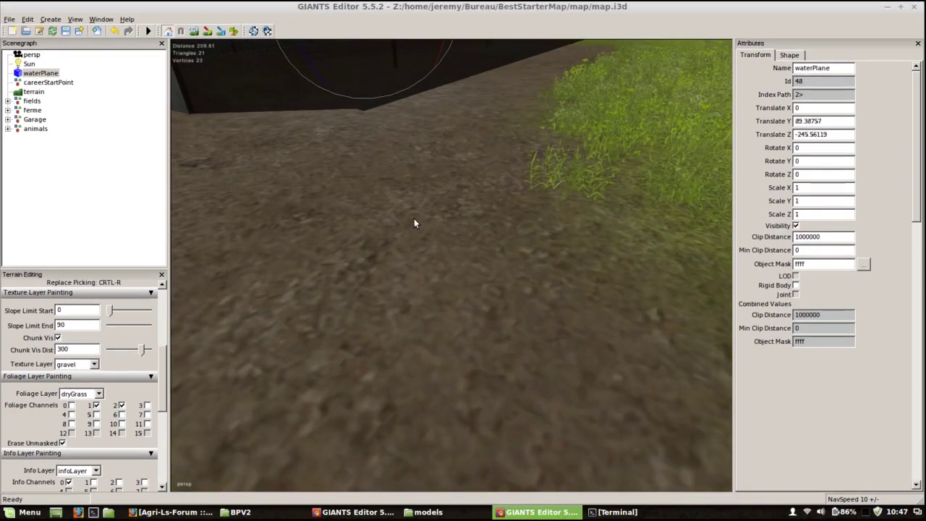
Clear the selection and examine the shed surroundings, the concrete wall and the Garage and animals groups
scroll(414, 218, down, 3)
alt+drag(424, 251, 417, 271)
scroll(418, 271, down, 4)
alt+drag(398, 231, 335, 104)
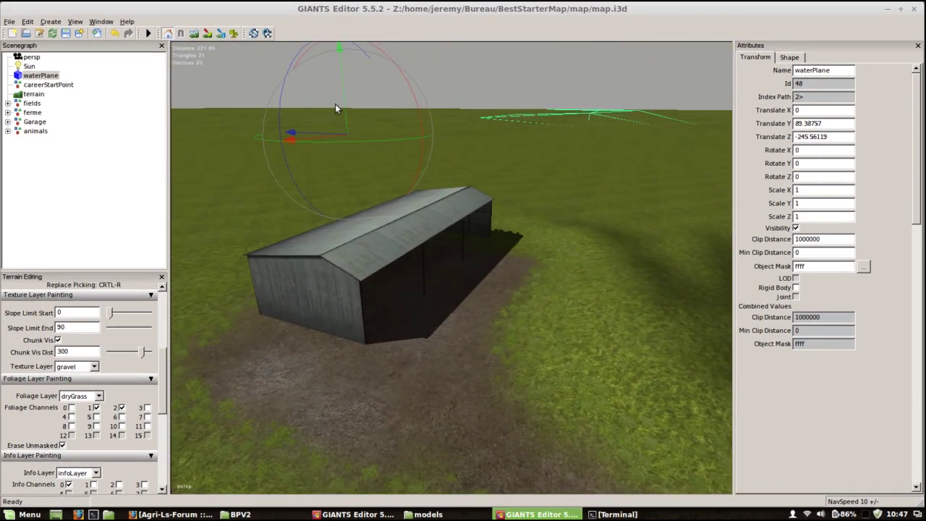
click(418, 69)
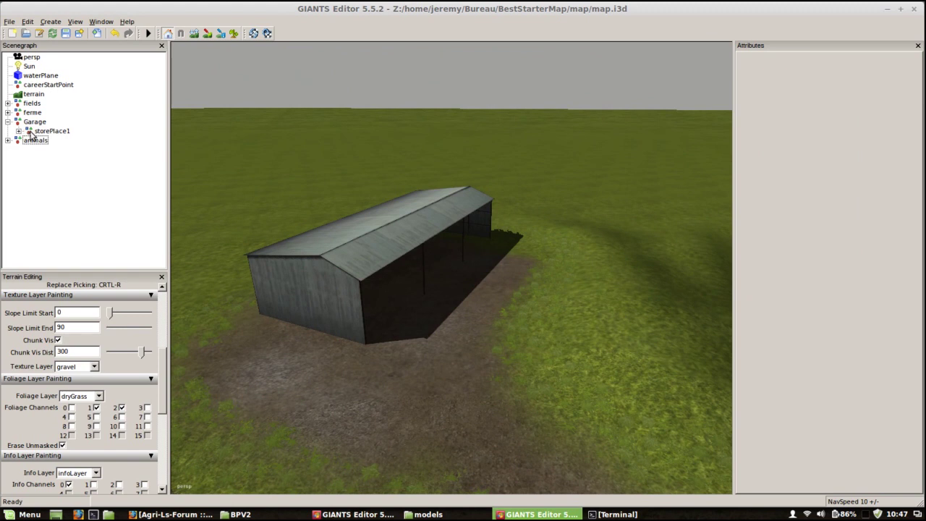
mouse_move(339, 292)
alt+mouse_down()
mouse_move(386, 303)
mouse_move(353, 298)
alt+mouse_up()
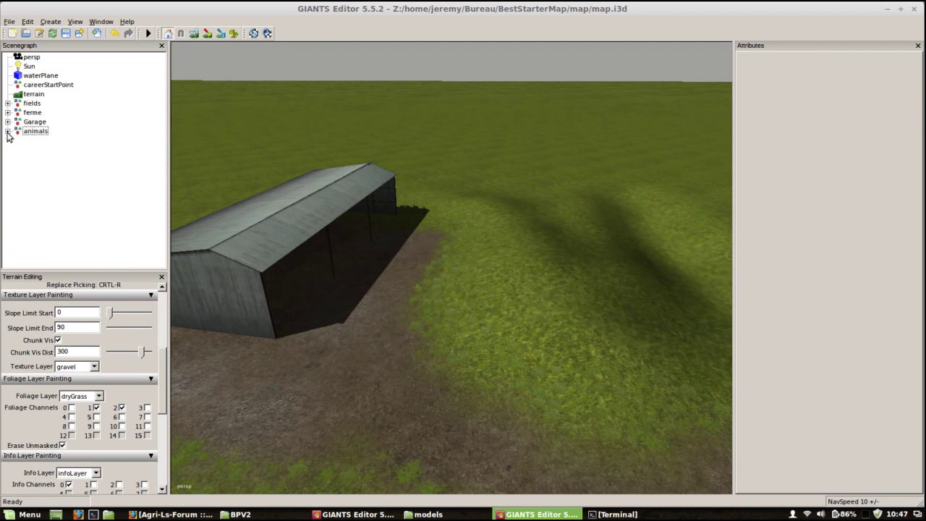
click(8, 131)
click(7, 132)
alt+drag(376, 312, 330, 324)
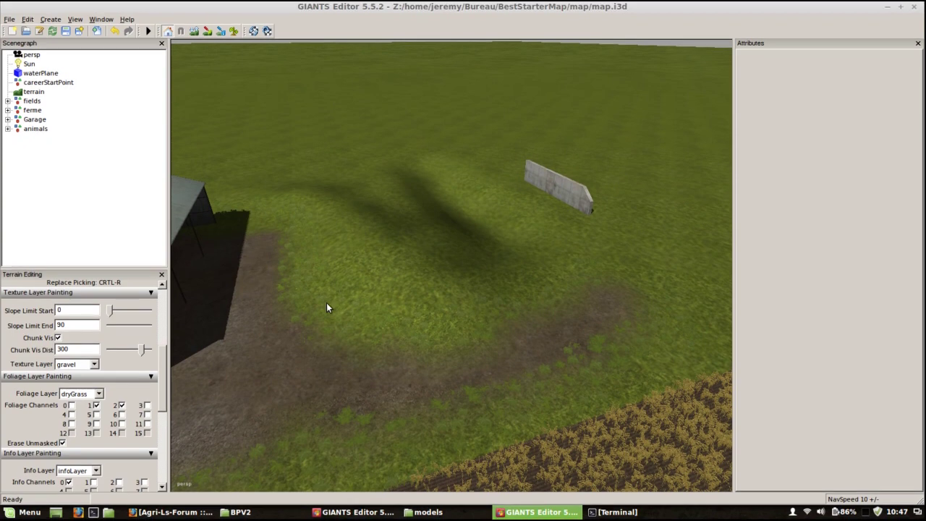
middle_drag(353, 355, 332, 223)
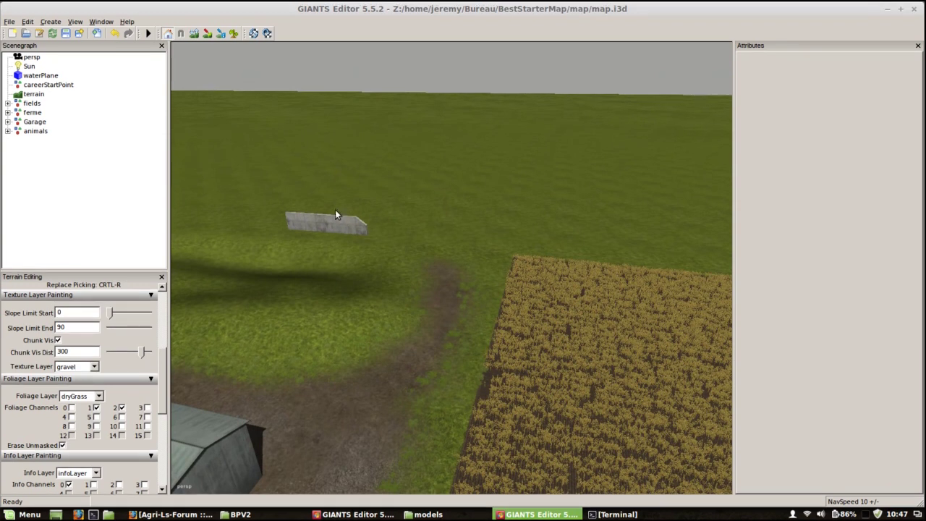
double_click(8, 131)
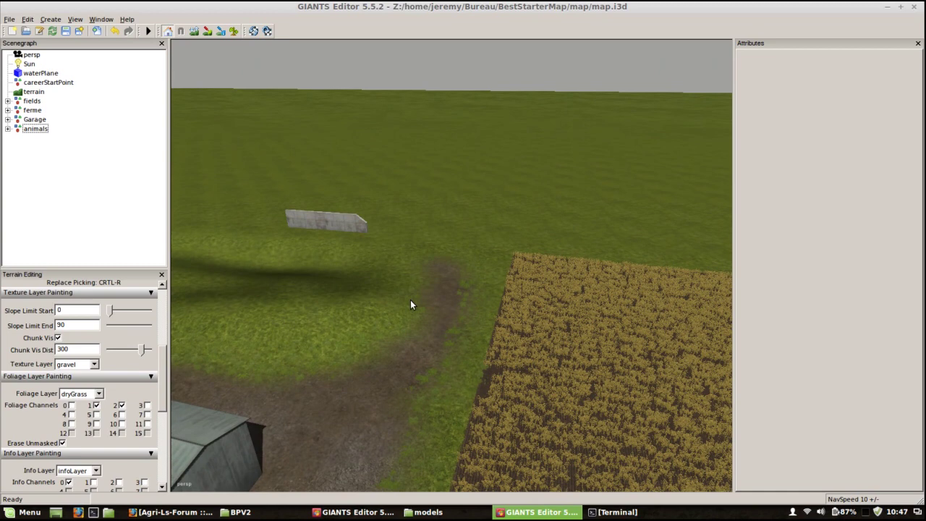
Examine the shed, its gravelled surroundings, the concrete wall and the tyres from several angles
alt+drag(419, 349, 370, 395)
alt+right_drag(371, 394, 484, 339)
alt+drag(484, 339, 390, 320)
alt+right_drag(391, 320, 534, 332)
alt+drag(534, 332, 421, 308)
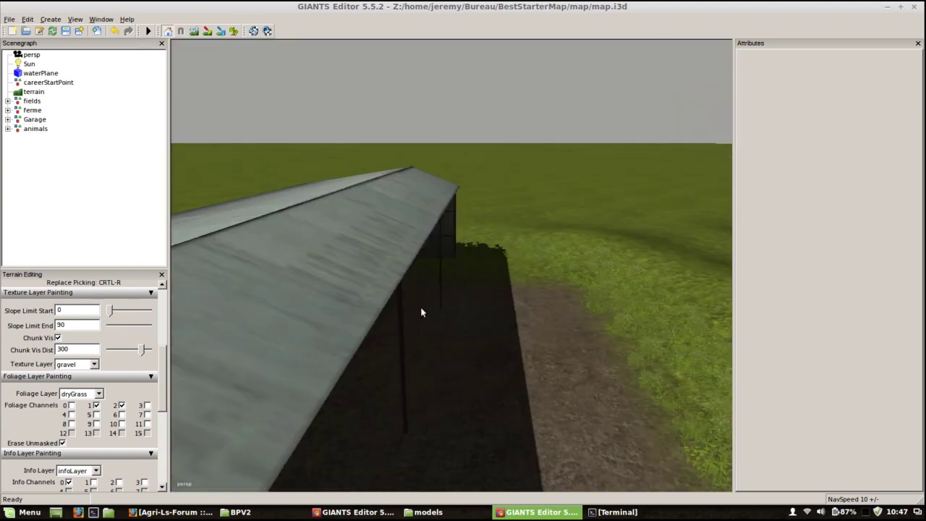
alt+right_drag(421, 307, 510, 297)
alt+drag(510, 297, 489, 301)
alt+right_drag(489, 301, 497, 312)
alt+drag(497, 311, 600, 295)
right_drag(466, 363, 474, 405)
right_drag(475, 317, 434, 316)
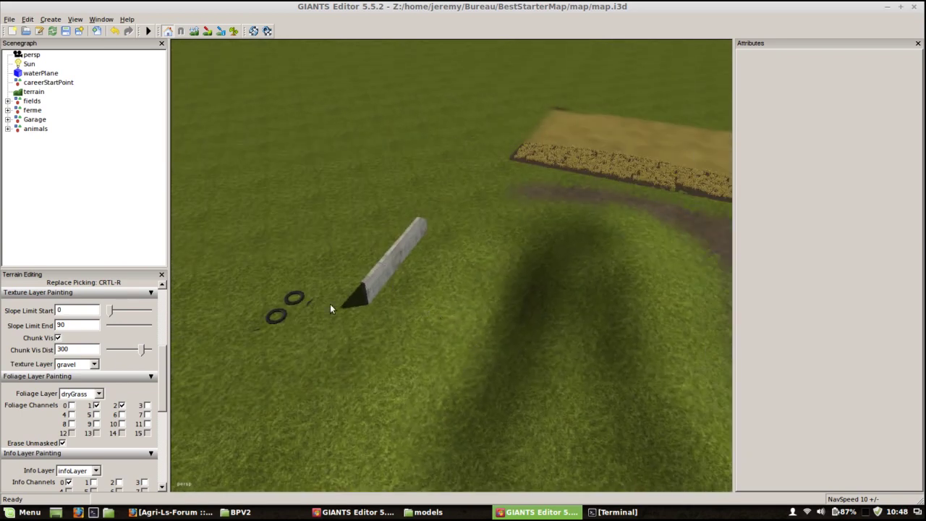
alt+drag(359, 333, 351, 339)
alt+right_drag(350, 340, 394, 418)
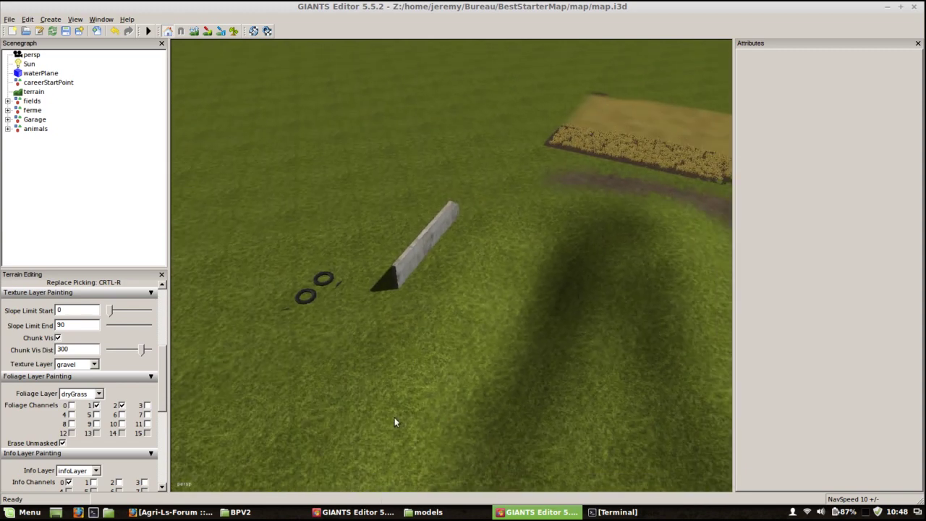
Switch to the BPV2 map and examine its village, fields, roads and roadside hedges
click(365, 513)
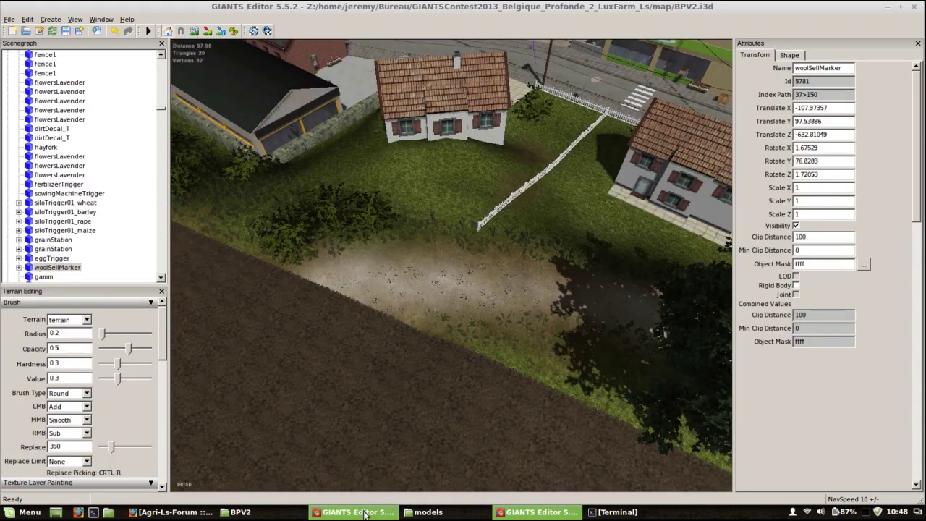
click(365, 513)
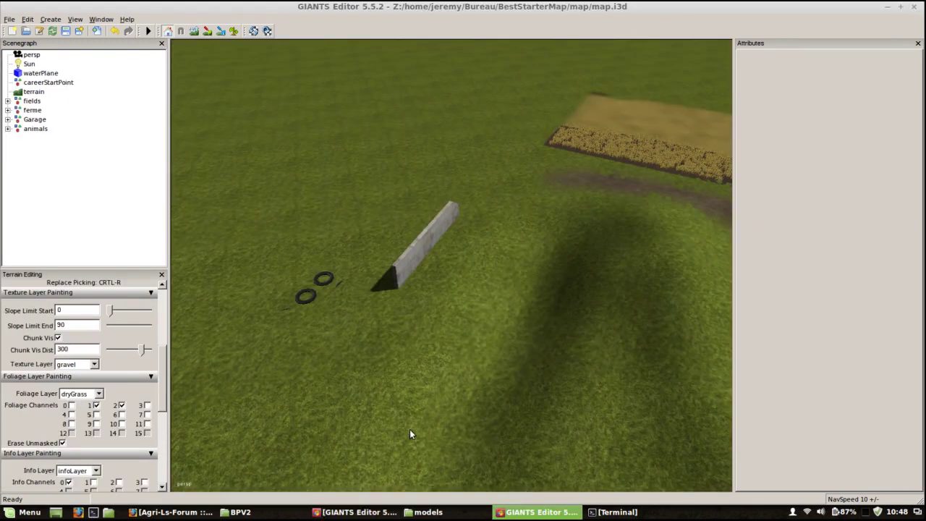
click(282, 512)
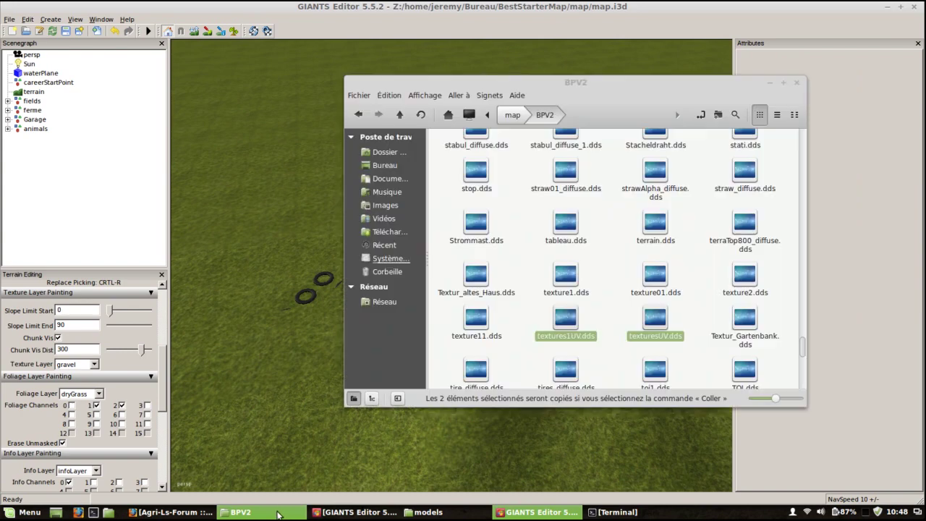
click(504, 511)
click(367, 510)
alt+drag(378, 286, 403, 332)
alt+right_drag(403, 333, 521, 323)
right_drag(484, 367, 366, 269)
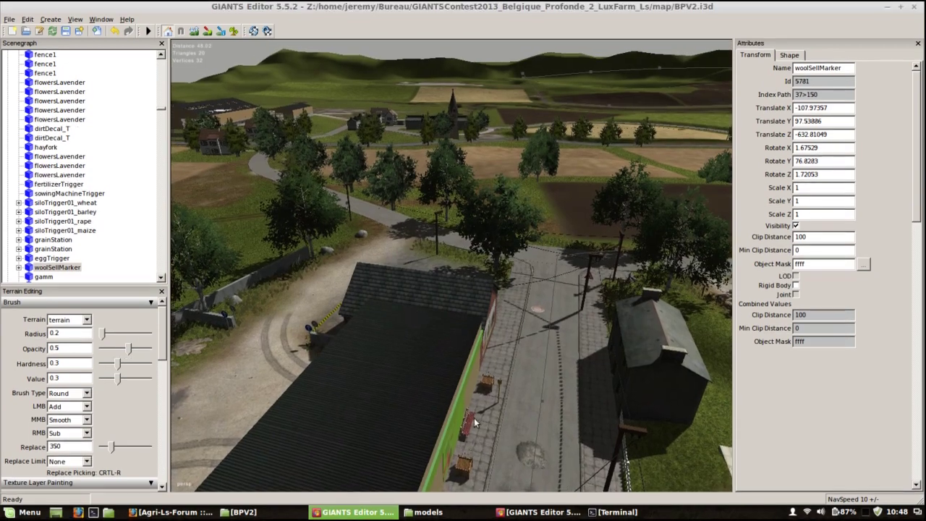
right_drag(510, 462, 573, 329)
right_drag(499, 313, 802, 198)
alt+right_drag(350, 267, 424, 278)
alt+drag(423, 278, 454, 316)
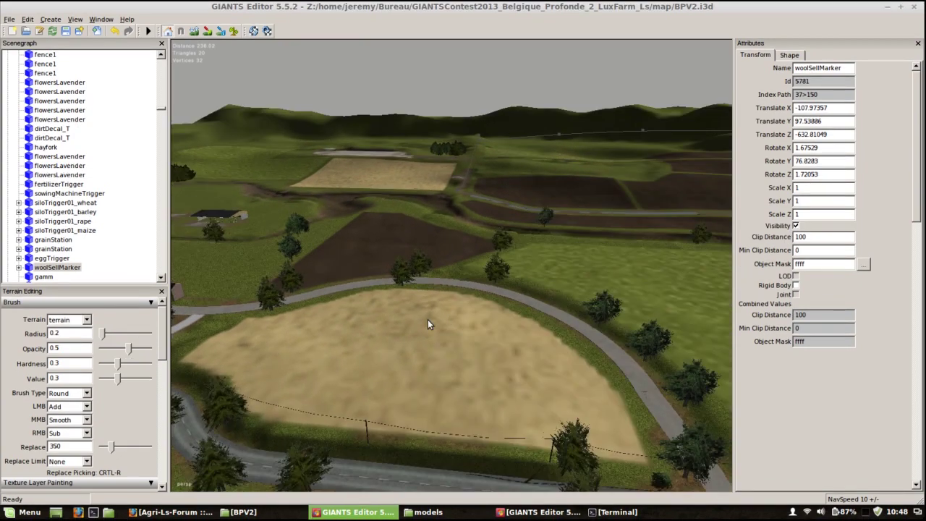
right_drag(399, 355, 420, 195)
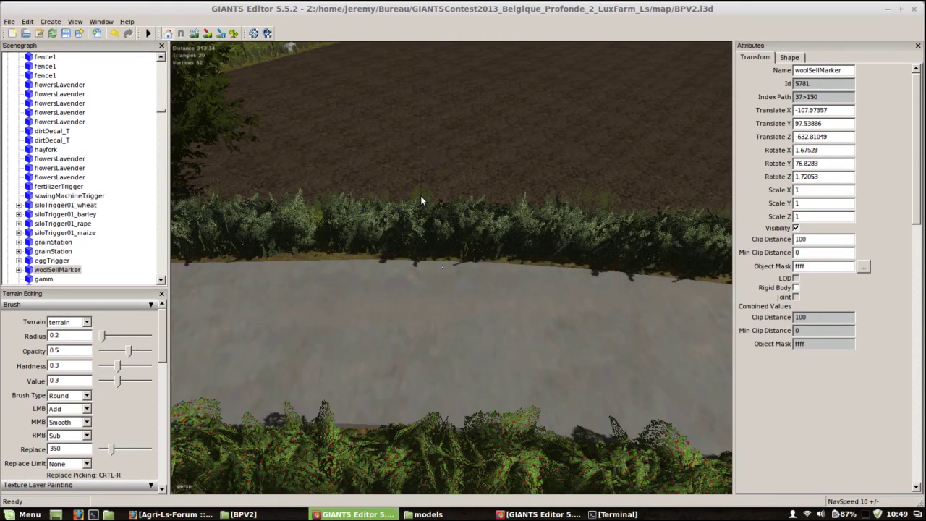
Select the shrubLong9m hedge segment between the road and the ploughed field and rotate it to Y -52.48936
click(438, 224)
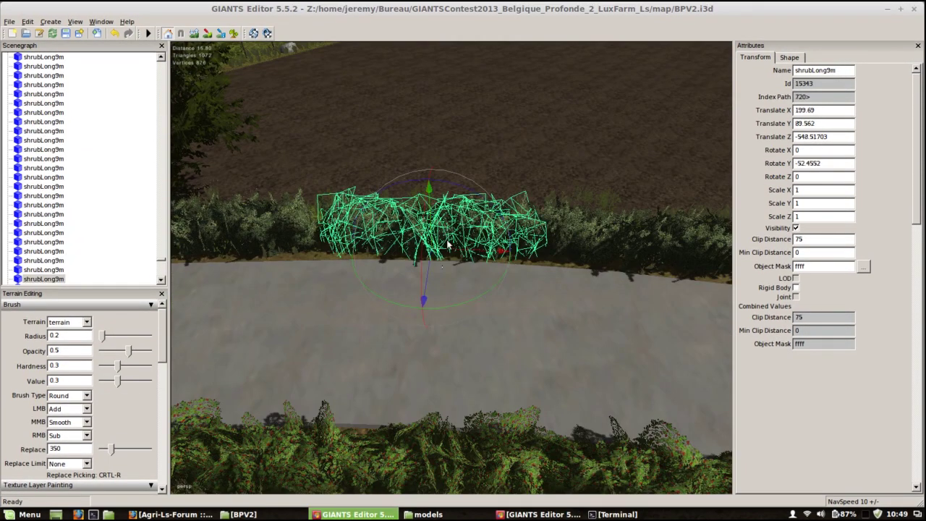
mouse_move(460, 302)
mouse_down()
mouse_move(470, 296)
mouse_move(460, 305)
mouse_up()
right_drag(427, 214, 460, 402)
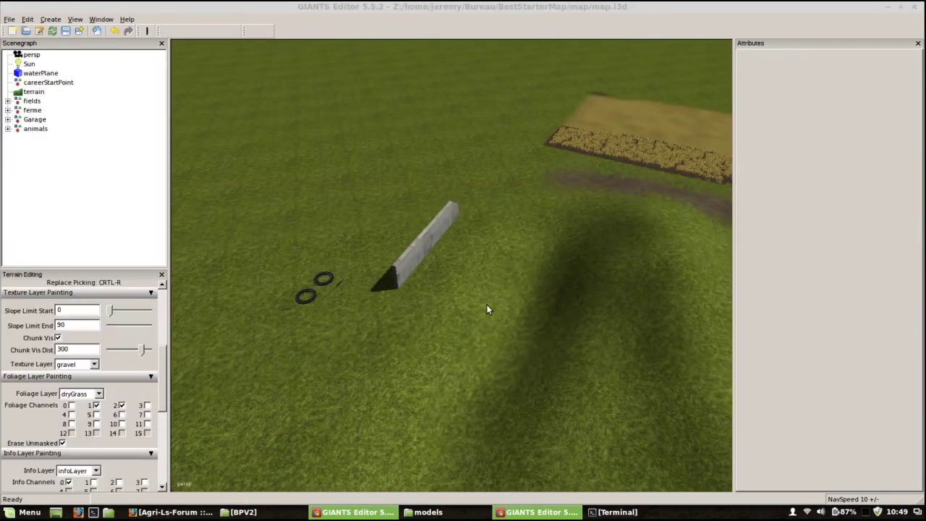
In BestStarterMap, activate terrain sculpting and set the LMB action to Replace, with opacity, hardness and value at 1
right_drag(488, 310, 329, 294)
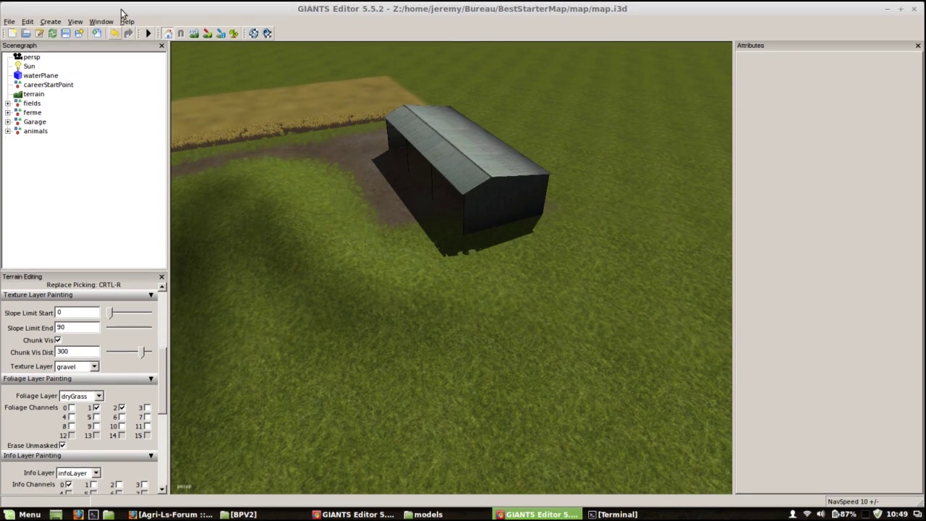
click(194, 34)
scroll(158, 374, up, 5)
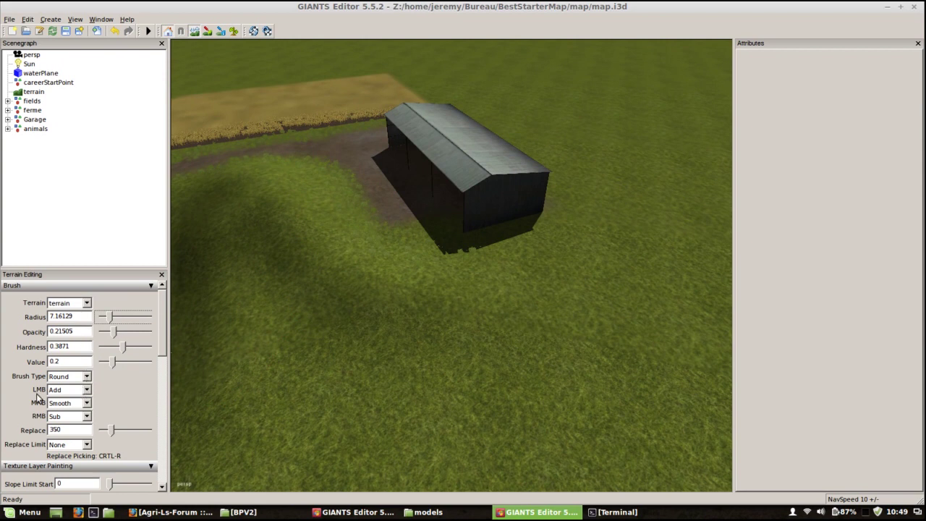
click(86, 390)
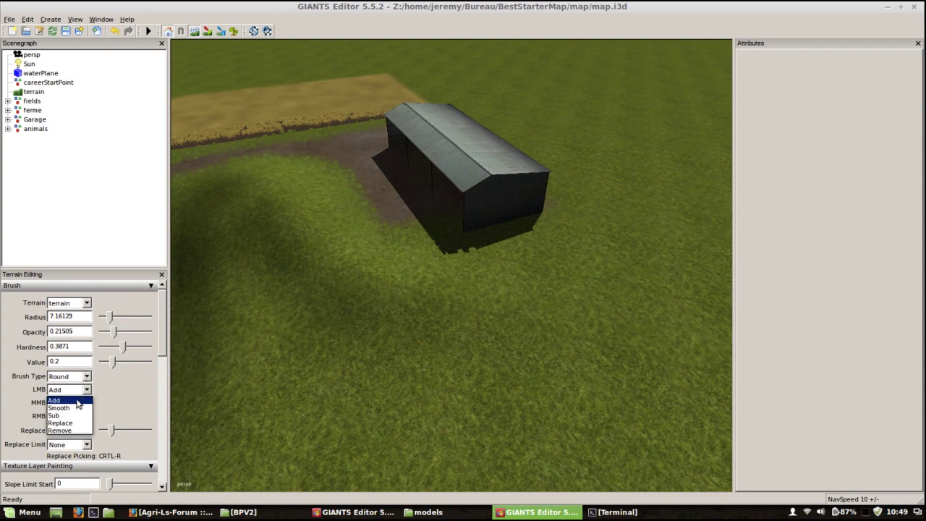
click(63, 422)
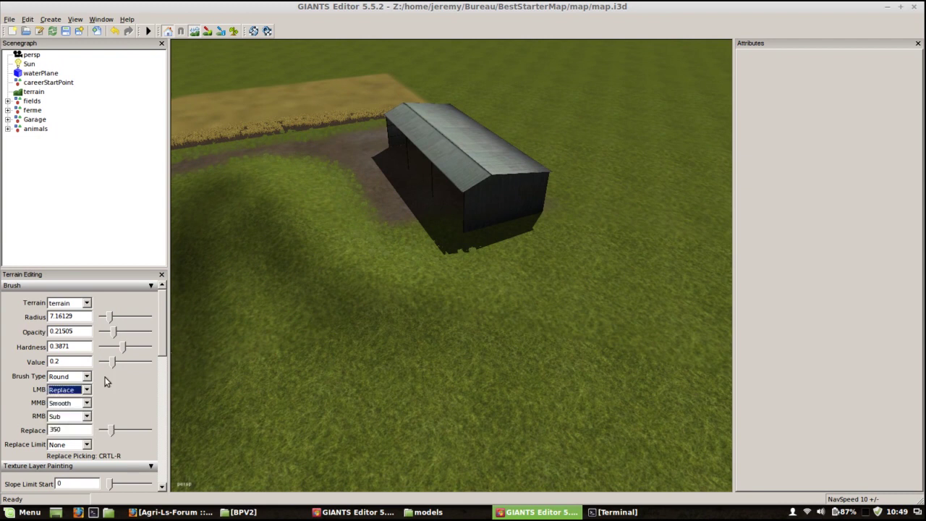
drag(115, 332, 202, 331)
drag(139, 352, 197, 357)
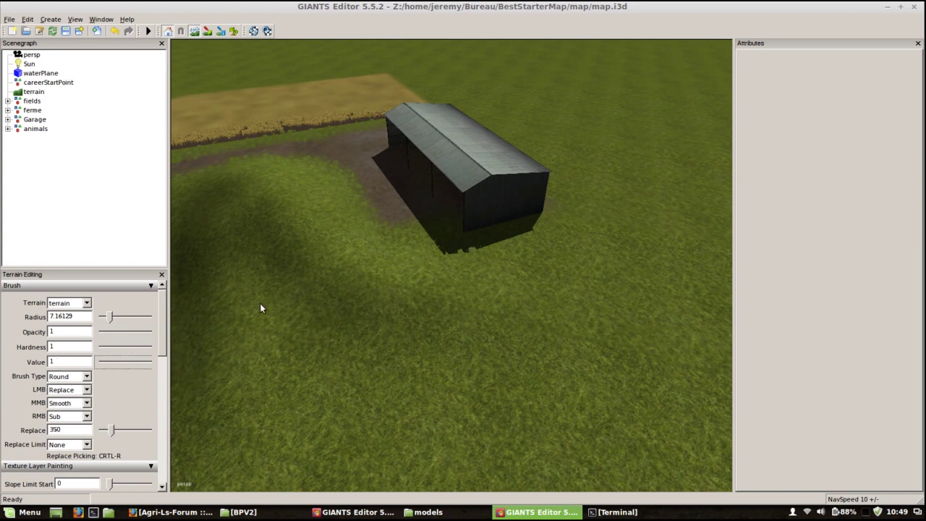
Try replacing the terrain height with 350 on the grass in front of the shed
click(333, 275)
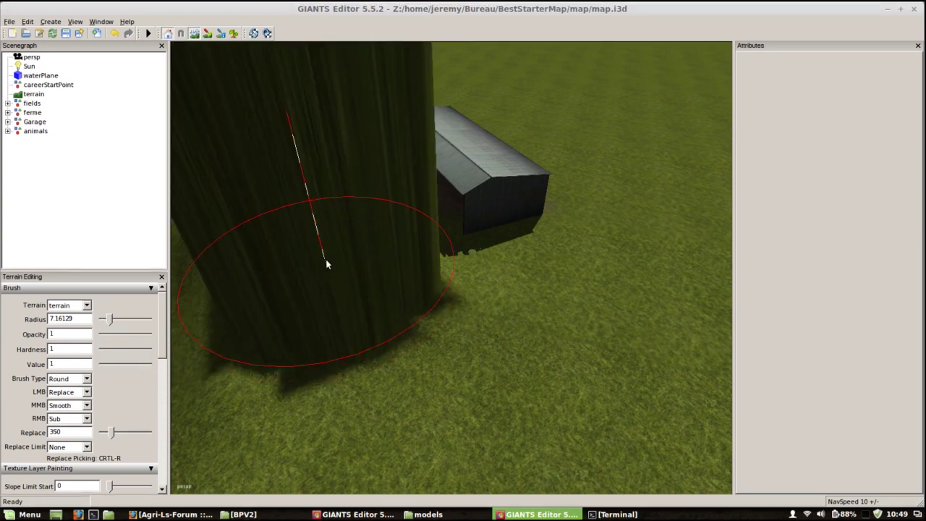
alt+drag(386, 309, 354, 406)
scroll(353, 406, down, 4)
mouse_move(397, 361)
alt+mouse_down()
mouse_move(384, 250)
mouse_move(405, 156)
mouse_move(402, 404)
alt+mouse_up()
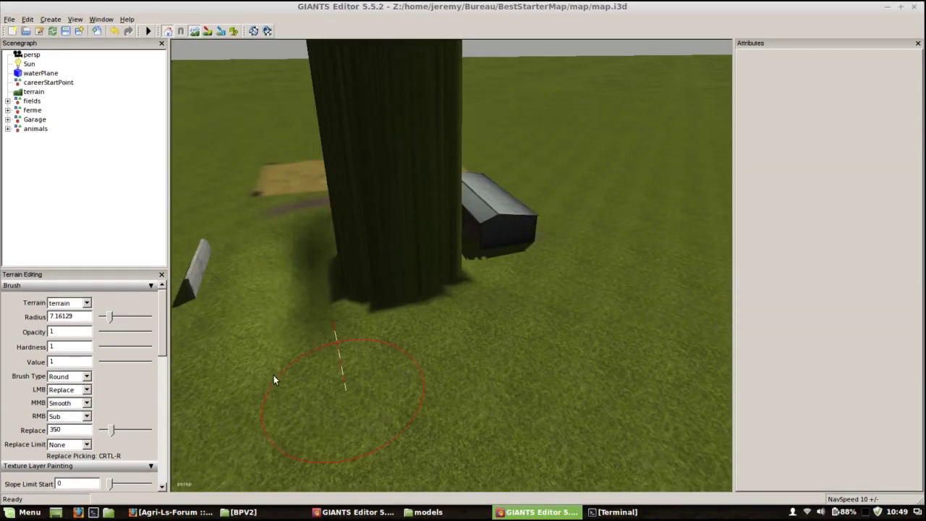
Lower the Replace height and level the towering column and old mound in front of the shed
drag(77, 432, 31, 434)
mouse_move(381, 274)
mouse_down()
mouse_move(377, 255)
mouse_move(417, 276)
mouse_move(365, 231)
mouse_move(350, 226)
mouse_move(321, 241)
mouse_move(319, 318)
mouse_move(277, 300)
mouse_move(283, 253)
mouse_up()
alt+drag(409, 368, 437, 295)
mouse_move(437, 294)
alt+right_down()
mouse_move(418, 305)
mouse_move(473, 216)
mouse_move(507, 249)
alt+right_up()
alt+drag(507, 248, 416, 282)
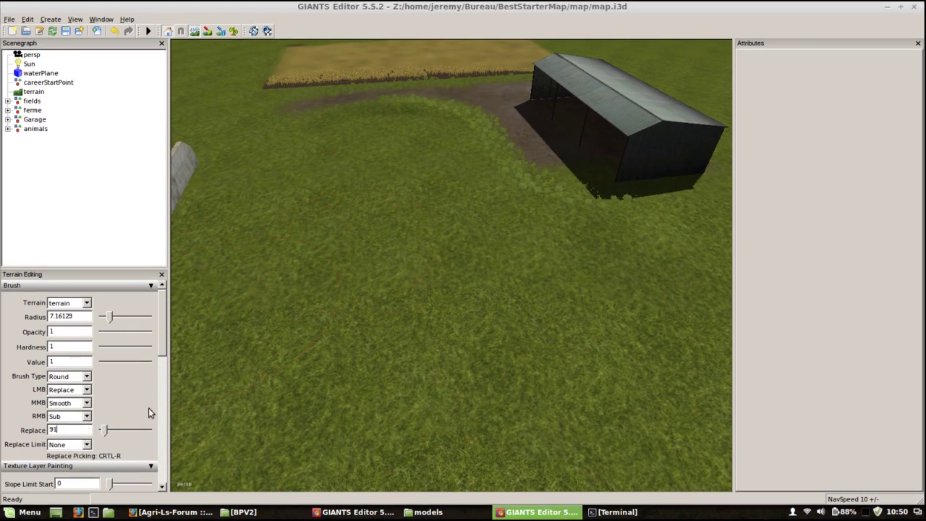
Set the Replace height to 95 and raise a broad plateau on the grass in front of the shed
key(BackSpace)
text(5)
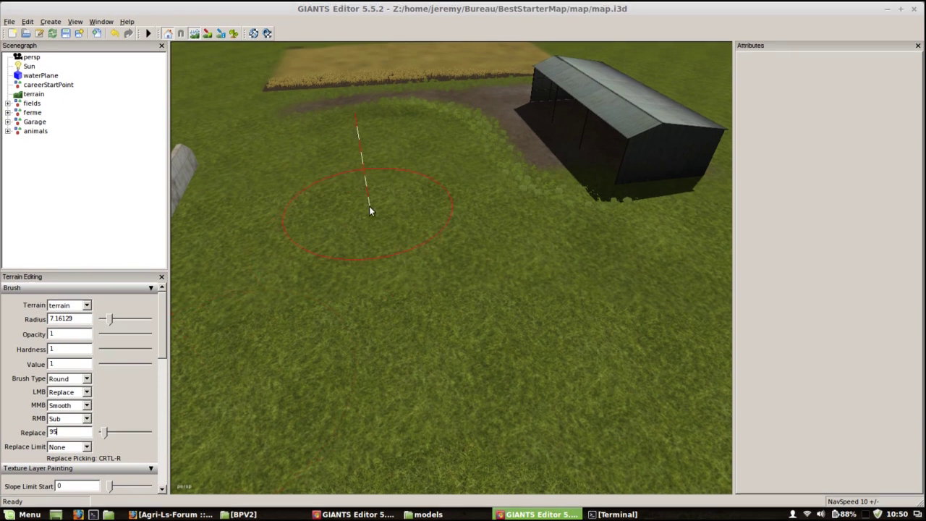
click(368, 211)
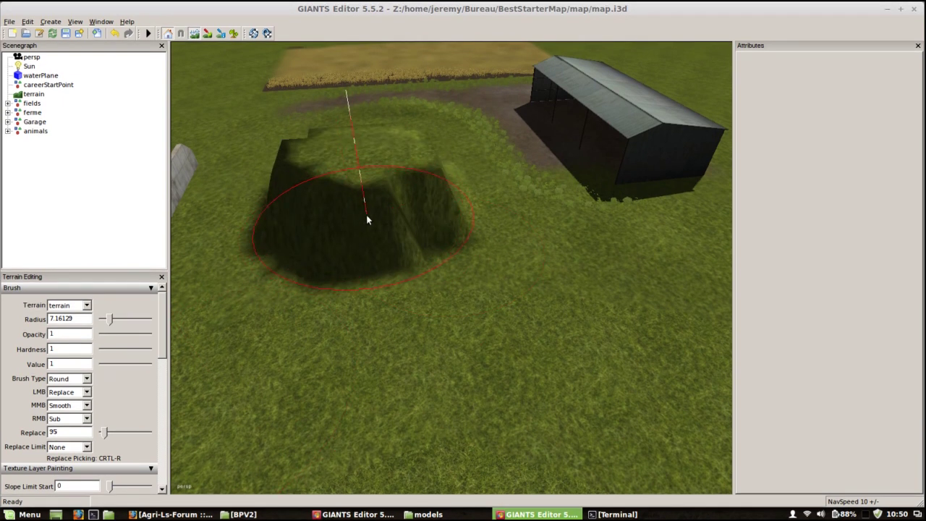
mouse_move(404, 246)
mouse_down()
mouse_move(309, 246)
mouse_move(376, 270)
mouse_move(392, 241)
mouse_up()
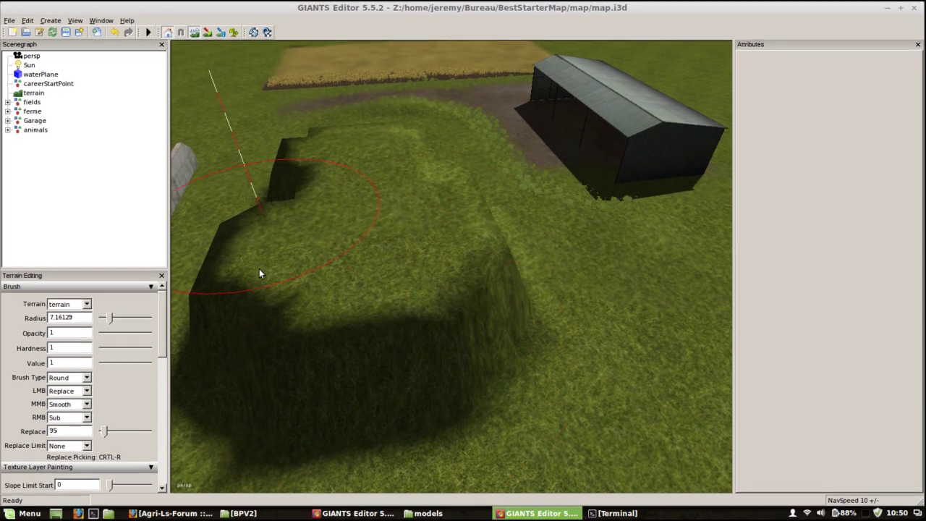
Keep Smooth as the MMB action and smooth the plateau's steep front edge into a slope
click(69, 407)
click(67, 407)
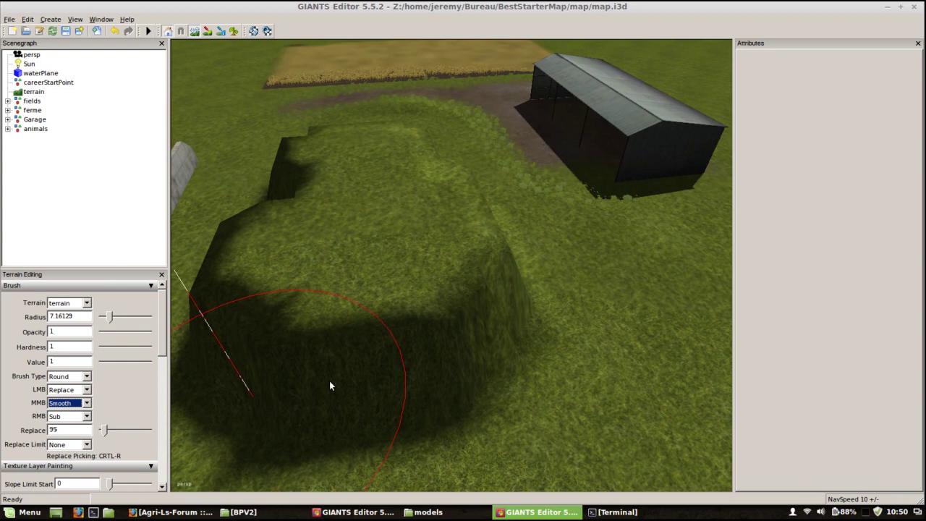
mouse_move(403, 355)
middle_down()
mouse_move(443, 300)
mouse_move(451, 243)
mouse_move(410, 182)
middle_up()
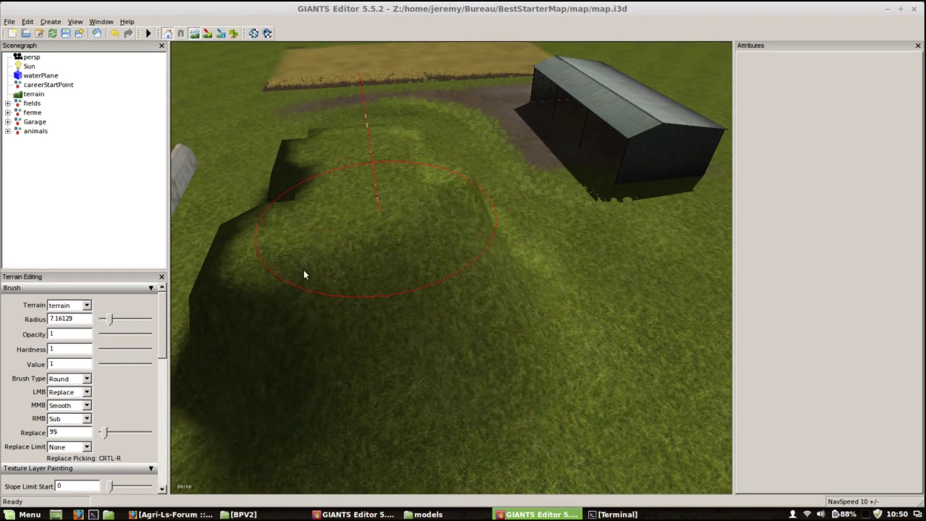
Keep Sub as the RMB action and subtract terrain from the front of the plateau
click(71, 418)
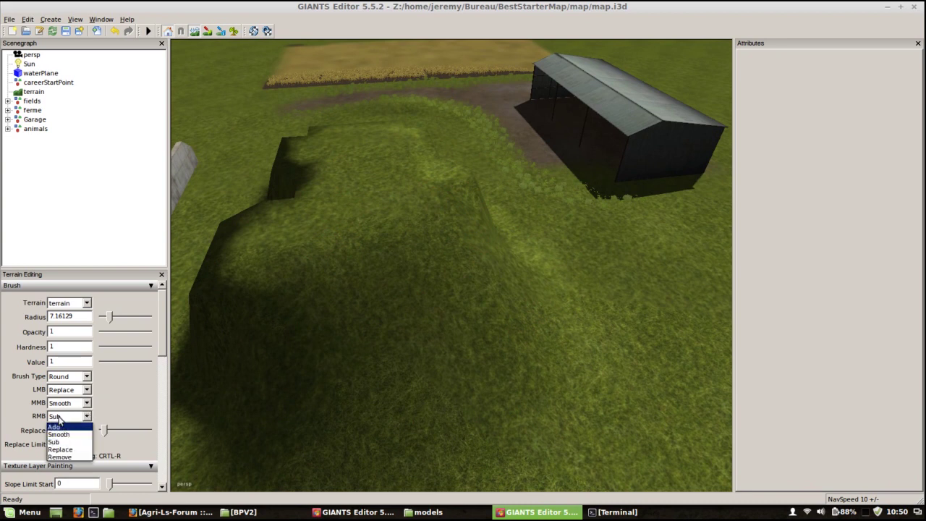
click(354, 316)
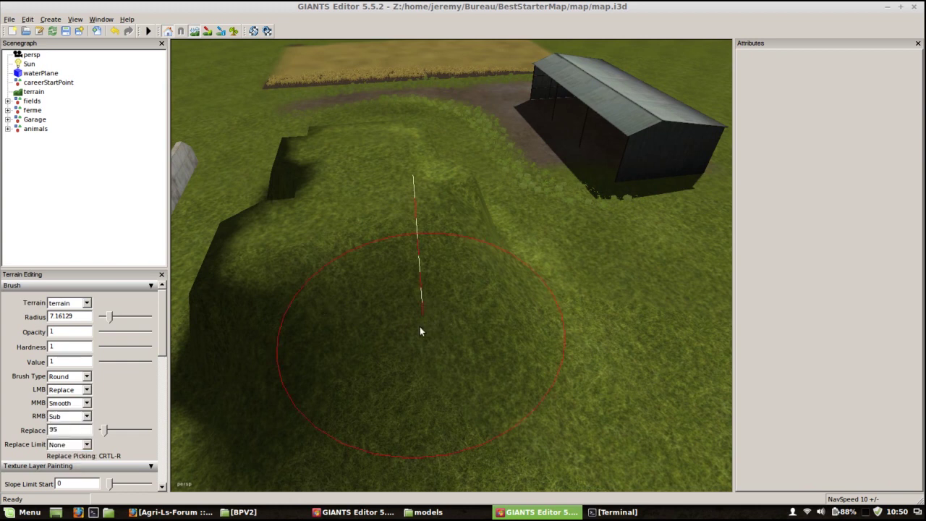
scroll(408, 304, down, 3)
right_drag(403, 292, 369, 290)
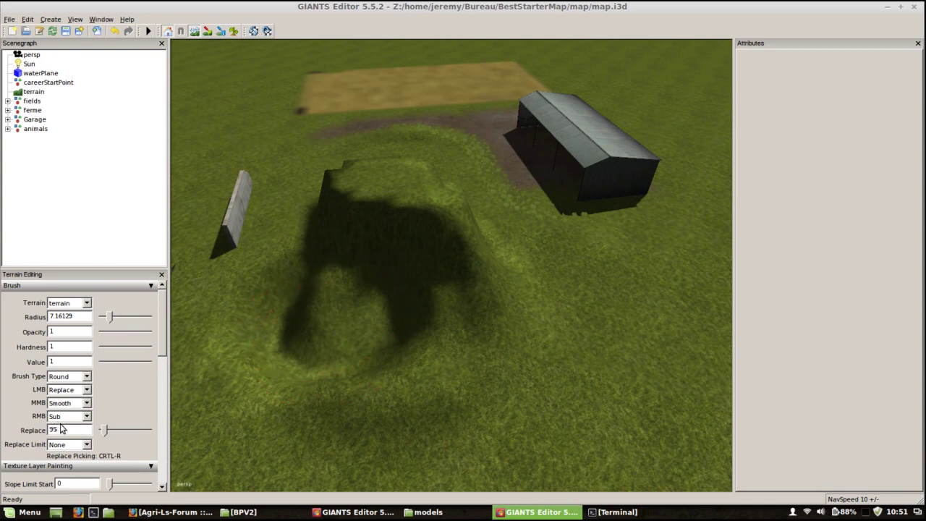
Set the RMB action to Smooth and soften the hollow and the plateau's steep edges
click(82, 416)
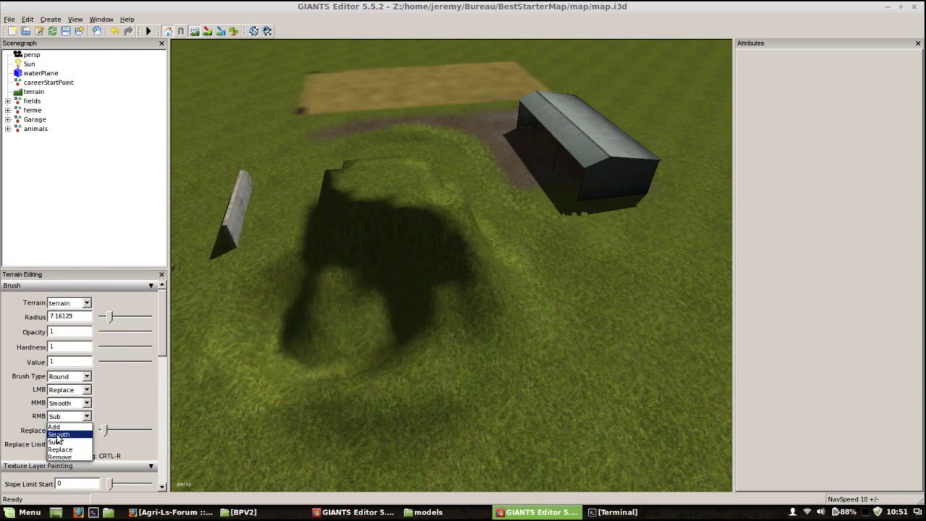
click(62, 434)
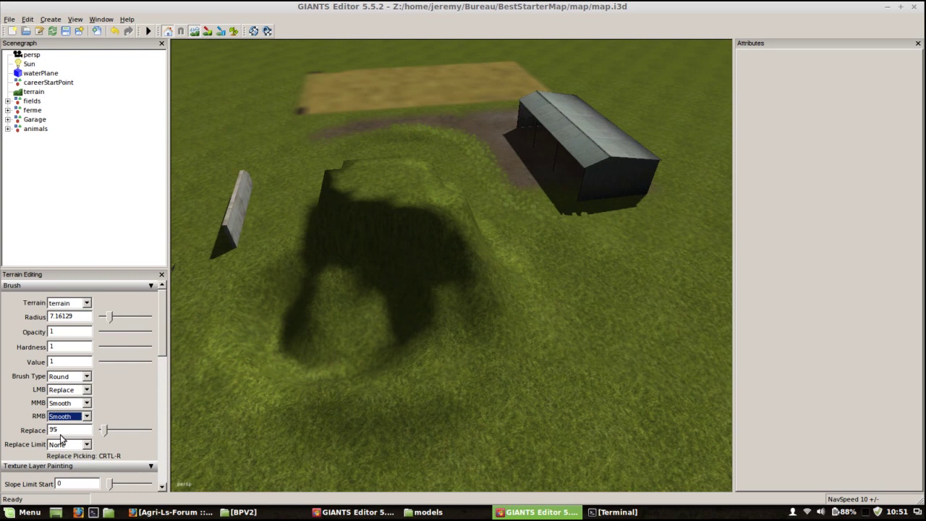
mouse_move(391, 324)
right_down()
mouse_move(348, 332)
mouse_move(326, 289)
mouse_move(331, 238)
mouse_move(358, 203)
right_up()
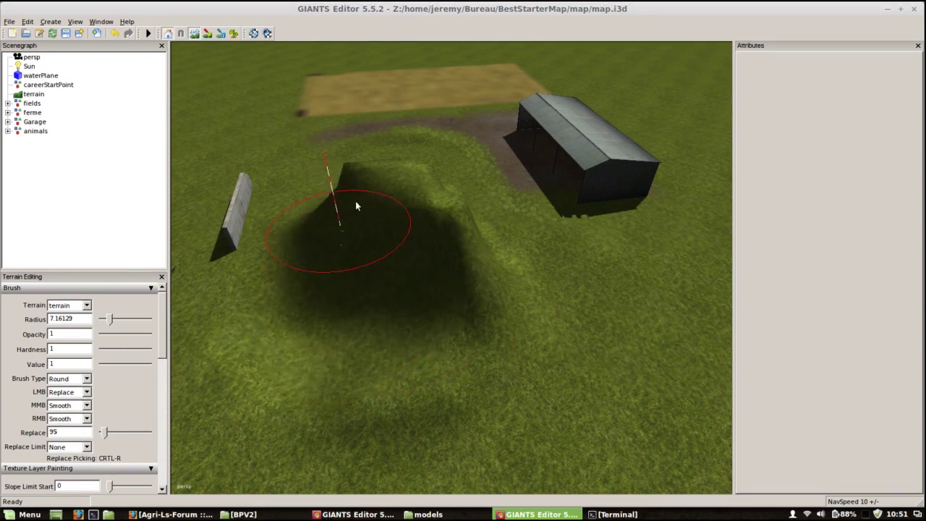
Raise another mound to height 95 near the shed's closed end and smooth it into the surrounding hills
click(523, 295)
mouse_move(531, 309)
right_down()
mouse_move(398, 236)
mouse_move(407, 193)
mouse_move(387, 207)
mouse_move(380, 233)
mouse_move(365, 222)
mouse_move(539, 260)
mouse_move(571, 250)
mouse_move(541, 259)
mouse_move(524, 315)
mouse_move(585, 332)
mouse_move(434, 323)
right_up()
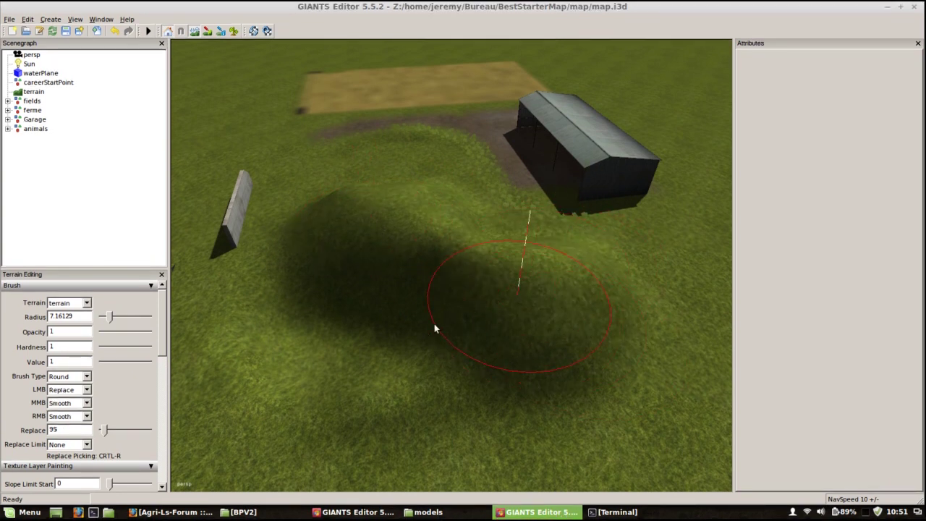
alt+drag(434, 323, 418, 312)
alt+right_drag(418, 313, 506, 335)
alt+drag(506, 335, 430, 360)
alt+right_drag(429, 361, 502, 321)
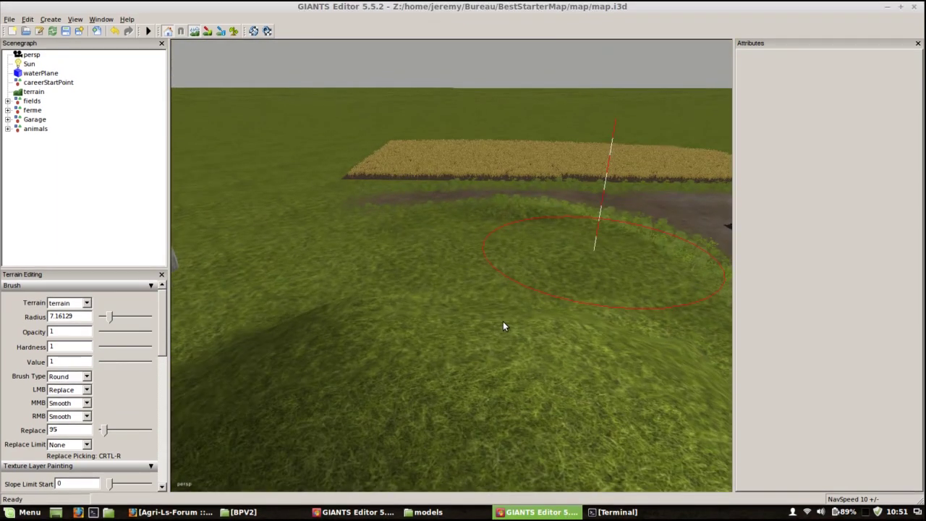
alt+drag(503, 321, 427, 396)
middle_drag(426, 402, 429, 298)
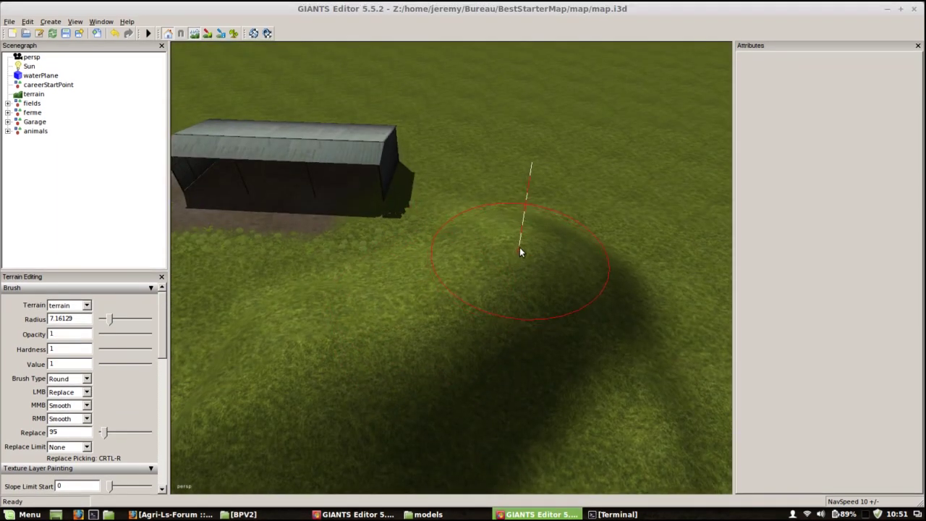
mouse_move(448, 366)
middle_down()
mouse_move(341, 363)
mouse_move(496, 275)
mouse_move(391, 314)
mouse_move(460, 381)
mouse_move(504, 320)
mouse_move(428, 265)
mouse_move(558, 202)
mouse_move(524, 370)
mouse_move(444, 250)
mouse_move(503, 303)
mouse_move(492, 429)
mouse_move(523, 427)
mouse_move(567, 401)
mouse_move(413, 437)
mouse_move(337, 341)
middle_up()
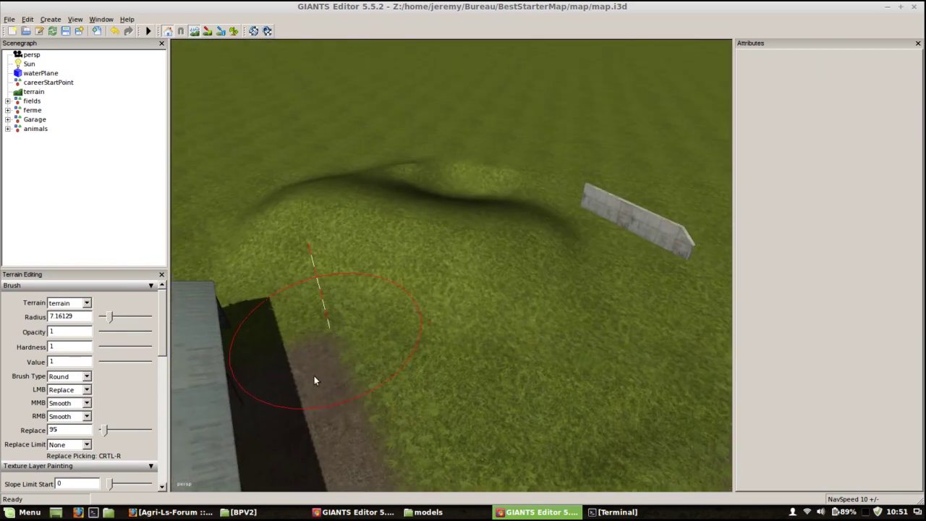
Switch to the BPV2 map and select its whole nature group to view the distribution of trees
click(341, 512)
middle_drag(372, 347, 457, 365)
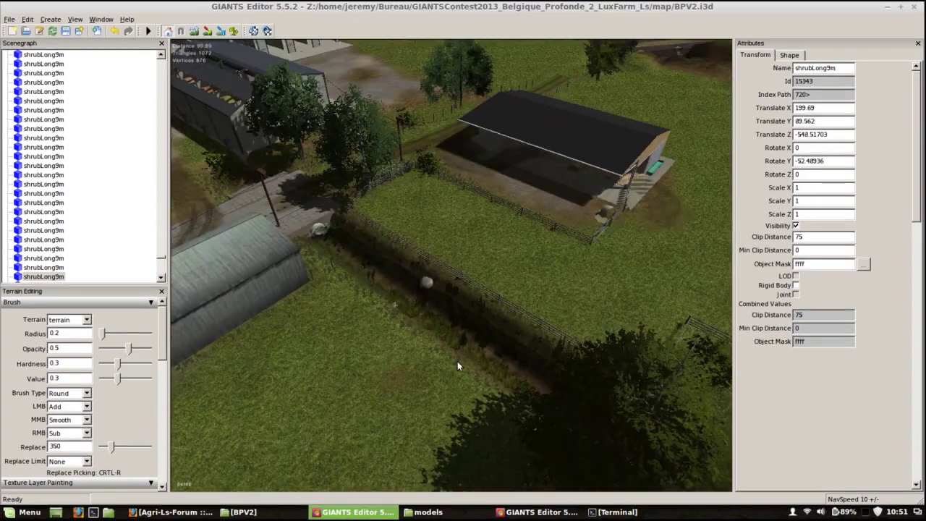
click(518, 354)
middle_drag(485, 367, 404, 282)
scroll(260, 386, down, 4)
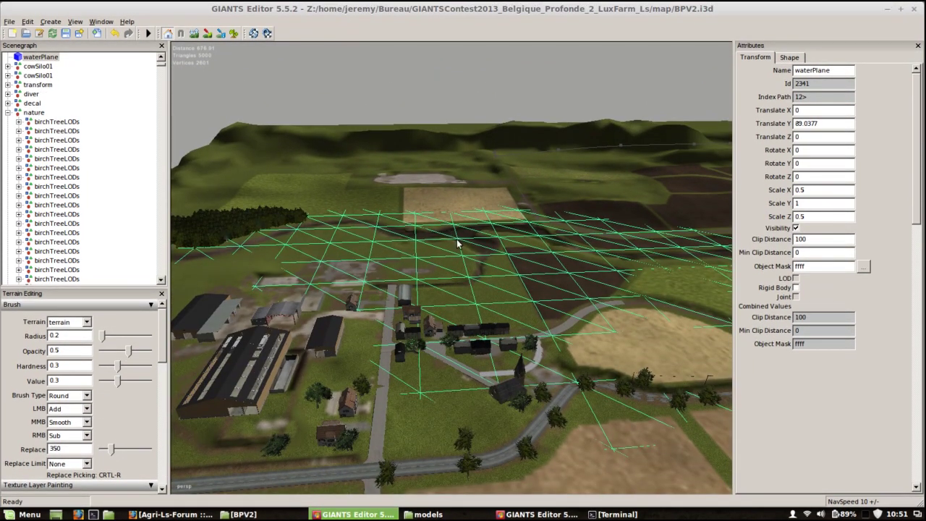
middle_drag(378, 232, 521, 332)
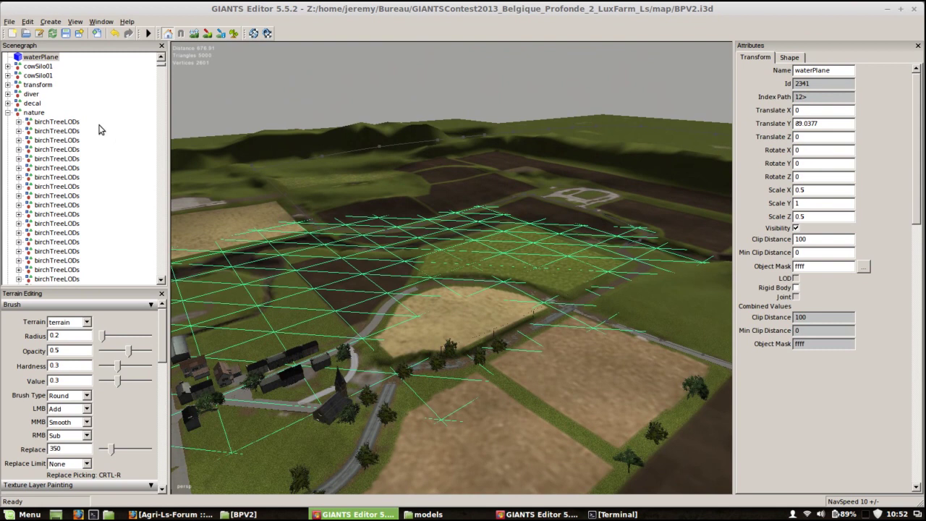
click(7, 112)
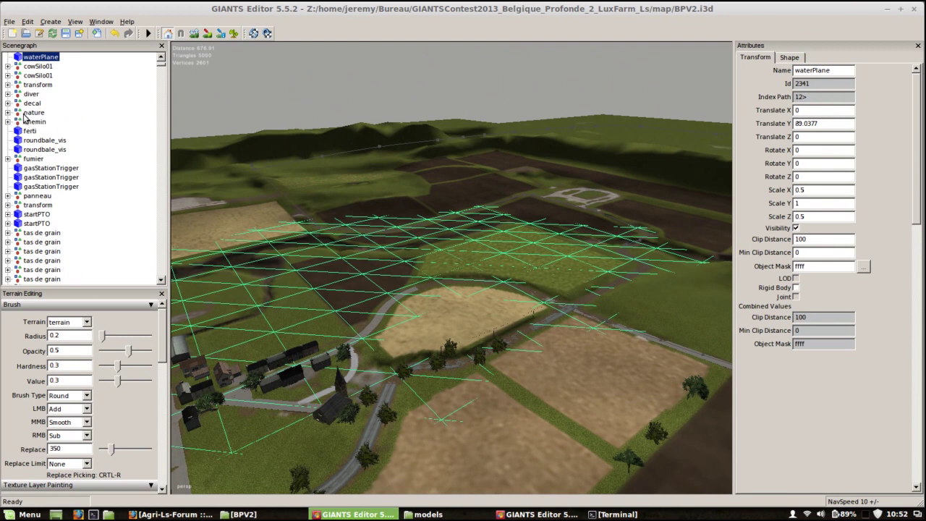
click(33, 113)
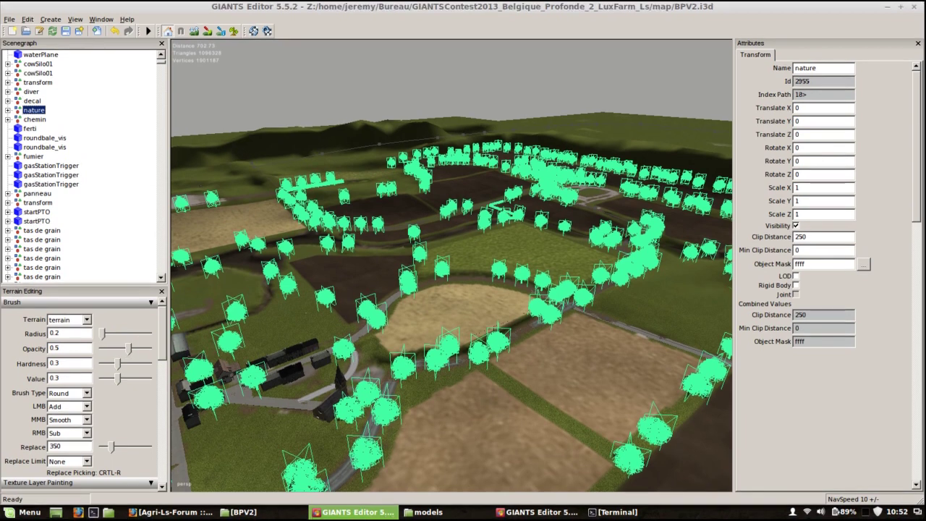
Switch to BestStarterMap and look over its terrain for comparison
click(539, 511)
mouse_move(465, 337)
alt+mouse_down()
mouse_move(386, 344)
mouse_move(569, 262)
alt+mouse_up()
right_drag(569, 267, 524, 351)
mouse_move(524, 348)
alt+mouse_down()
mouse_move(636, 397)
mouse_move(483, 399)
mouse_move(476, 364)
alt+mouse_up()
scroll(476, 364, up, 5)
mouse_move(506, 343)
right_down()
mouse_move(646, 327)
mouse_move(426, 404)
mouse_move(532, 352)
mouse_move(500, 428)
mouse_move(544, 403)
right_up()
Return to the BPV2 map and examine the farm buildings, the village house and the covered silage clamp
click(360, 512)
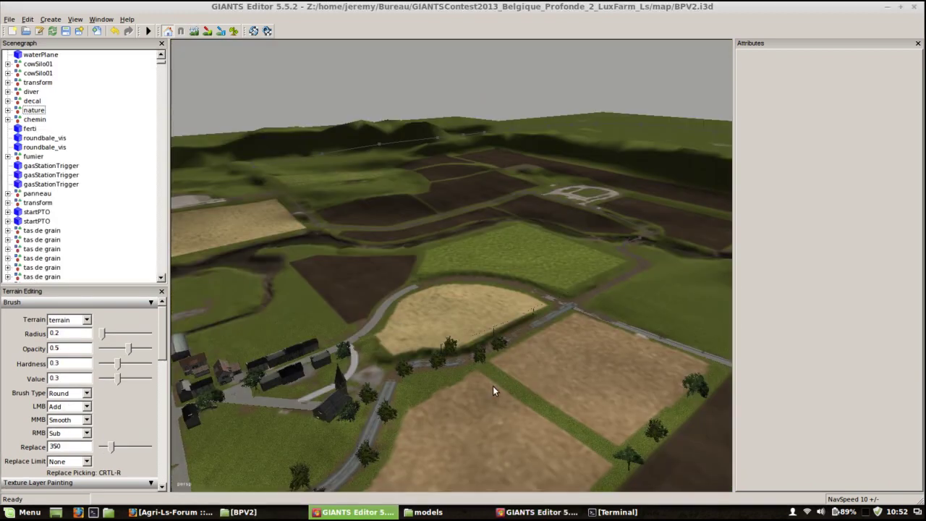
alt+drag(429, 394, 339, 418)
alt+right_drag(339, 418, 832, 173)
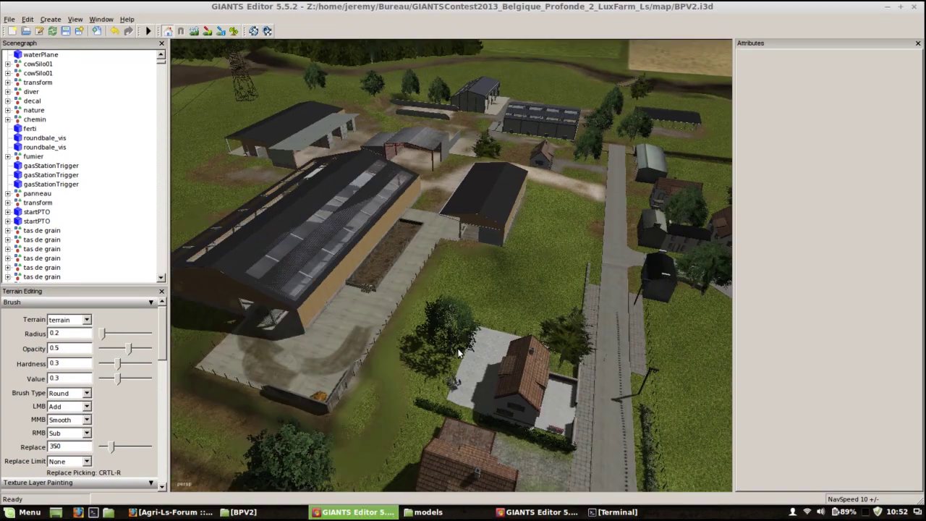
alt+drag(458, 353, 397, 358)
alt+right_drag(397, 358, 673, 181)
right_drag(484, 354, 454, 420)
alt+right_drag(665, 269, 569, 419)
alt+drag(569, 420, 477, 341)
alt+right_drag(475, 337, 437, 293)
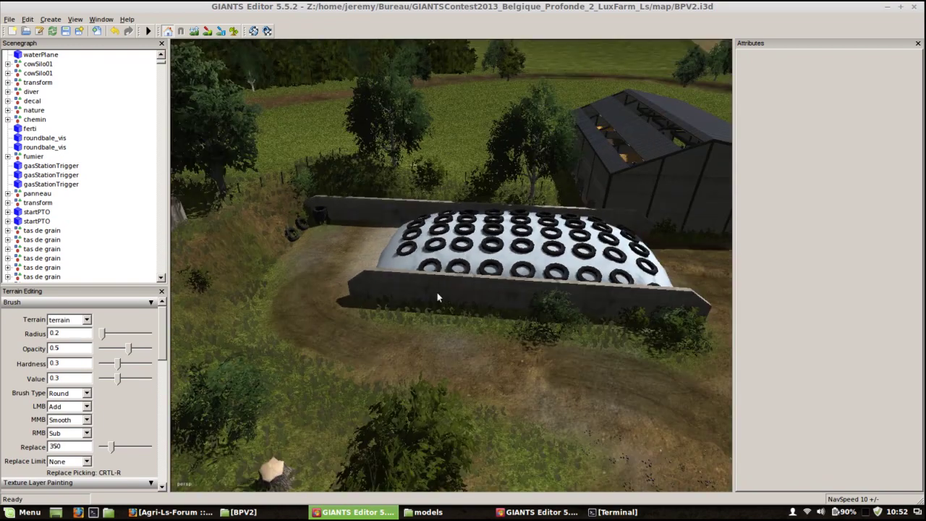
Examine the ground textures and dirt tracks around the silage clamps and the wooden barn
alt+drag(430, 310, 544, 305)
alt+drag(366, 322, 579, 318)
alt+drag(520, 316, 619, 310)
alt+right_drag(619, 310, 491, 353)
alt+drag(490, 353, 456, 341)
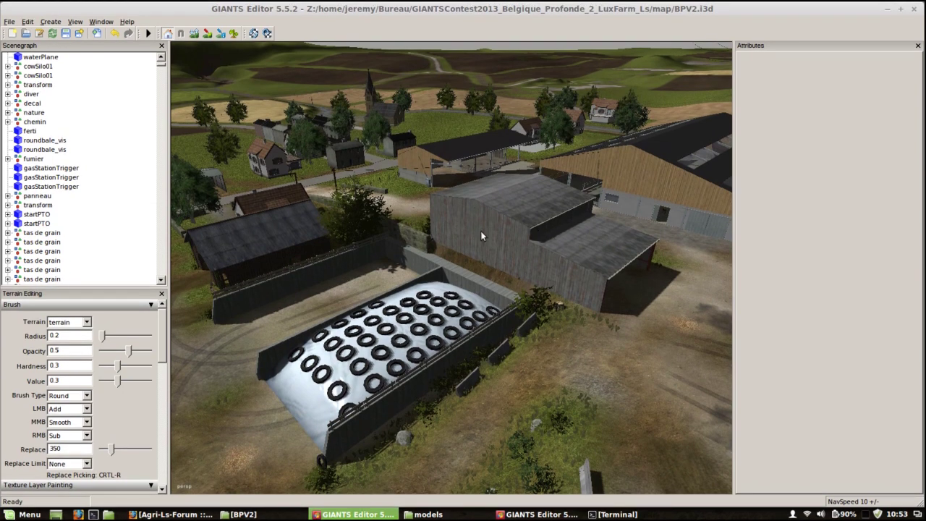
alt+drag(432, 337, 353, 319)
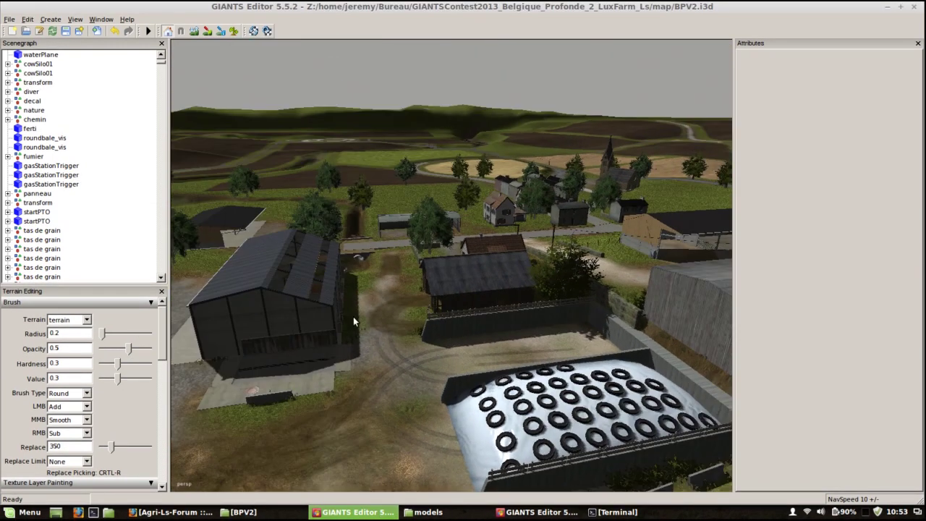
scroll(462, 316, up, 5)
middle_drag(431, 329, 414, 264)
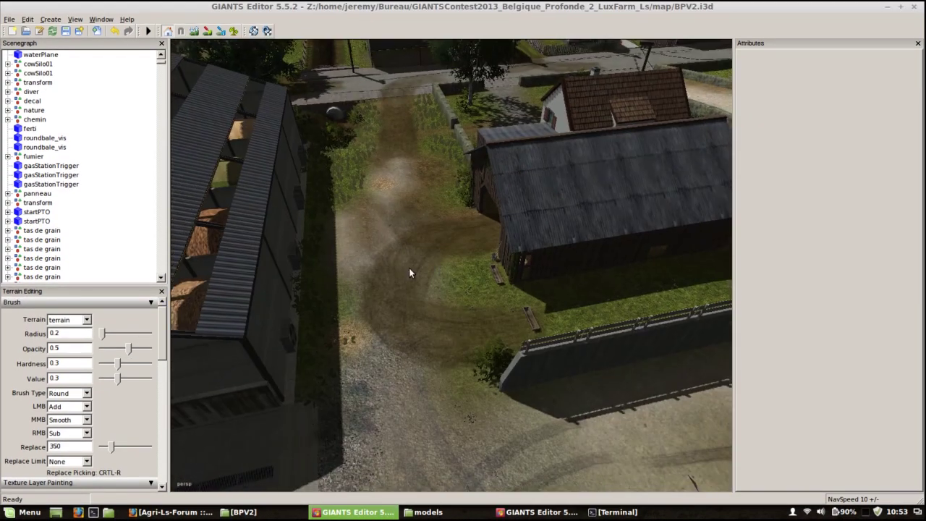
Select the dirtDecal_T on the track beside the wooden barn, raise it to Translate Y 90.11717 and tilt it to Rotate Z 175.83273
click(409, 275)
mouse_move(490, 340)
mouse_down()
mouse_move(448, 349)
mouse_move(482, 345)
mouse_up()
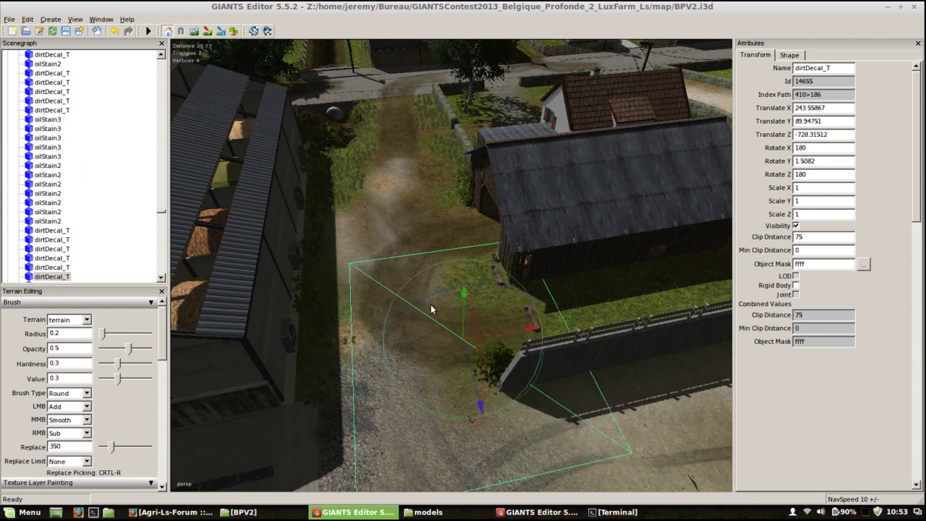
drag(464, 316, 394, 344)
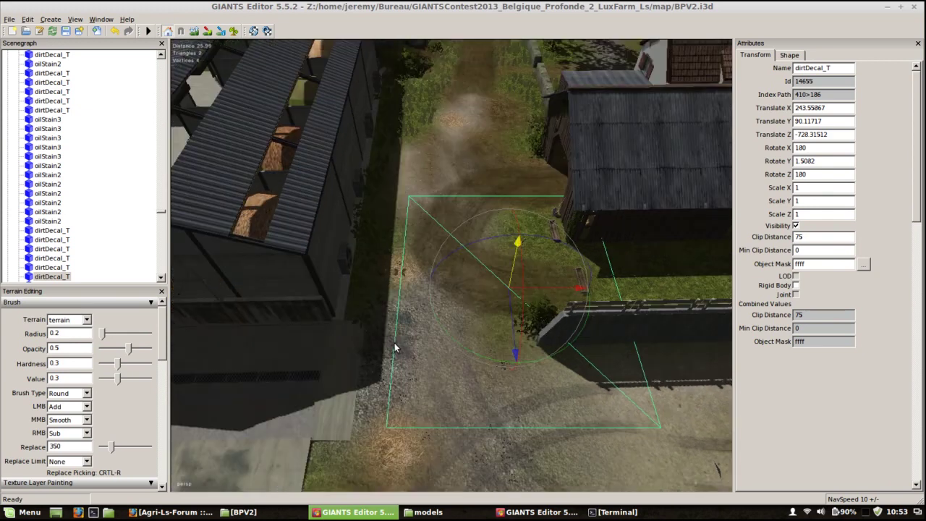
scroll(480, 281, up, 4)
drag(547, 271, 524, 285)
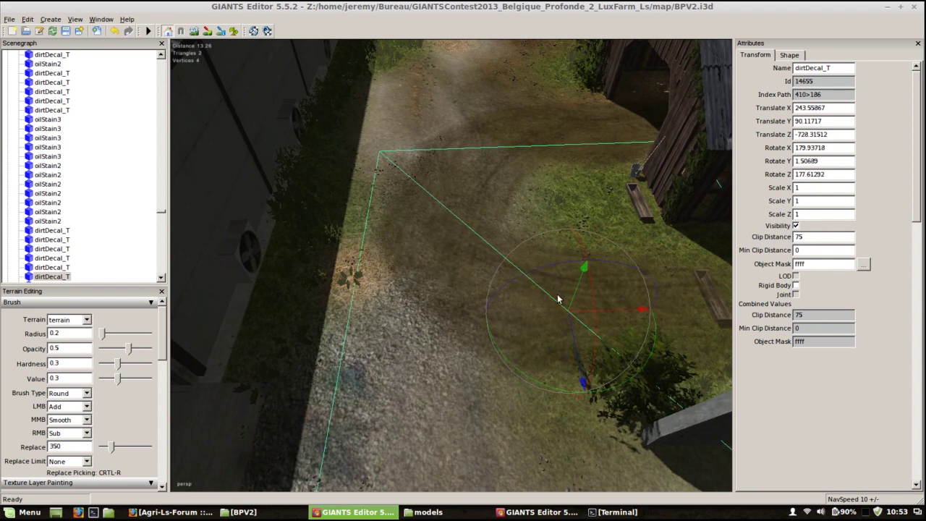
drag(538, 270, 536, 271)
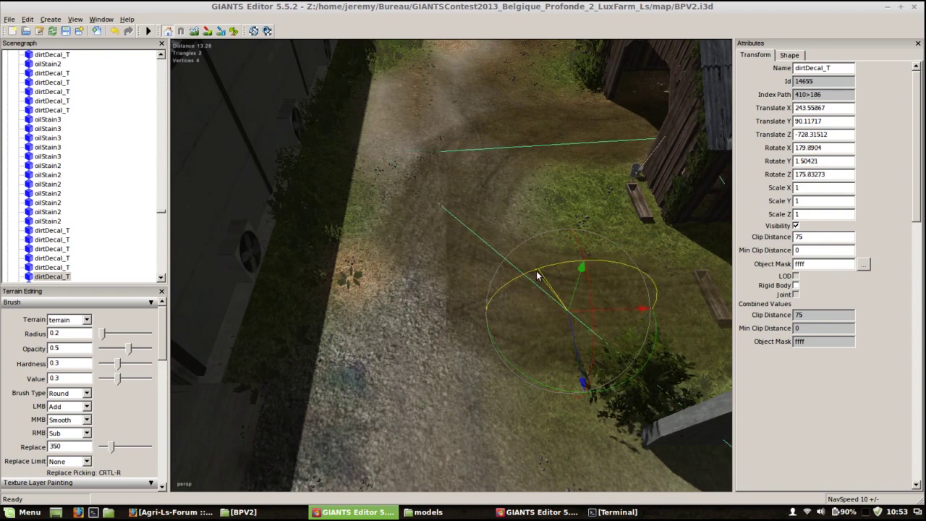
Move the dirt decal to Translate Z -740.25897 in front of the silage clamps and set its tilt to Rotate Z -178.67038
drag(572, 340, 603, 499)
alt+drag(557, 406, 372, 255)
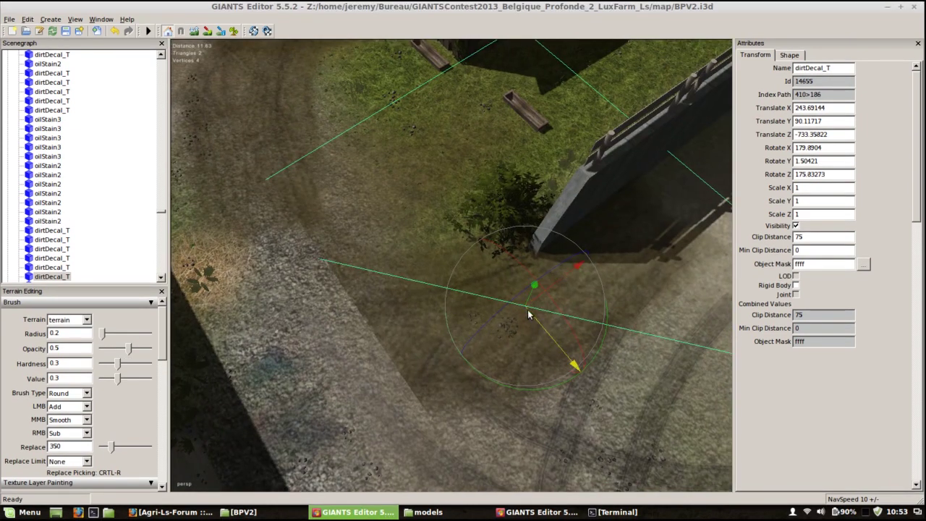
alt+drag(383, 271, 381, 277)
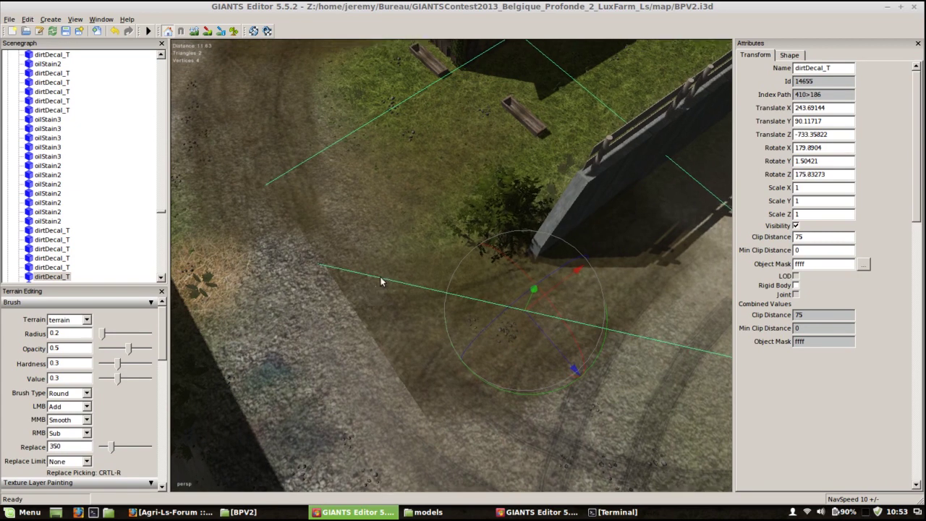
alt+right_drag(381, 277, 341, 440)
alt+drag(341, 440, 424, 343)
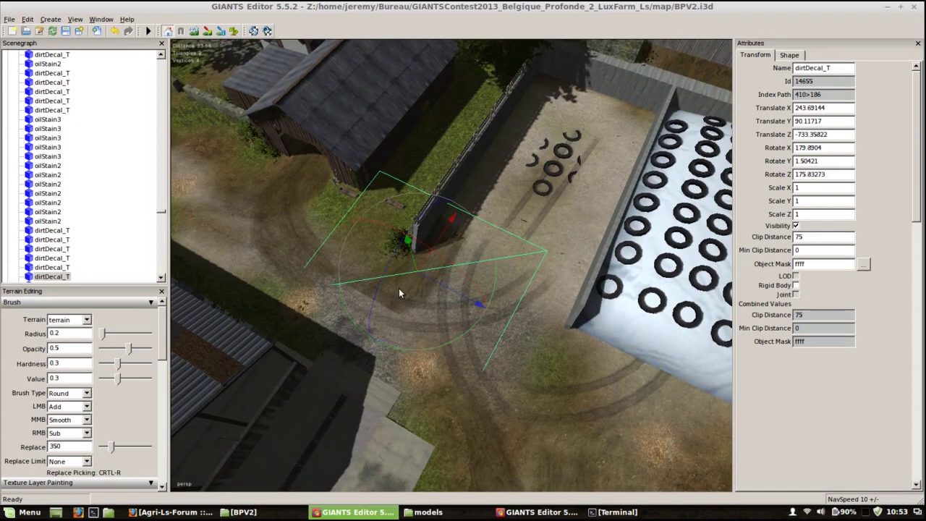
drag(378, 291, 384, 282)
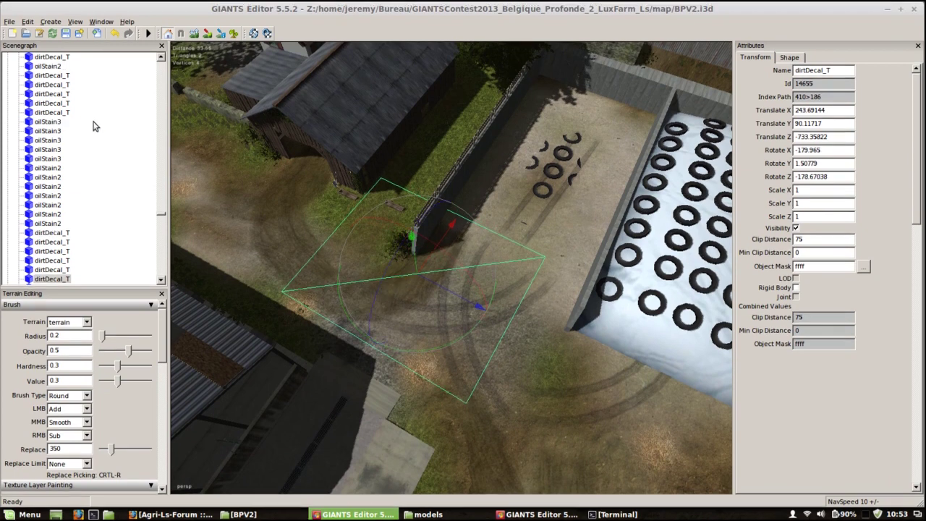
drag(444, 293, 533, 337)
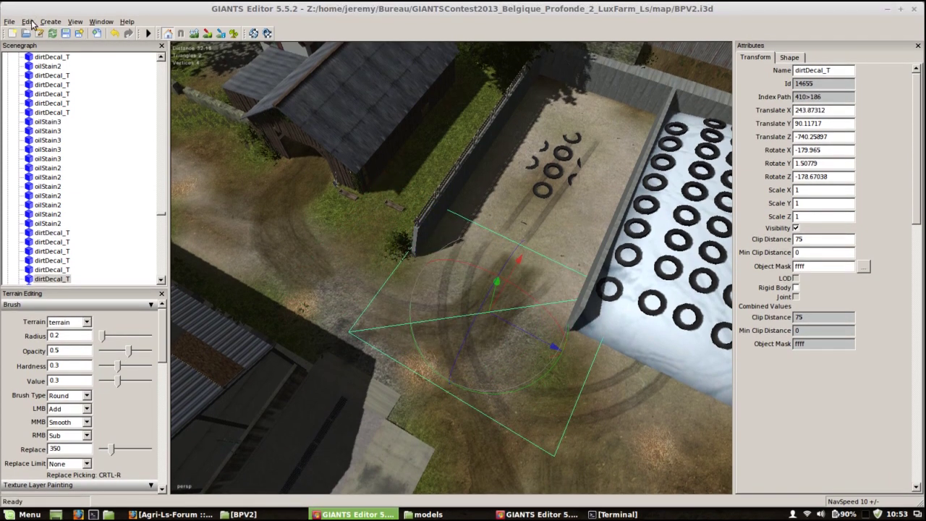
Duplicate the dirt decal and place the copy at the open clamp's entrance, at X 236.5121, Y 89.94632, Z -740.45282
click(29, 20)
click(59, 117)
click(28, 22)
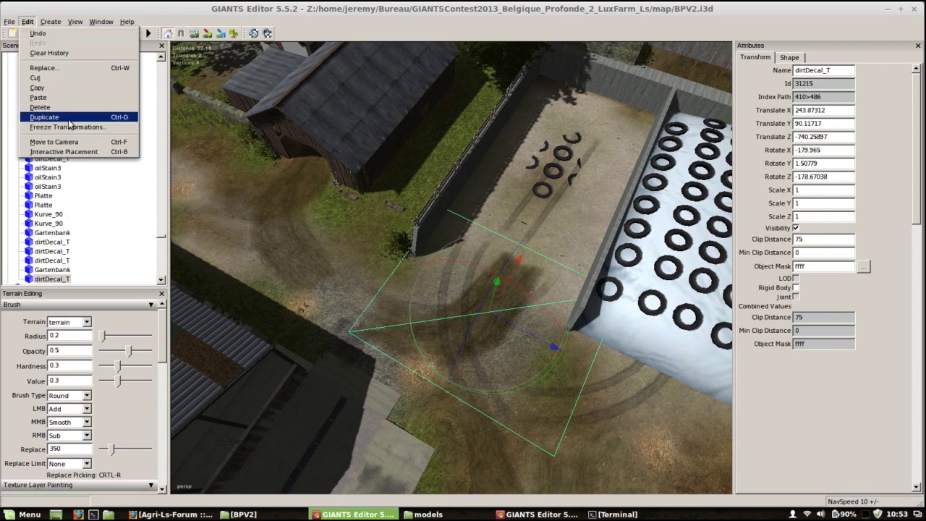
drag(500, 290, 523, 235)
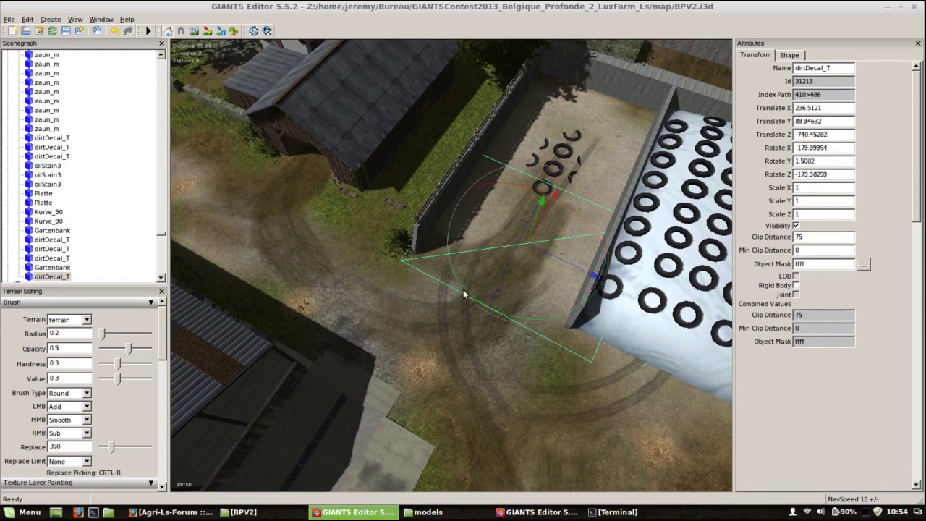
Examine the dirt tracks, pasture and roads between the farmyard and the village, selecting an ash tree beside the track
alt+drag(493, 325, 337, 221)
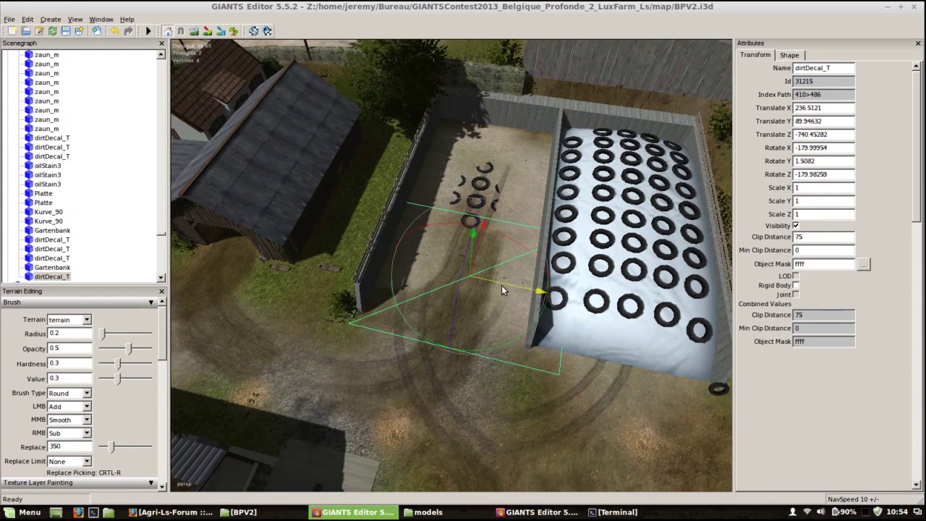
alt+drag(501, 284, 466, 270)
middle_drag(467, 270, 546, 299)
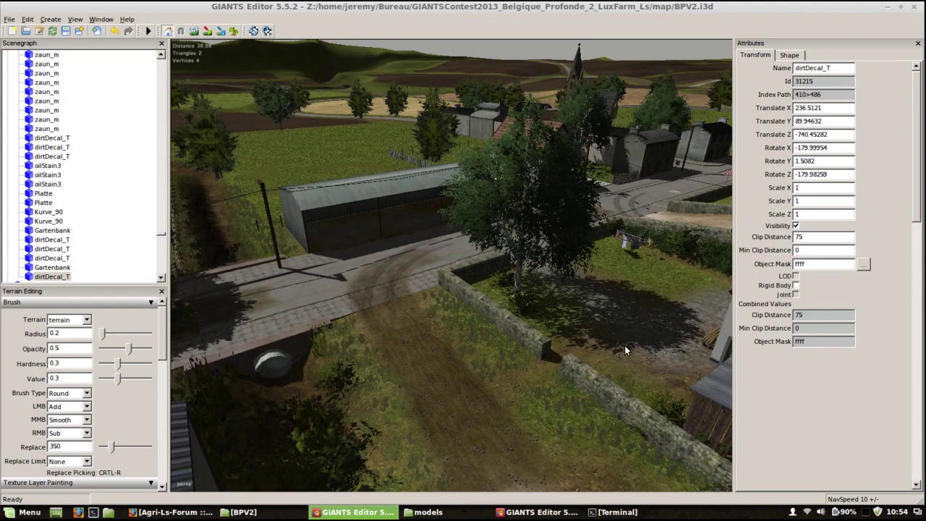
alt+drag(394, 273, 408, 351)
middle_drag(408, 350, 551, 253)
middle_drag(489, 230, 475, 321)
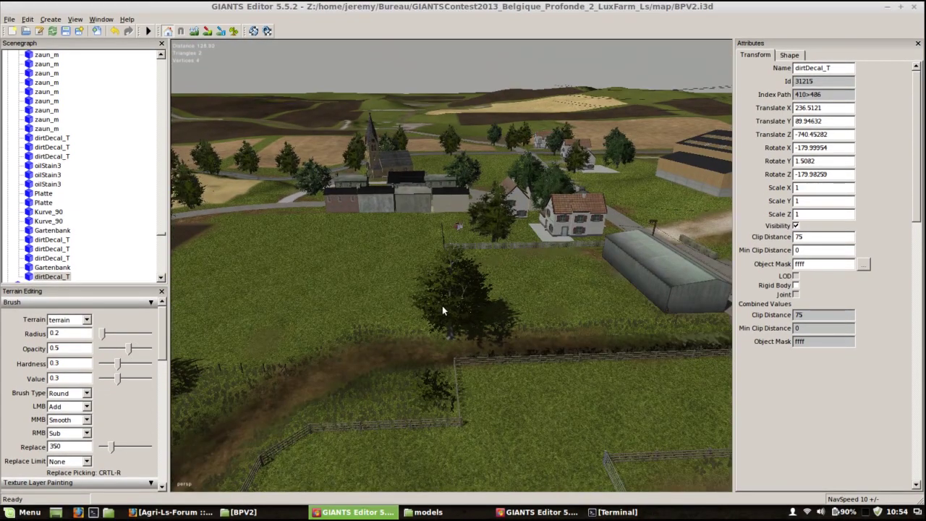
click(444, 308)
drag(567, 313, 555, 343)
alt+drag(477, 356, 515, 298)
middle_drag(515, 302, 713, 286)
middle_drag(641, 312, 446, 247)
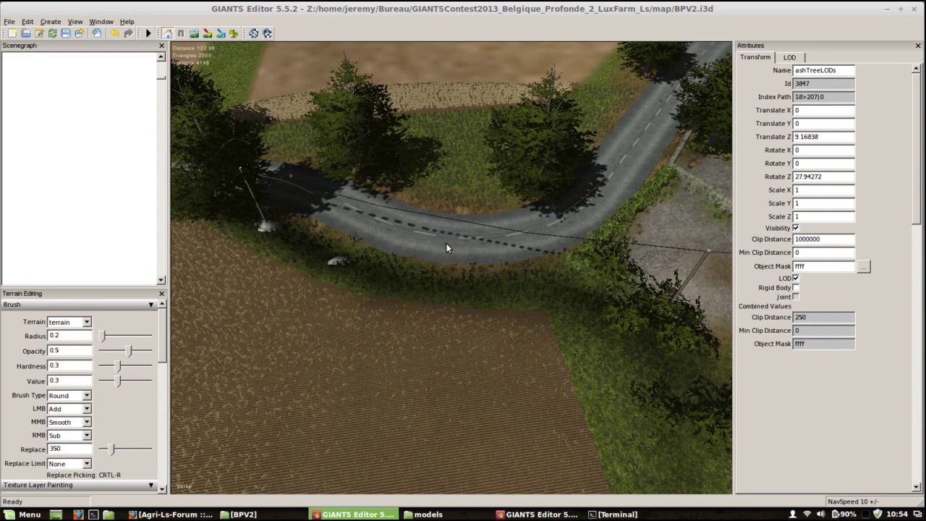
Select the curved and straight road pieces at the bend near the church to inspect how the road is assembled
click(446, 245)
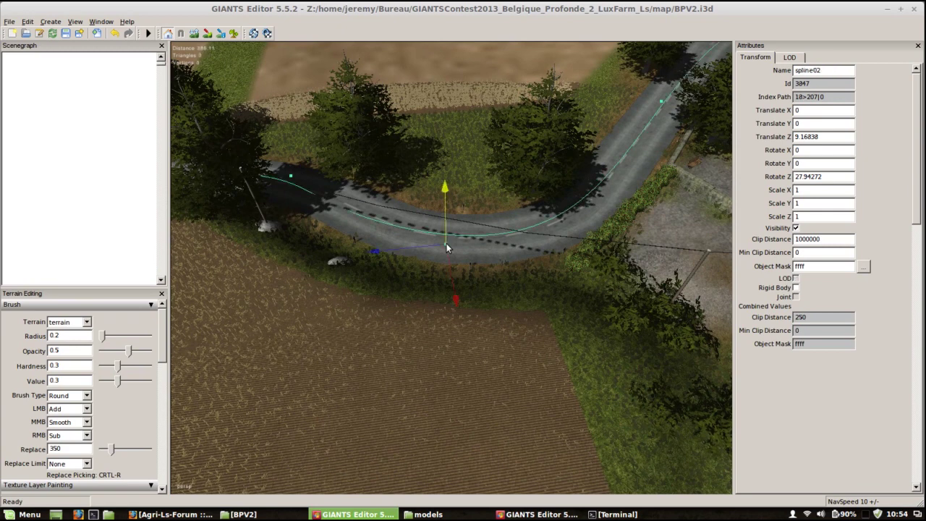
click(497, 253)
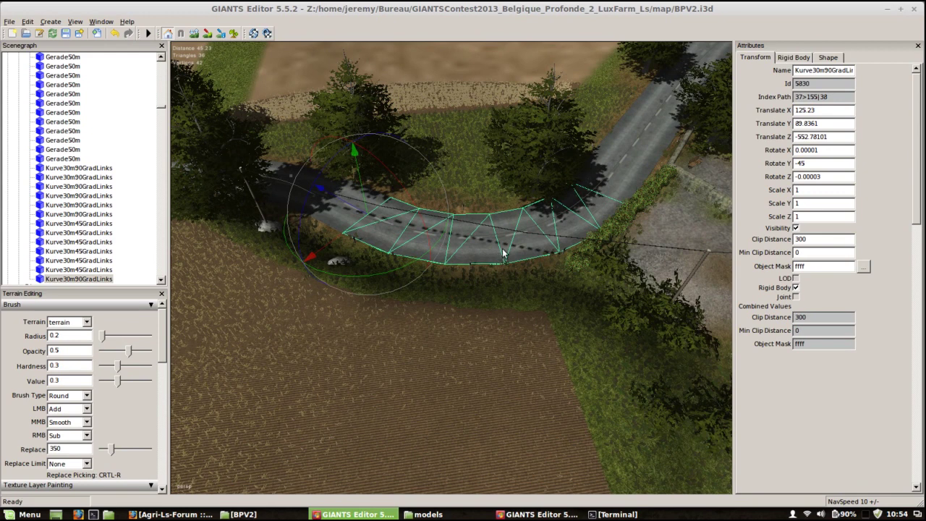
alt+drag(488, 254, 536, 231)
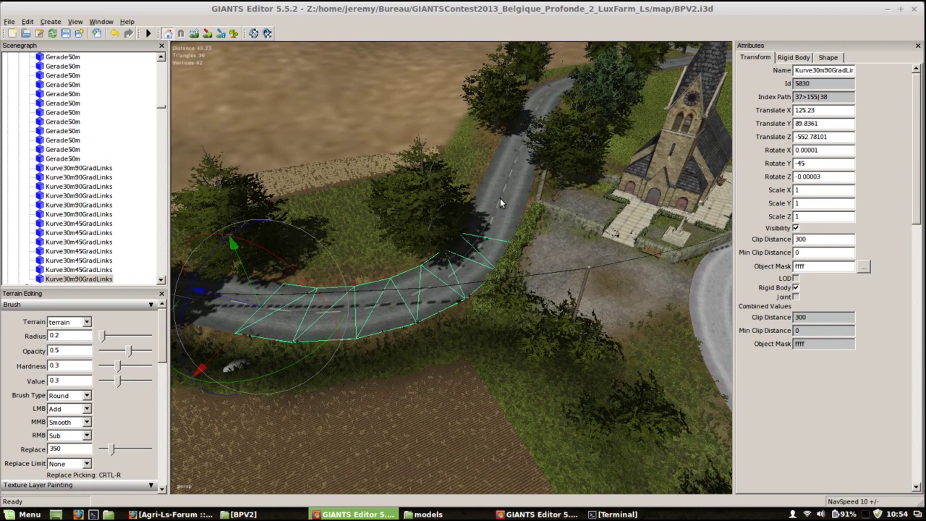
click(500, 198)
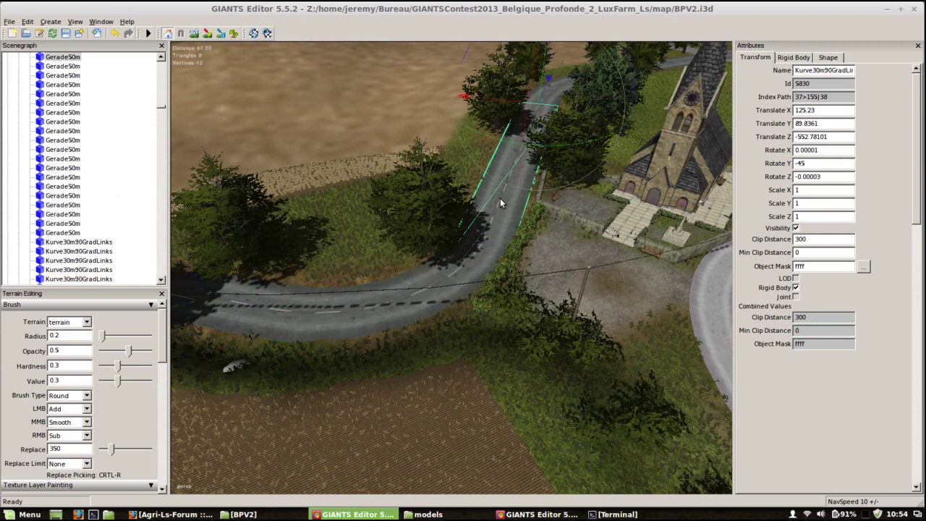
click(464, 261)
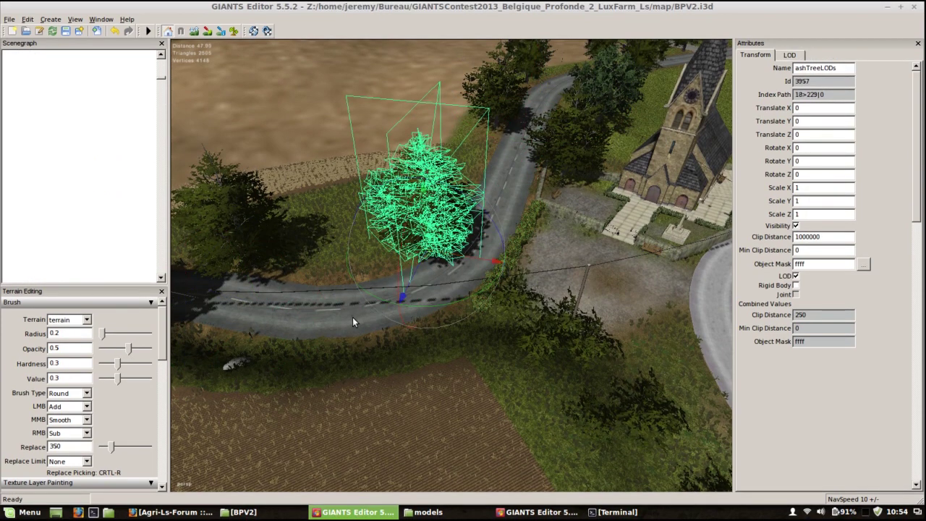
Select spline02 along the road bend and its parent trafficSplines group to inspect the traffic paths near the church
click(352, 318)
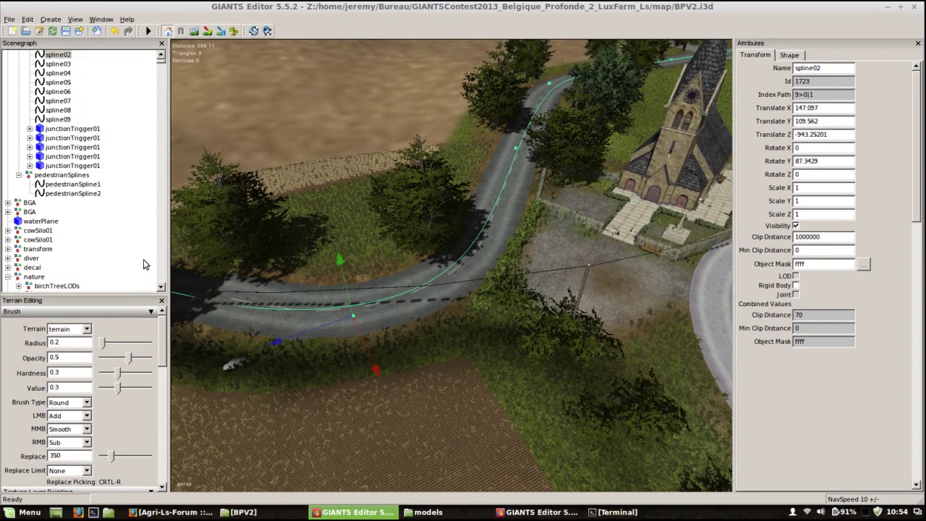
click(161, 63)
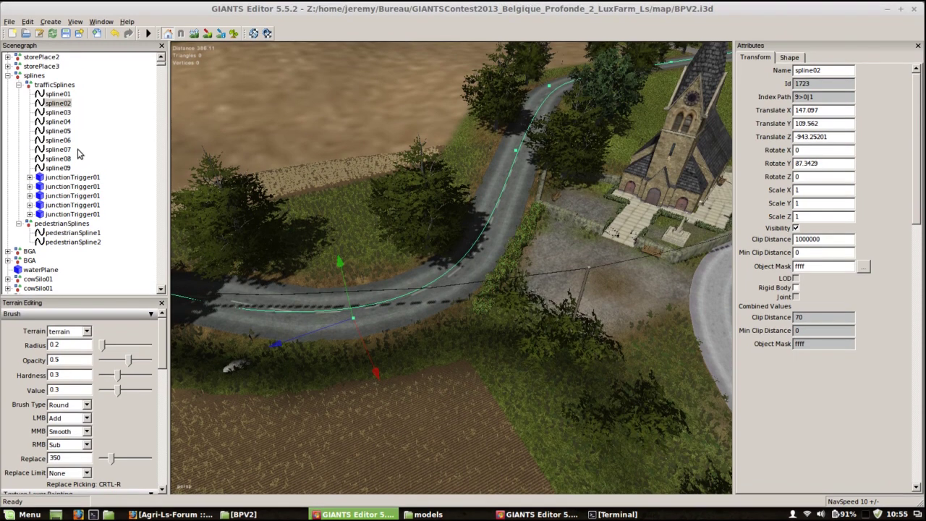
click(110, 185)
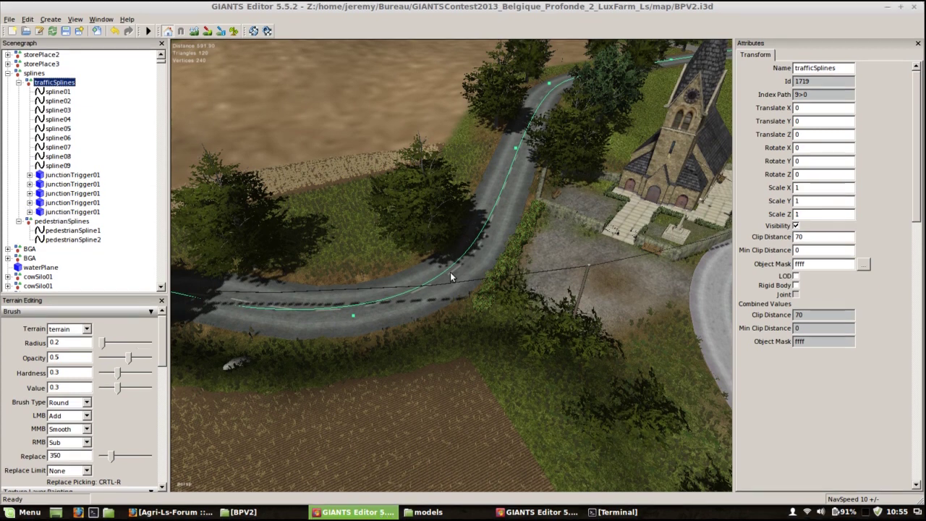
alt+drag(469, 287, 470, 287)
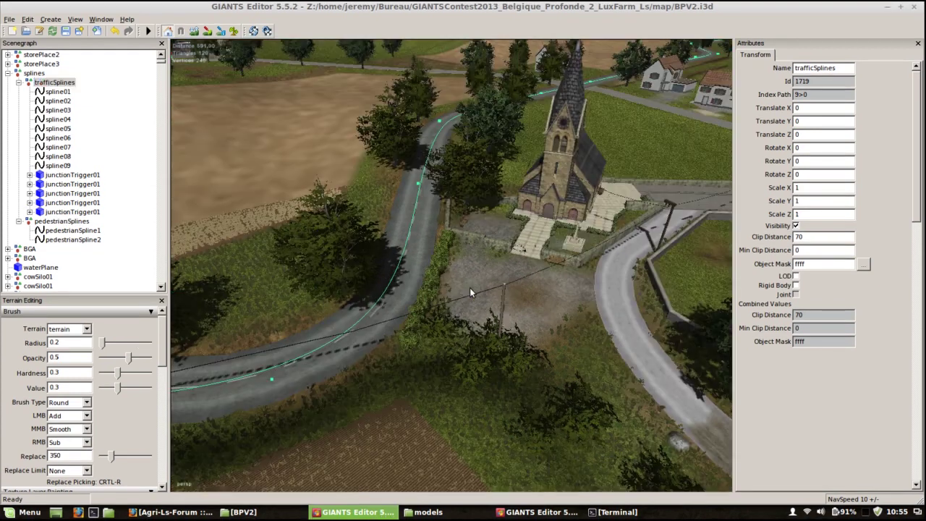
Follow the traffic splines along the country roads between the fields and examine the junction triggers at the crossroads
alt+drag(406, 291, 497, 299)
alt+right_drag(497, 298, 345, 350)
alt+drag(345, 351, 360, 285)
middle_drag(361, 286, 220, 324)
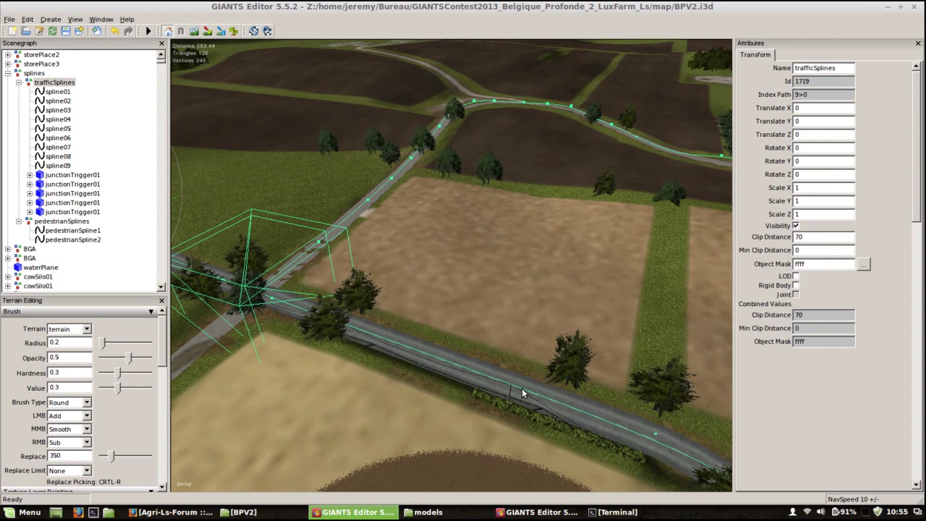
middle_drag(553, 367, 568, 390)
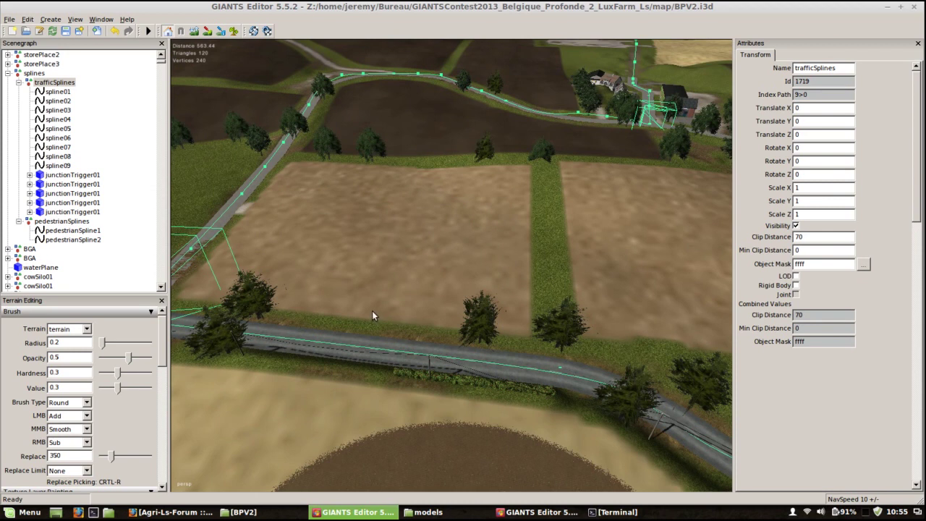
middle_drag(397, 331, 383, 321)
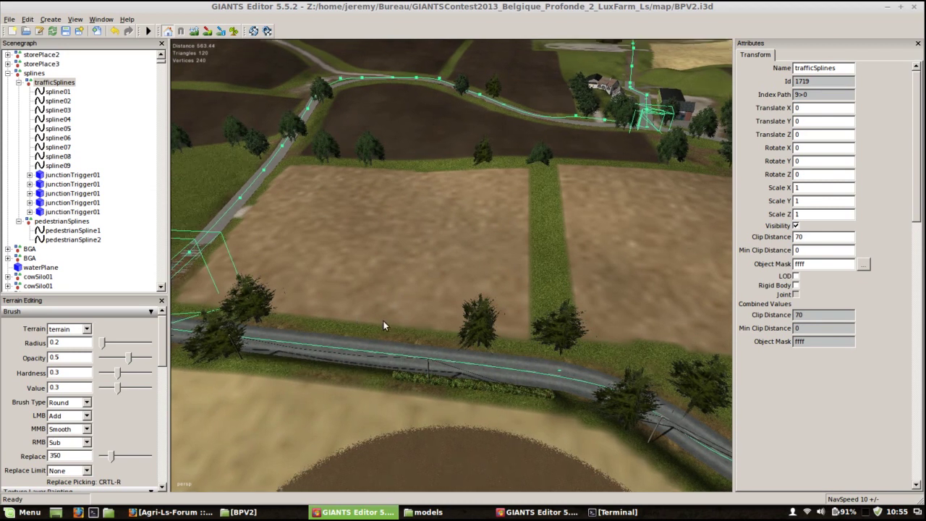
alt+drag(383, 320, 87, 278)
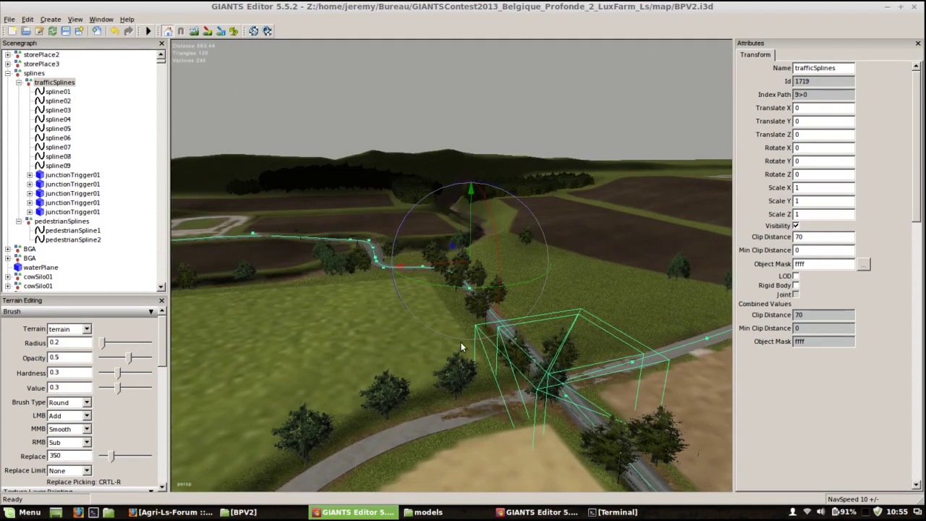
click(340, 343)
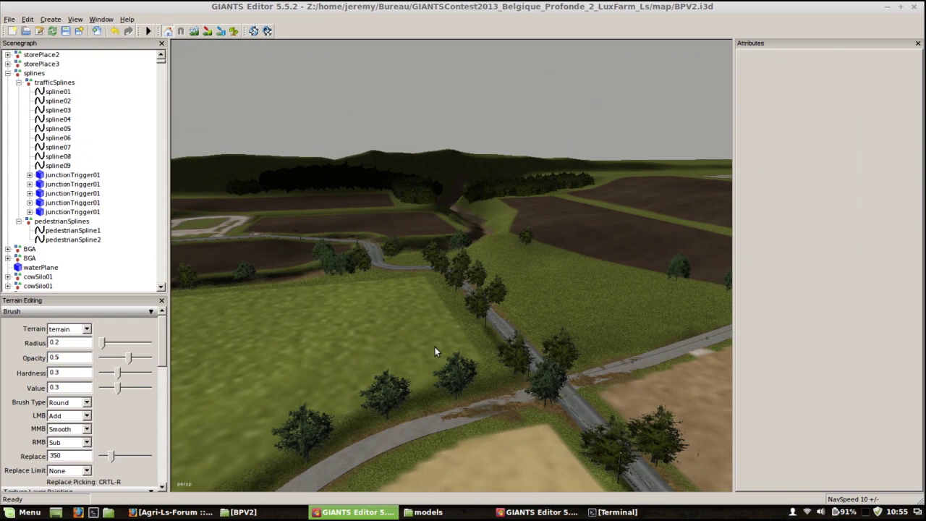
Select the grainStation object under the Biocer building's canopy and move it out in front, to X 317.586, Y 96.2014, Z -183.01019
alt+drag(434, 346, 483, 340)
middle_drag(483, 342, 655, 62)
mouse_move(511, 312)
alt+right_down()
mouse_move(585, 233)
mouse_move(772, 111)
alt+right_up()
alt+right_drag(518, 369, 689, 201)
middle_drag(690, 203, 416, 324)
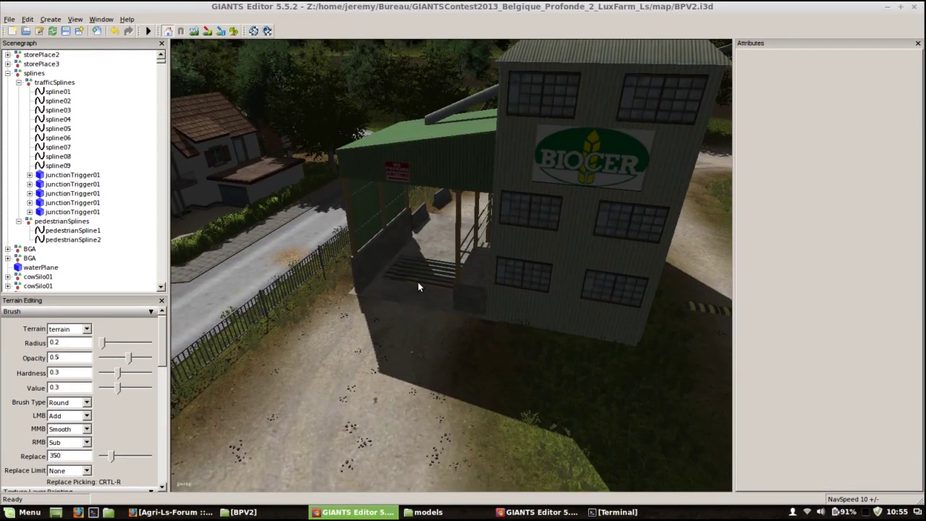
click(418, 287)
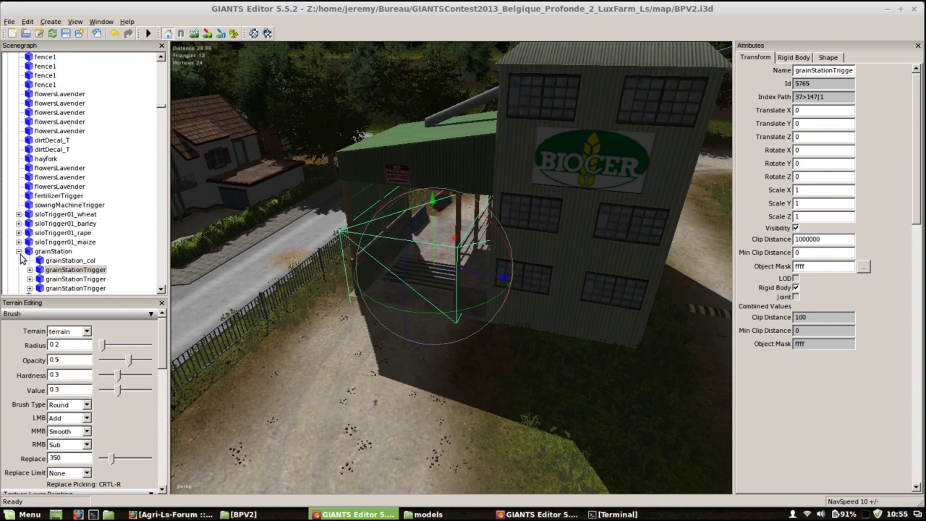
click(44, 251)
click(19, 251)
click(377, 311)
drag(376, 310, 238, 316)
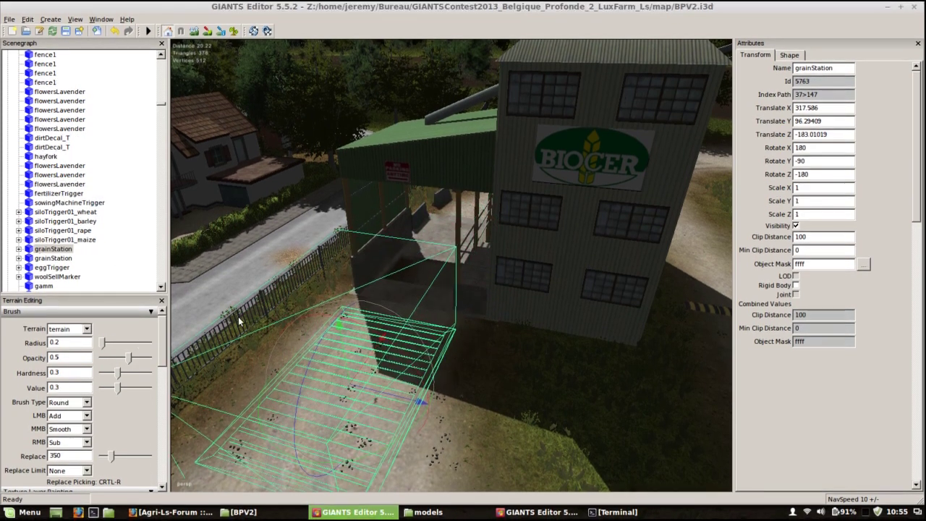
mouse_move(348, 352)
mouse_down()
mouse_move(347, 343)
mouse_move(348, 354)
mouse_up()
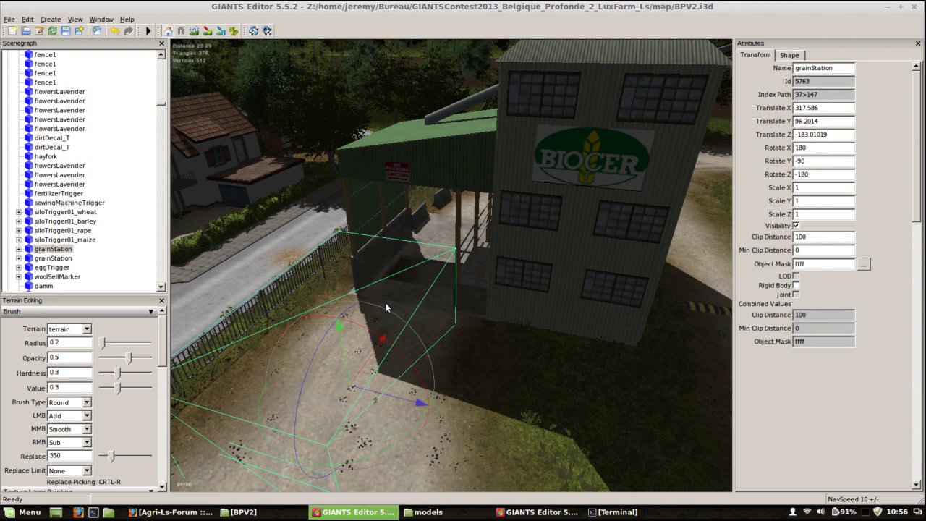
Examine the silo clamps beside the forest and the divided road leading to them
alt+drag(431, 336, 382, 317)
alt+middle_drag(382, 317, 397, 337)
right_drag(397, 337, 435, 353)
alt+right_drag(425, 309, 616, 275)
alt+right_drag(474, 339, 521, 421)
alt+right_drag(448, 385, 384, 421)
right_drag(431, 327, 342, 301)
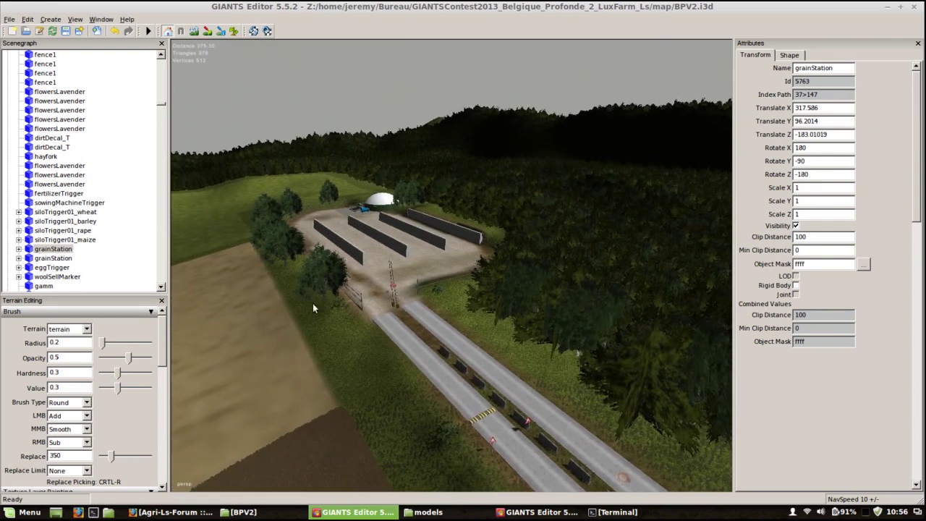
right_drag(432, 324, 482, 328)
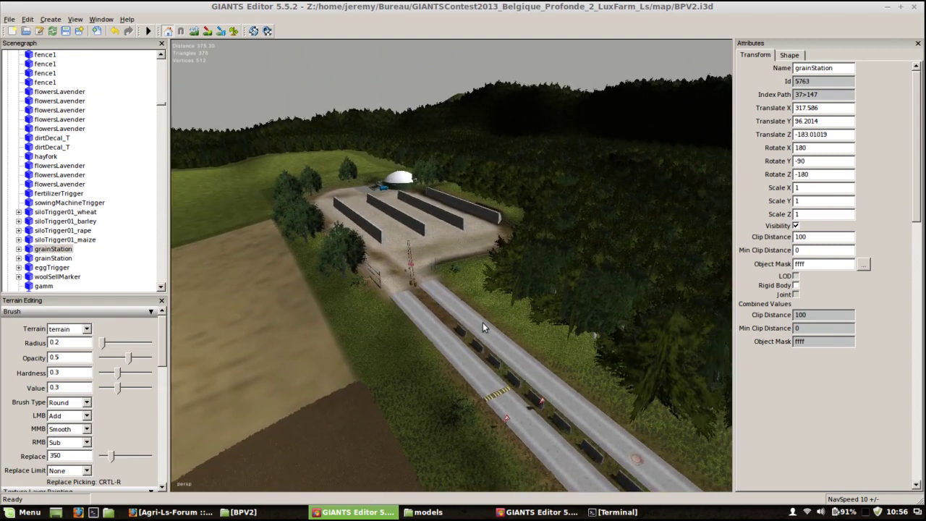
Examine the foliage layers available for terrain painting in BPV2
scroll(165, 331, down, 5)
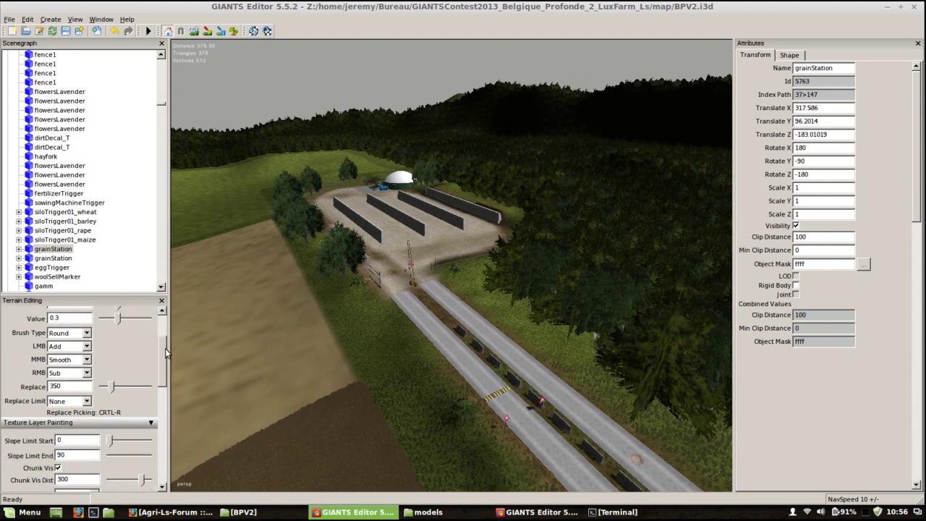
click(99, 455)
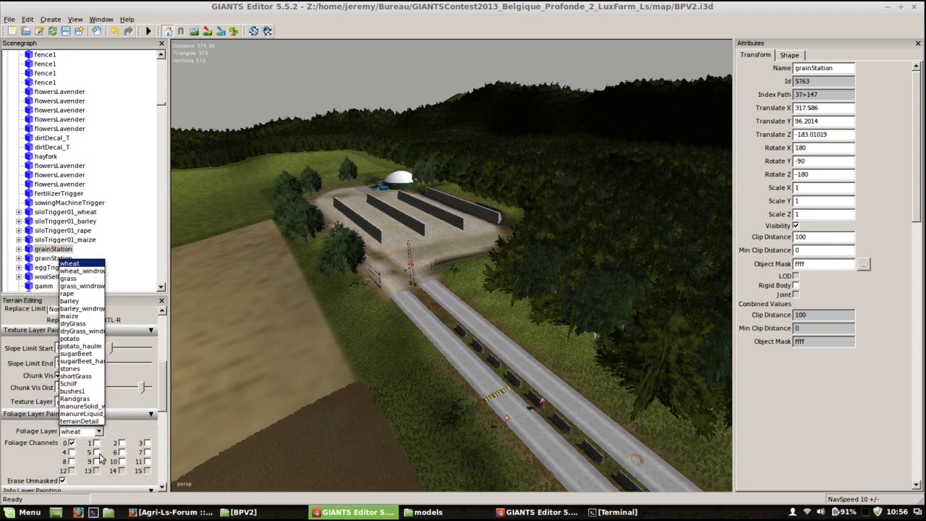
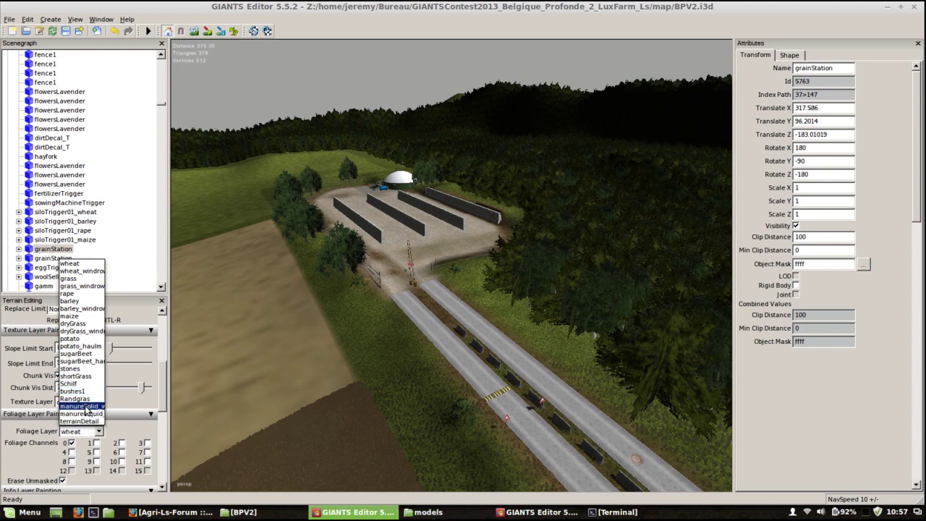
click(434, 341)
key(alt)
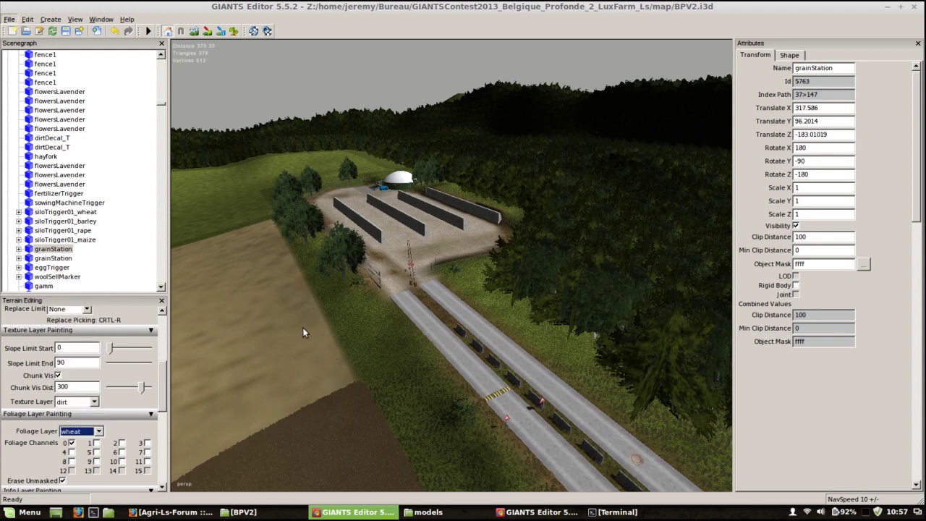
alt+drag(477, 348, 287, 373)
alt+right_drag(287, 376, 695, 240)
alt+right_drag(326, 347, 486, 287)
alt+drag(486, 286, 517, 313)
right_drag(516, 309, 397, 335)
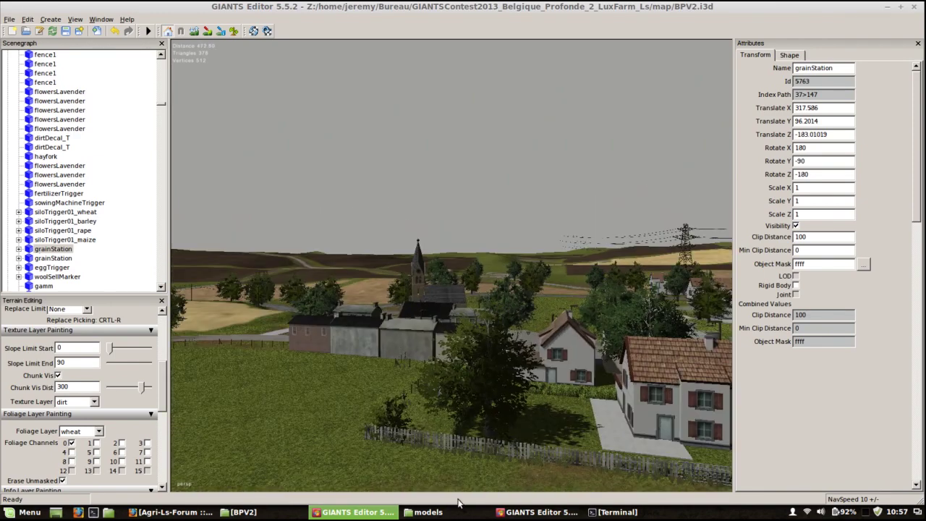
Switch to the BestStarterMap window and examine the farm's shed, mound, dirt track, field and clamp wall
click(539, 512)
right_drag(392, 393, 485, 364)
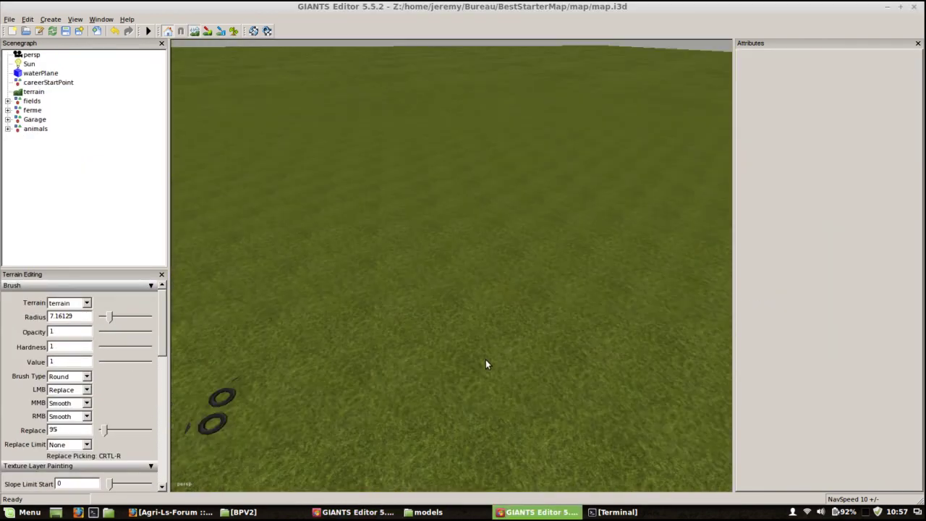
alt+drag(486, 361, 630, 340)
alt+drag(470, 378, 777, 391)
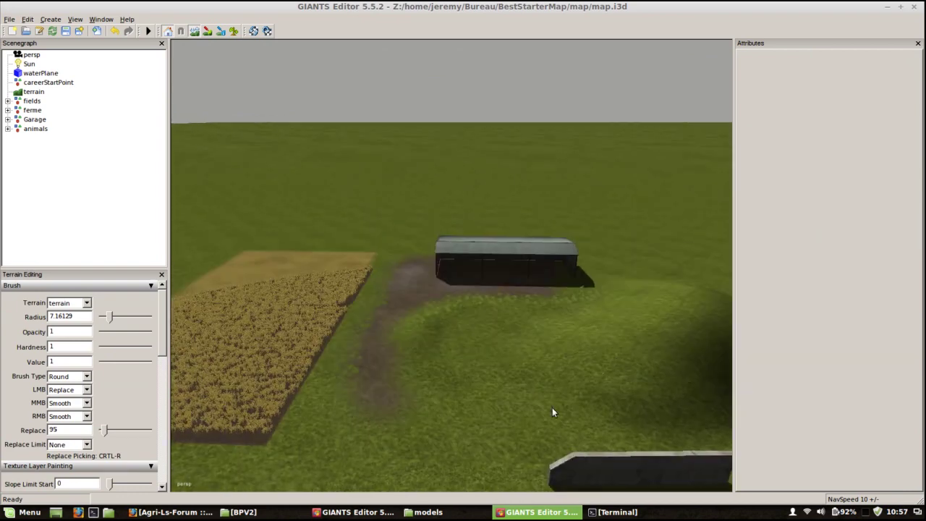
alt+right_drag(552, 407, 409, 419)
alt+drag(347, 425, 416, 383)
alt+right_drag(434, 326, 411, 384)
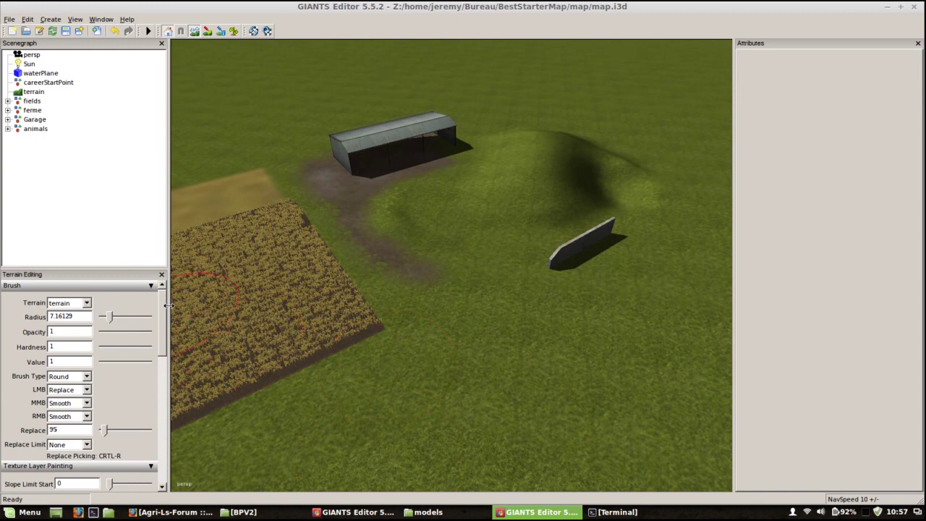
scroll(162, 356, down, 2)
scroll(162, 356, up, 2)
alt+drag(427, 341, 541, 291)
alt+drag(477, 343, 574, 237)
mouse_move(574, 242)
right_down()
mouse_move(440, 306)
mouse_move(525, 330)
mouse_move(643, 233)
mouse_move(628, 367)
mouse_move(492, 386)
right_up()
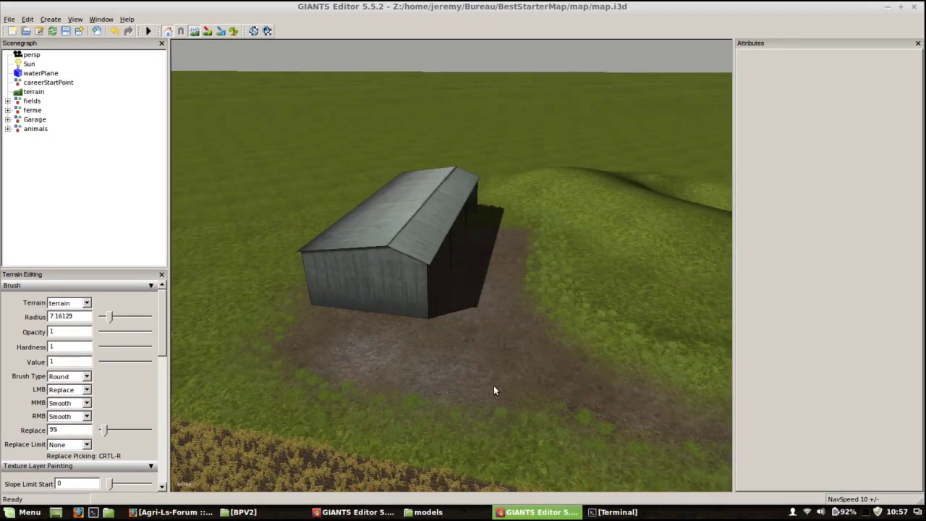
alt+drag(494, 385, 499, 385)
click(88, 144)
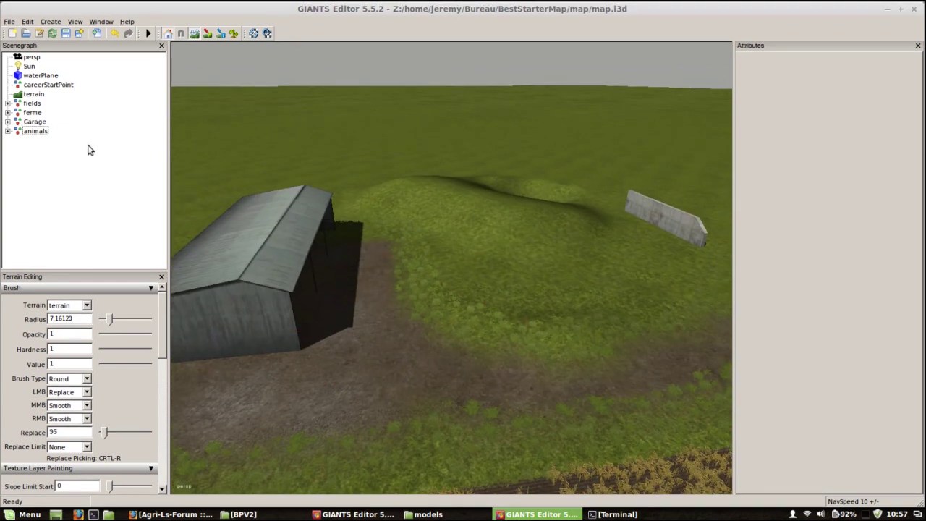
Select careerStartPoint, leave terrain sculpting, and move the point beside the shed, to X 109.622, Y 59.80043, Z -354.77542
click(64, 88)
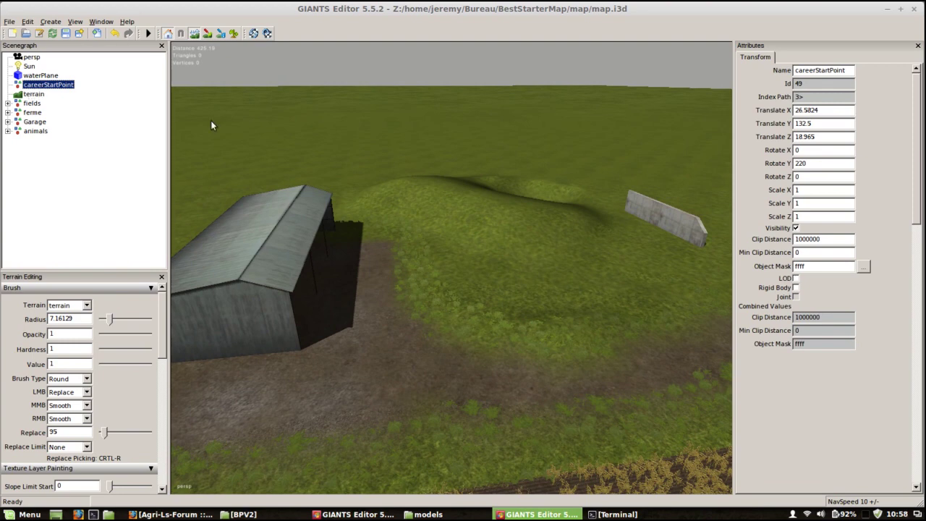
alt+drag(390, 275, 444, 259)
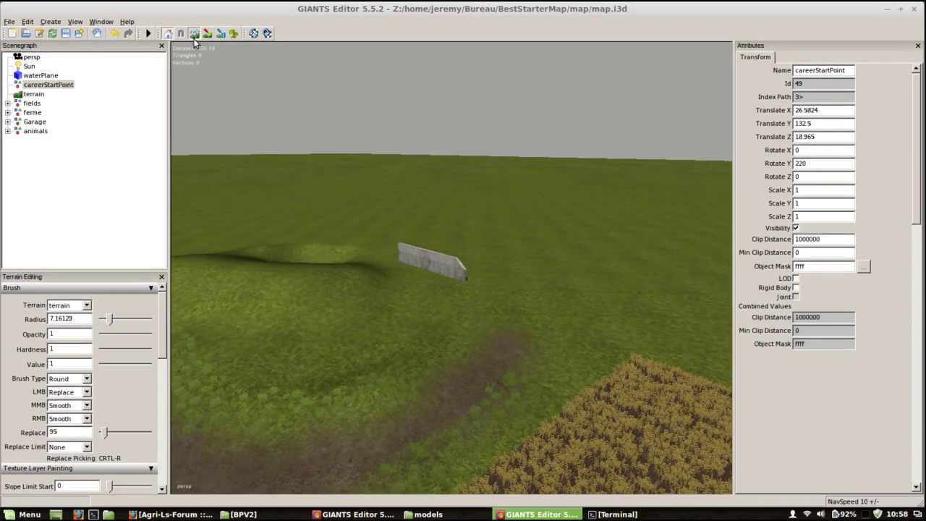
alt+drag(449, 299, 201, 292)
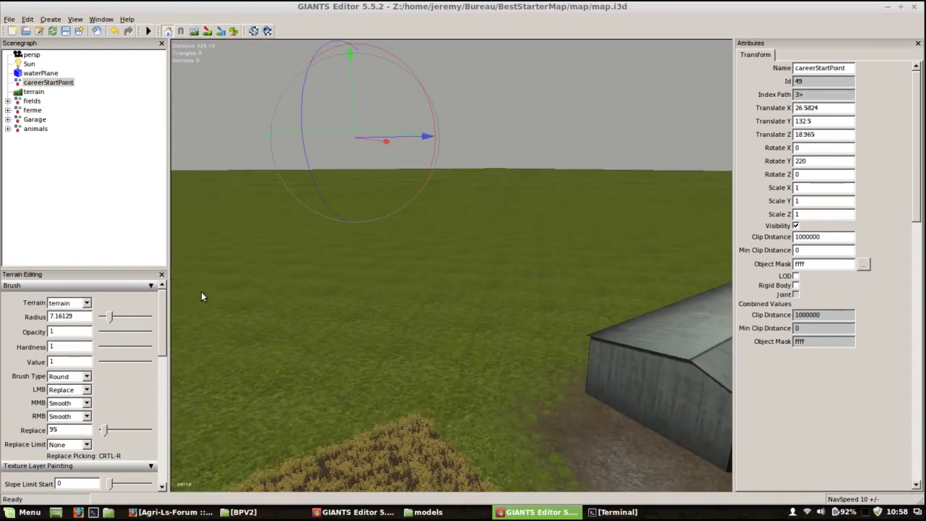
alt+drag(487, 300, 435, 392)
drag(320, 73, 325, 155)
drag(343, 188, 599, 217)
drag(553, 189, 654, 322)
drag(585, 273, 564, 432)
alt+right_drag(564, 427, 808, 379)
alt+drag(808, 379, 321, 296)
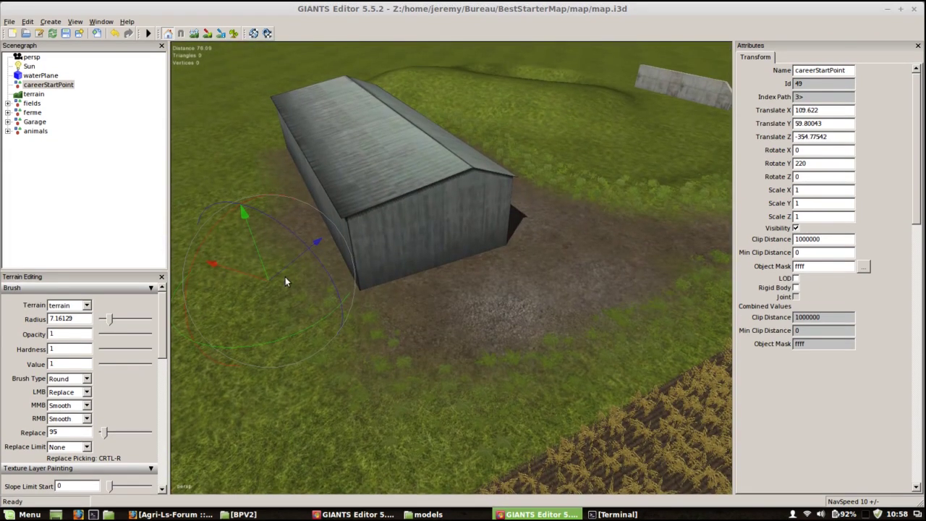
Raise careerStartPoint above the ground beside the shed, to Y 90.28998
alt+drag(430, 289, 438, 289)
middle_drag(437, 293, 457, 143)
alt+drag(457, 141, 443, 193)
alt+right_drag(443, 193, 562, 19)
drag(442, 112, 442, 29)
alt+drag(437, 144, 435, 150)
middle_drag(435, 150, 397, 176)
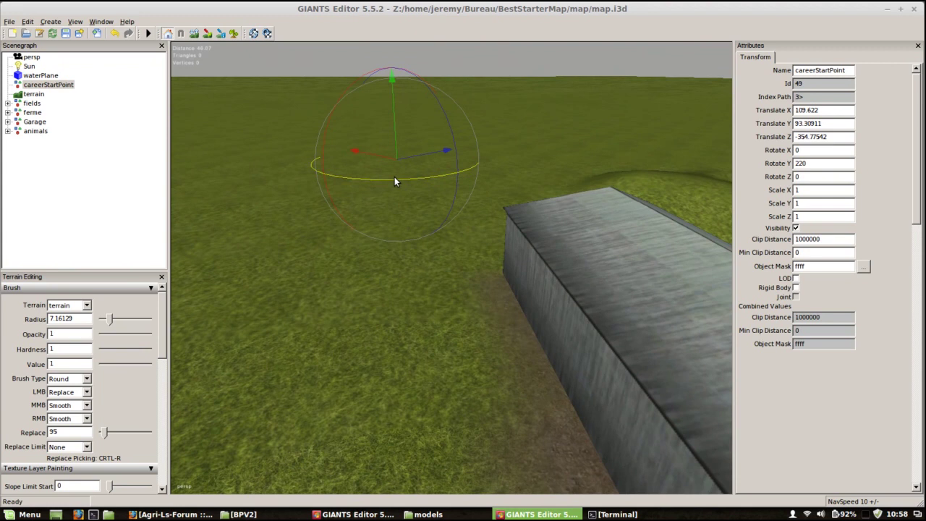
middle_drag(380, 286, 273, 192)
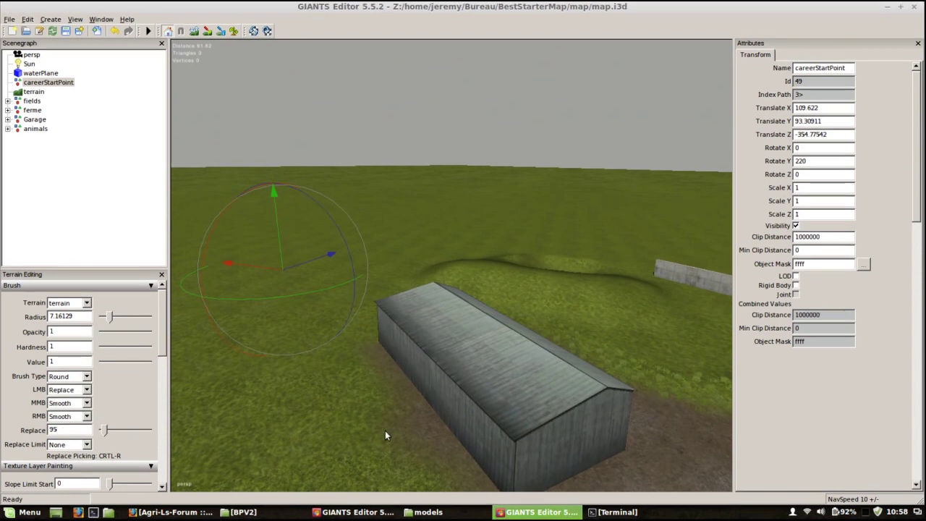
alt+drag(267, 363, 337, 430)
alt+right_drag(337, 430, 466, 360)
middle_drag(466, 365, 286, 79)
drag(267, 72, 271, 112)
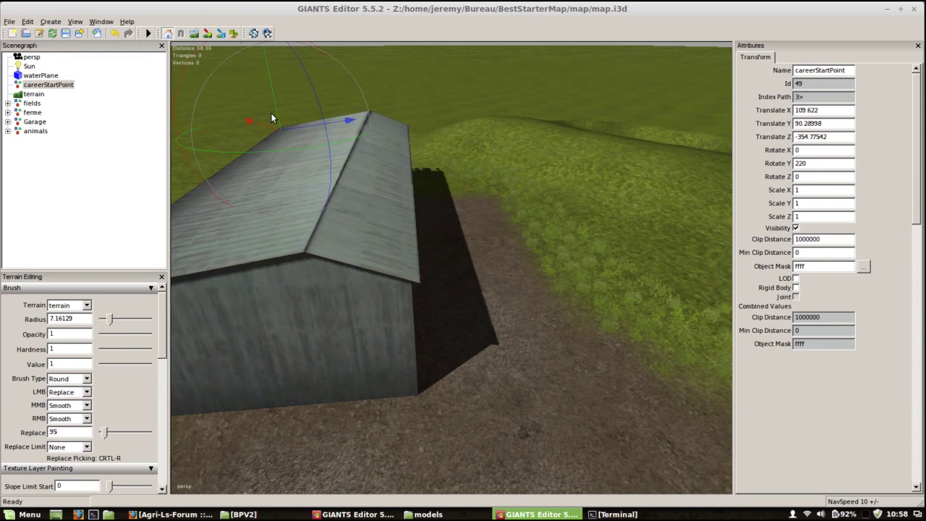
alt+drag(329, 329, 405, 325)
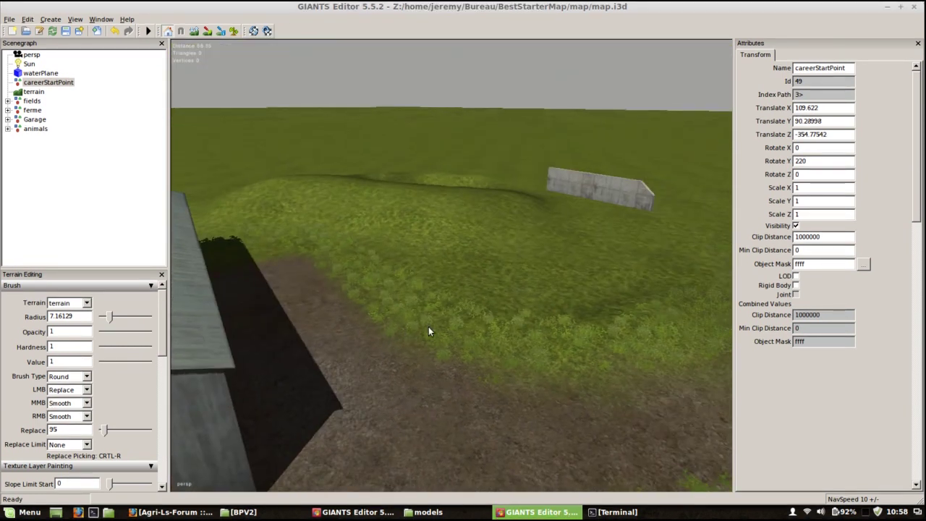
middle_drag(428, 331, 245, 131)
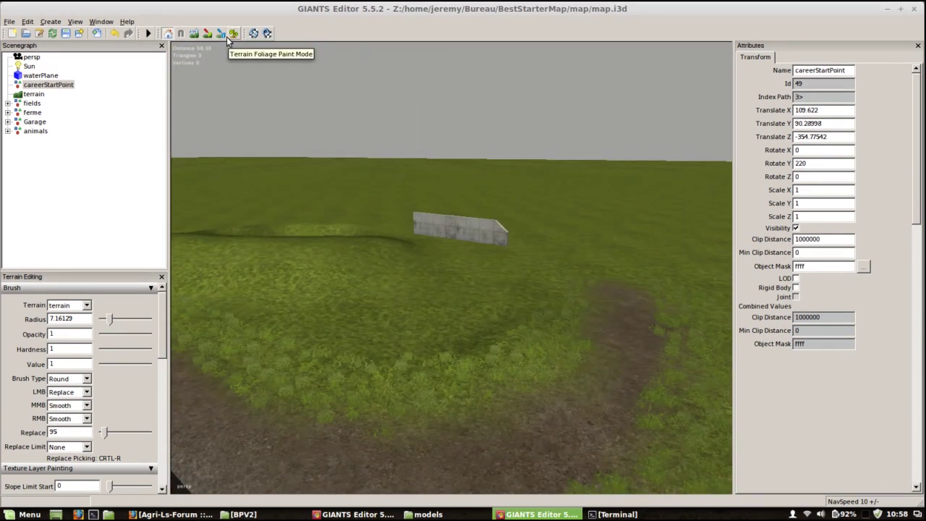
click(51, 21)
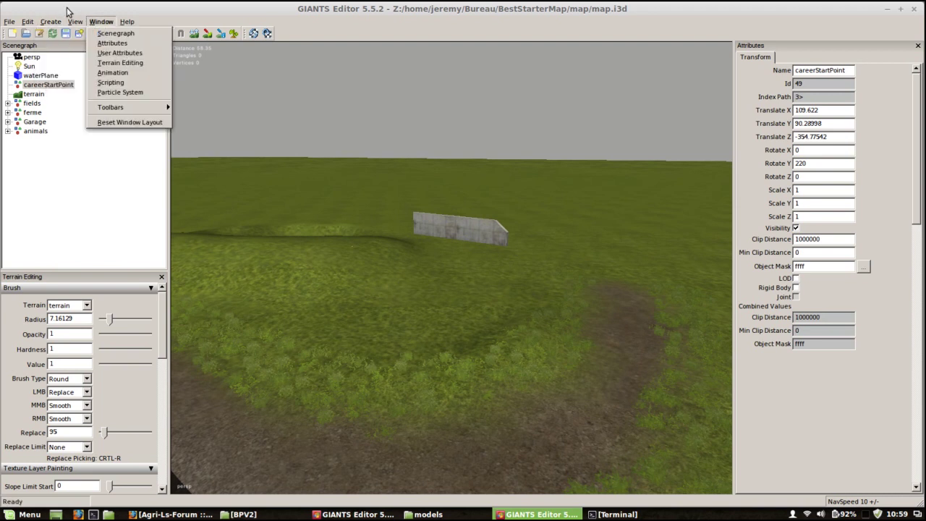
click(28, 21)
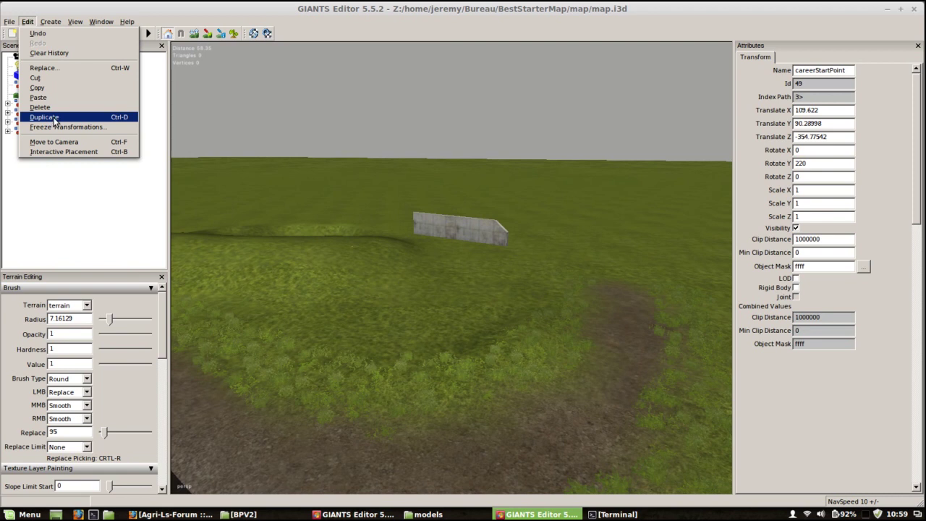
click(49, 205)
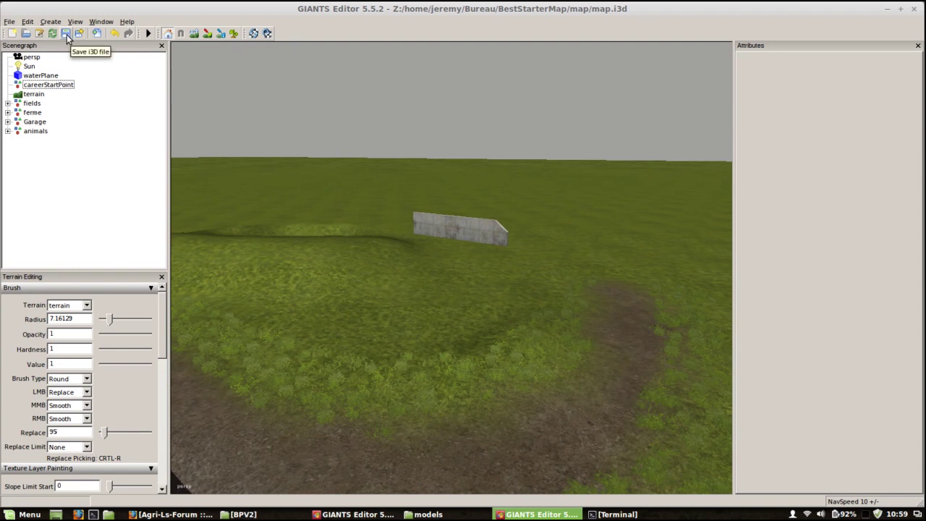
click(9, 21)
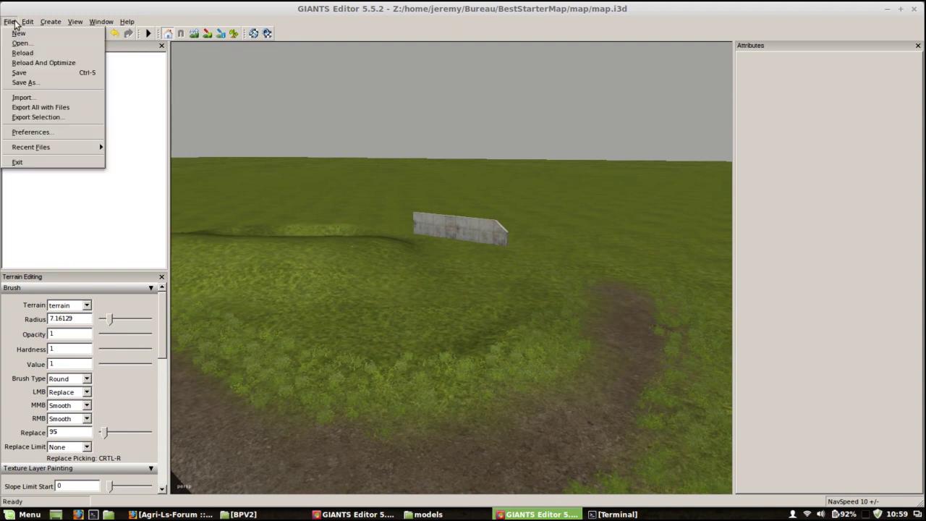
mouse_move(26, 26)
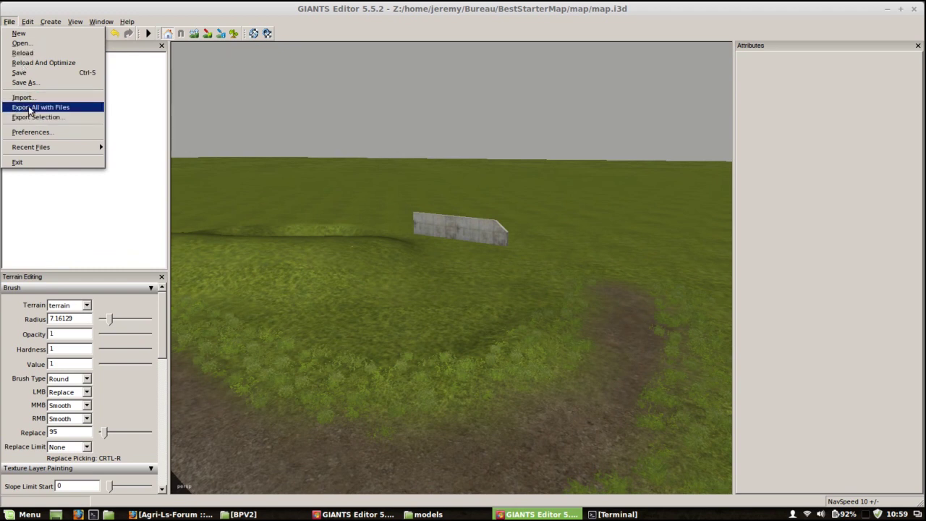
Set the terrain brush's LMB action to Add and check the available texture layers, leaving gravel selected
click(110, 110)
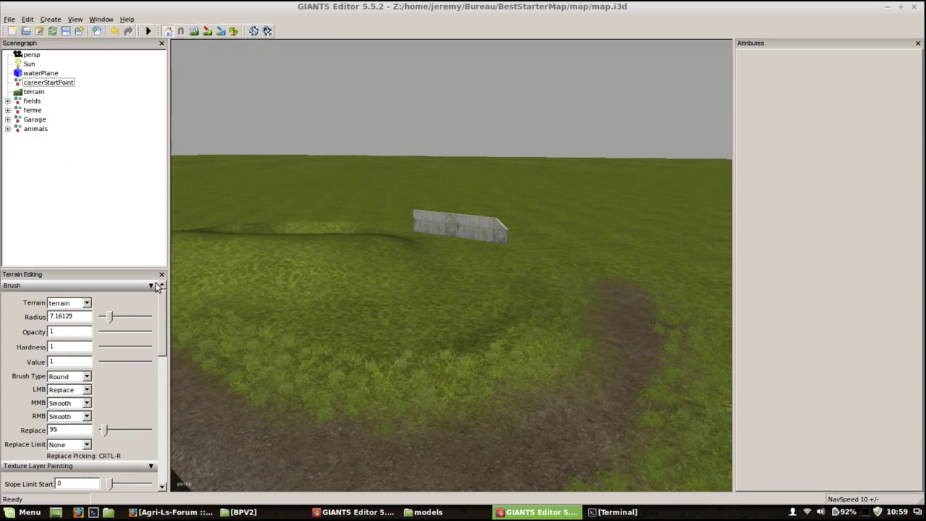
drag(161, 316, 161, 322)
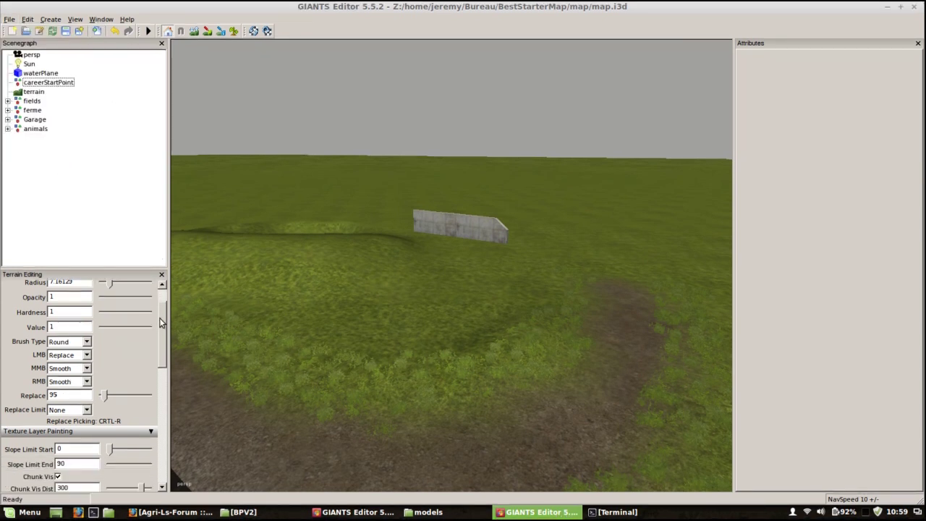
click(87, 355)
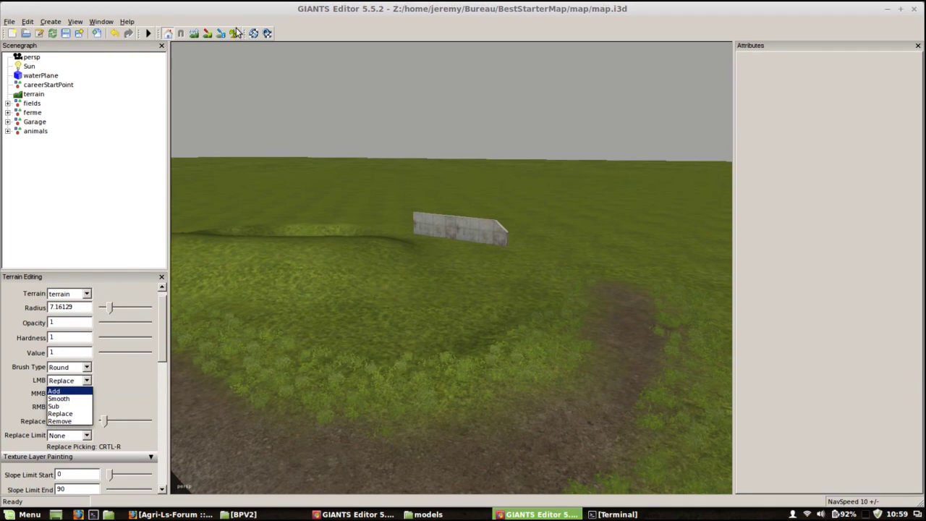
click(73, 391)
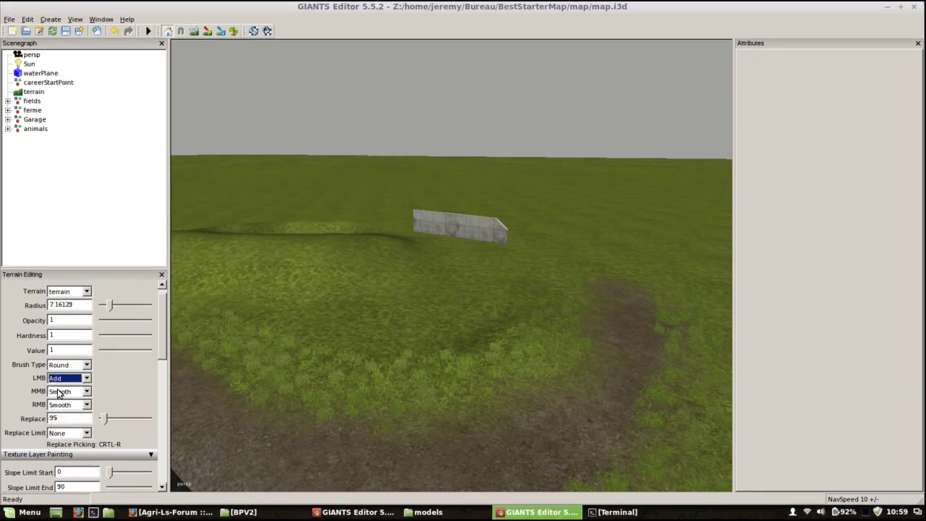
drag(162, 319, 160, 354)
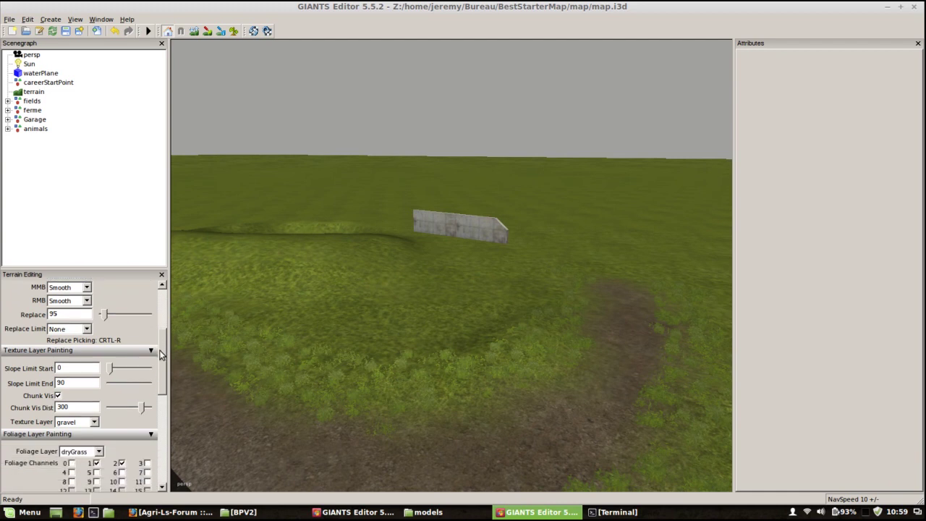
click(95, 422)
click(113, 404)
mouse_move(166, 354)
mouse_down()
mouse_move(159, 399)
mouse_move(168, 306)
mouse_up()
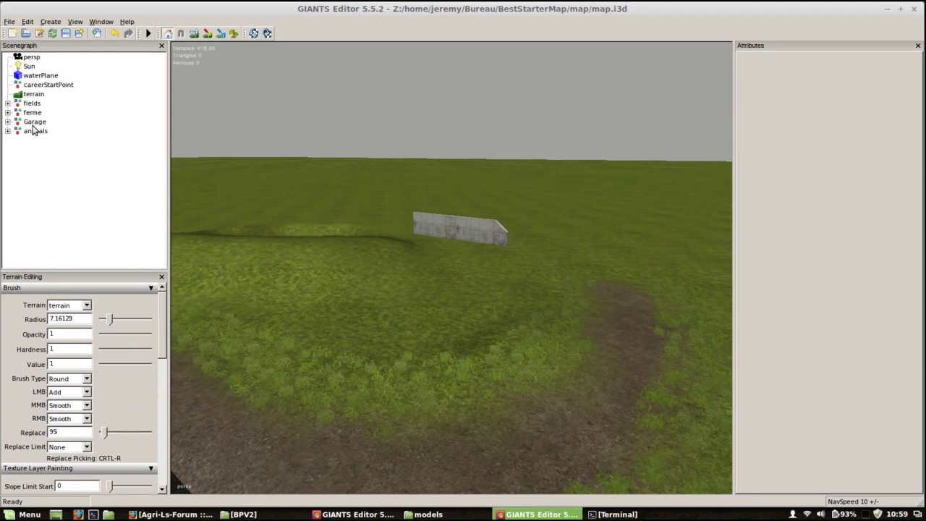
Select the Garage group and examine its name and scale attributes
click(34, 122)
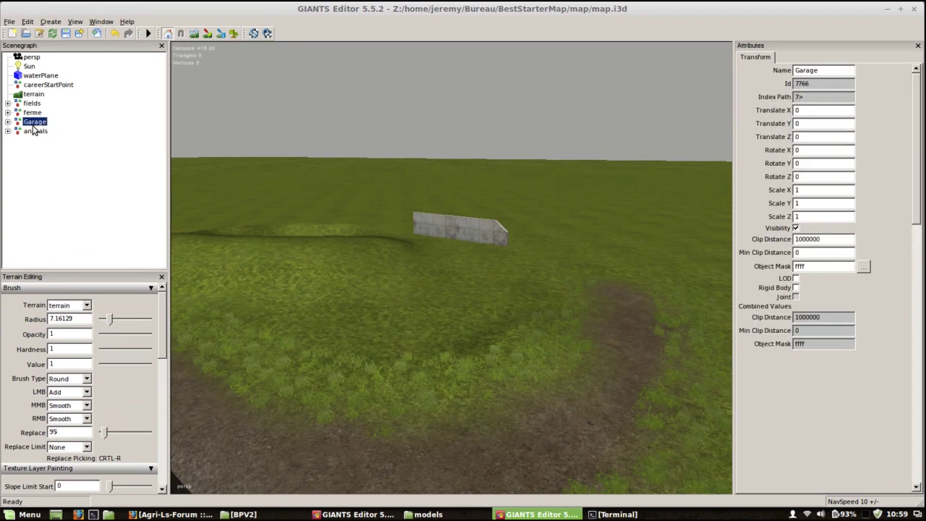
mouse_move(826, 70)
mouse_down()
mouse_move(798, 70)
mouse_move(810, 69)
mouse_up()
double_click(810, 70)
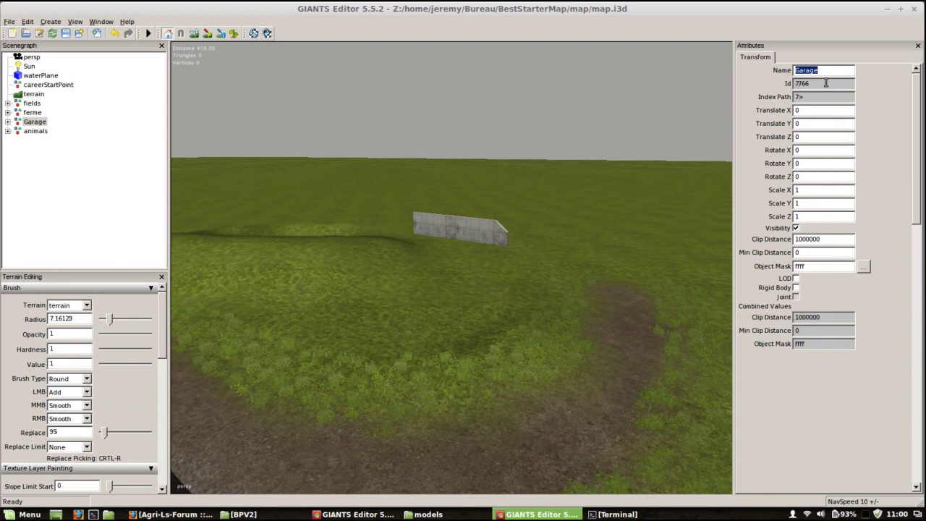
click(804, 191)
double_click(803, 216)
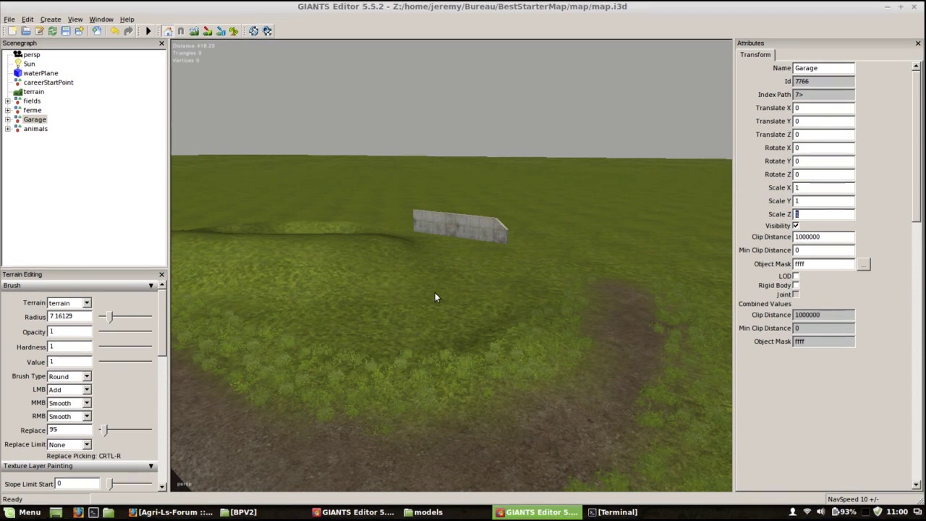
Select the concrete clamp wall g0 and set its Scale X to 2.2
alt+drag(423, 296, 517, 255)
scroll(495, 227, up, 3)
scroll(517, 256, down, 3)
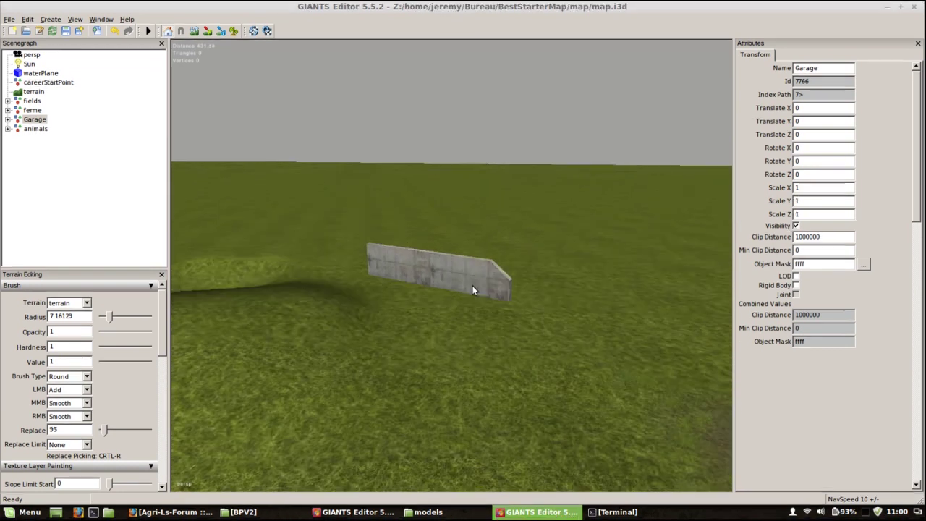
click(469, 281)
alt+drag(300, 309, 444, 288)
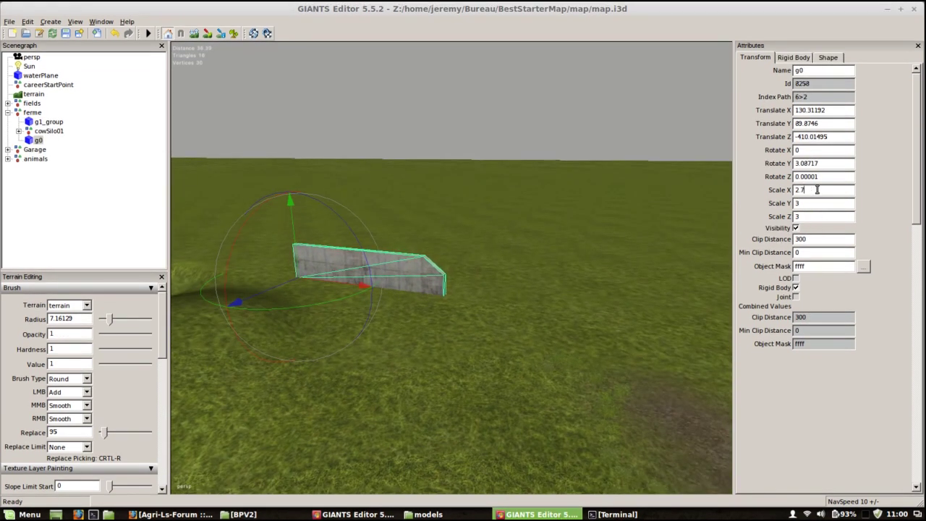
key(BackSpace)
text(2)
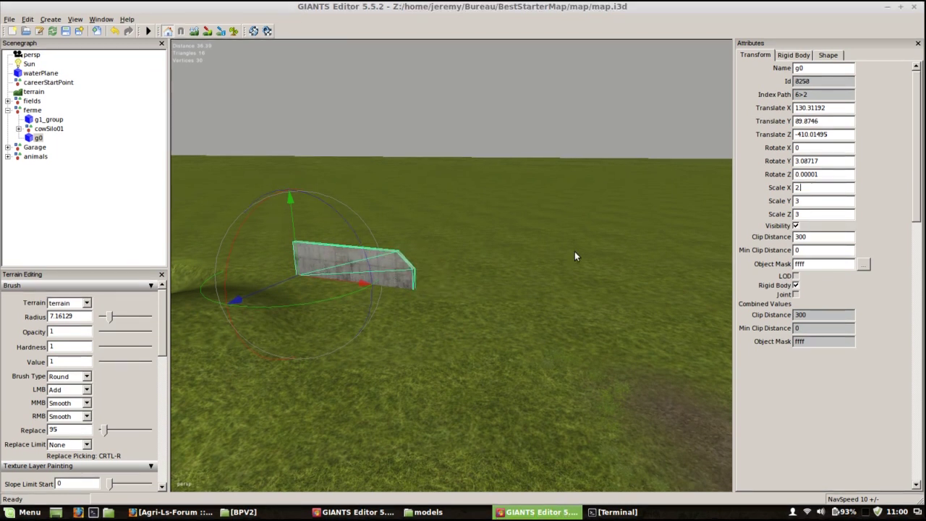
click(805, 203)
click(806, 193)
text(.2)
key(Tab)
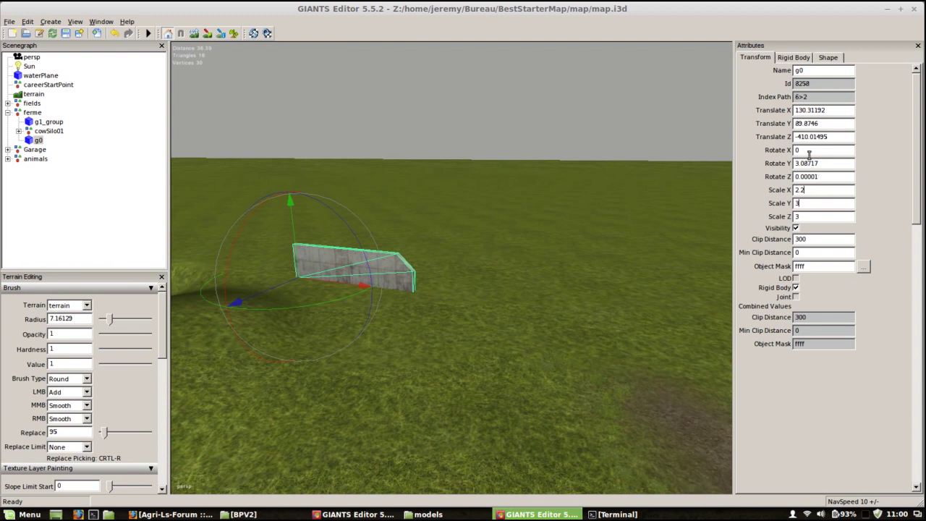
Raise the g0 wall to Y 91.56731 and shift it slightly along its length to X 130.22185, Z -410.01013
drag(826, 110, 764, 109)
drag(818, 122, 768, 127)
drag(295, 240, 318, 218)
drag(329, 261, 311, 267)
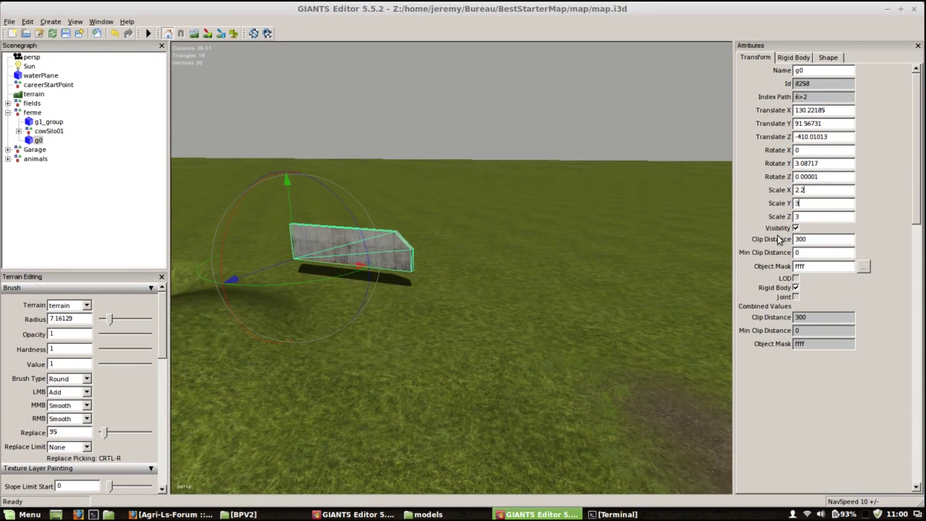
Lower the g0 wall back onto the ground, to Y 89.91766
double_click(798, 204)
drag(808, 189, 790, 190)
drag(290, 220, 293, 229)
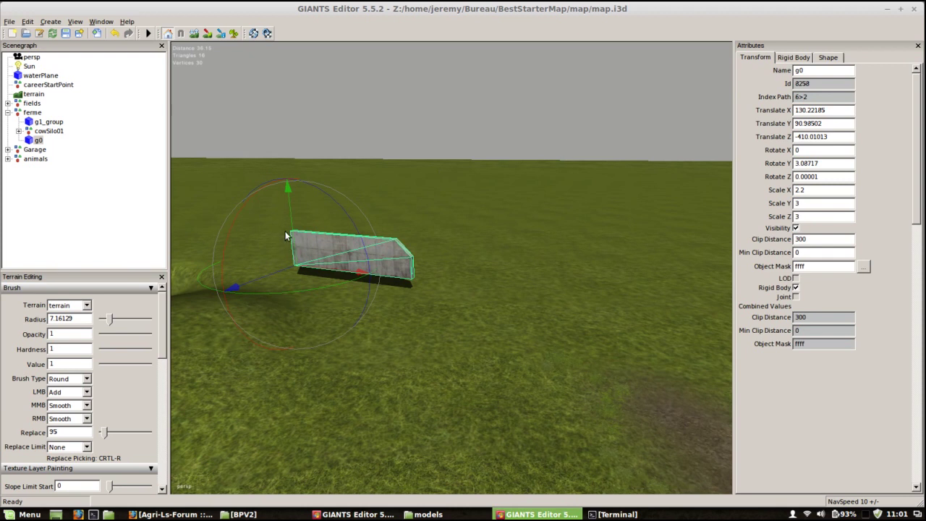
drag(293, 232, 292, 243)
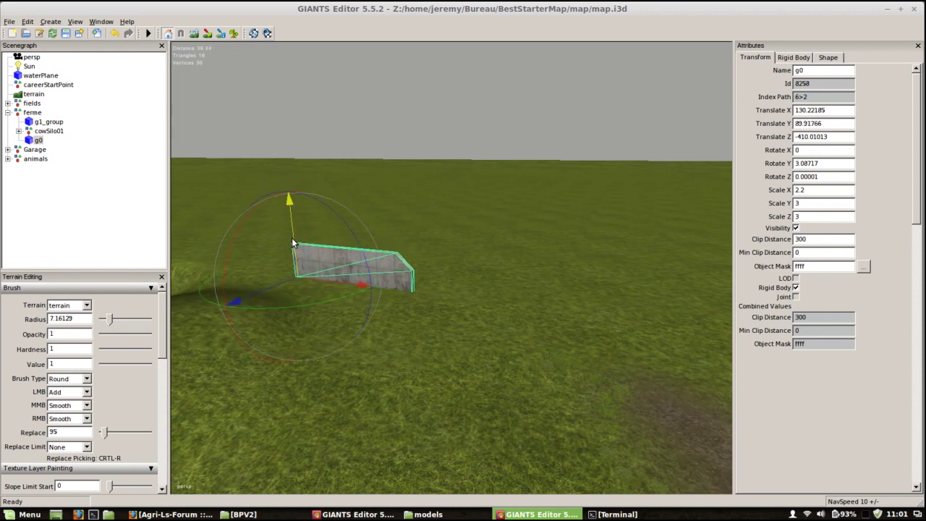
Set the g0 wall's Translate Y to 89
click(828, 124)
key(BackSpace)
key(BackSpace)
key(BackSpace)
key(BackSpace)
key(BackSpace)
text(4)
key(Return)
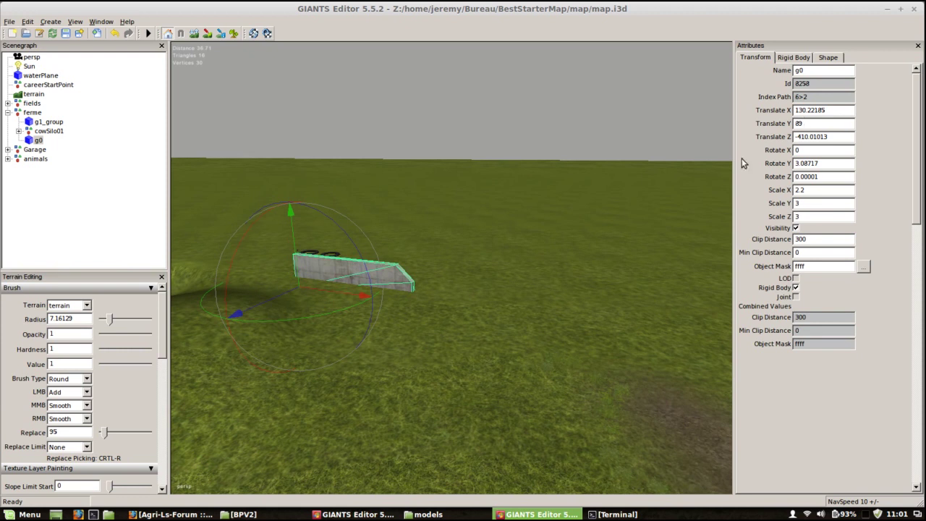
Fine-tune the g0 wall's Translate Y, trying 89.5 and 89.8 and settling on 89.93
click(814, 127)
key(BackSpace)
key(BackSpace)
key(Return)
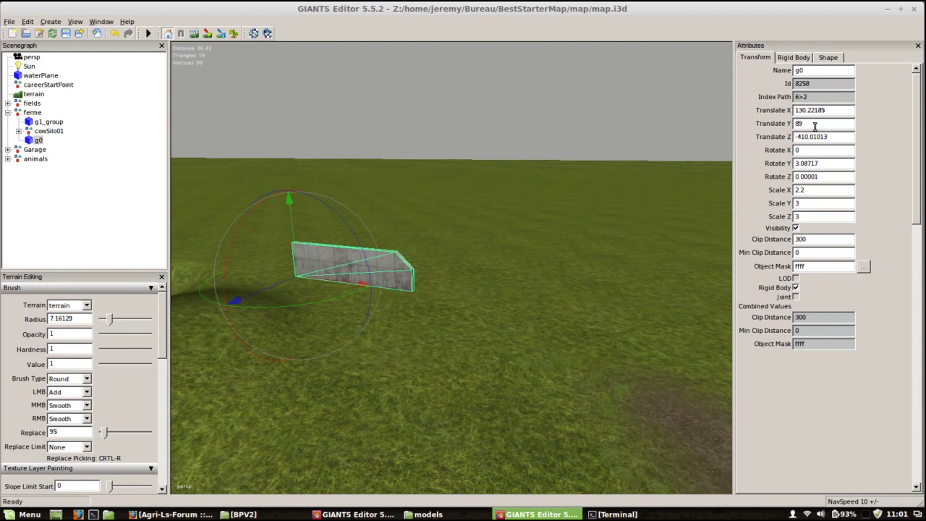
key(Return)
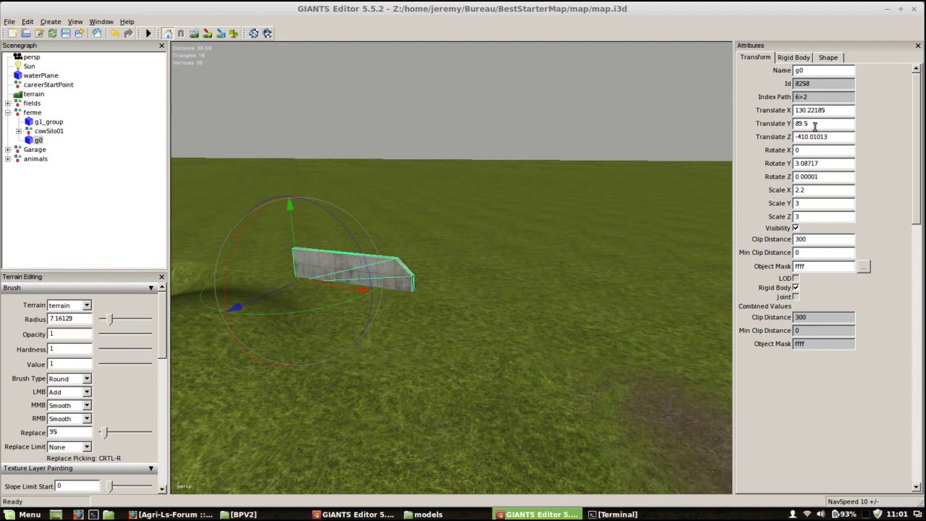
text(7)
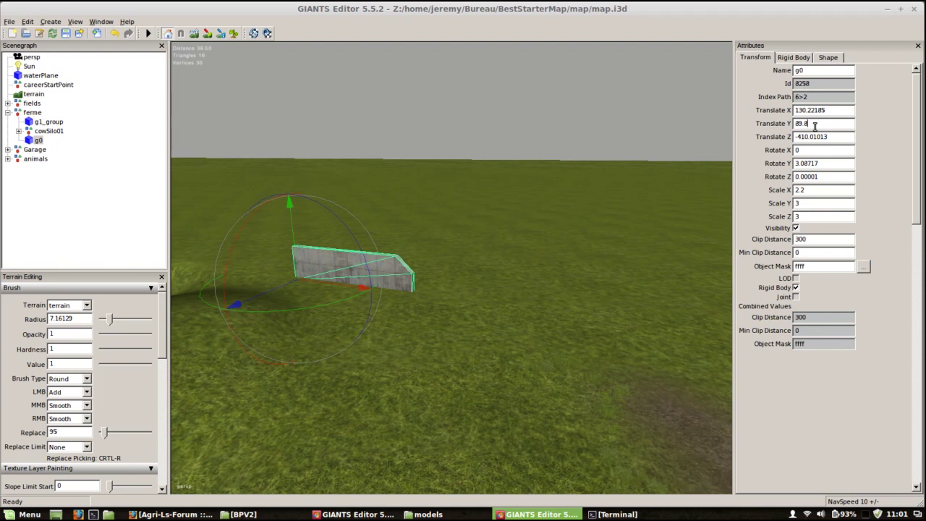
key(Return)
key(BackSpace)
text(93)
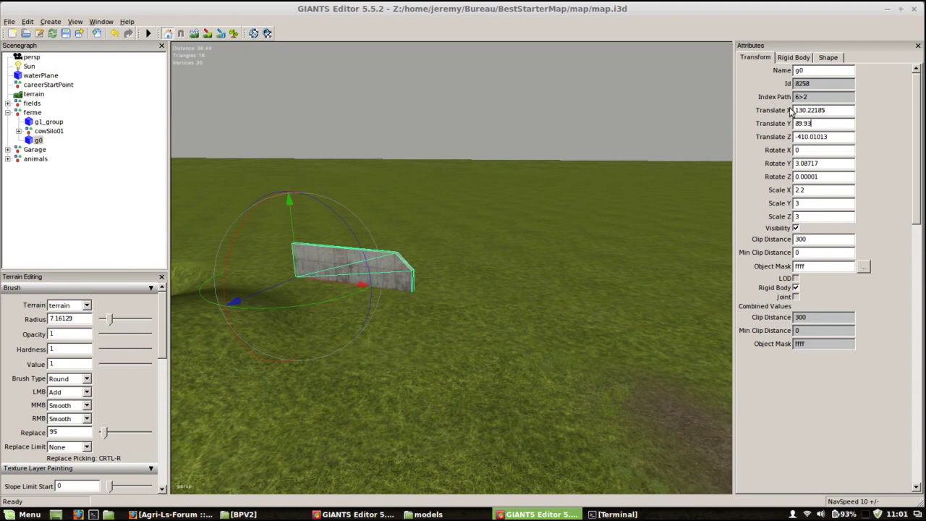
click(815, 124)
Paint a ridged soil patch on the near end of the crop field using the terrainDetail foliage layer with only channel 1
alt+drag(461, 278, 506, 289)
alt+right_drag(507, 290, 532, 266)
mouse_move(533, 266)
alt+mouse_down()
mouse_move(533, 313)
mouse_move(468, 353)
mouse_move(521, 280)
alt+mouse_up()
middle_drag(521, 284, 465, 288)
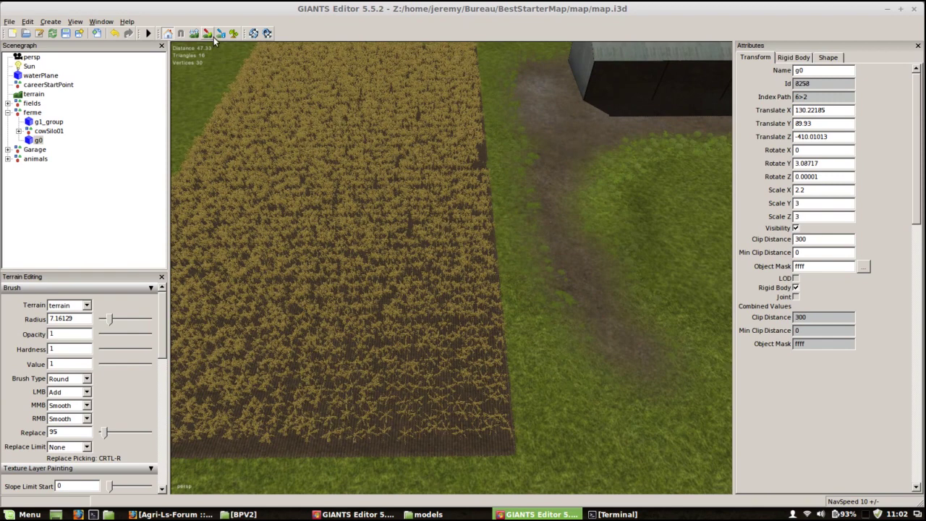
click(232, 34)
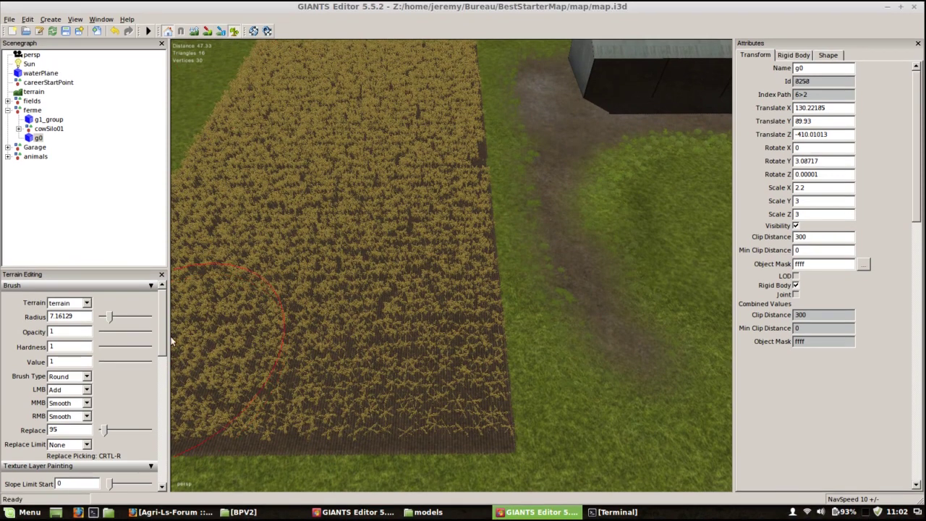
mouse_move(163, 340)
mouse_down()
mouse_move(164, 436)
mouse_move(163, 366)
mouse_up()
click(99, 393)
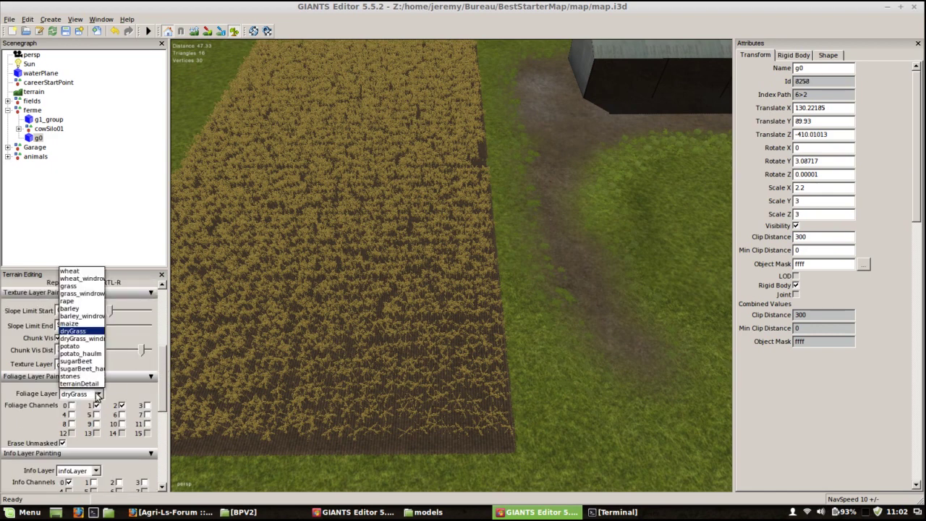
click(84, 384)
click(97, 405)
click(70, 406)
mouse_move(338, 295)
mouse_down()
mouse_move(345, 325)
mouse_move(374, 347)
mouse_move(369, 316)
mouse_up()
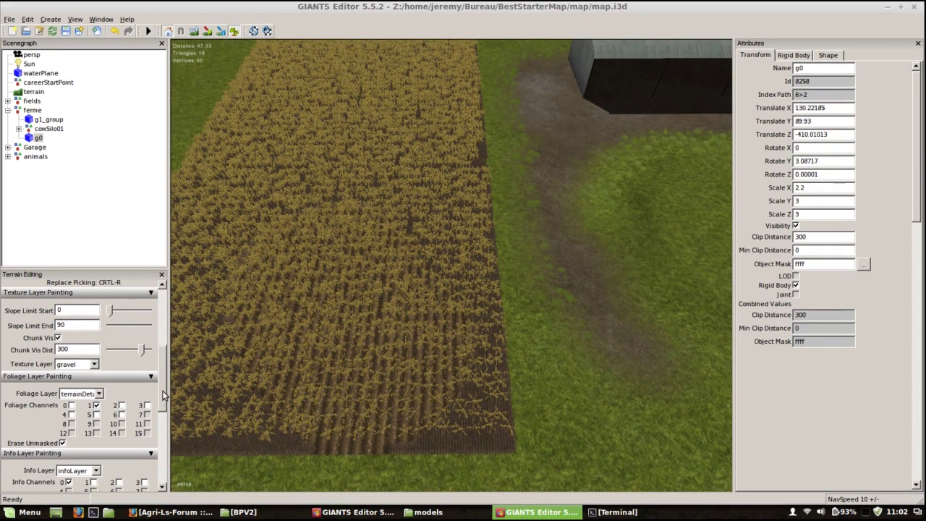
Erase the crop from the near end of the field with the wheat foliage layer, channel 0, and the RMB action set to Sub
scroll(164, 383, up, 1)
click(99, 405)
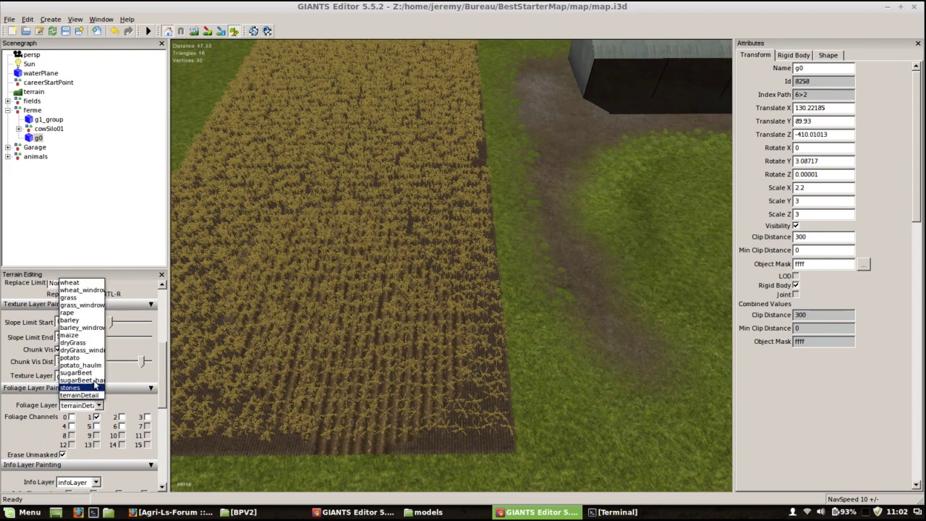
click(73, 282)
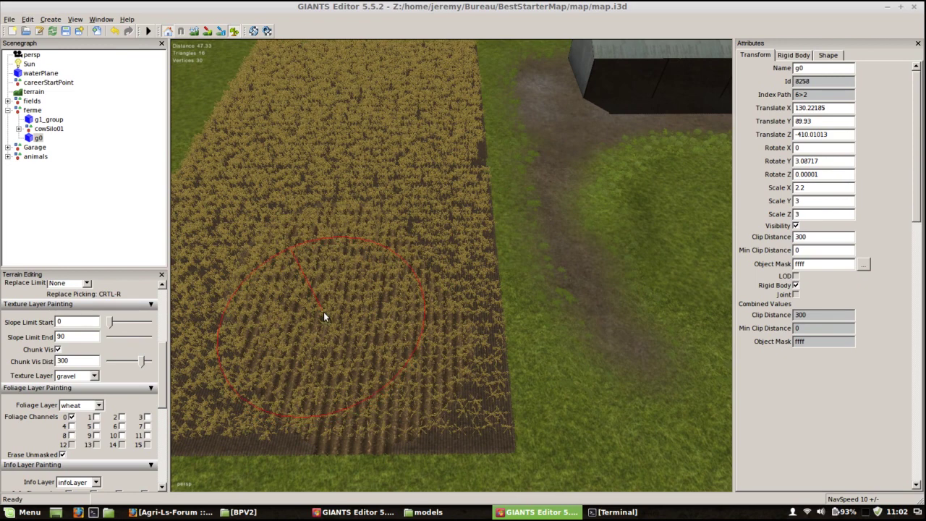
drag(163, 367, 163, 317)
scroll(101, 386, up, 1)
click(87, 404)
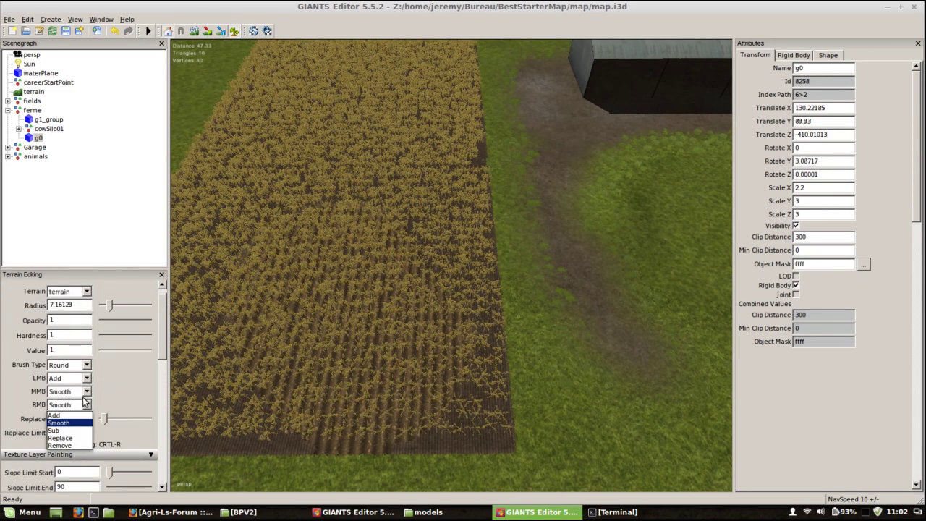
click(58, 427)
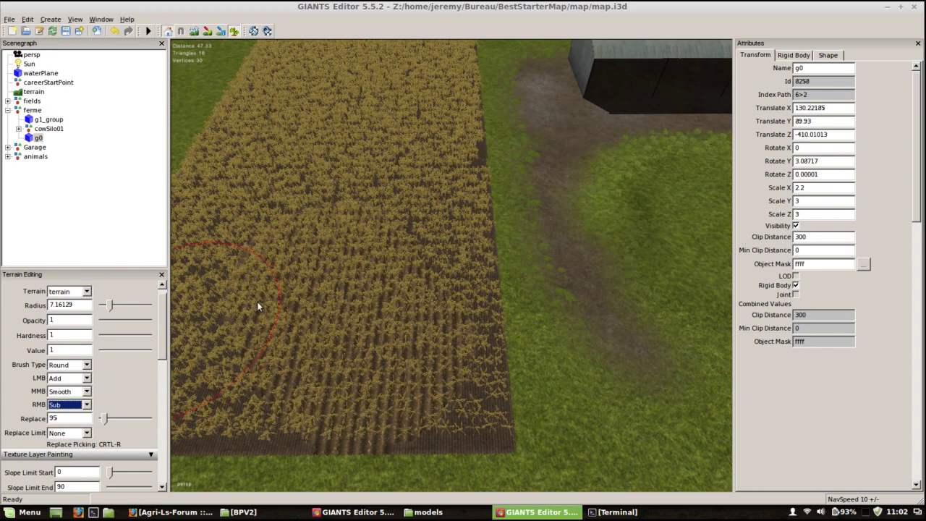
right_click(322, 293)
mouse_move(335, 332)
right_down()
mouse_move(369, 340)
mouse_move(384, 331)
mouse_move(364, 303)
mouse_move(301, 267)
mouse_move(212, 332)
mouse_move(400, 416)
mouse_move(482, 324)
mouse_move(261, 293)
mouse_move(330, 280)
mouse_move(482, 275)
mouse_move(474, 277)
right_up()
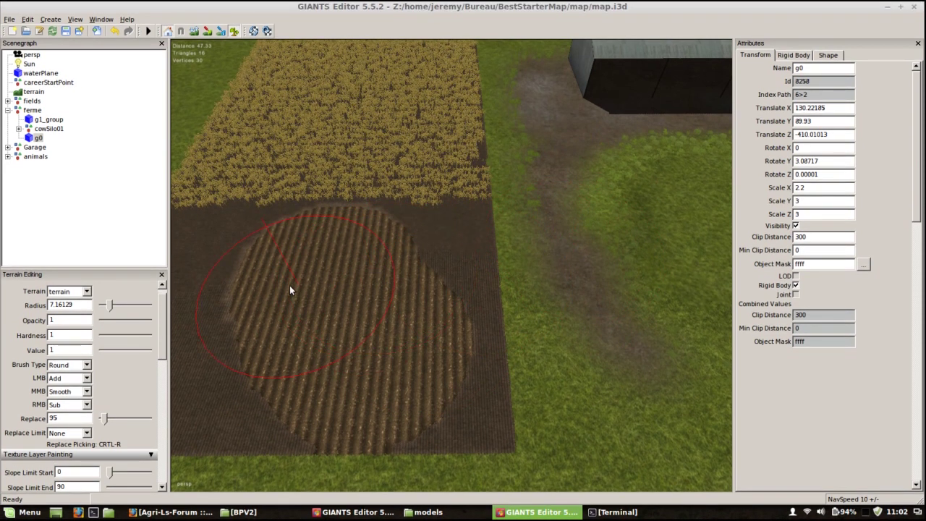
scroll(162, 292, up, 1)
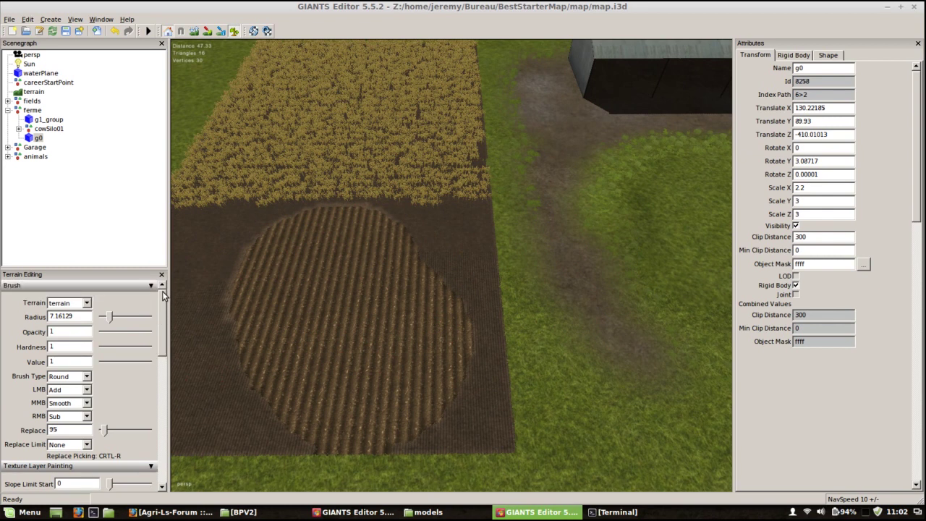
mouse_move(163, 301)
mouse_down()
mouse_move(162, 313)
mouse_move(165, 299)
mouse_up()
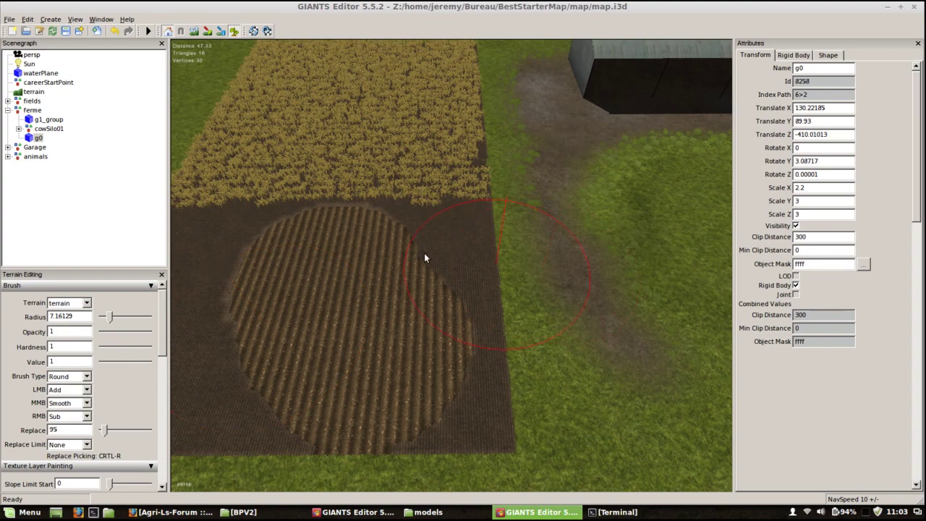
Leave foliage painting, deselect the wall, examine the field, shed and mound, and collapse the ferme group
click(234, 31)
alt+drag(365, 310, 393, 256)
right_drag(392, 252, 423, 381)
right_drag(483, 317, 436, 364)
click(447, 330)
mouse_move(447, 330)
alt+mouse_down()
mouse_move(444, 339)
mouse_move(441, 327)
alt+mouse_up()
alt+right_drag(441, 326, 527, 264)
alt+drag(527, 264, 435, 215)
click(449, 82)
right_drag(418, 381, 438, 351)
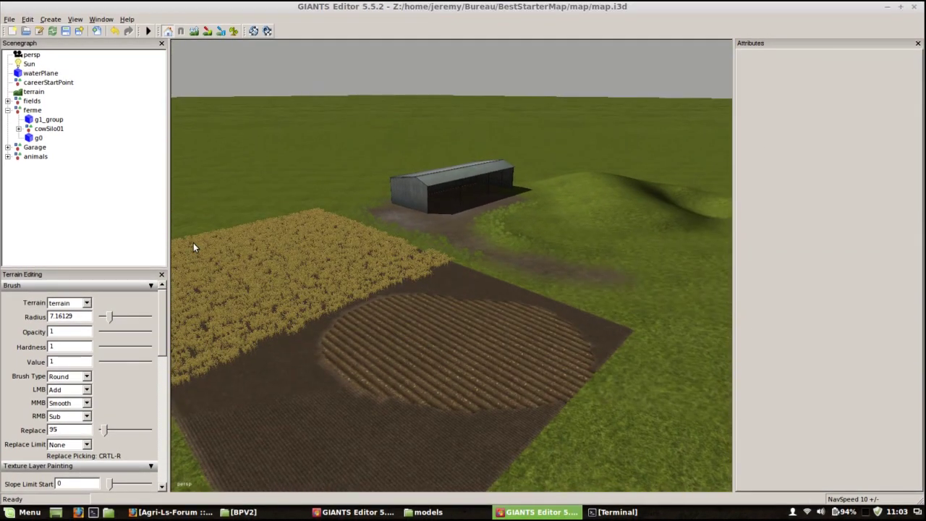
click(8, 110)
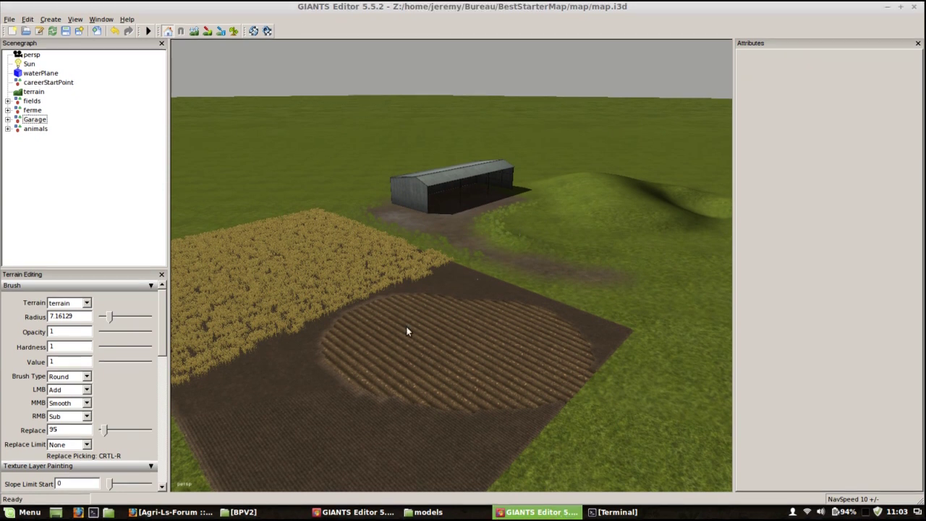
scroll(160, 372, down, 10)
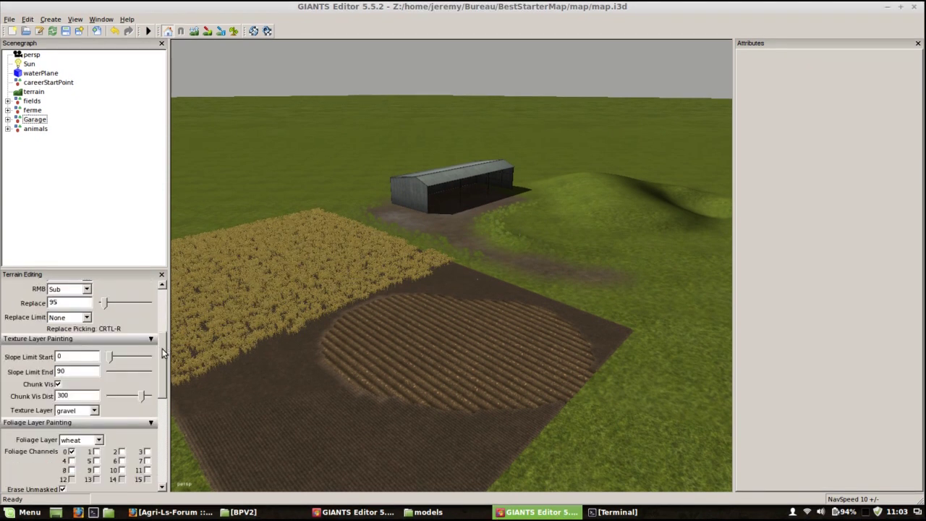
Close the BestStarterMap editor window and close the BPV2.i3d map without saving its changes
drag(160, 373, 164, 300)
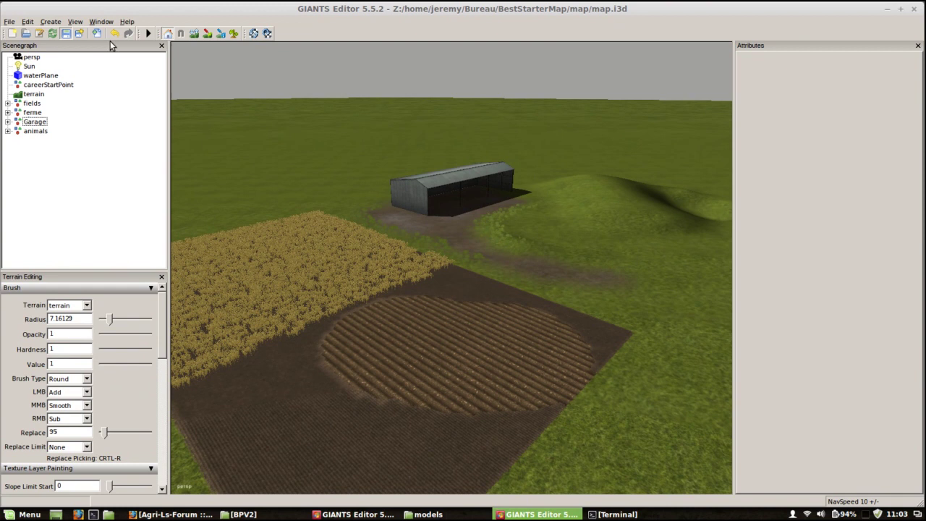
click(914, 10)
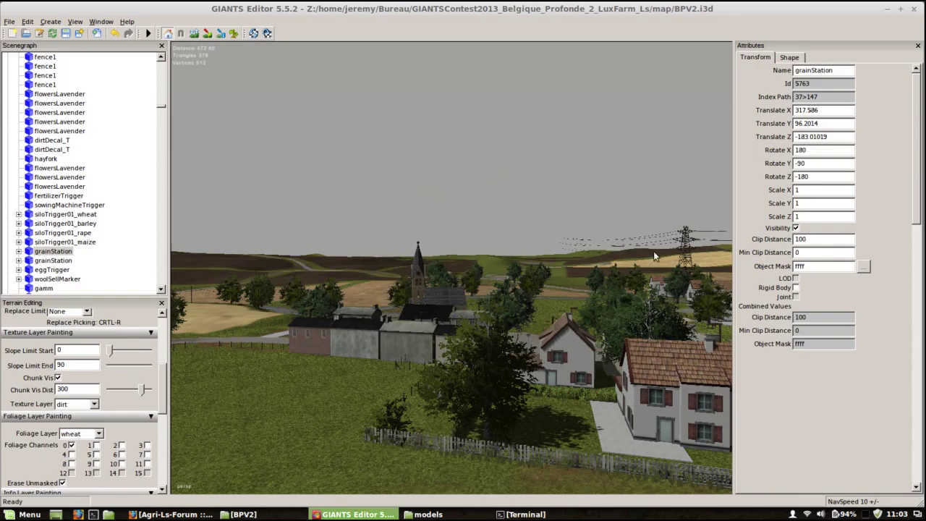
click(916, 9)
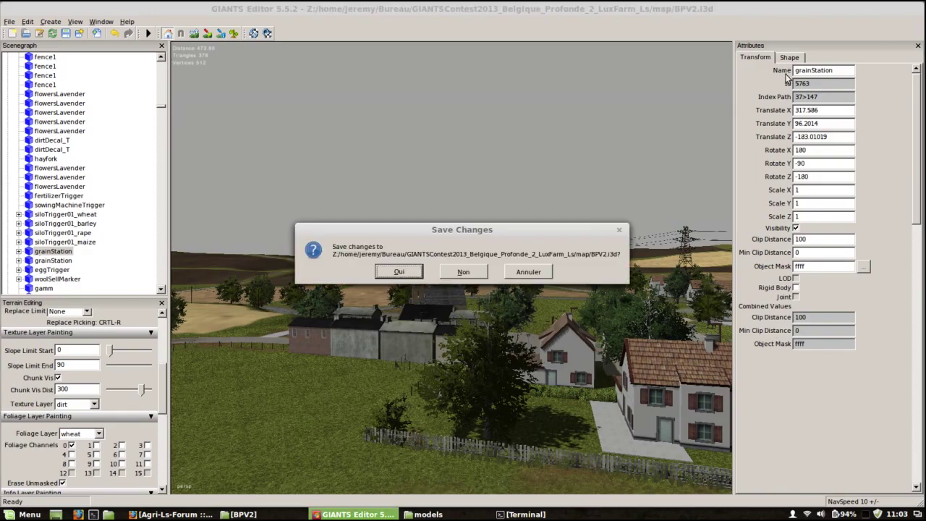
click(470, 271)
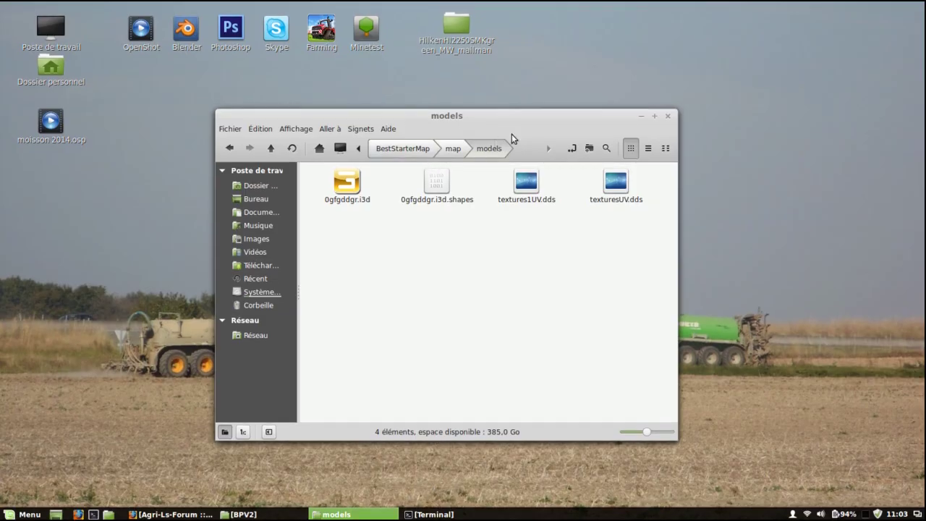
Delete 0gfgddgr.i3d and 0gfgddgr.i3d.shapes from the models folder, keeping the two .dds textures
drag(342, 226, 441, 188)
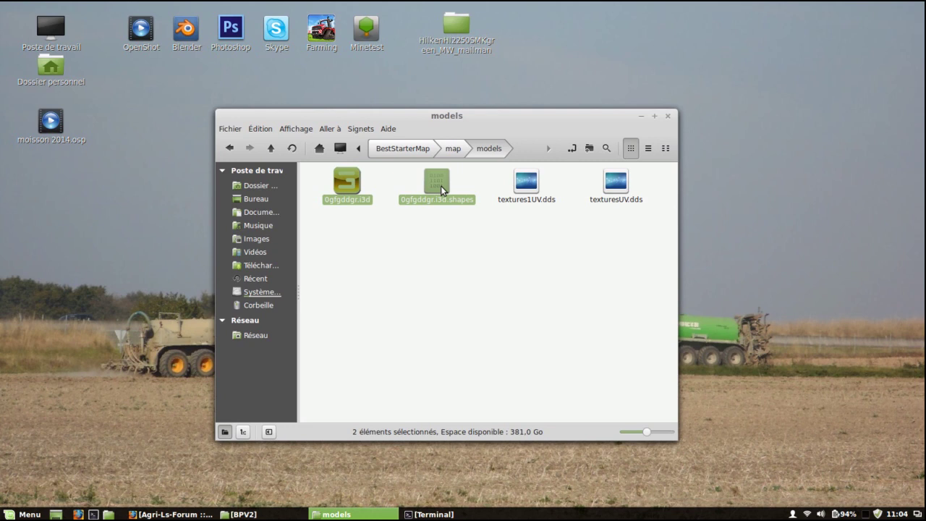
key(Delete)
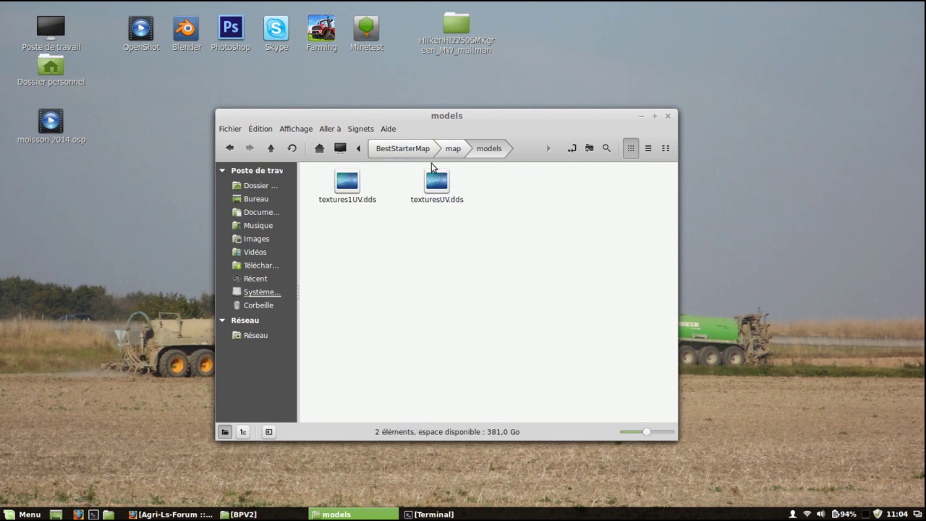
Delete export_with_files_map_i3d_here.txt and the tutorials, particleSystems and sounds folders from the map folder
click(452, 149)
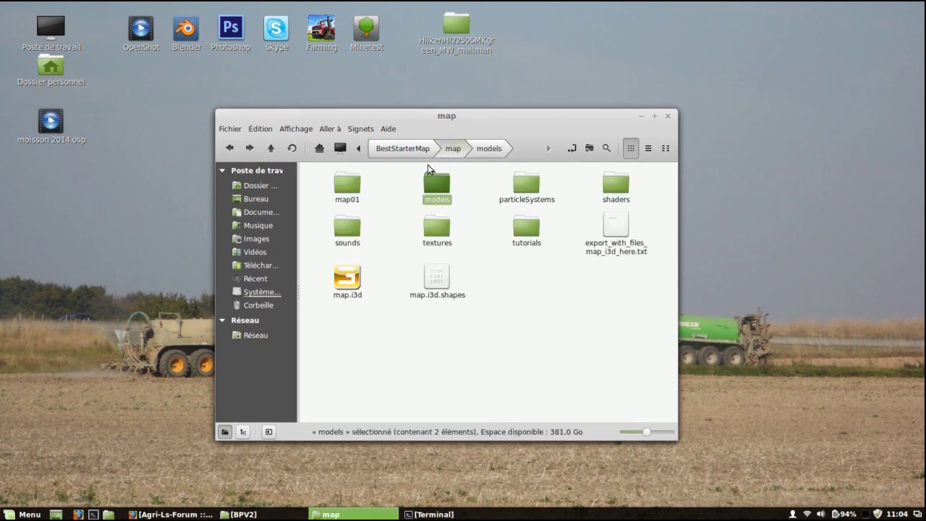
click(504, 298)
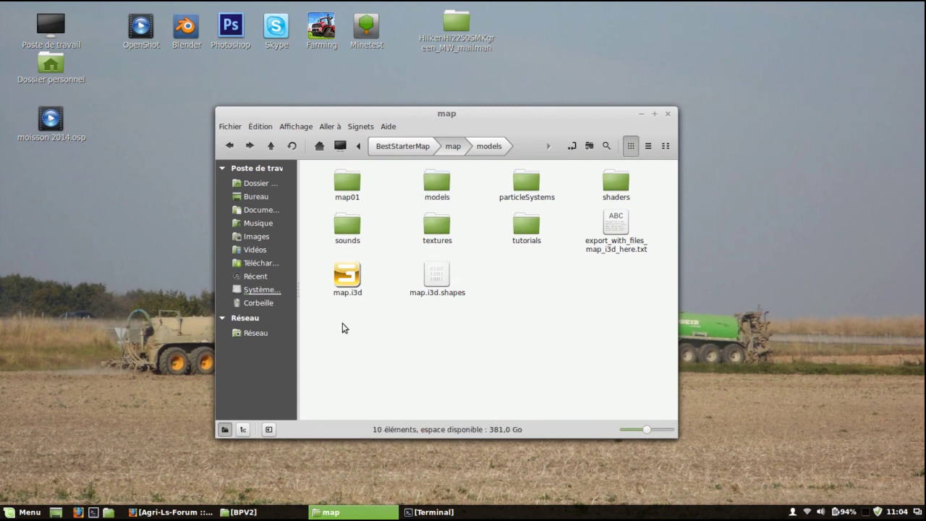
drag(345, 320, 461, 266)
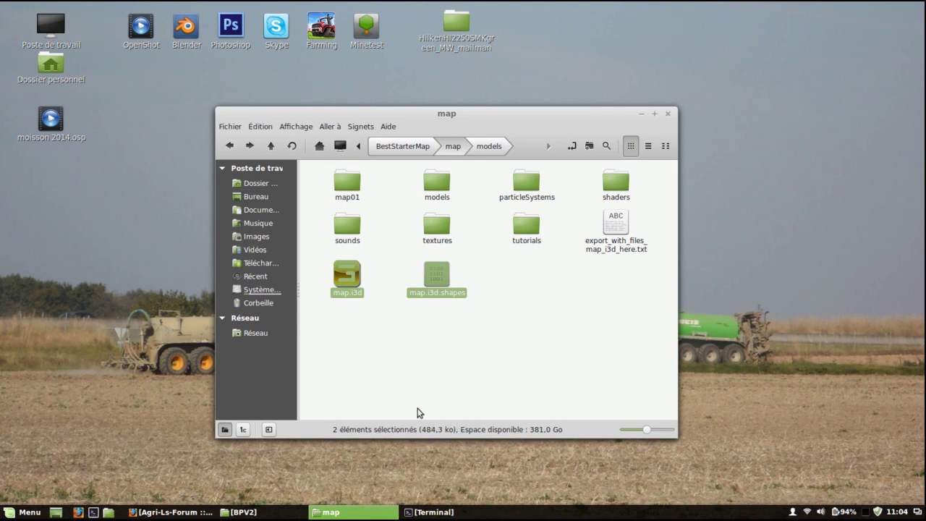
click(489, 372)
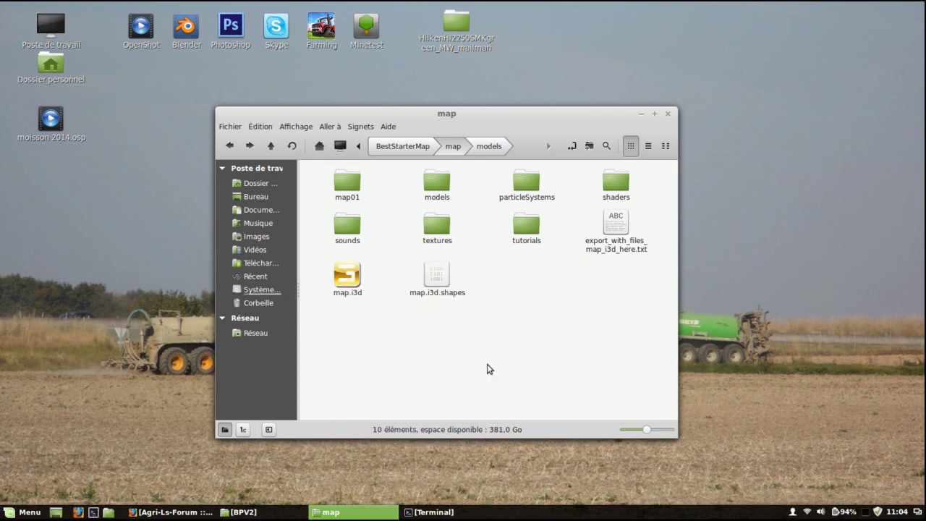
drag(517, 256, 615, 238)
key(Delete)
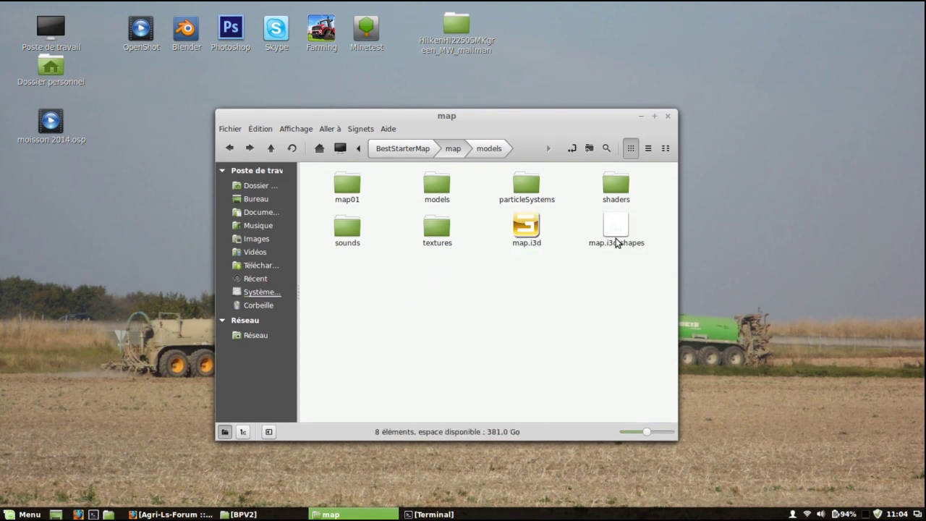
click(523, 198)
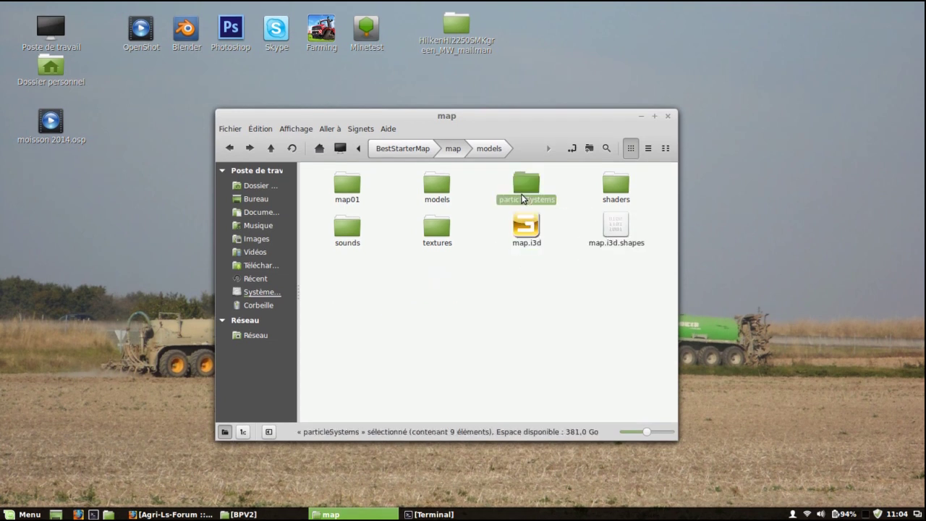
key(Delete)
click(623, 194)
key(Delete)
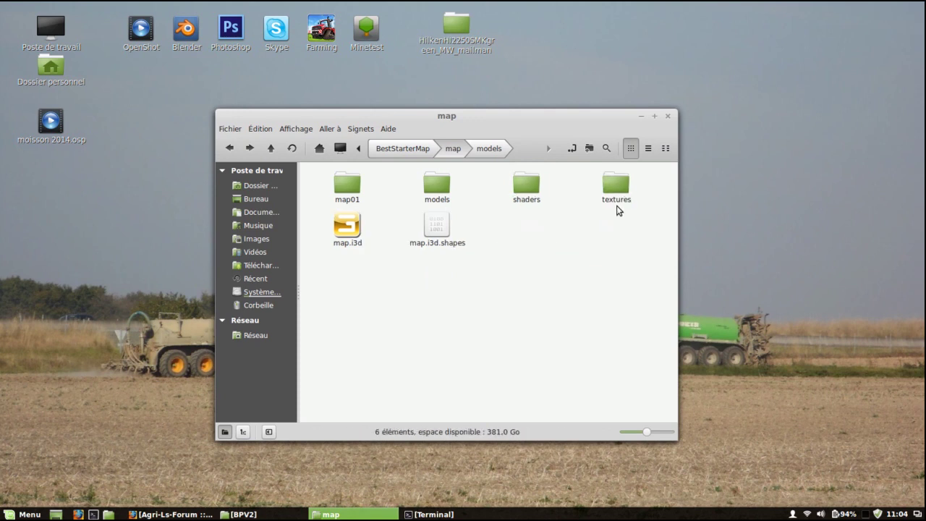
View dirt_weight.png from the map01 folder, examine its painted area up close, and close the image
double_click(347, 187)
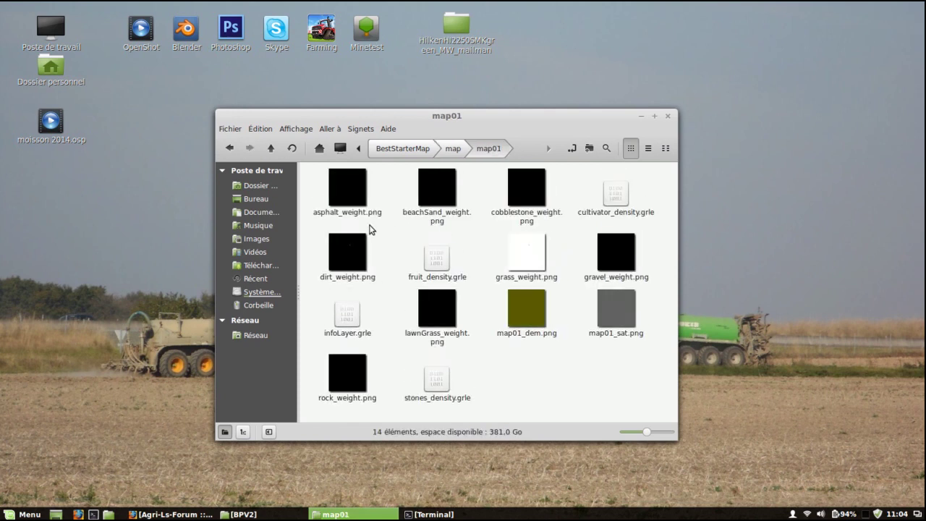
click(351, 257)
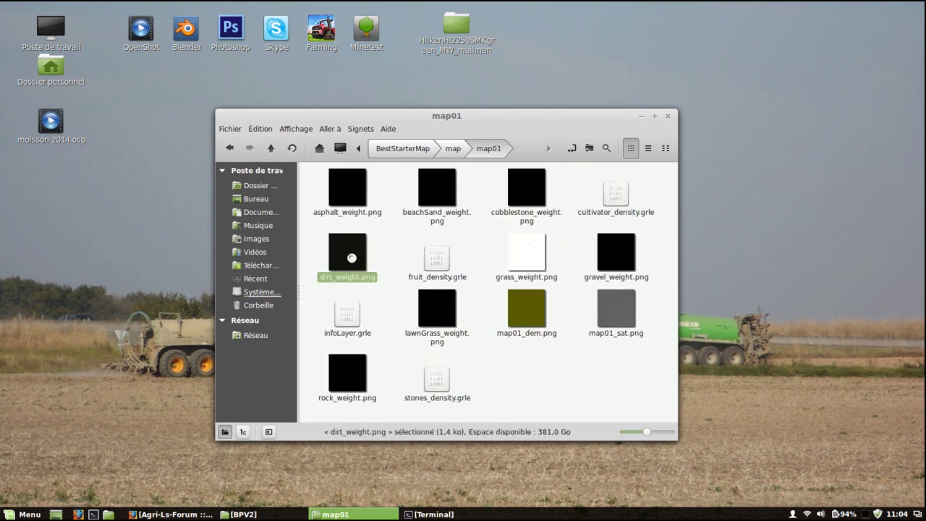
double_click(351, 257)
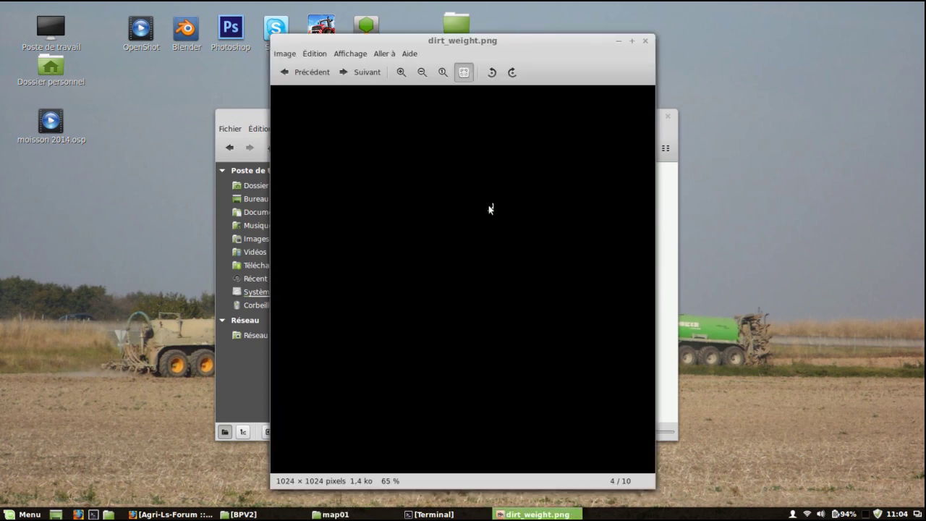
scroll(489, 208, up, 3)
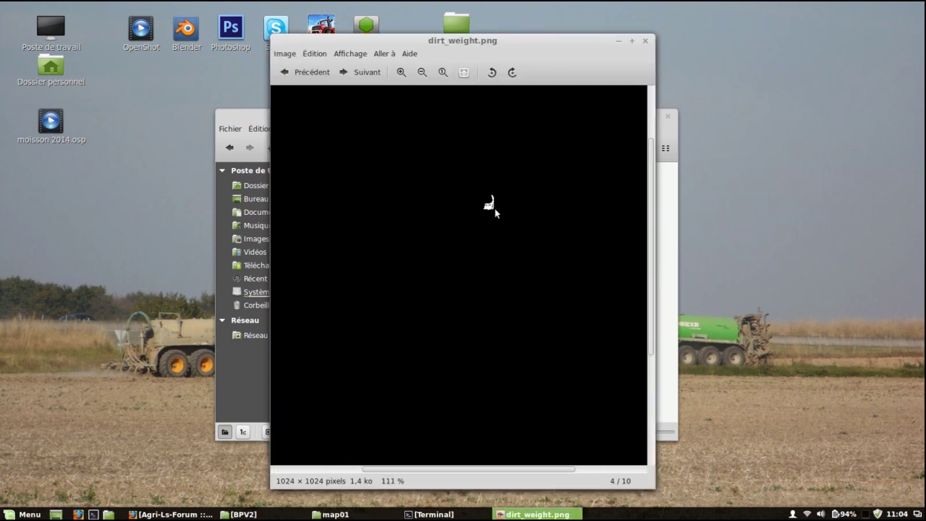
scroll(495, 211, up, 2)
scroll(495, 210, up, 1)
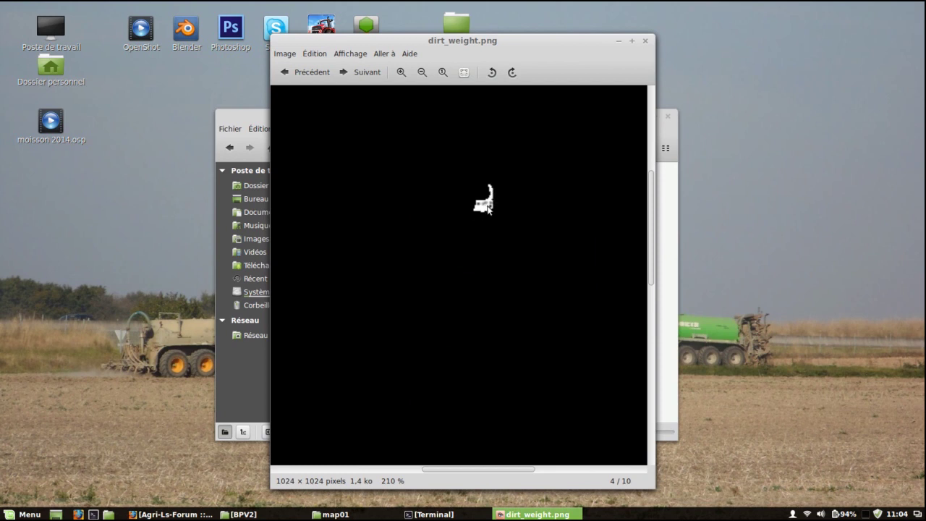
click(645, 44)
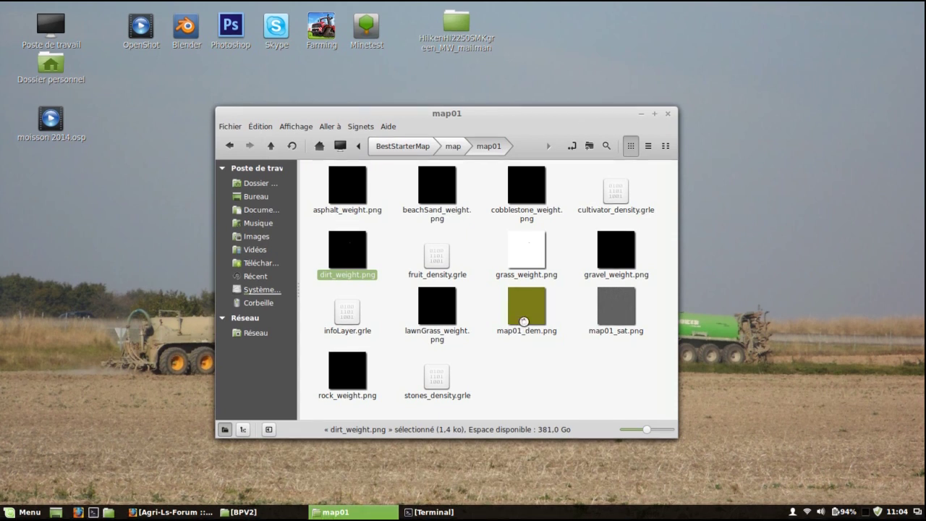
View the map01_dem.png height map, examine its sculpted terrain area up close, and close the image
double_click(523, 321)
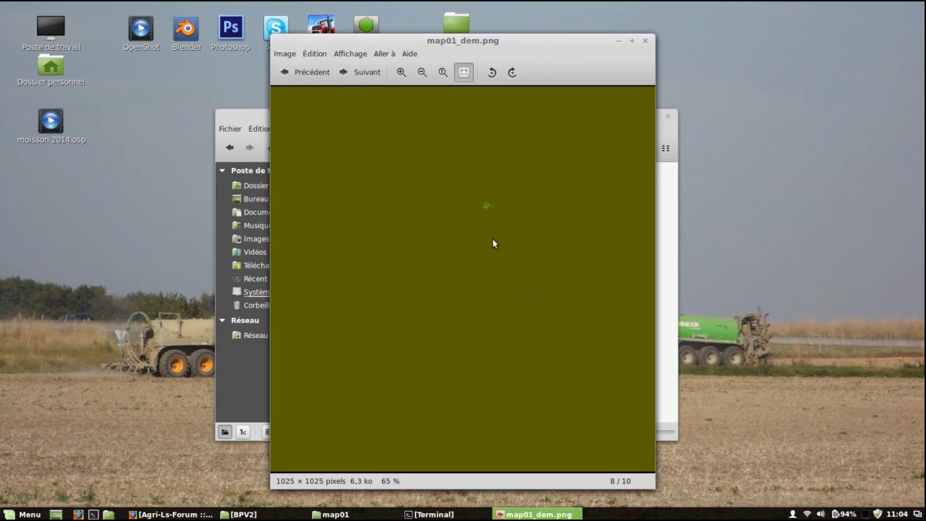
scroll(492, 239, up, 3)
scroll(486, 214, up, 1)
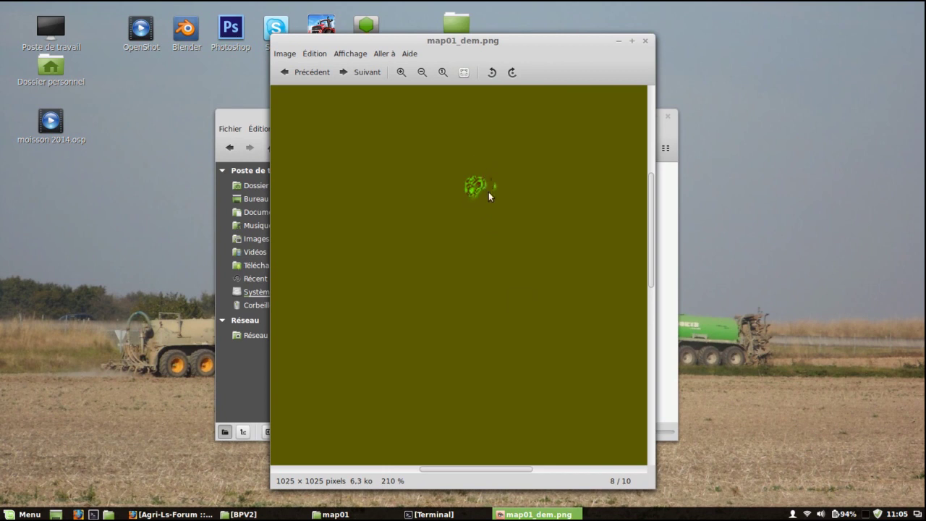
click(646, 41)
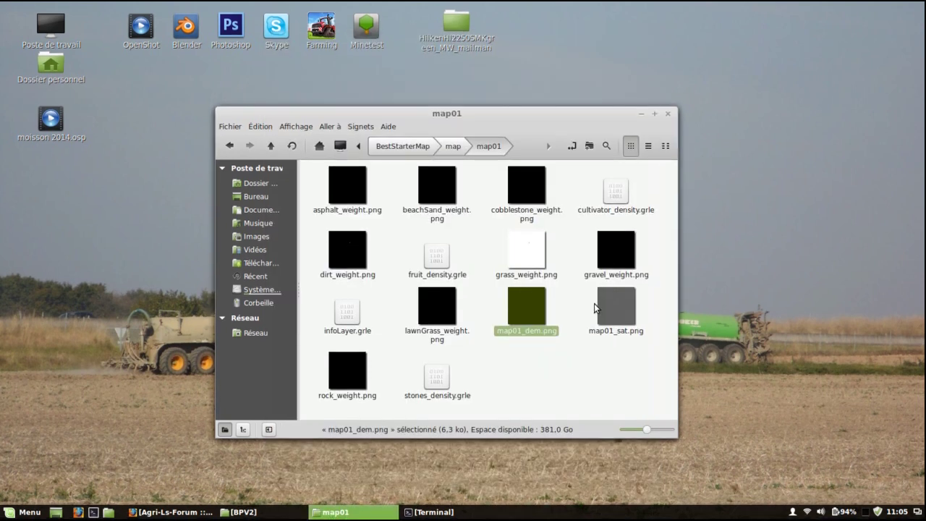
Single out fruit_density.grle, cultivator_density.grle and grass_weight.png in map01, check the file actions available for them, and clear the selection
click(436, 257)
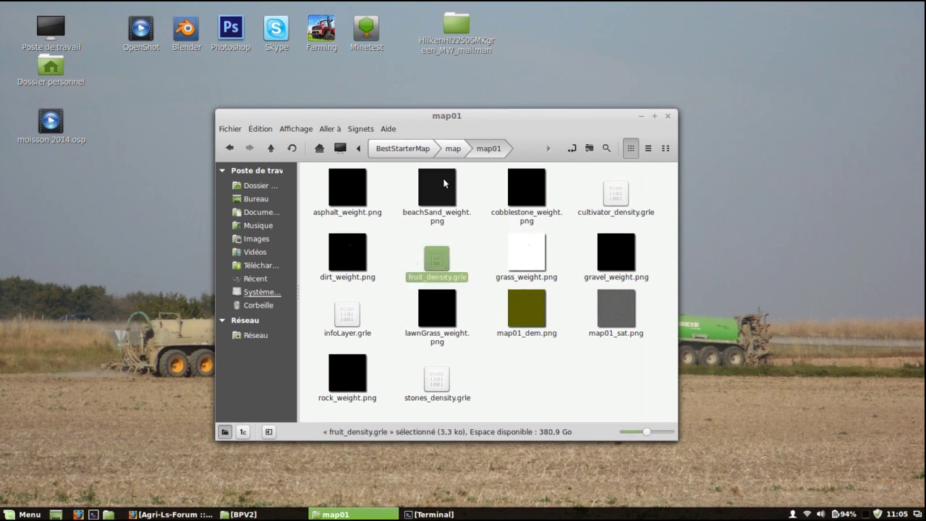
click(467, 243)
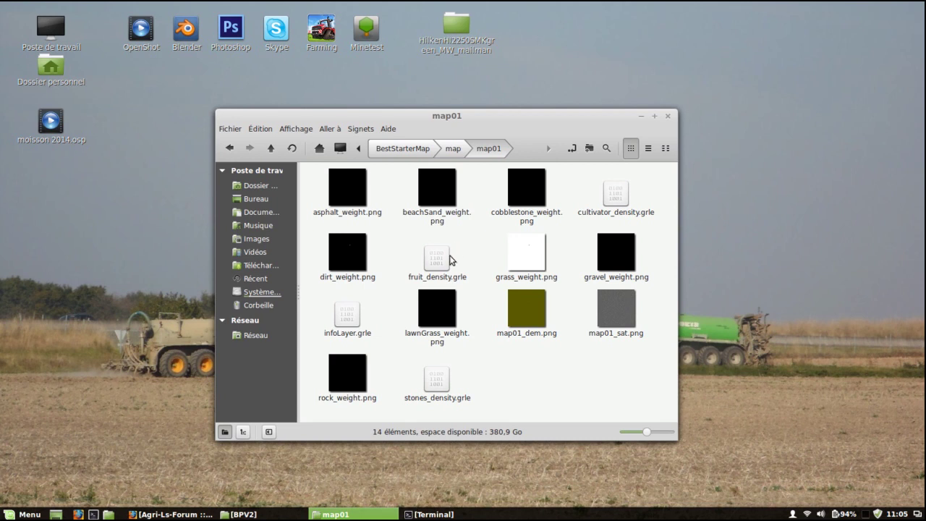
click(452, 260)
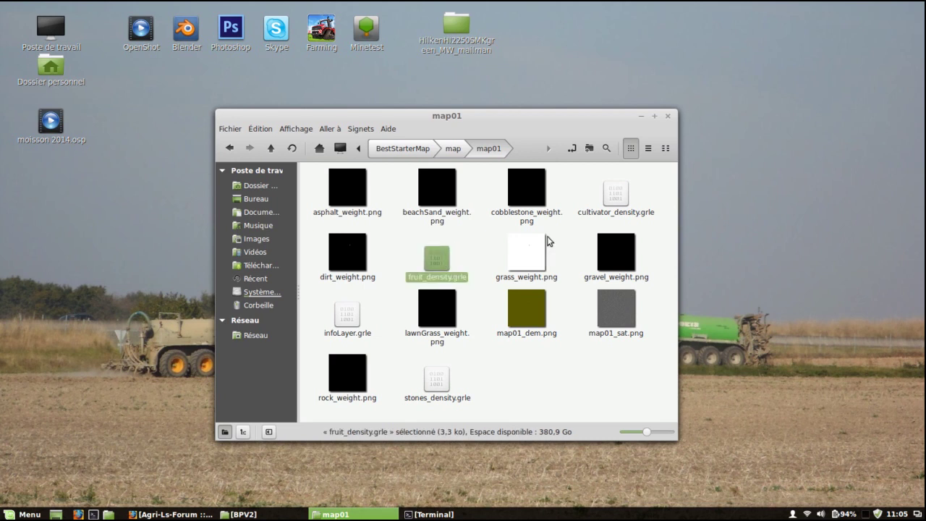
click(613, 193)
ctrl+click(424, 264)
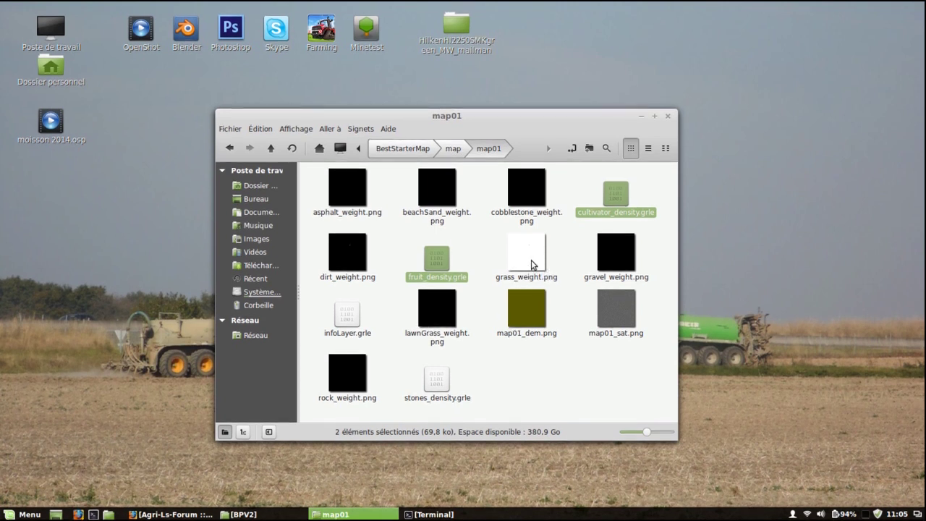
ctrl+click(531, 262)
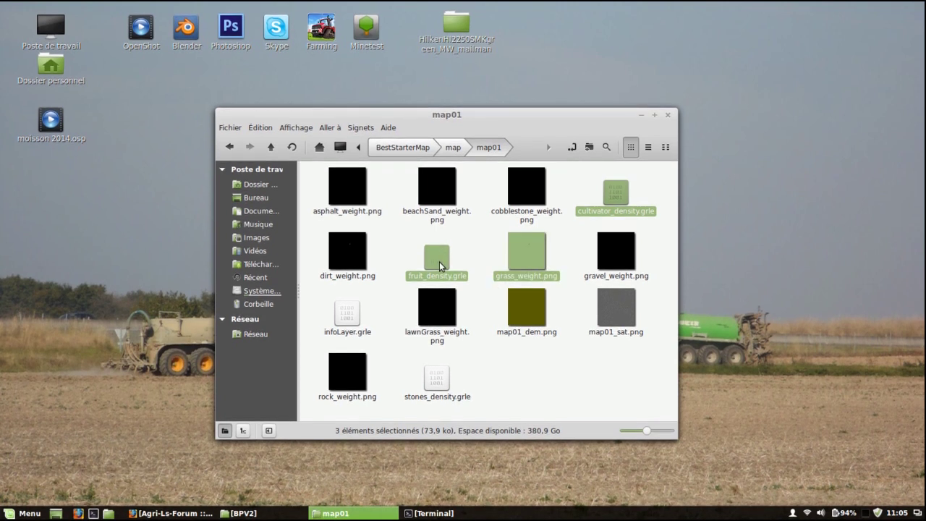
right_click(431, 259)
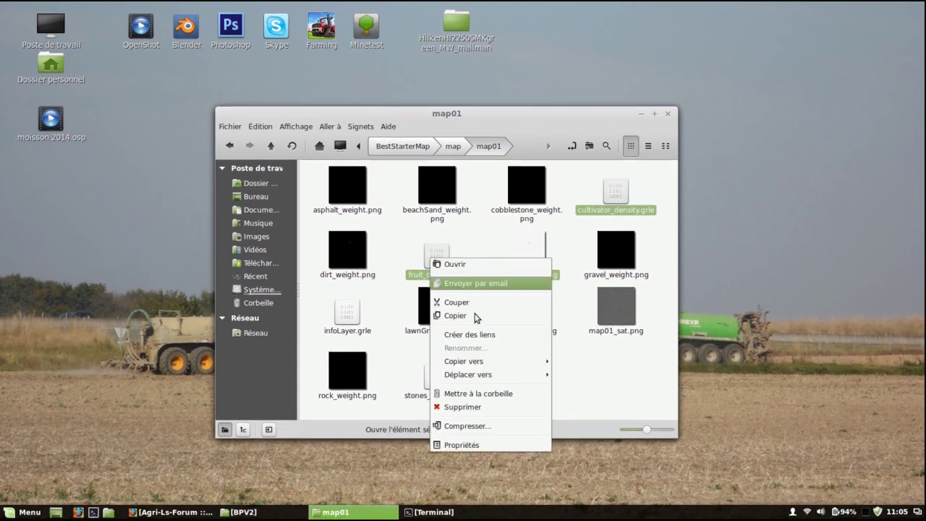
click(573, 390)
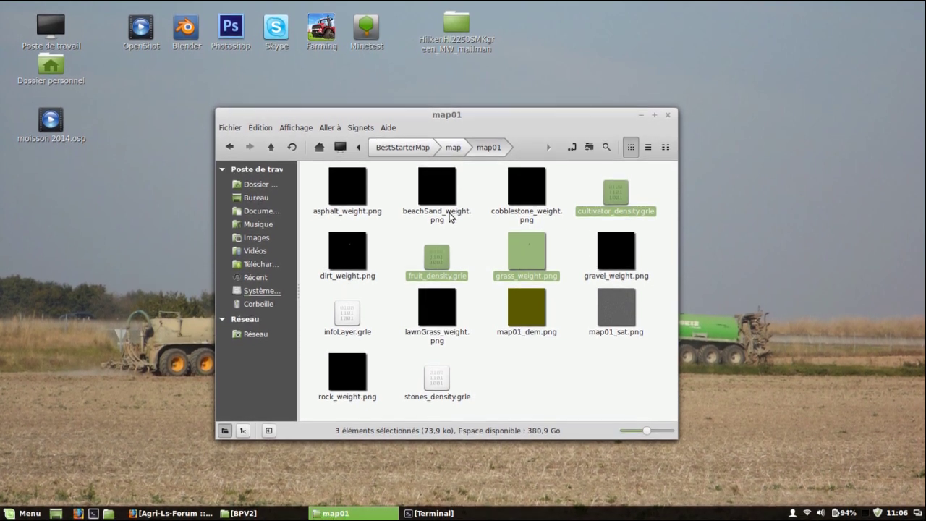
click(473, 259)
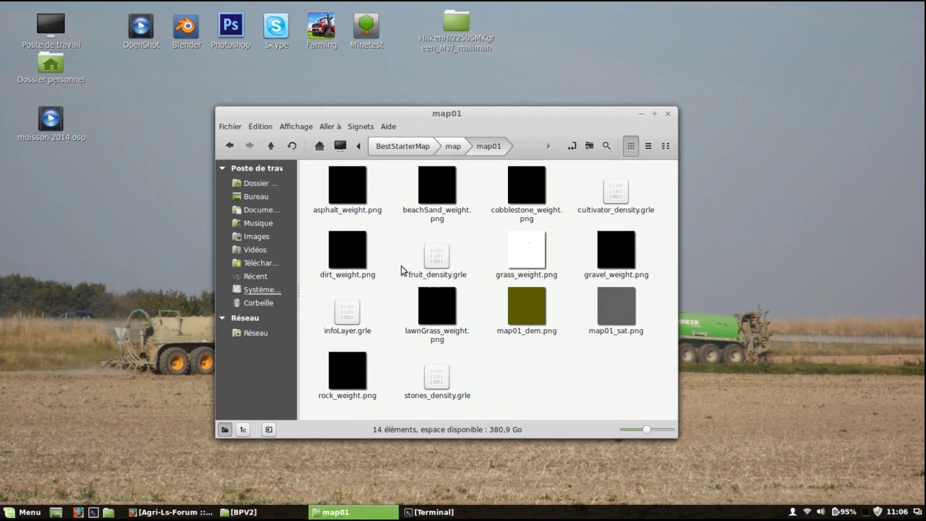
Review the remaining contents of the map folder and its models subfolder, ending back in the map folder
click(454, 150)
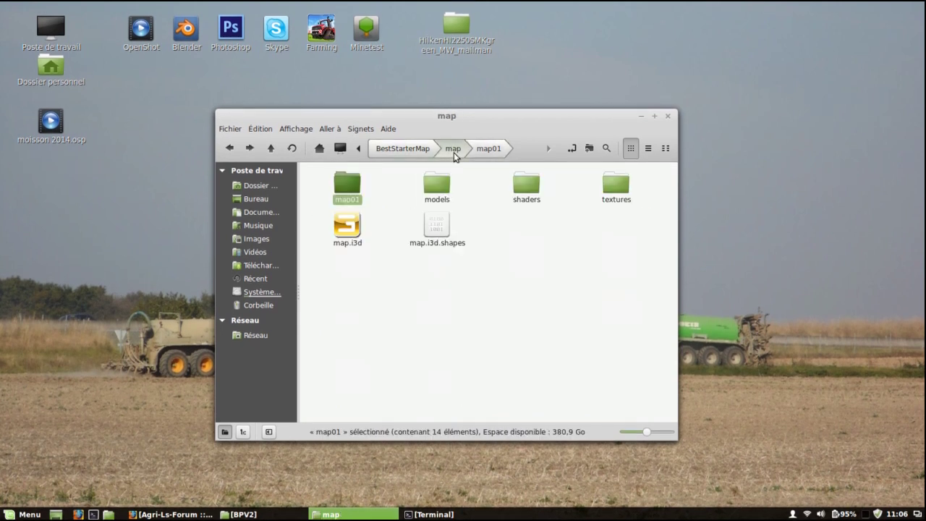
click(496, 308)
click(440, 187)
double_click(440, 187)
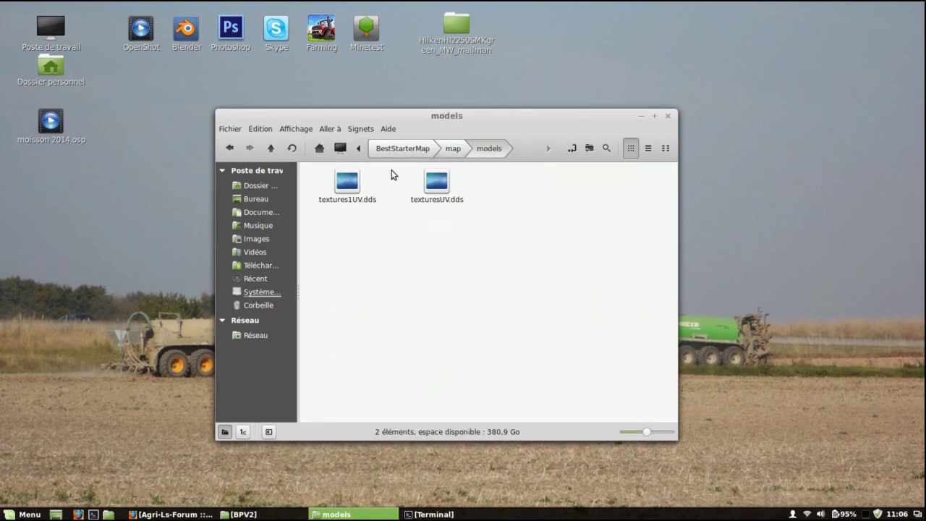
click(458, 153)
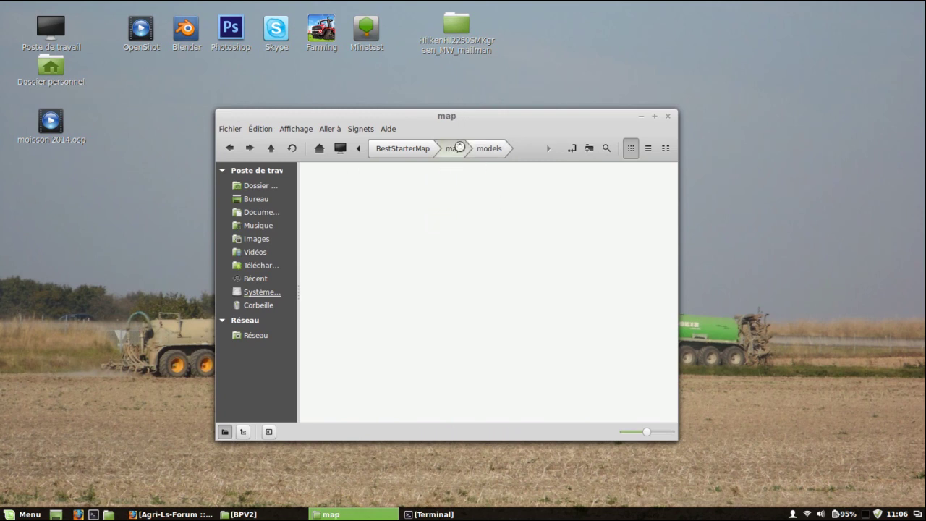
click(467, 154)
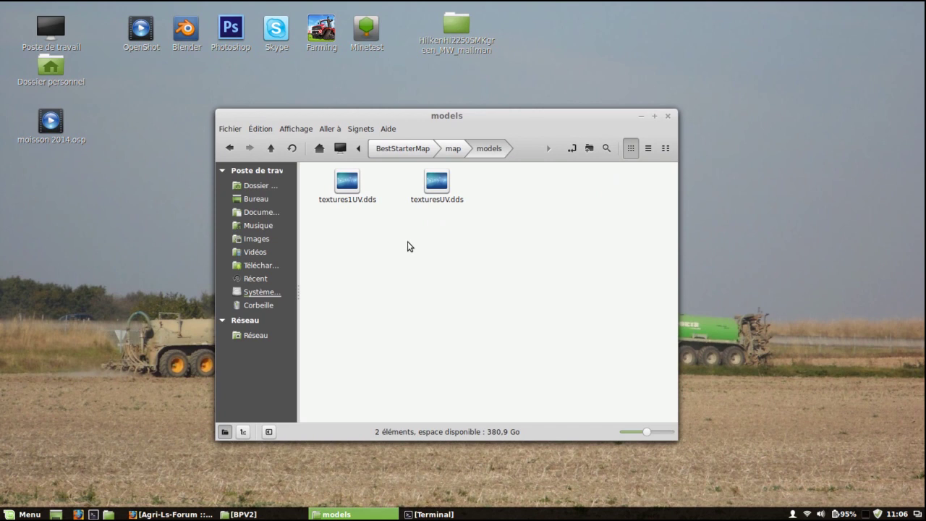
click(450, 149)
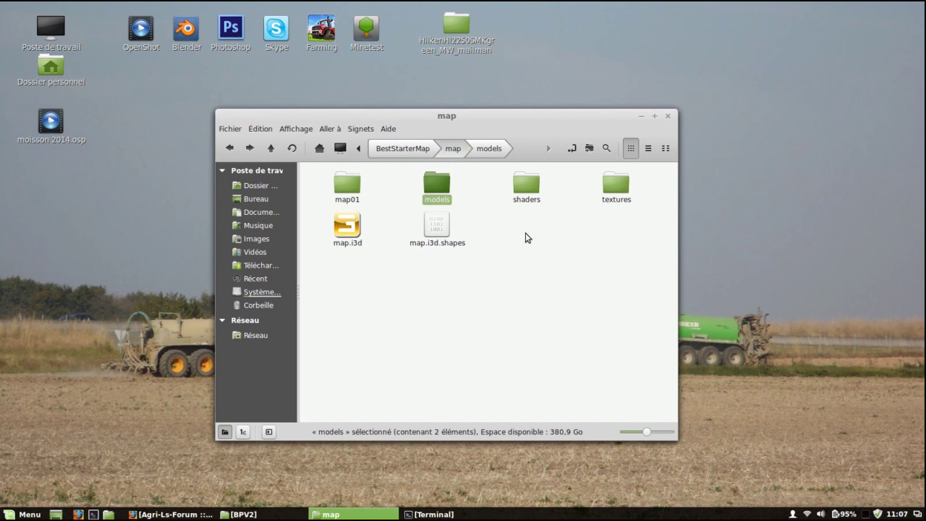
Look into the shaders and models subfolders of the map folder, ending back in the map folder with nothing selected
double_click(529, 188)
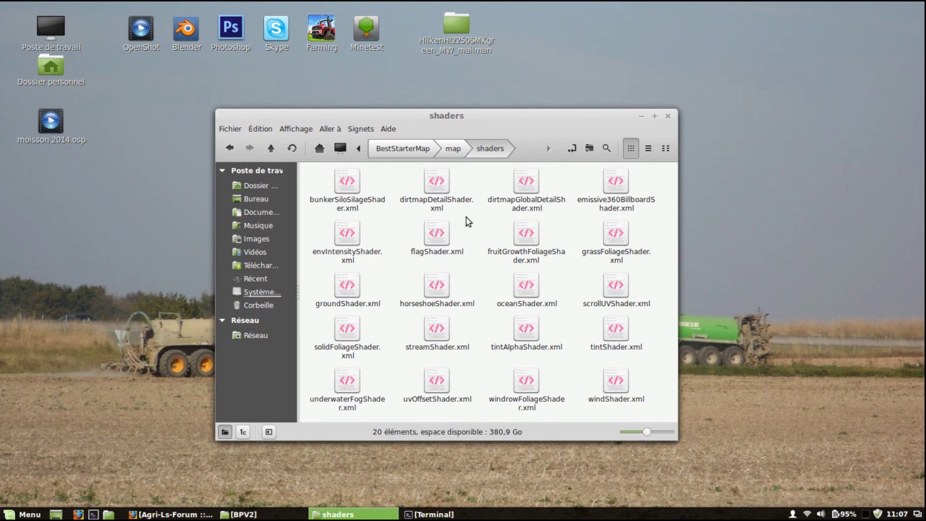
click(453, 148)
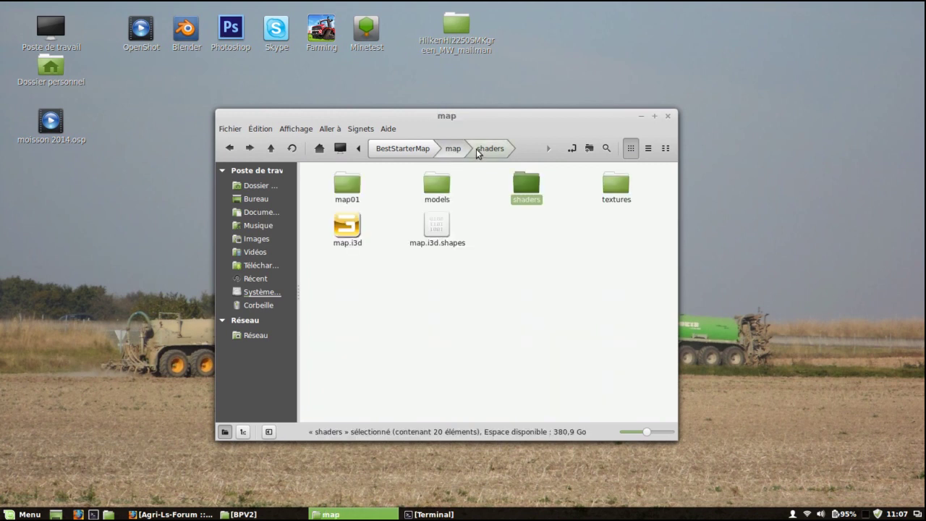
double_click(435, 186)
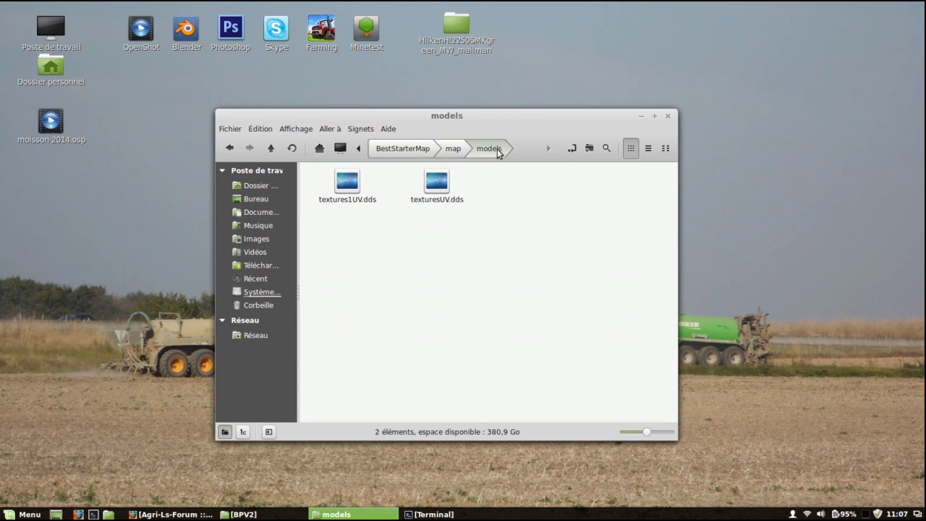
click(453, 149)
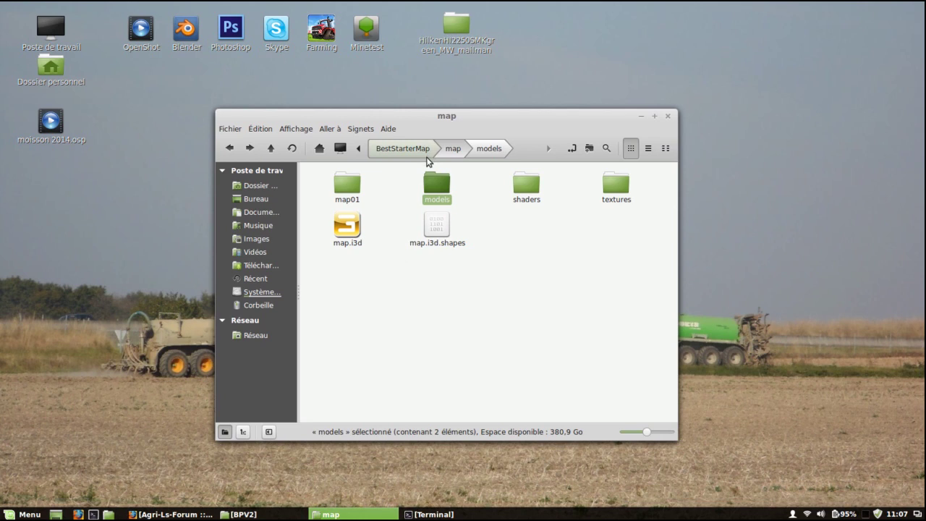
click(463, 198)
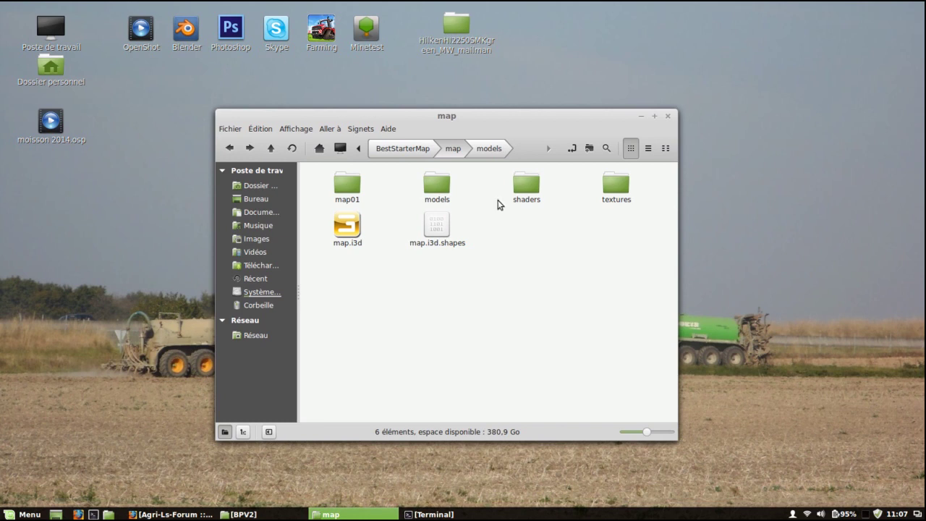
Reopen the shaders folder, review its XML shader files, and return to the map folder
double_click(541, 186)
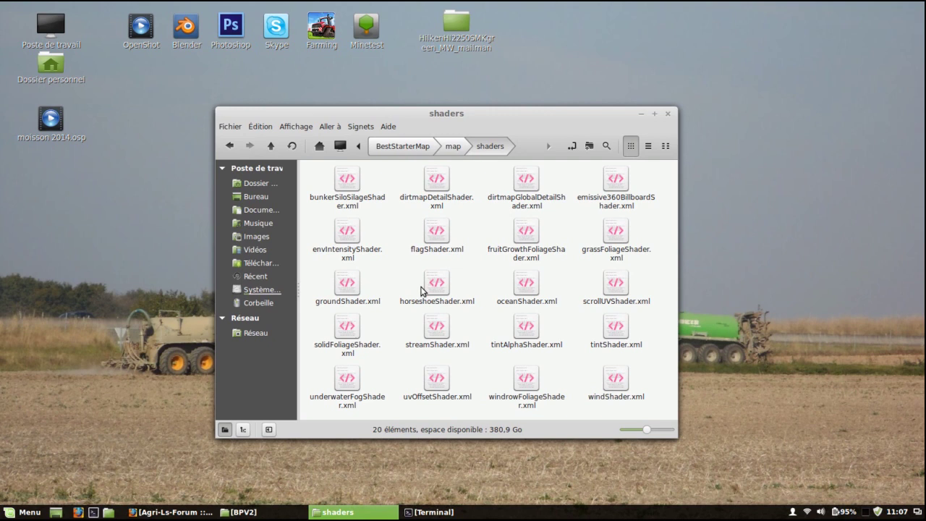
click(491, 346)
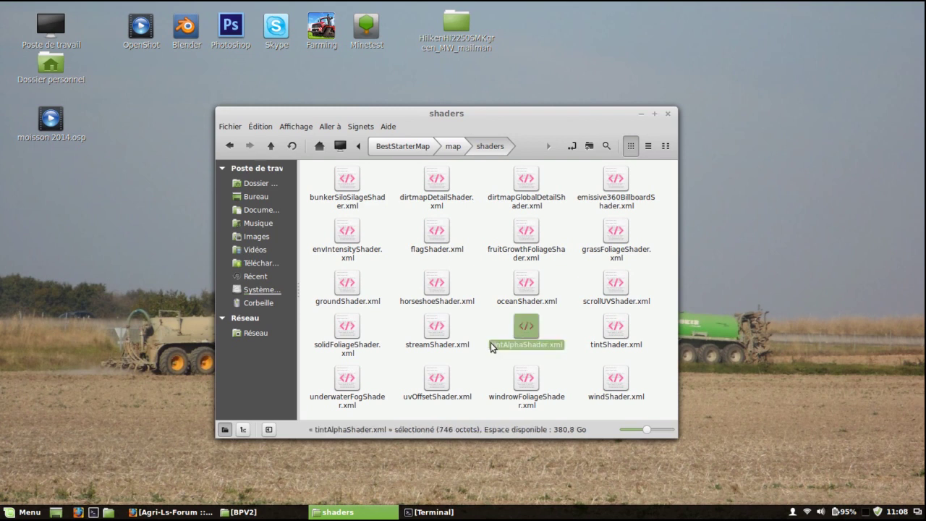
click(491, 319)
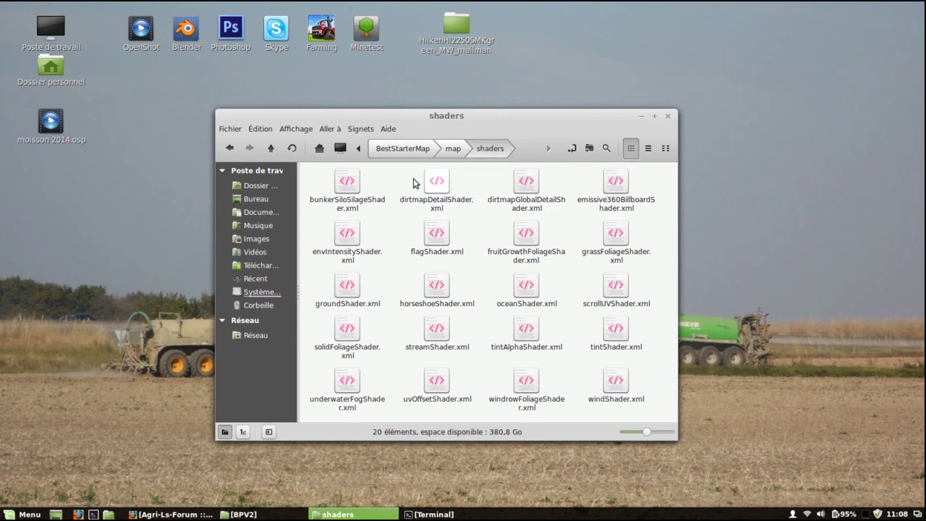
click(452, 149)
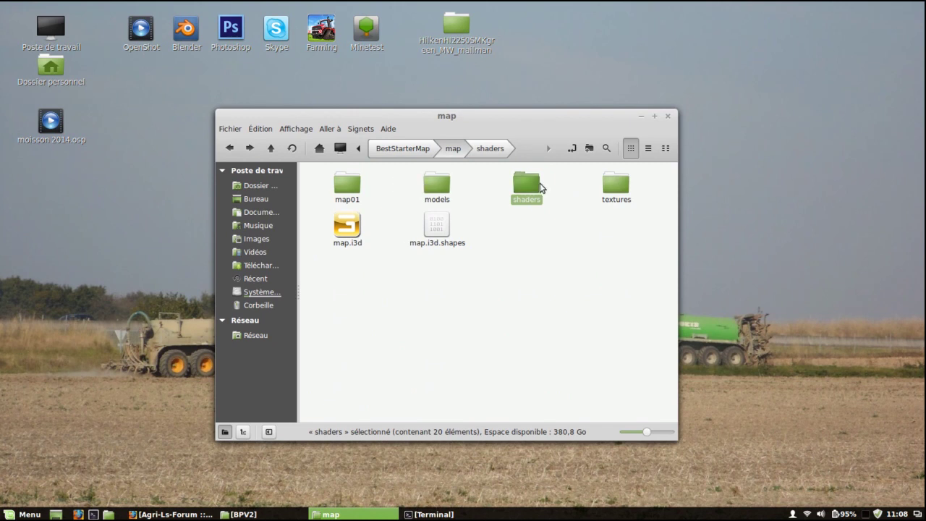
Review the terrain folder inside textures, single out its bridges, distanceHills, grounds and rocks subfolders, and return to the map folder
double_click(615, 188)
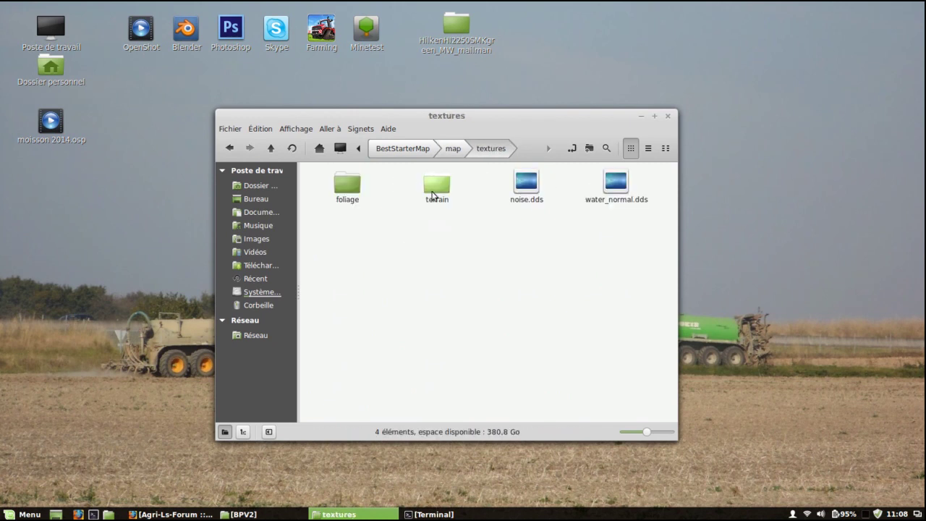
double_click(434, 187)
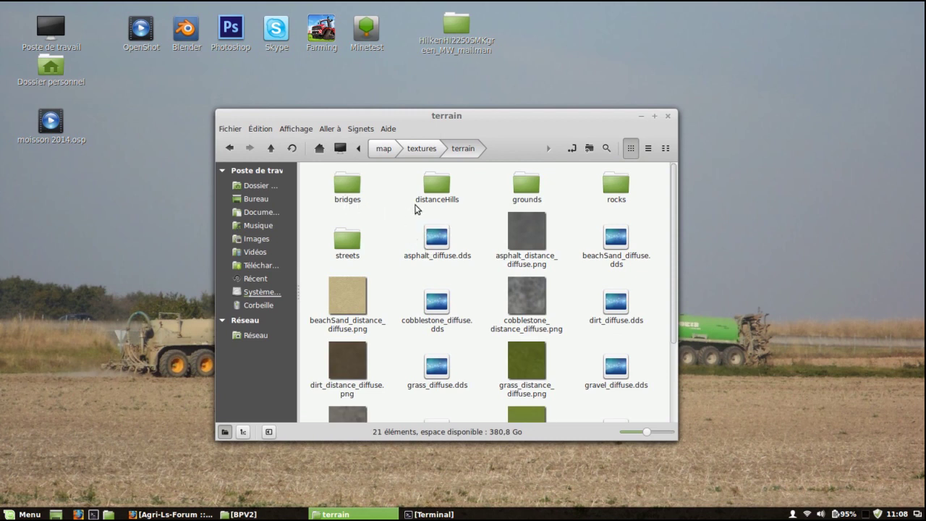
scroll(511, 218, down, 2)
scroll(492, 227, up, 2)
drag(324, 191, 634, 185)
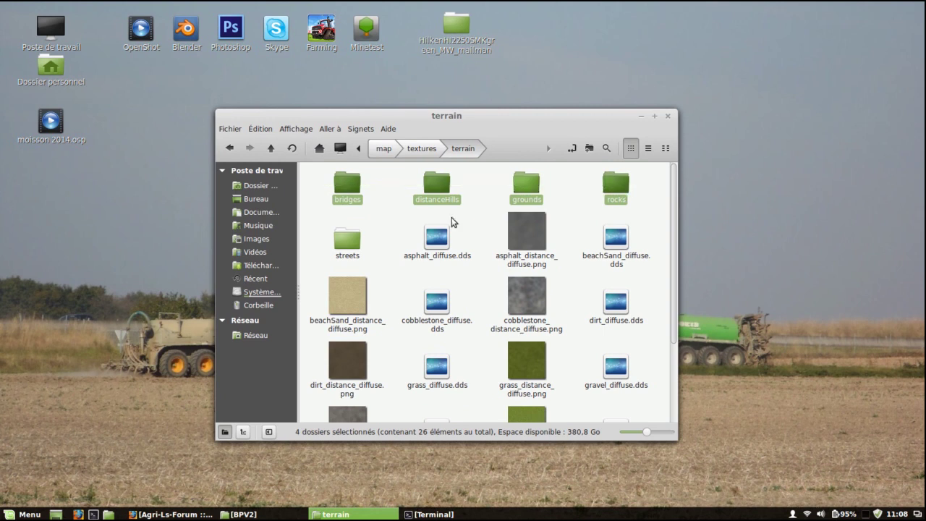
scroll(435, 319, down, 3)
scroll(453, 338, up, 4)
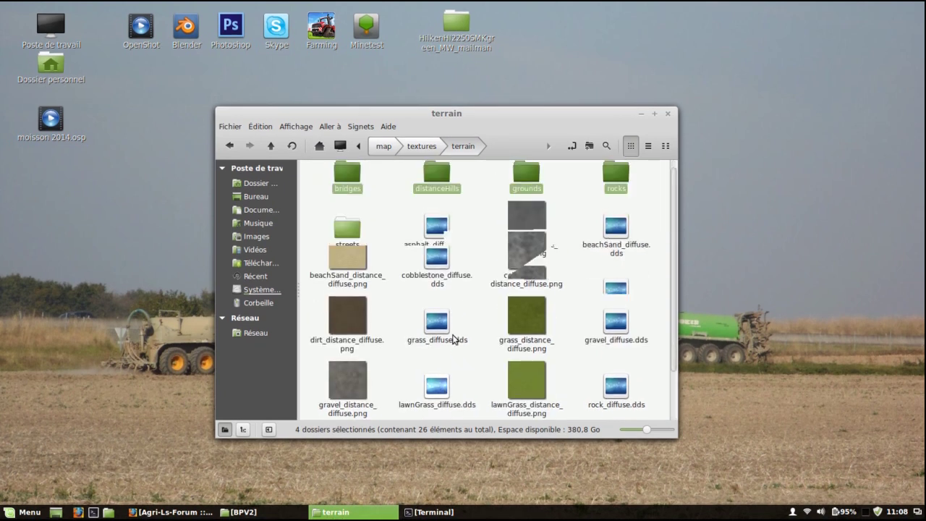
scroll(452, 338, up, 1)
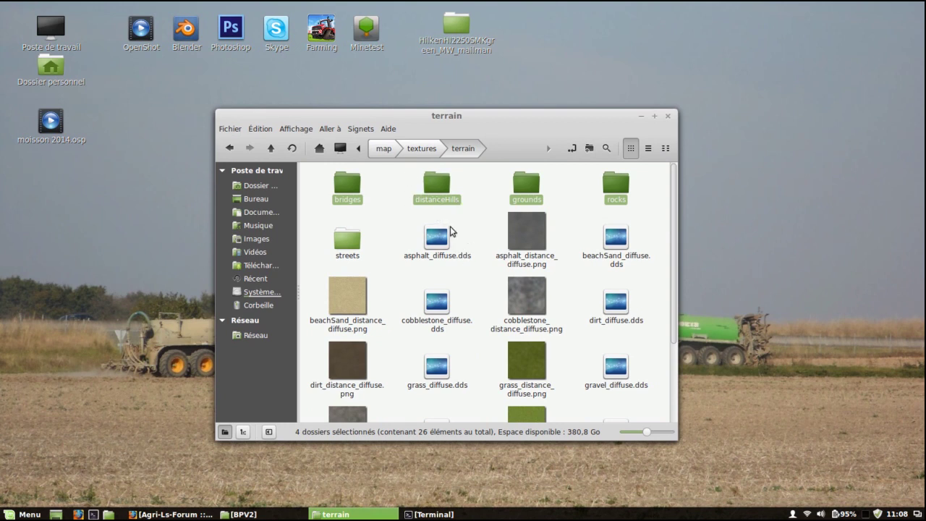
click(421, 148)
click(383, 148)
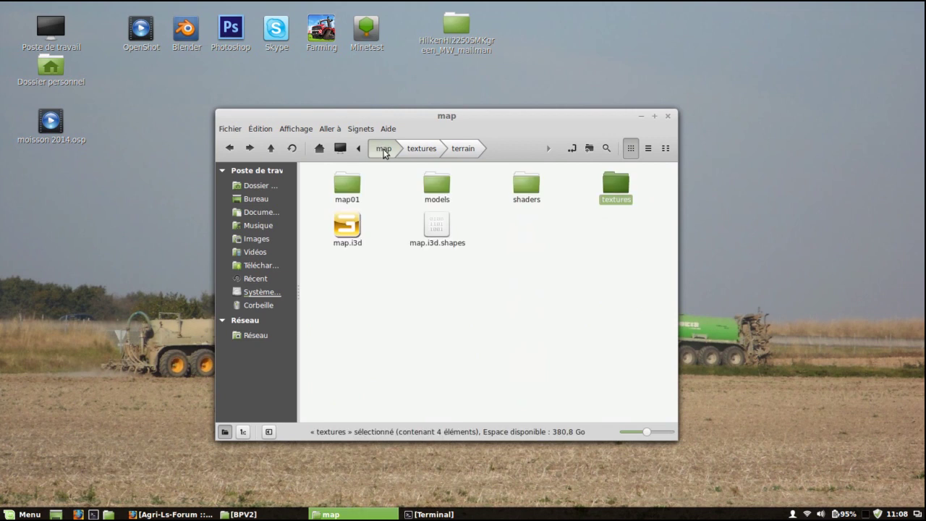